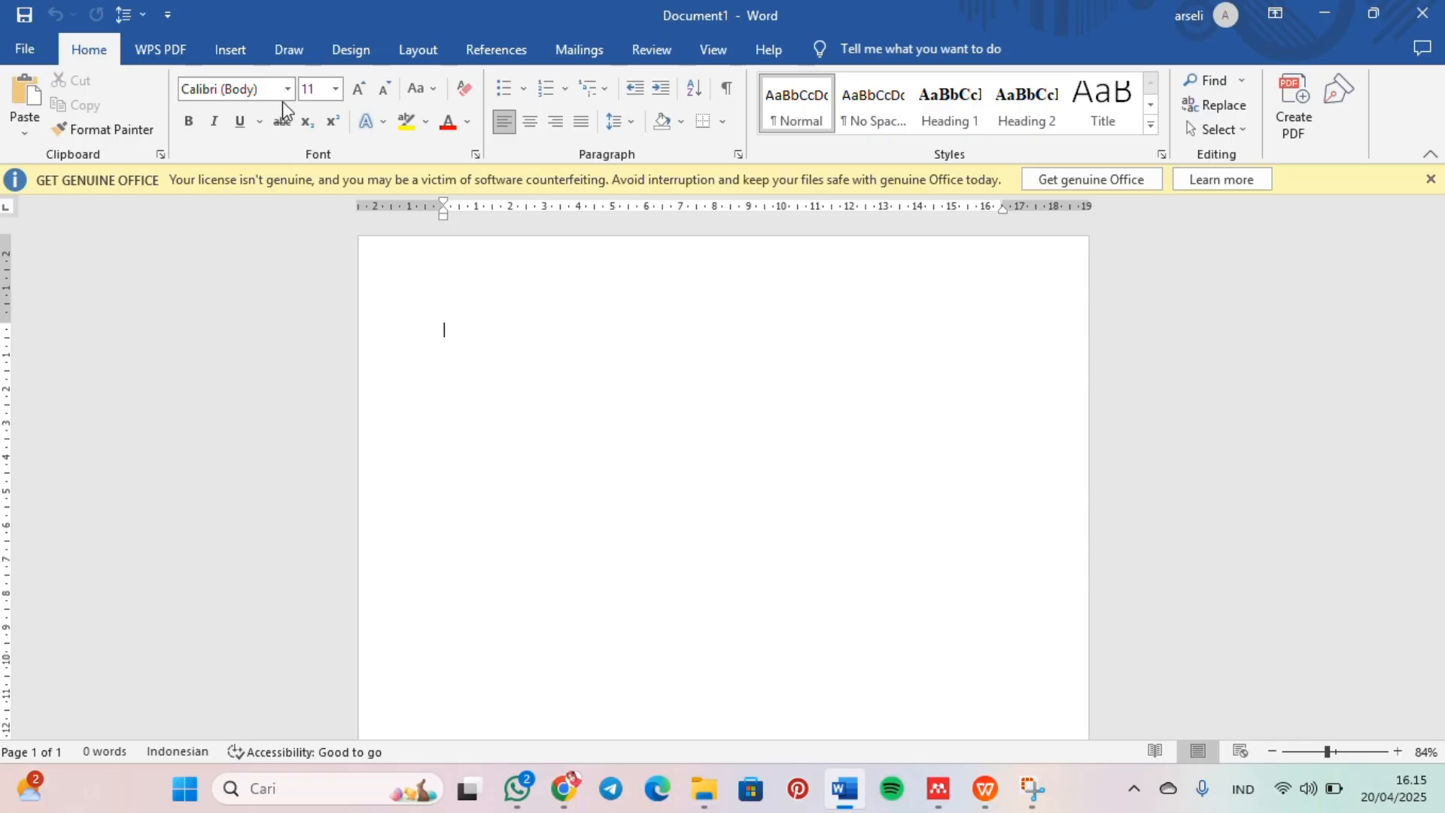
Step: Set the blank document's font to Times New Roman, size 12
{"action": "left_click", "coordinate": [285, 88]}
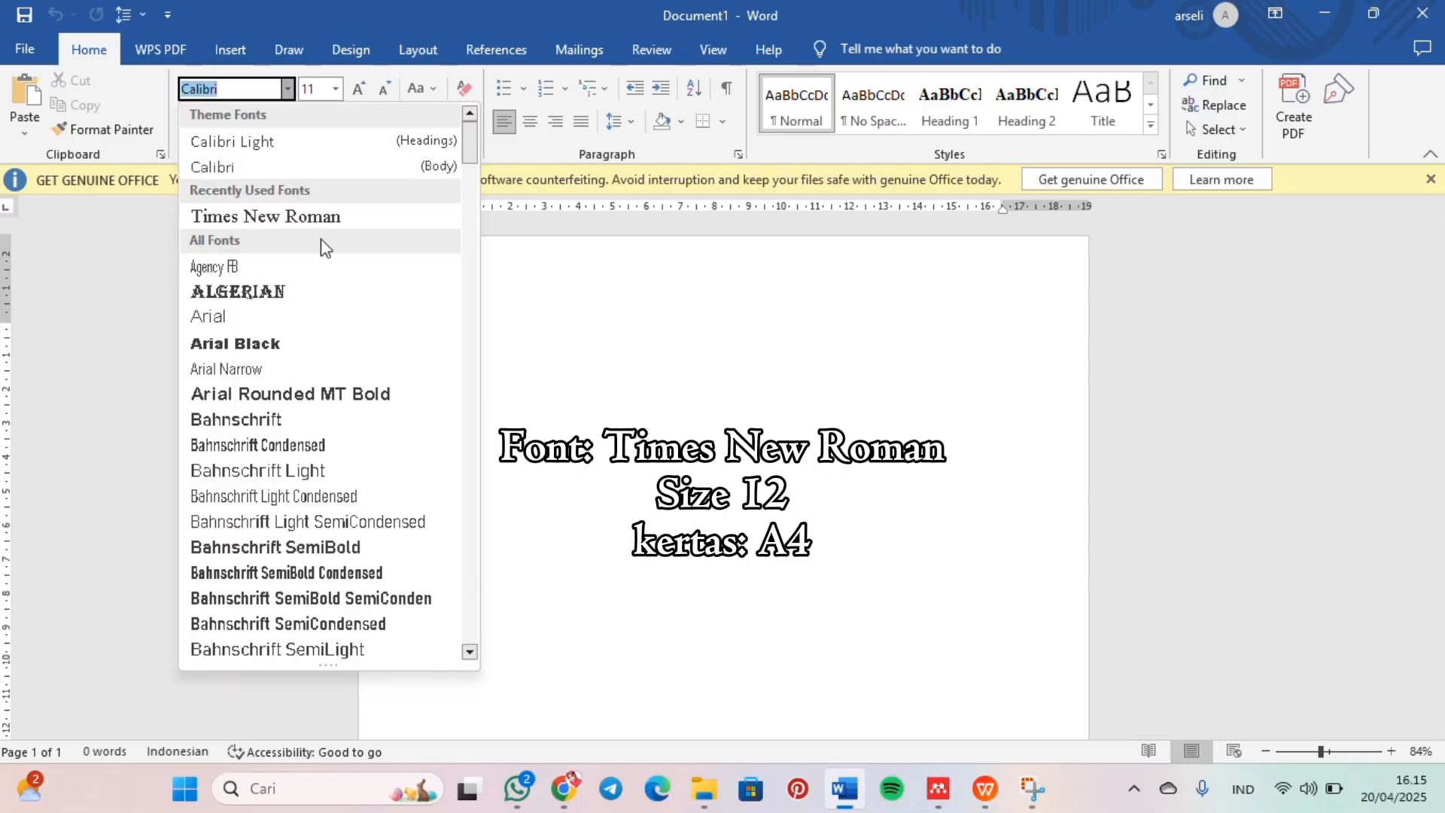
{"action": "left_click", "coordinate": [317, 221]}
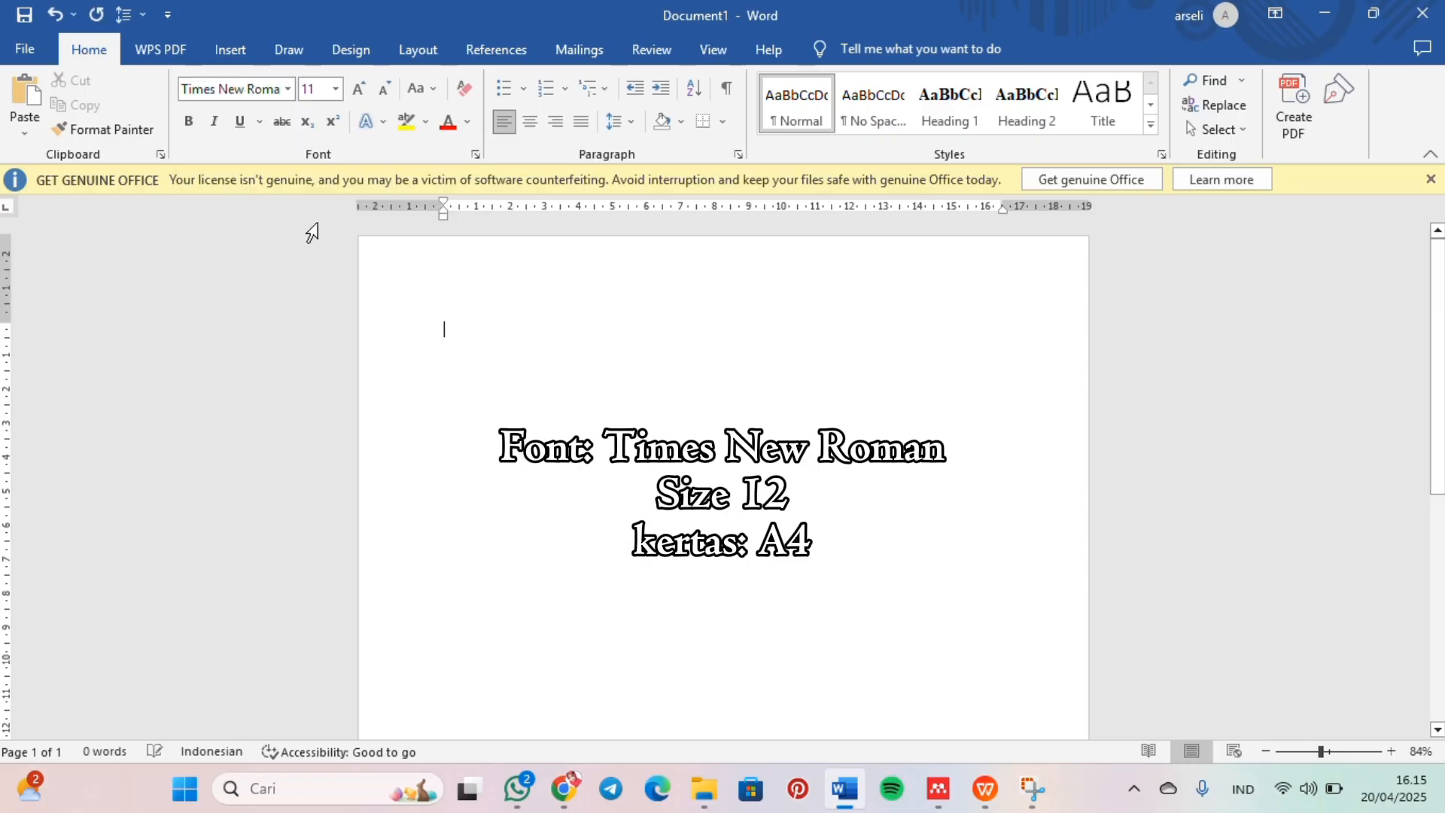
{"action": "left_click", "coordinate": [359, 90]}
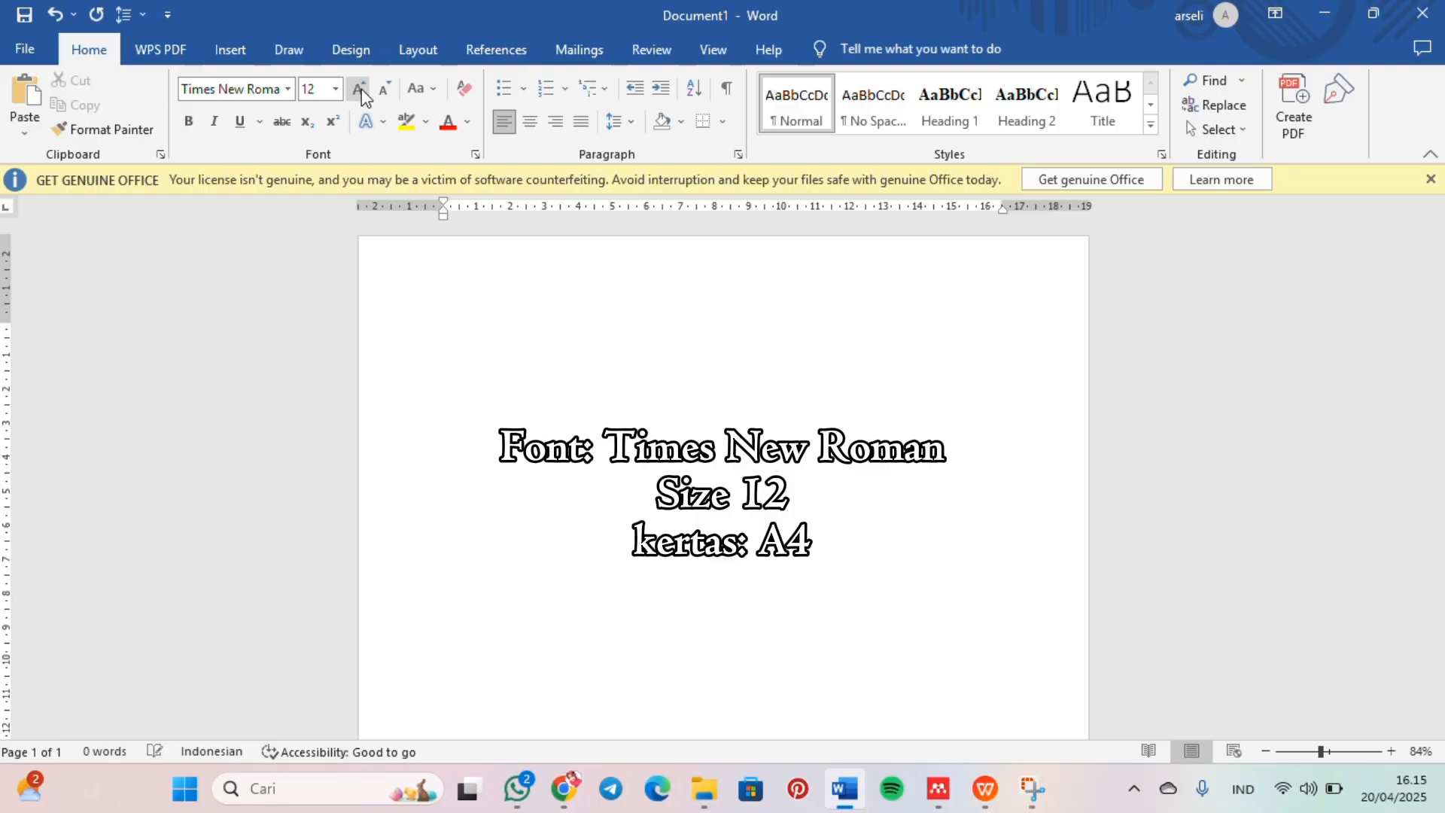
Step: Set the paper size to A4 and the margins to 3 cm top, bottom and right and 4 cm left
{"action": "left_click", "coordinate": [419, 51]}
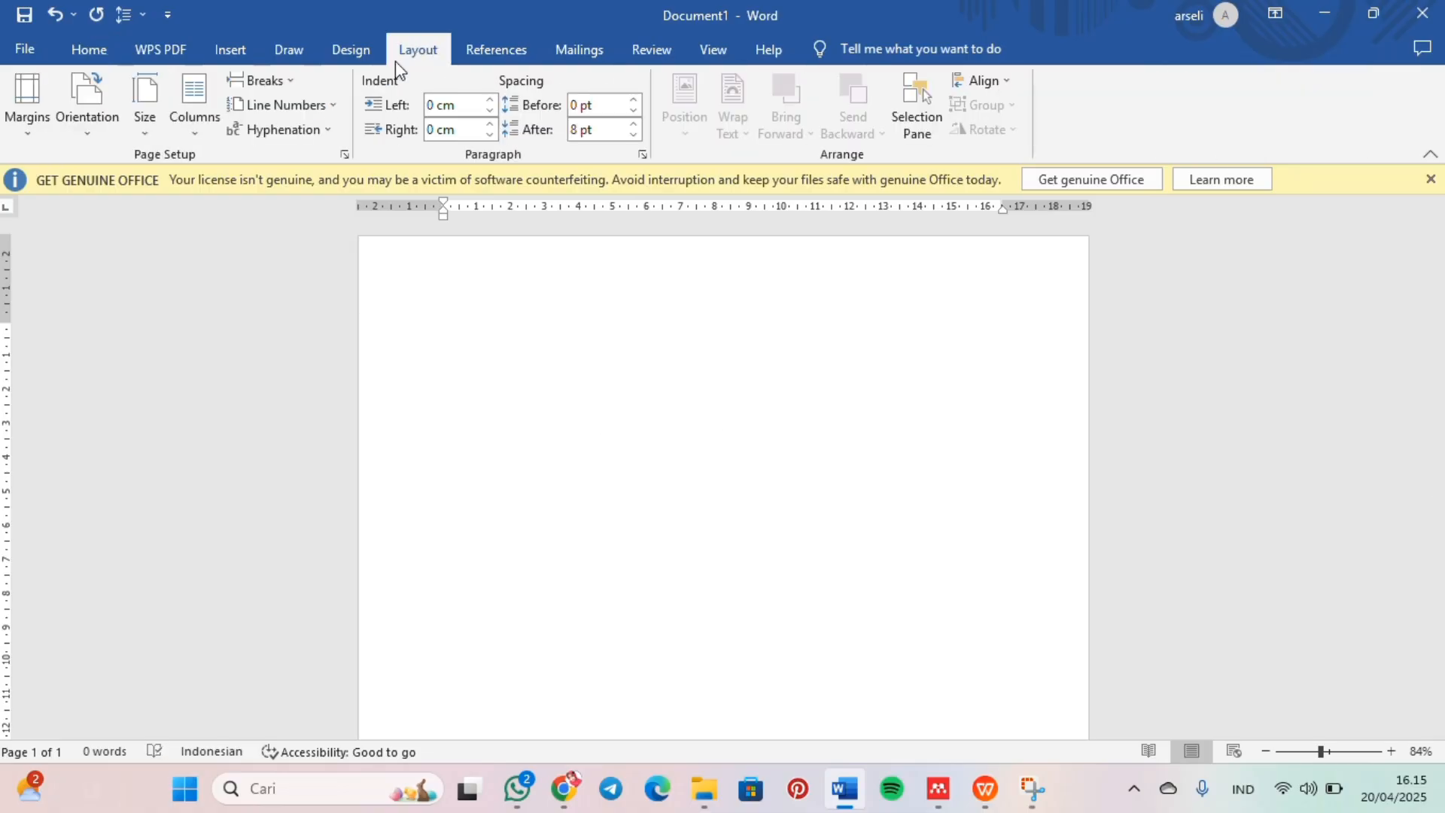
{"action": "left_click", "coordinate": [147, 128]}
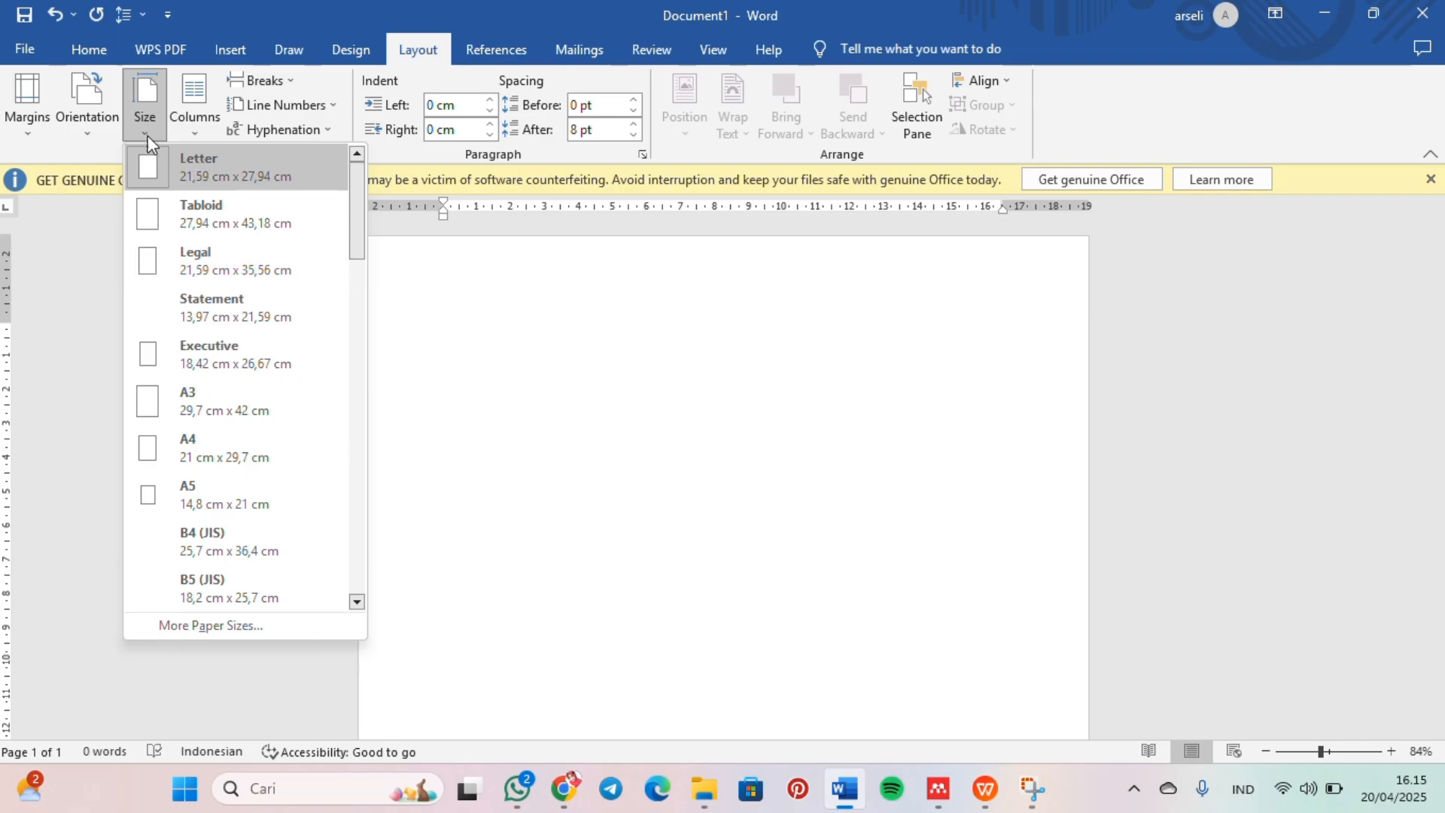
{"action": "left_click", "coordinate": [233, 443]}
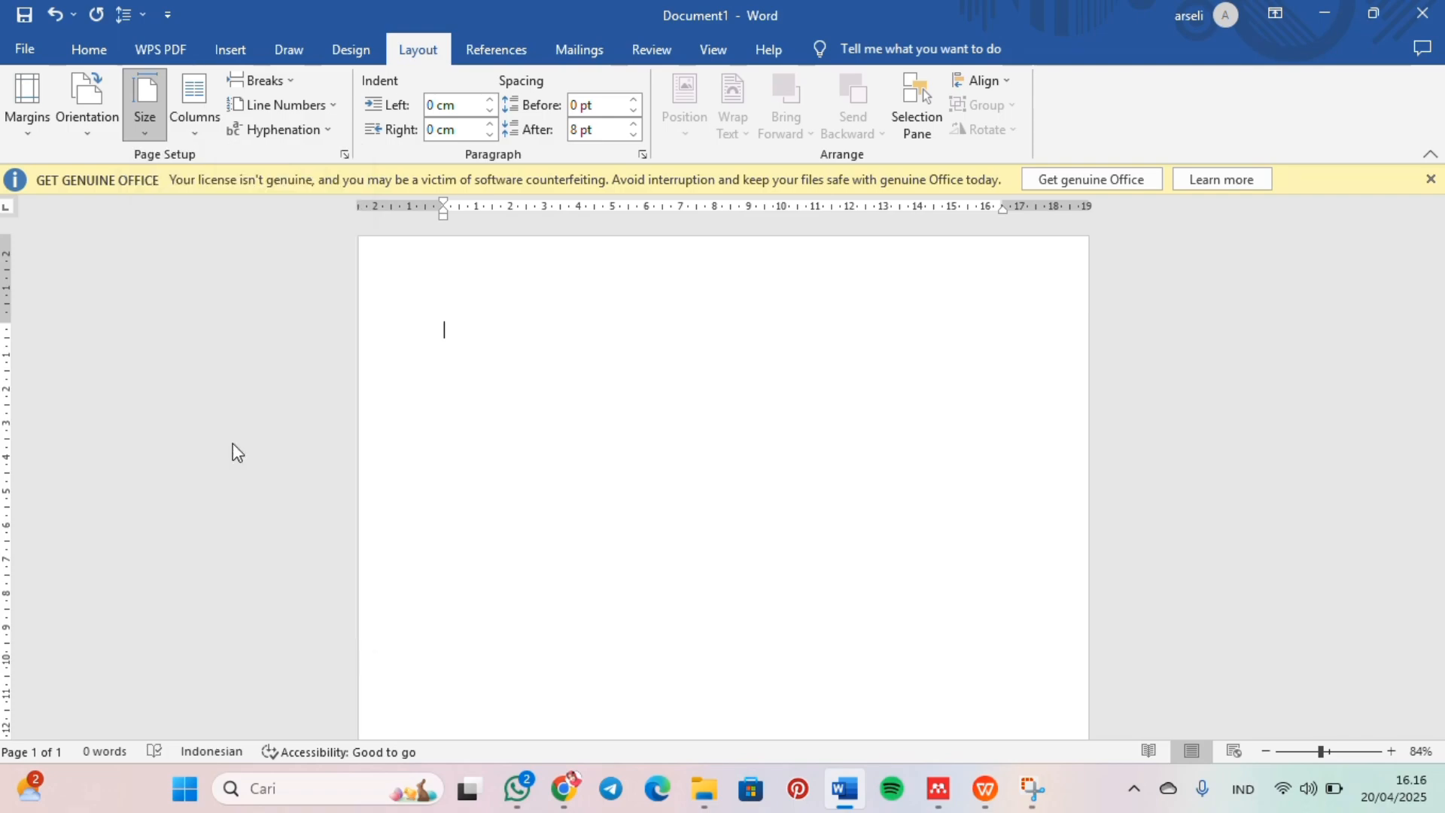
{"action": "left_click", "coordinate": [30, 115]}
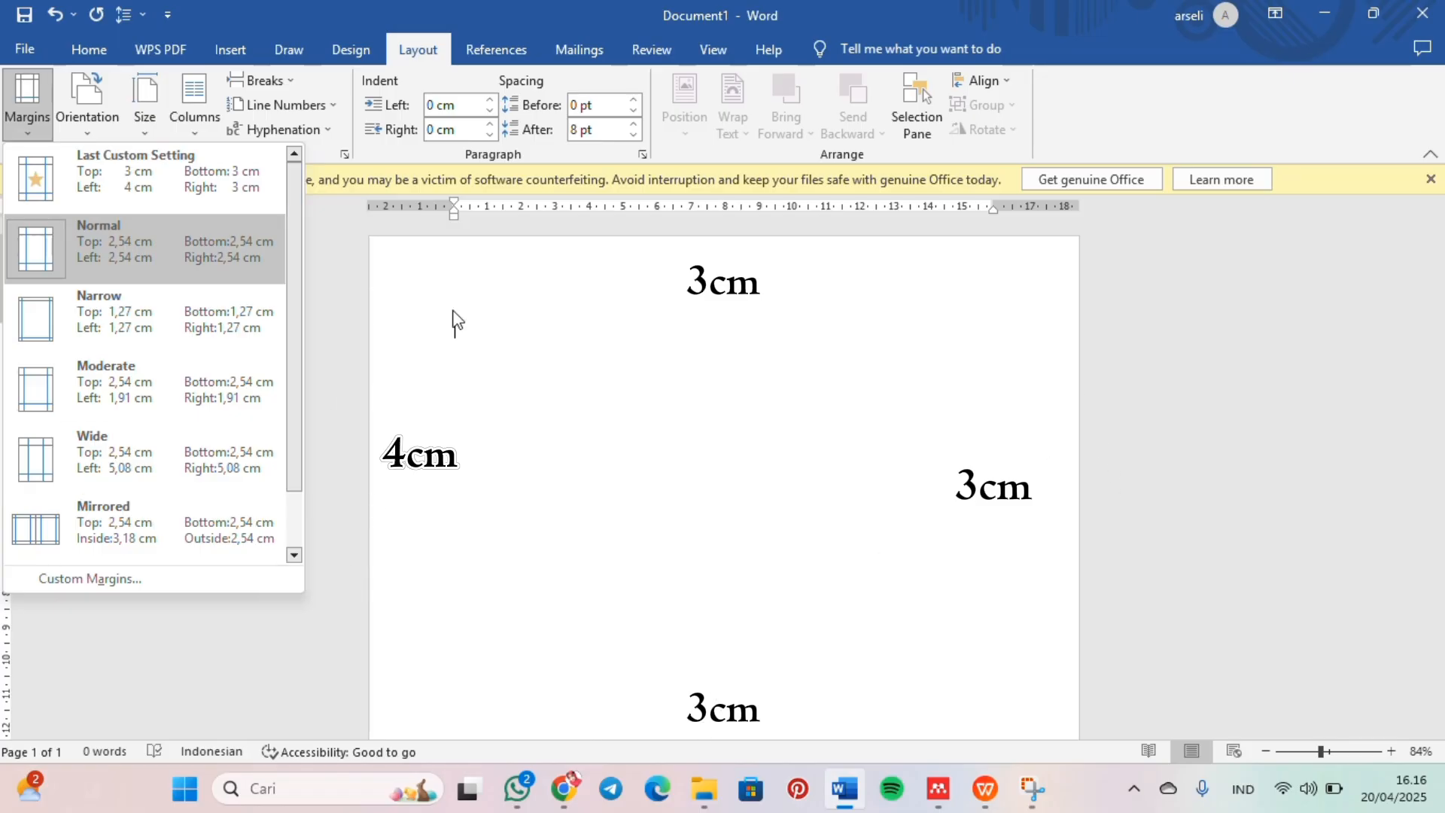
{"action": "left_click", "coordinate": [226, 178]}
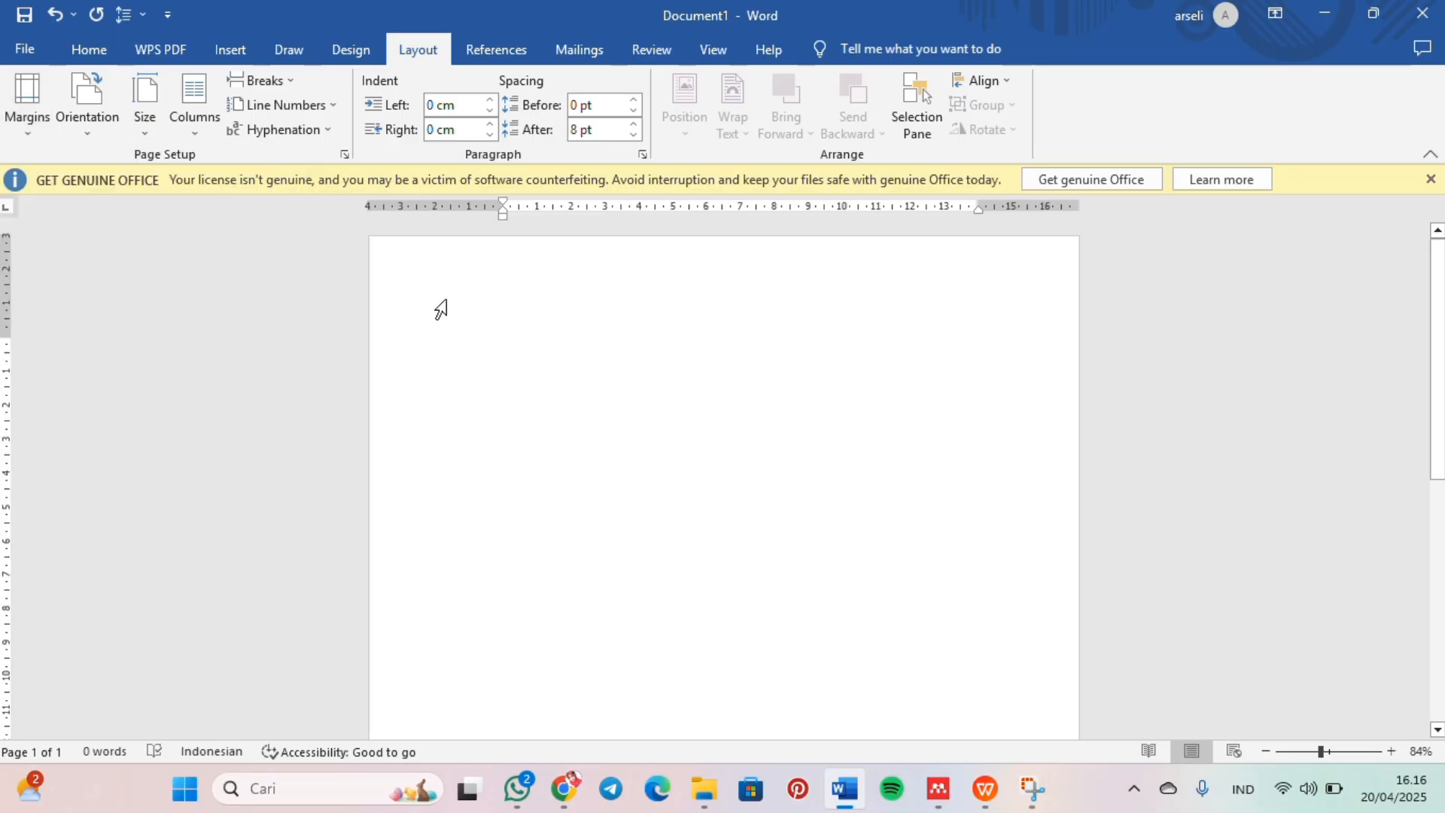
Step: Set the line spacing to 1,5
{"action": "left_click", "coordinate": [89, 52]}
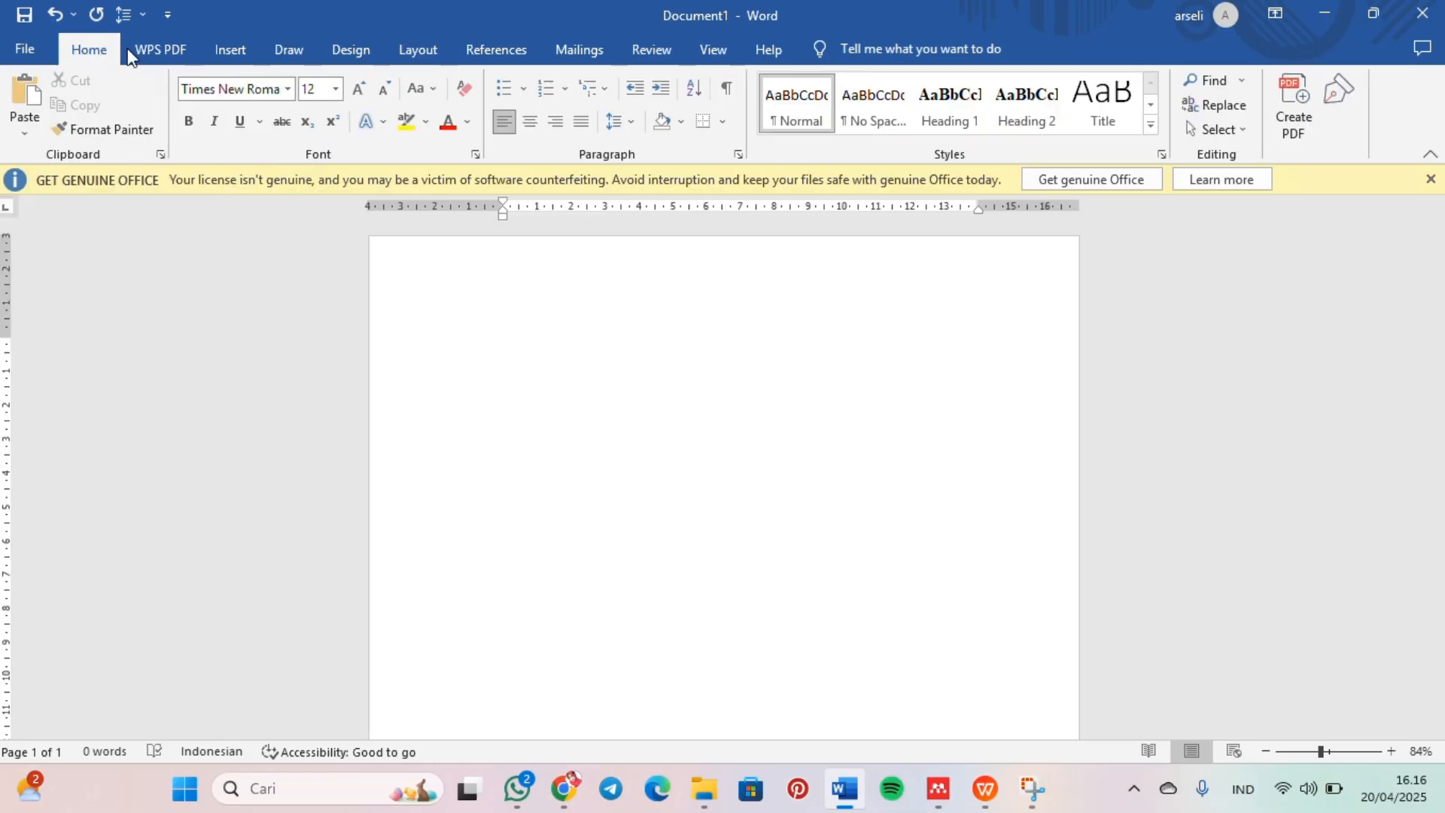
{"action": "left_click", "coordinate": [636, 126]}
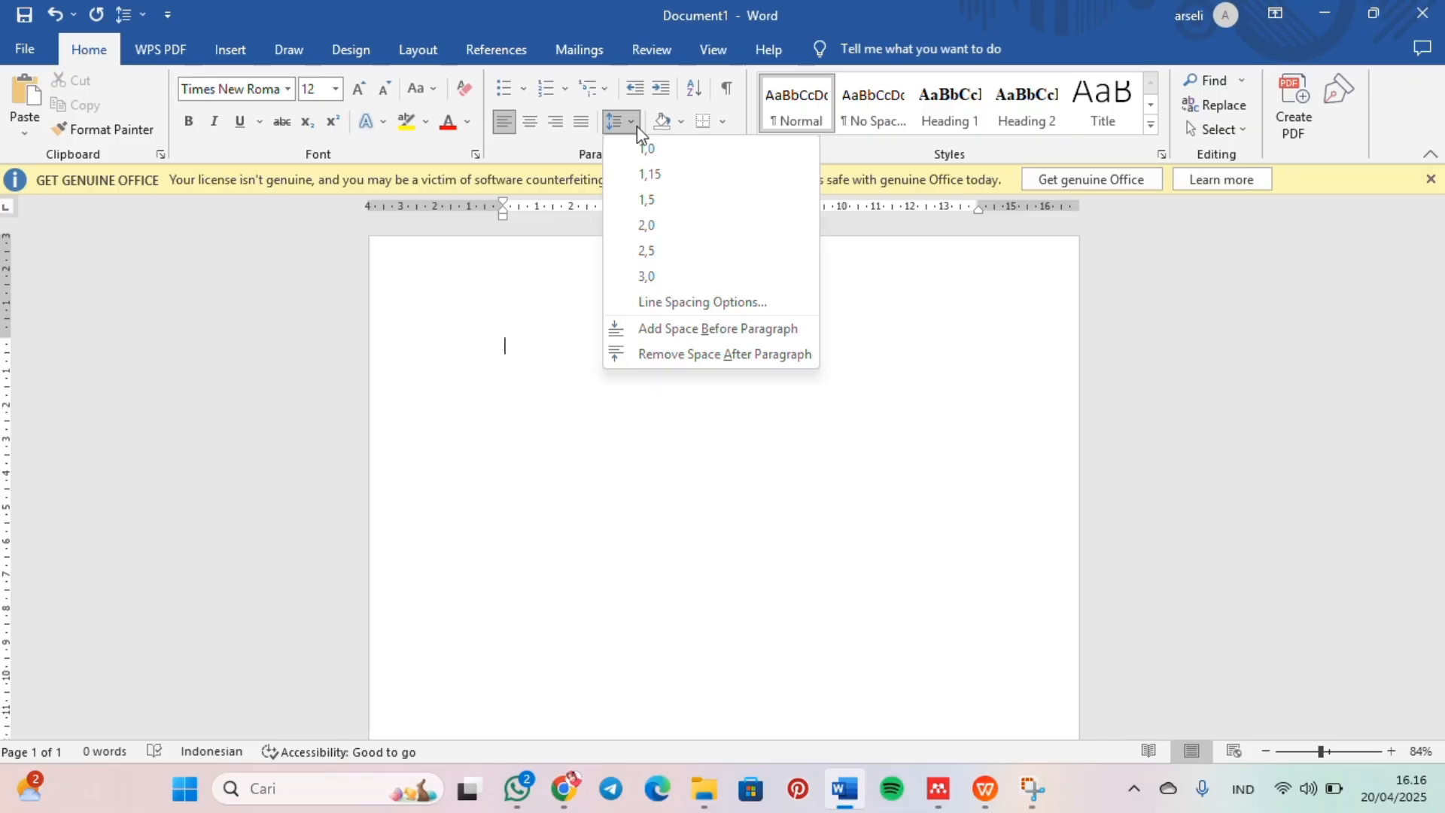
{"action": "left_click", "coordinate": [650, 211]}
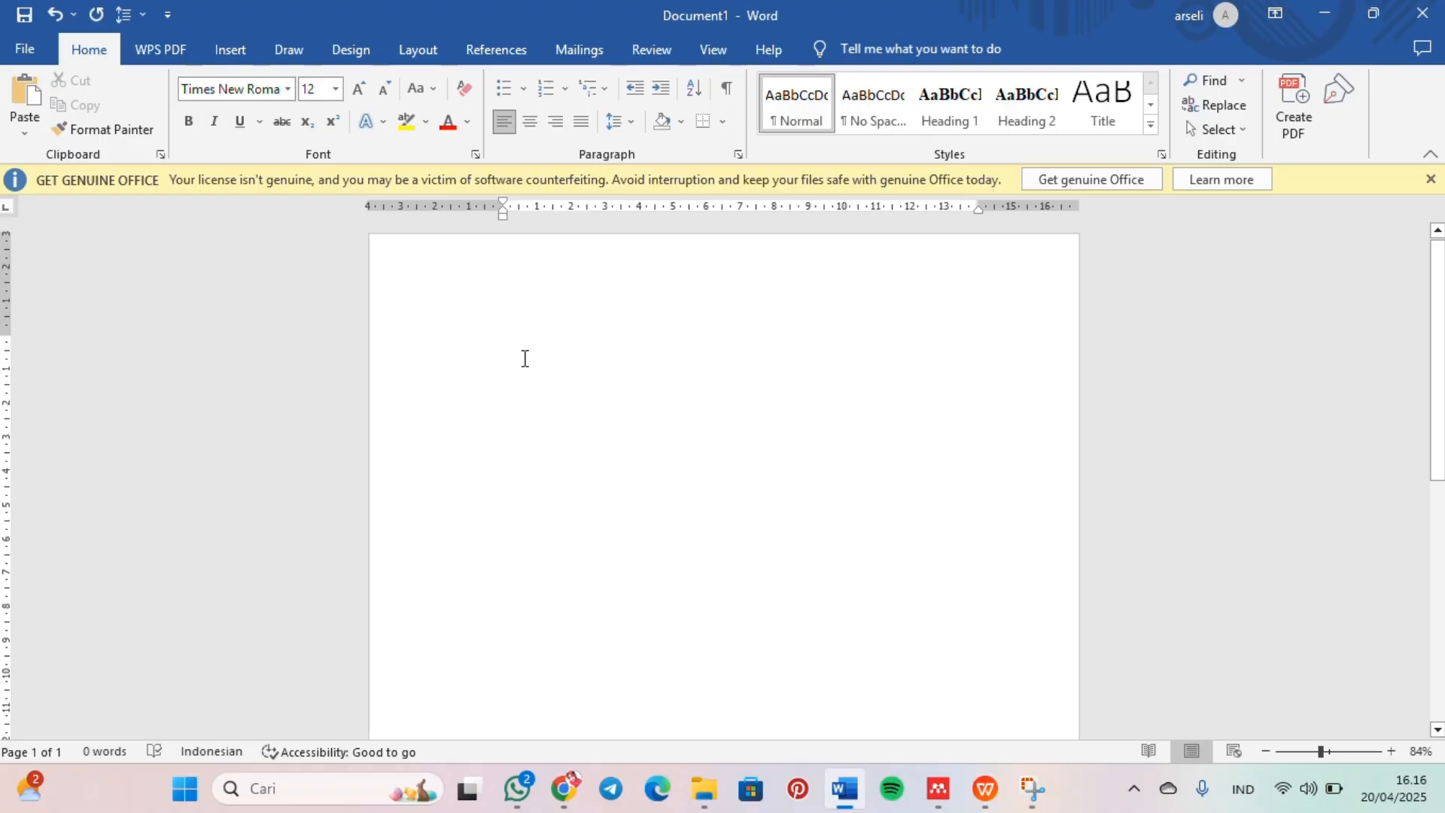
Step: Centre the paragraph and write the cover heading "MAKALAH" with "TEKNOLGI ILMU KOMPUTER" on the line below
{"action": "left_click", "coordinate": [531, 121]}
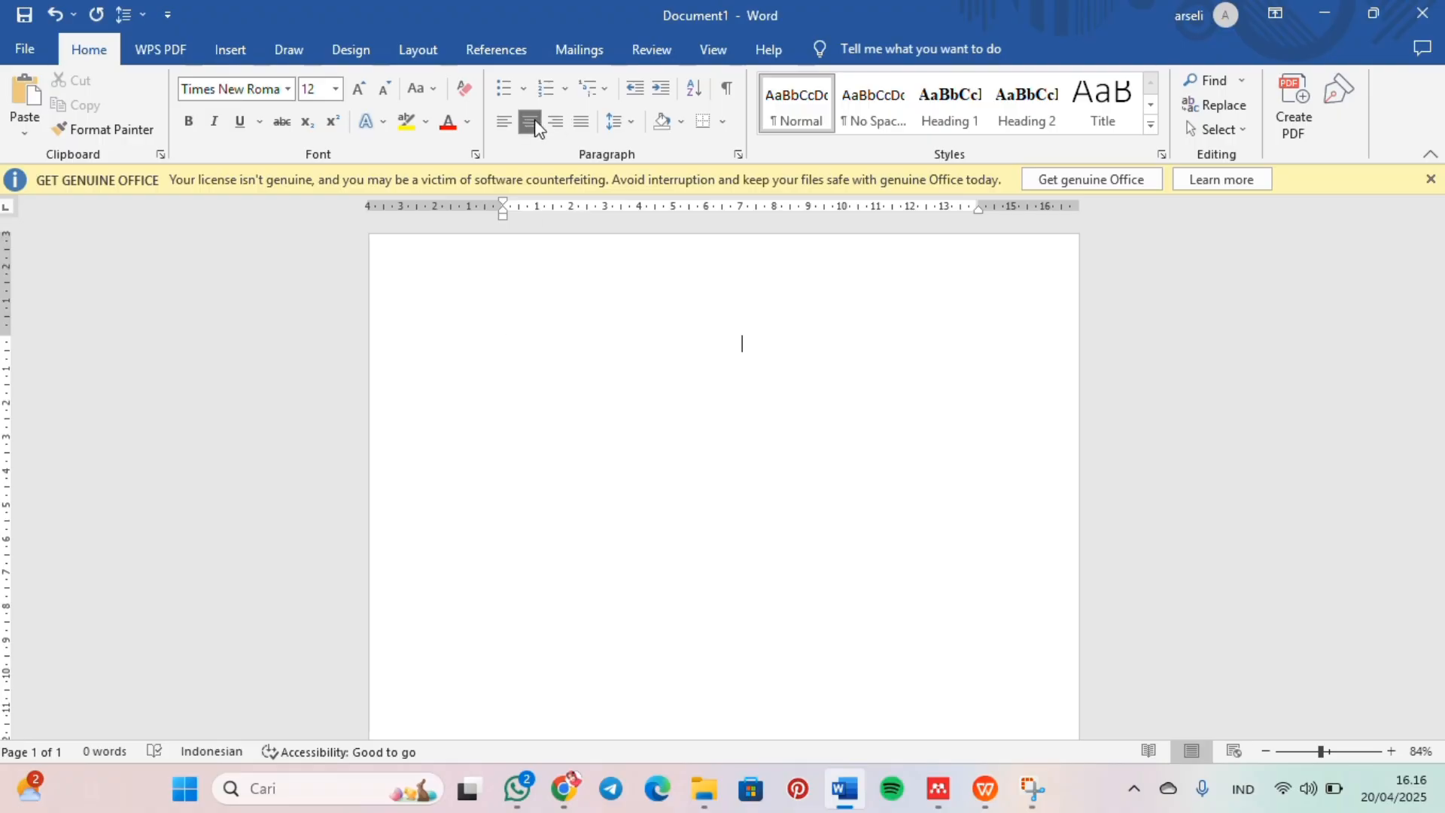
{"action": "type", "text": "MAKALAH "}
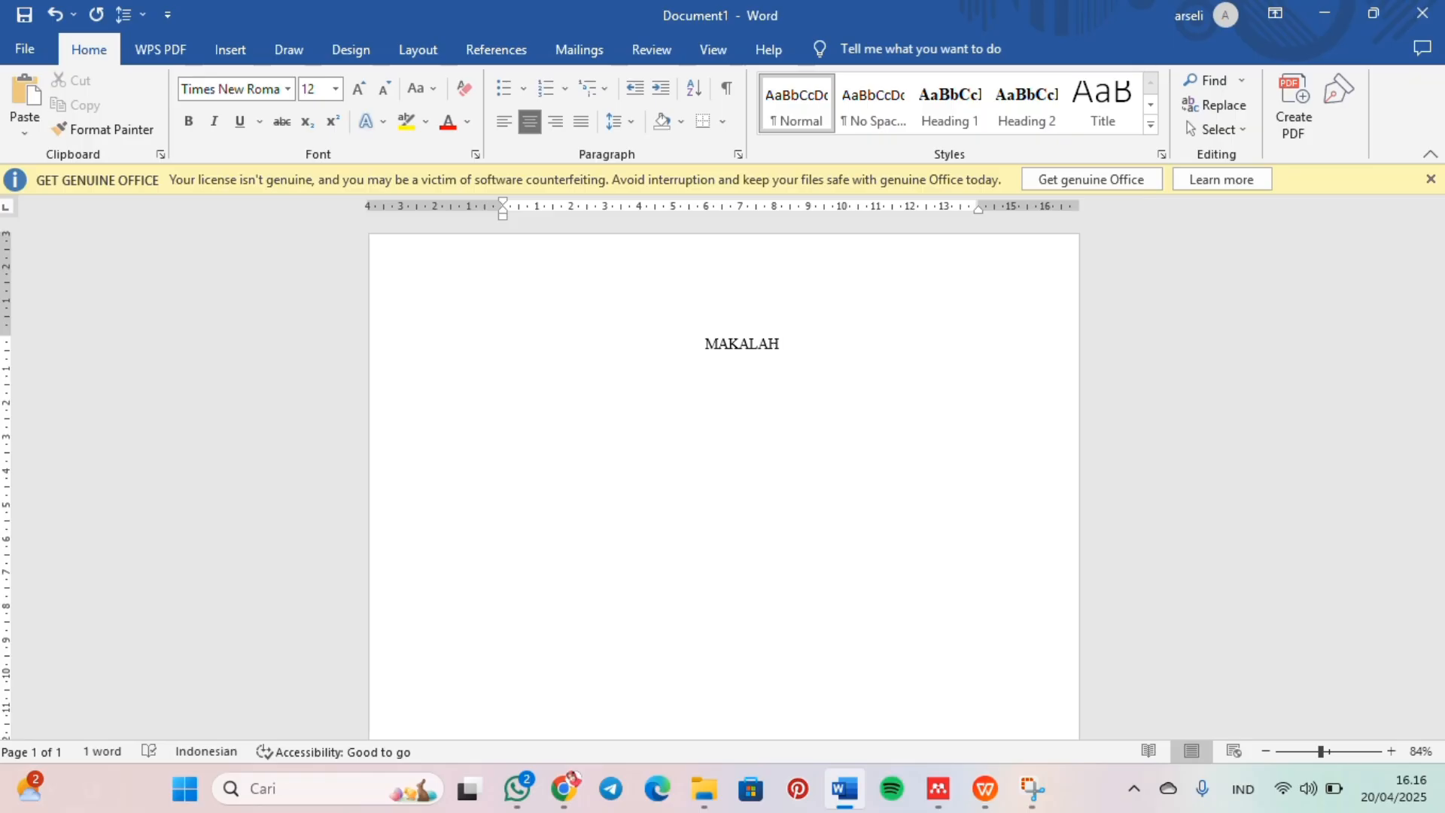
{"action": "type", "text": "TEKNOLGI ILMU KOMPUTER"}
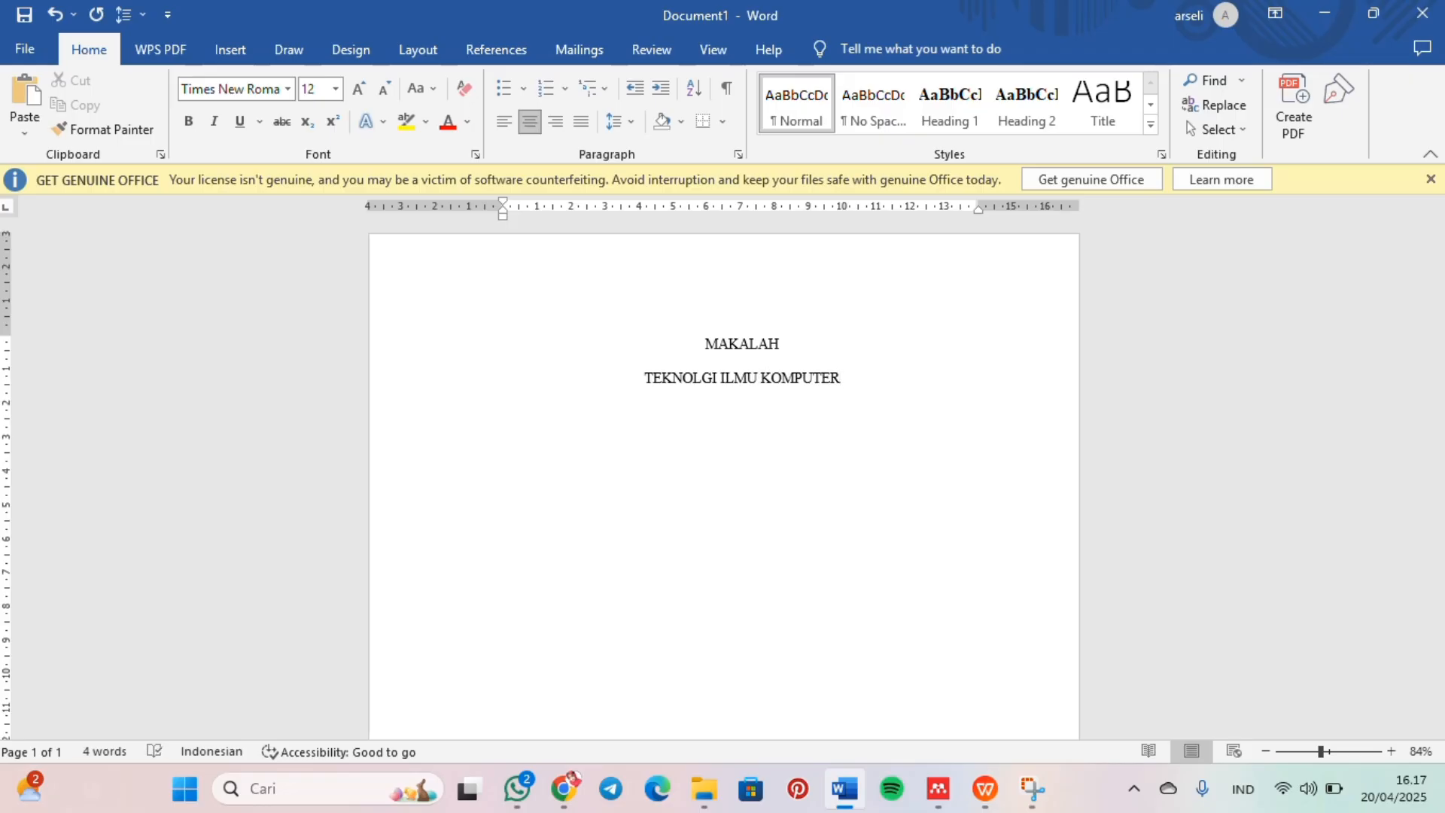
Step: Paste the title “KERAJAAN SRIWIJAYA: PUSAT MARITIM DAN PENDIDIKAN DI WILAYAH ASIA TENGGARA” on a new line below the heading
{"action": "key", "text": "Return"}
{"action": "type", "text": ":"}
{"action": "key", "text": "BackSpace"}
{"action": "type", "text": "\"KERAJAAN SRIWIJAYA: PUSAT MARITIM DAN PENDIDIKAN DI WILAYAH ASIA TENGGARA\""}
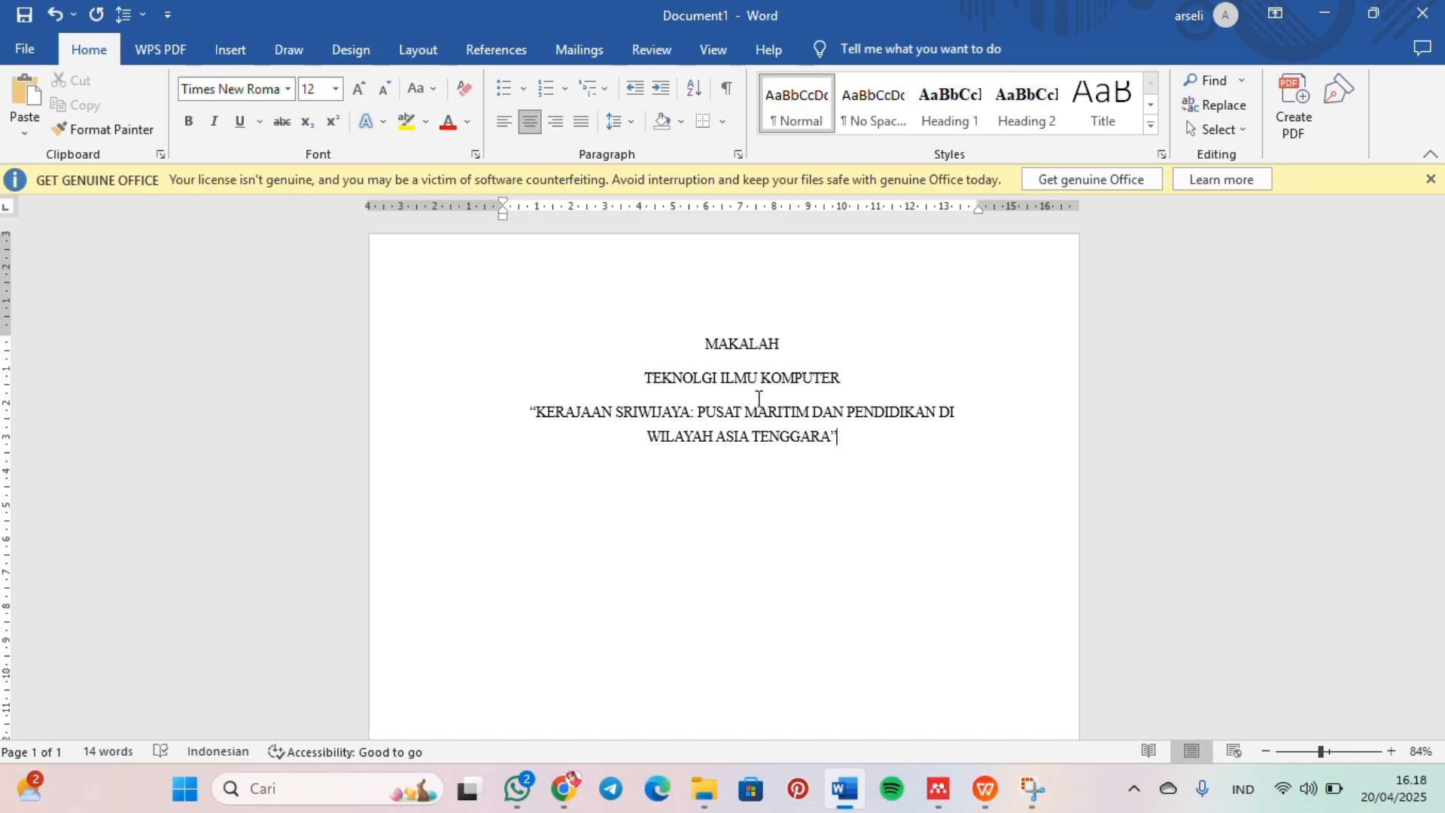
Step: Add a "Dosen Pengampu:" line below the title, paste the lecturer's name with degrees, and start a new line
{"action": "key", "text": "Return"}
{"action": "type", "text": "Dosen F"}
{"action": "type", "text": "engampu:"}
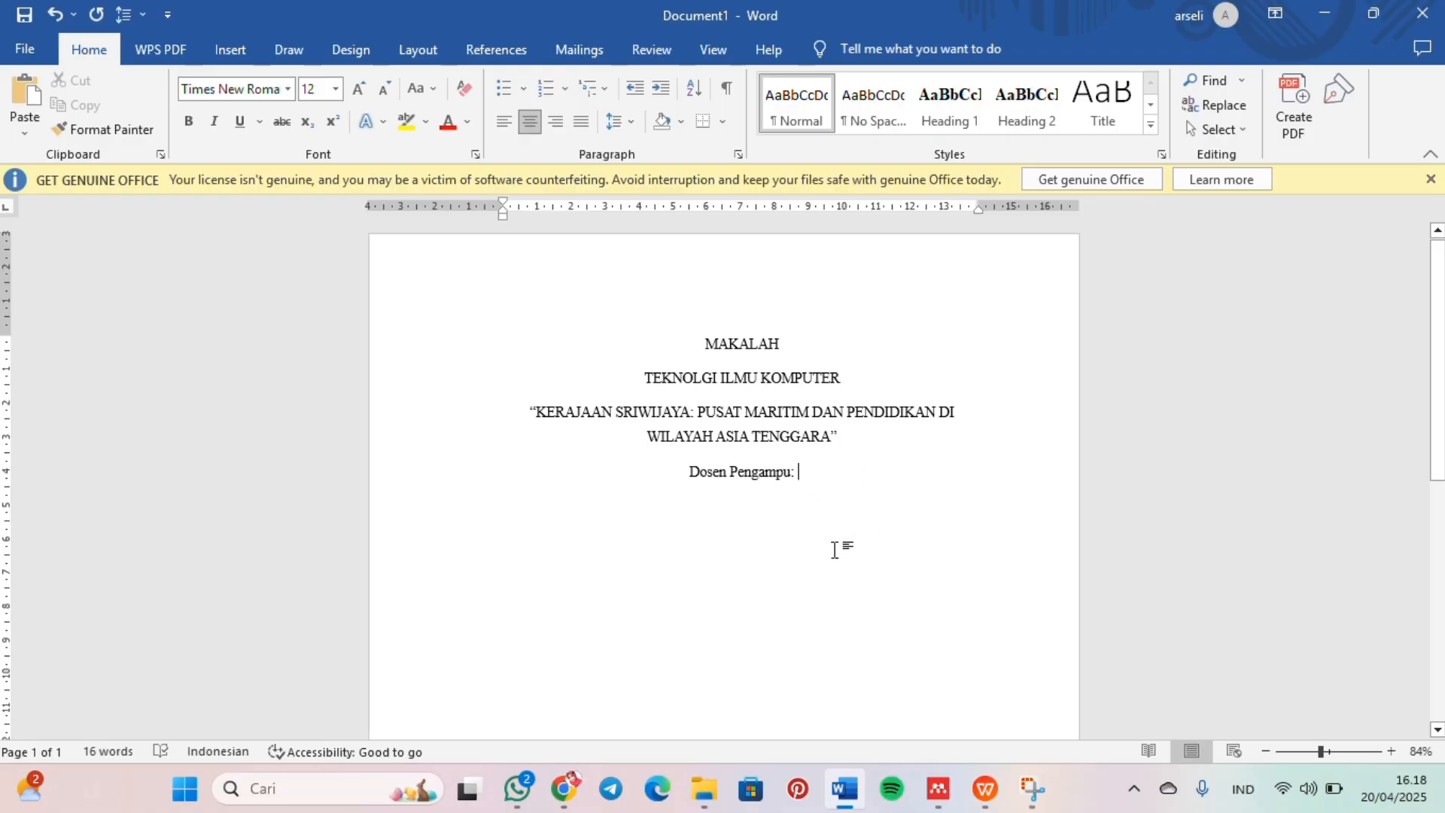
{"action": "type", "text": "Najuah, S.Pd.,M.Pd"}
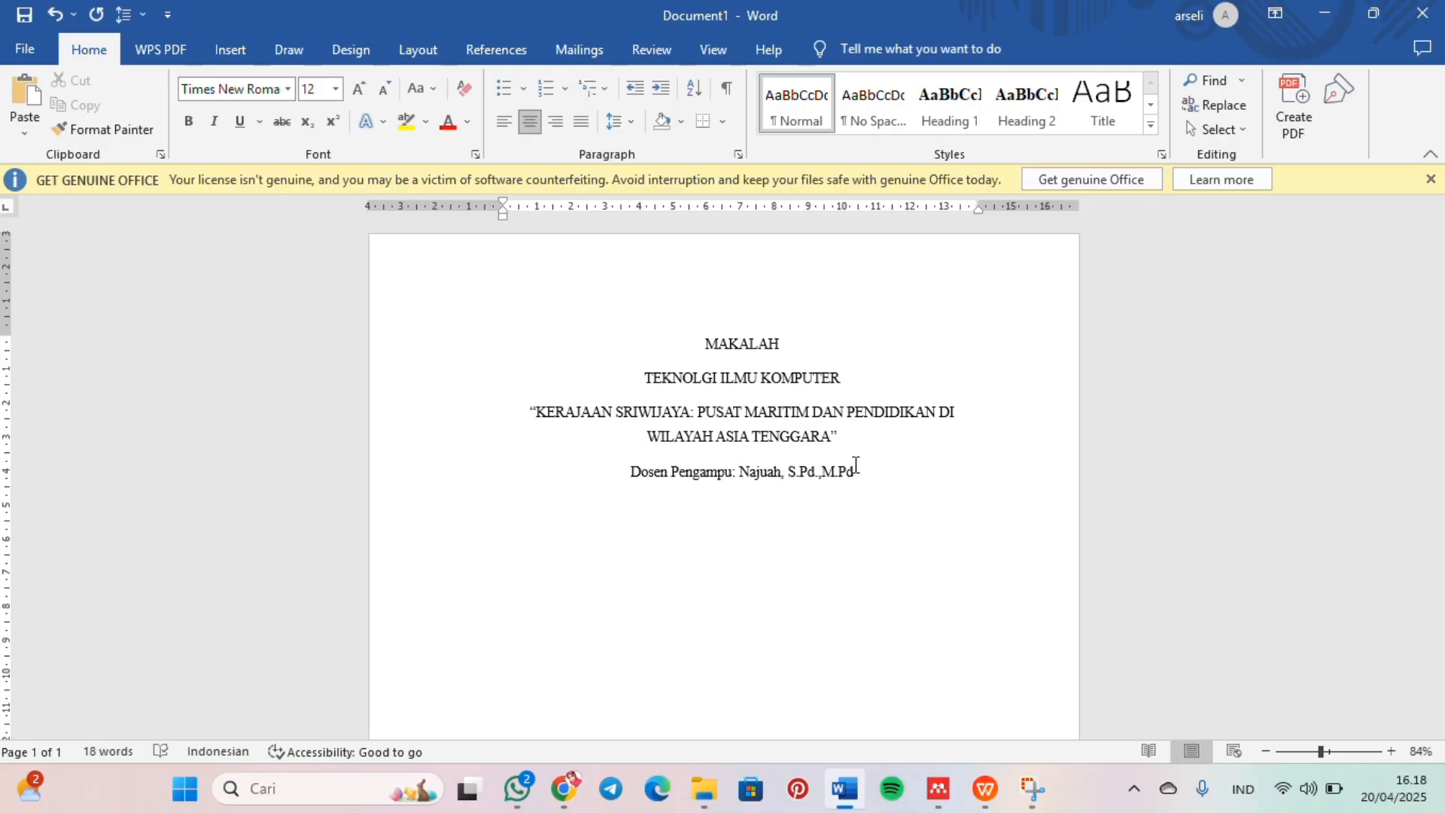
{"action": "key", "text": "Return"}
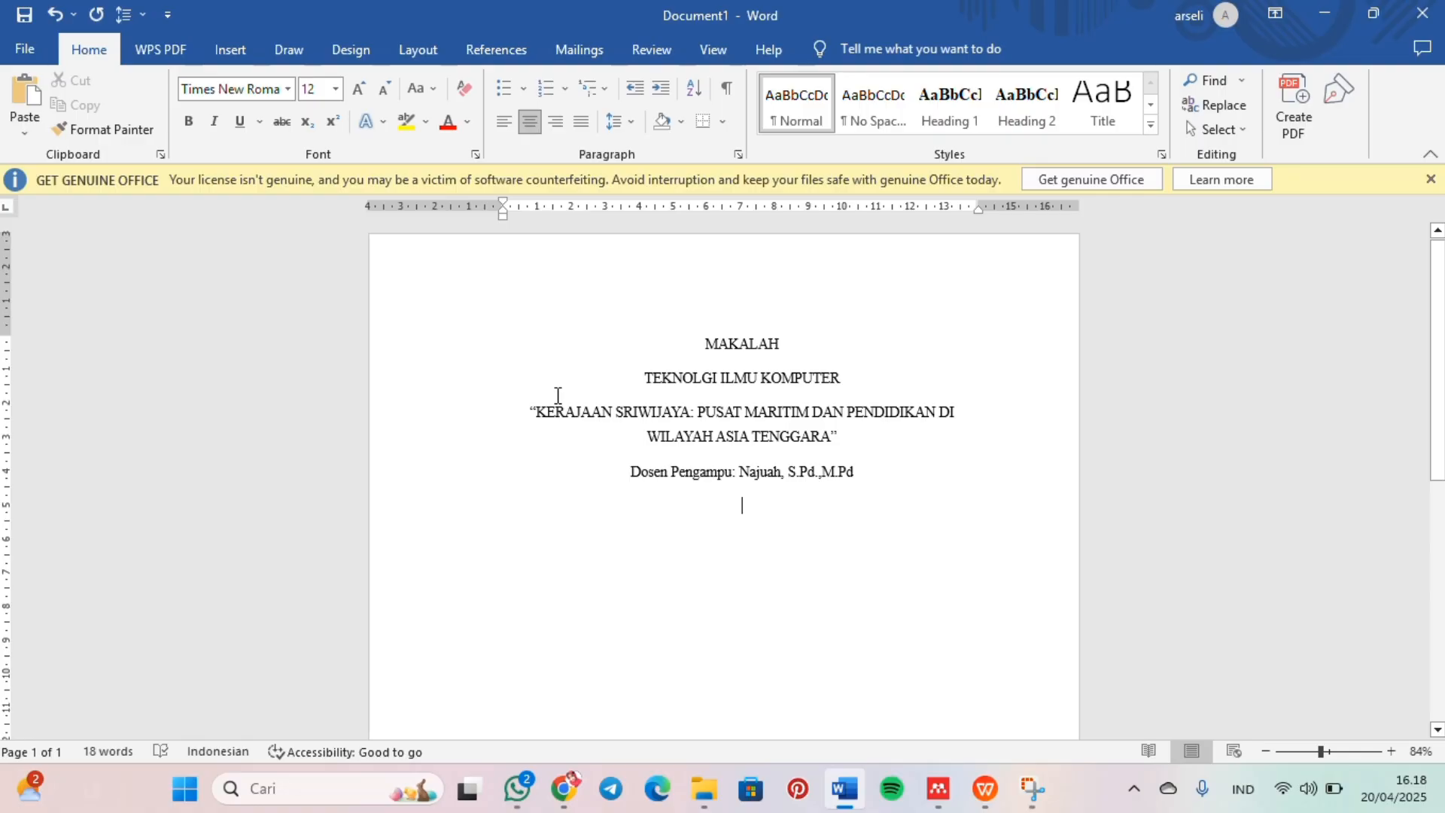
Step: Insert the Universitas Negeri Medan logo from this device below the lecturer line and shrink it proportionally
{"action": "left_click", "coordinate": [229, 49]}
{"action": "left_click", "coordinate": [212, 126]}
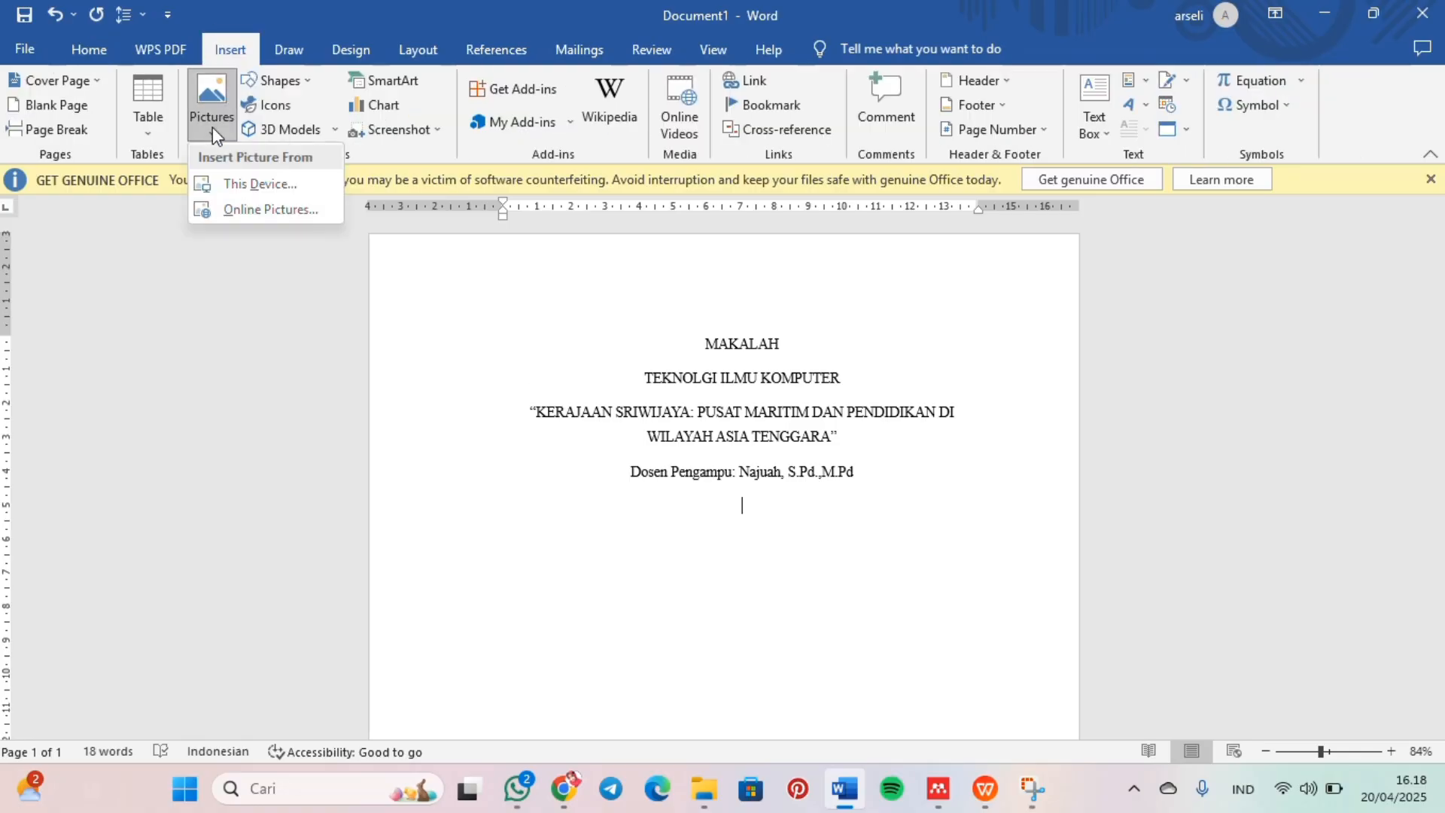
{"action": "left_click", "coordinate": [245, 185]}
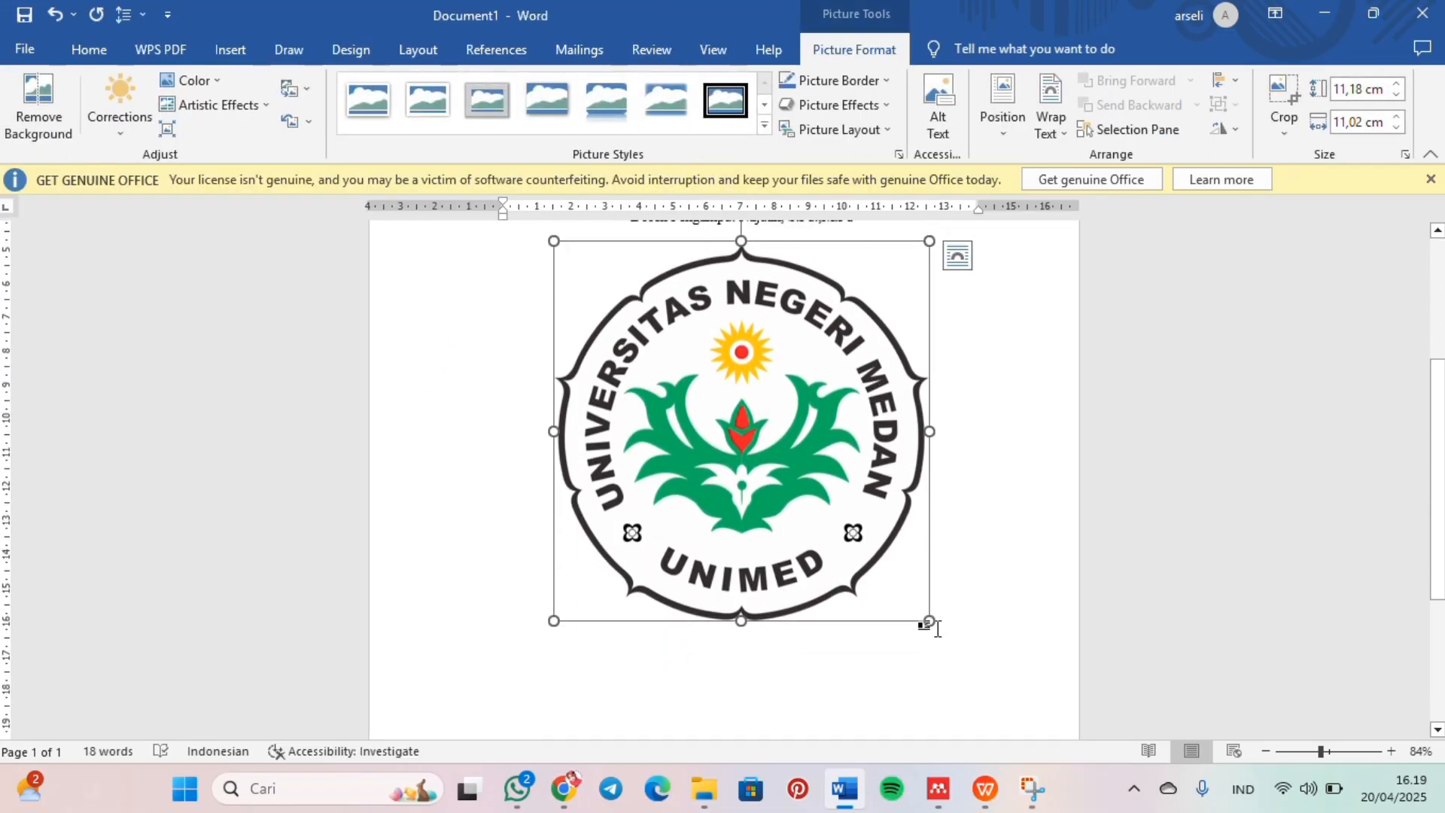
{"action": "left_click_drag", "start_coordinate": [928, 613], "coordinate": [898, 558]}
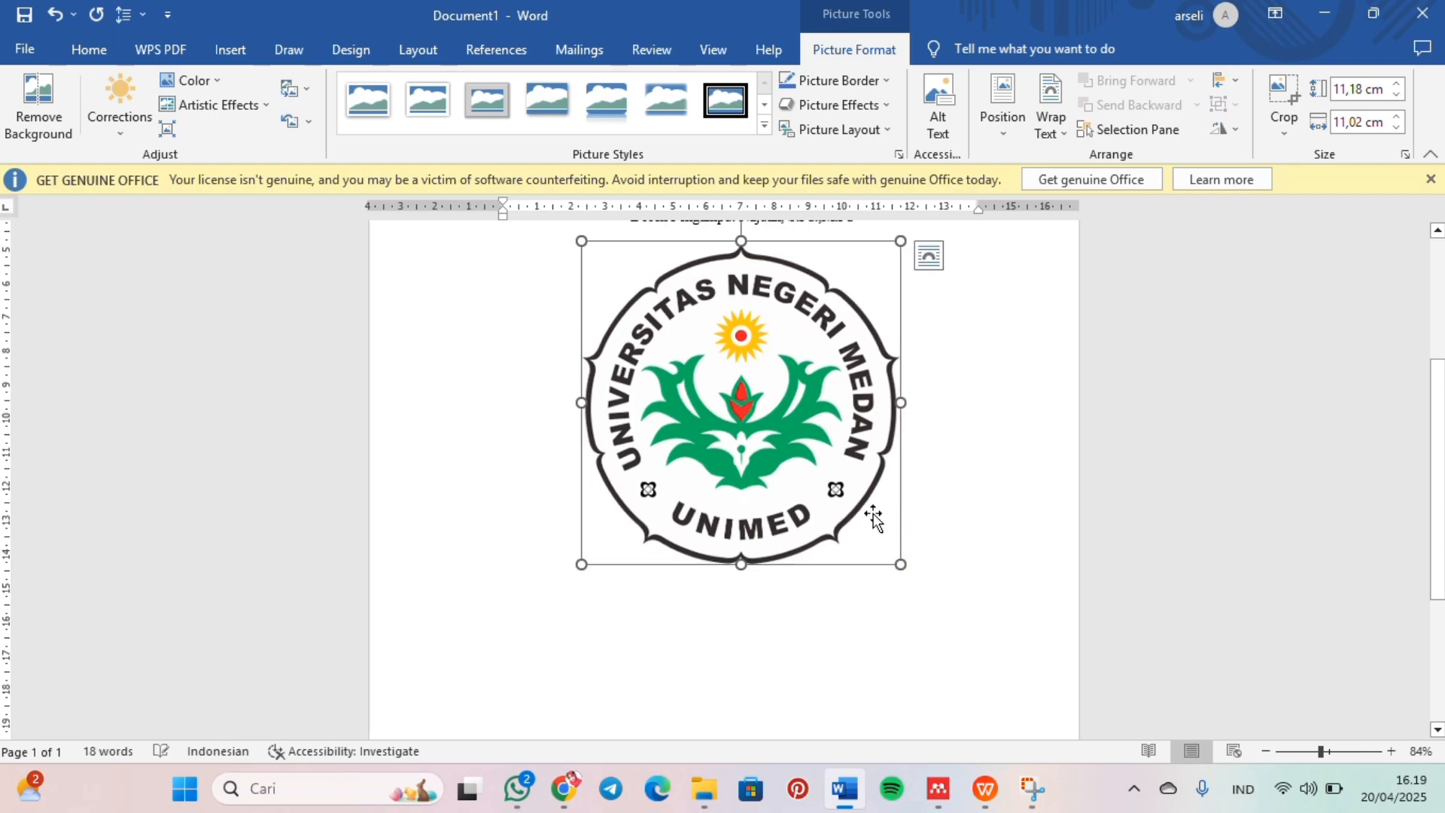
Step: Add the line "DISUSUN OLEH:" below the logo
{"action": "left_click", "coordinate": [952, 542]}
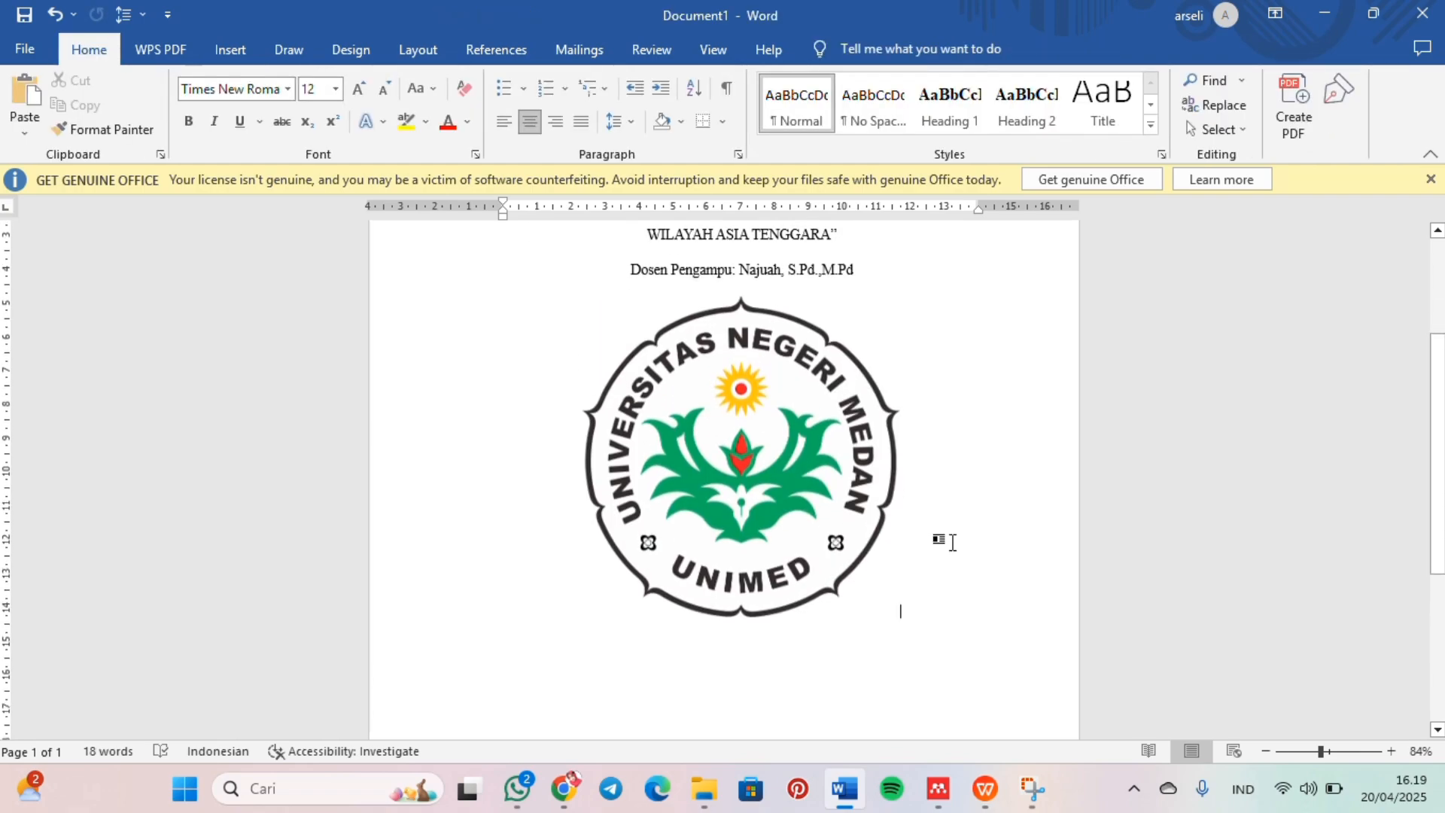
{"action": "key", "text": "Return"}
{"action": "type", "text": "D"}
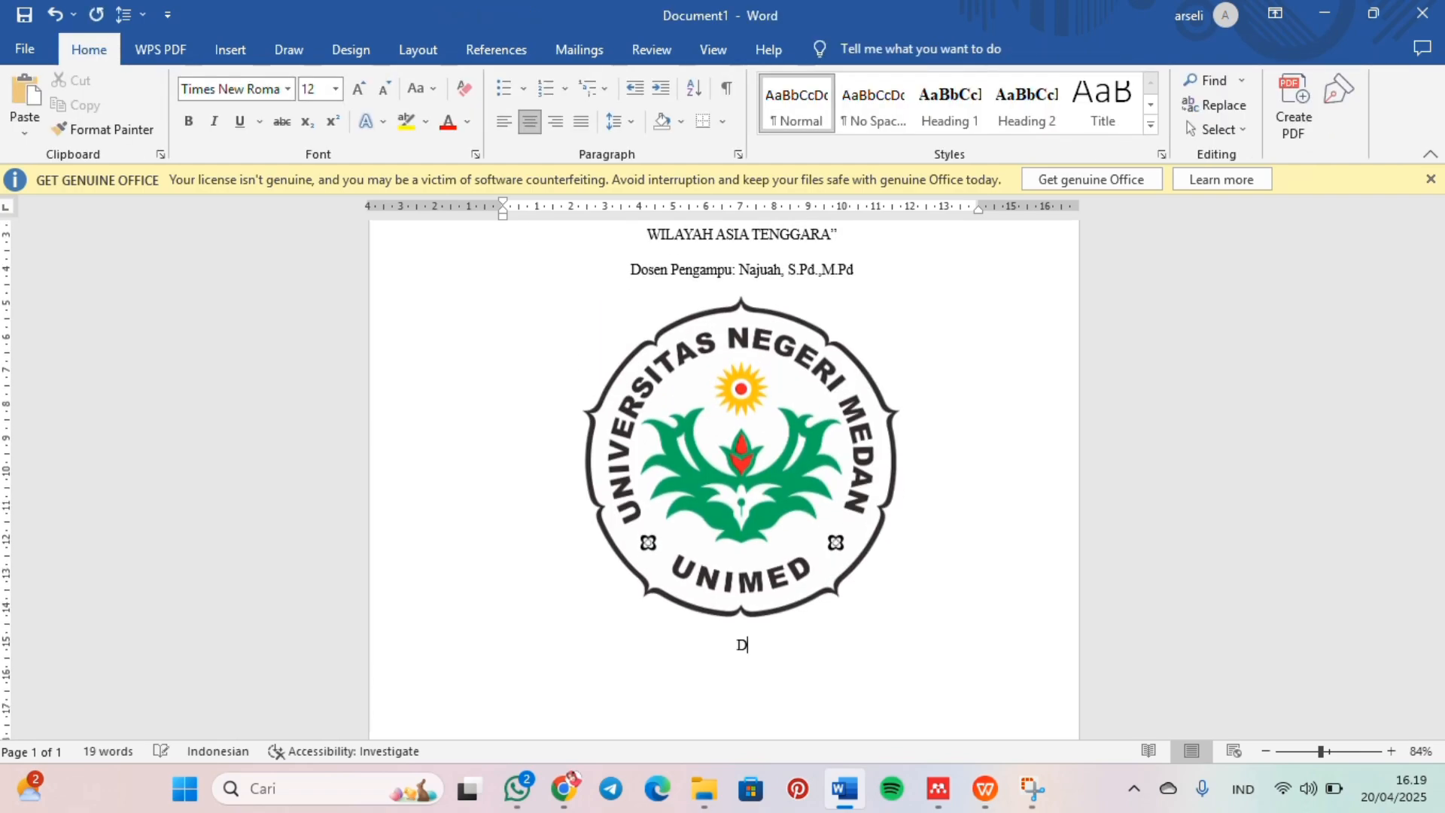
{"action": "type", "text": "ISUSUN OLEH: "}
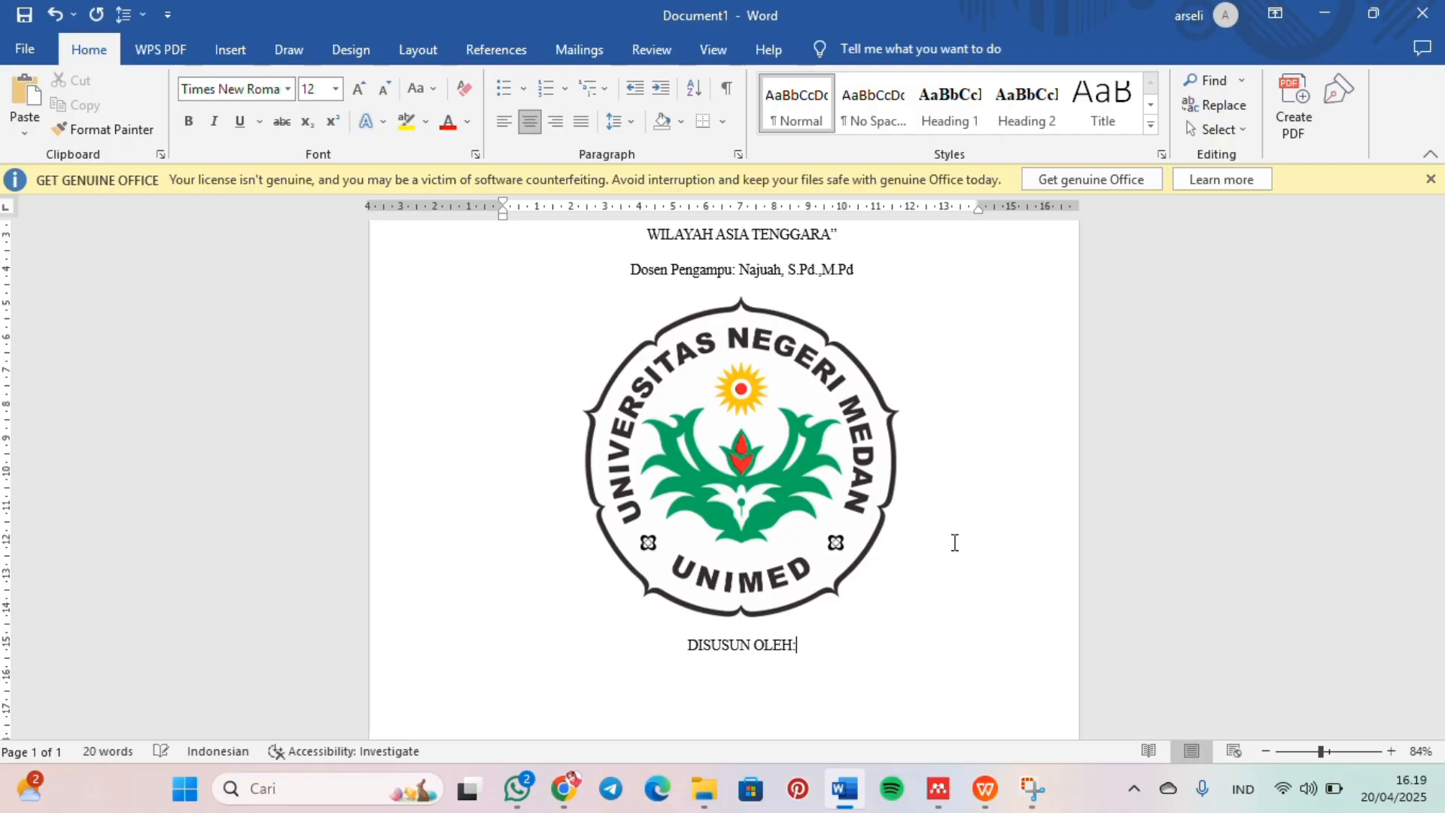
{"action": "type", "text": "NAMA "}
{"action": "type", "text": "NIM"}
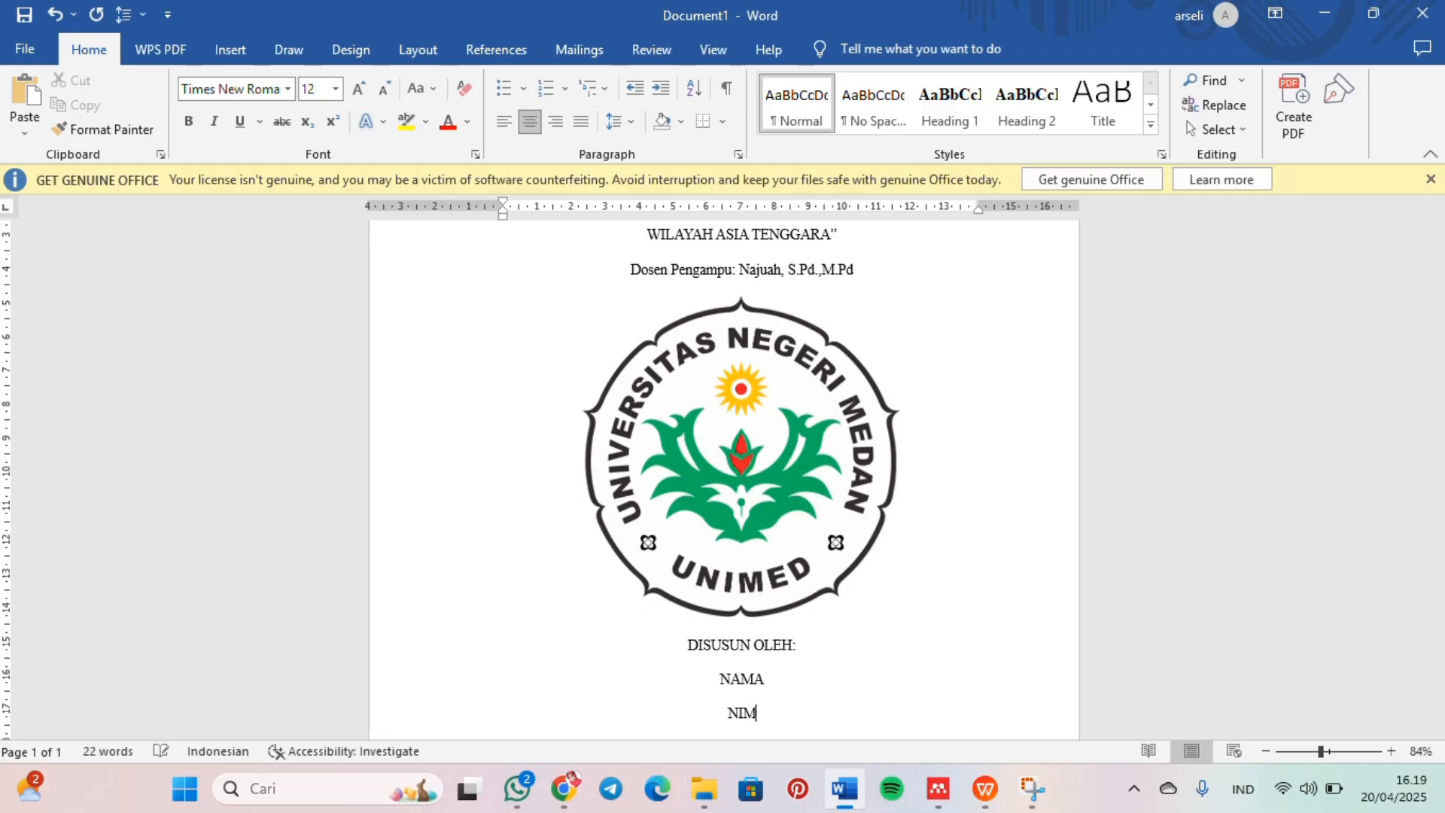
Step: Add the placeholder lines "NAMA", "NIM" and "KELAS" under "DISUSUN OLEH:"
{"action": "key", "text": "Return"}
{"action": "type", "text": "KELAS"}
{"action": "key", "text": "Return"}
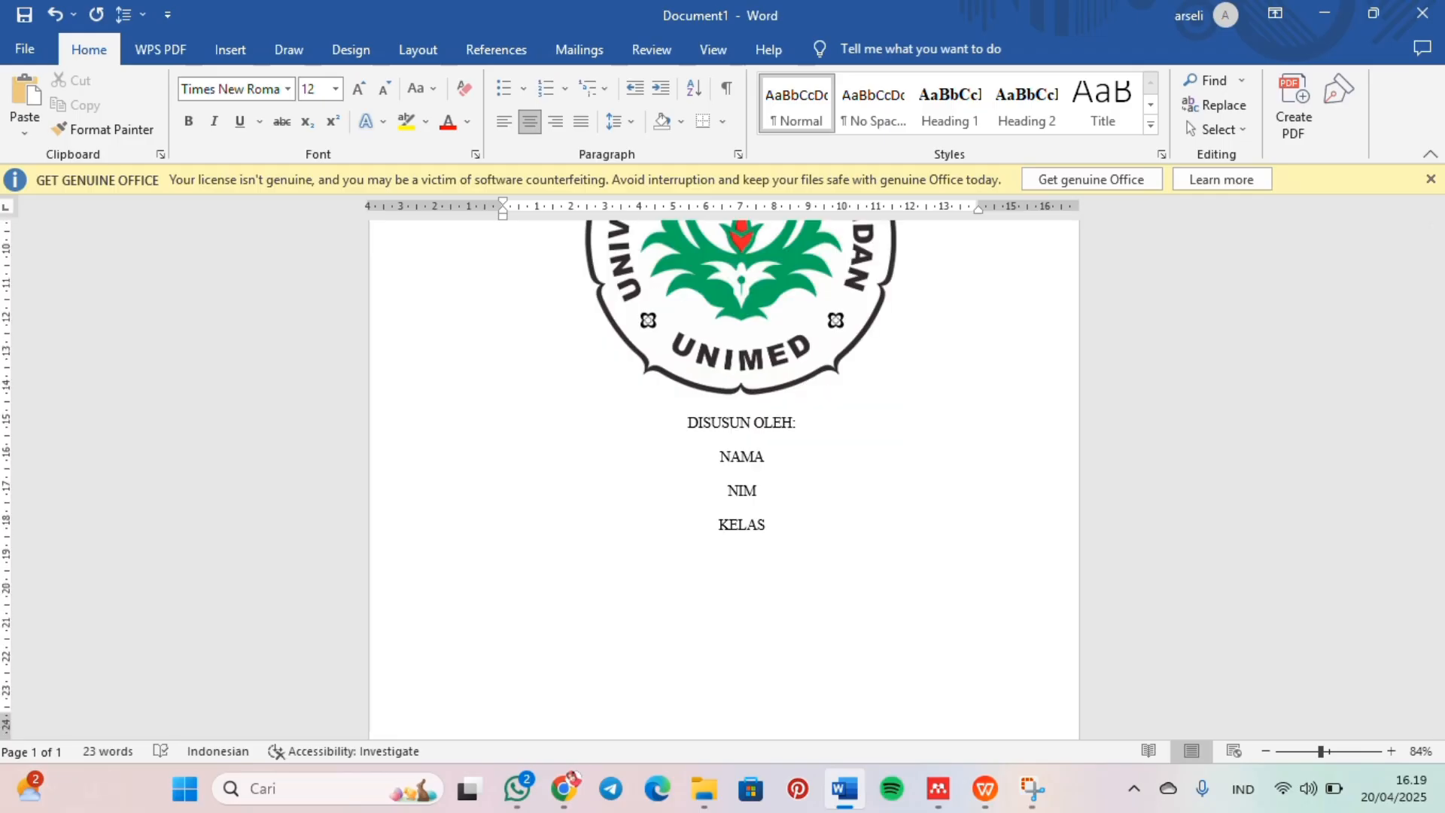
Step: After a blank line, write "JURUSAN PENDIDIKAN SEJARAH", "FAKULTAS ILMU SOSIAL", "UNIVERSITAS NEGERI MEDAN" and "2025" on separate lines
{"action": "type", "text": "JURUSAN F"}
{"action": "type", "text": "ENDIDIK"}
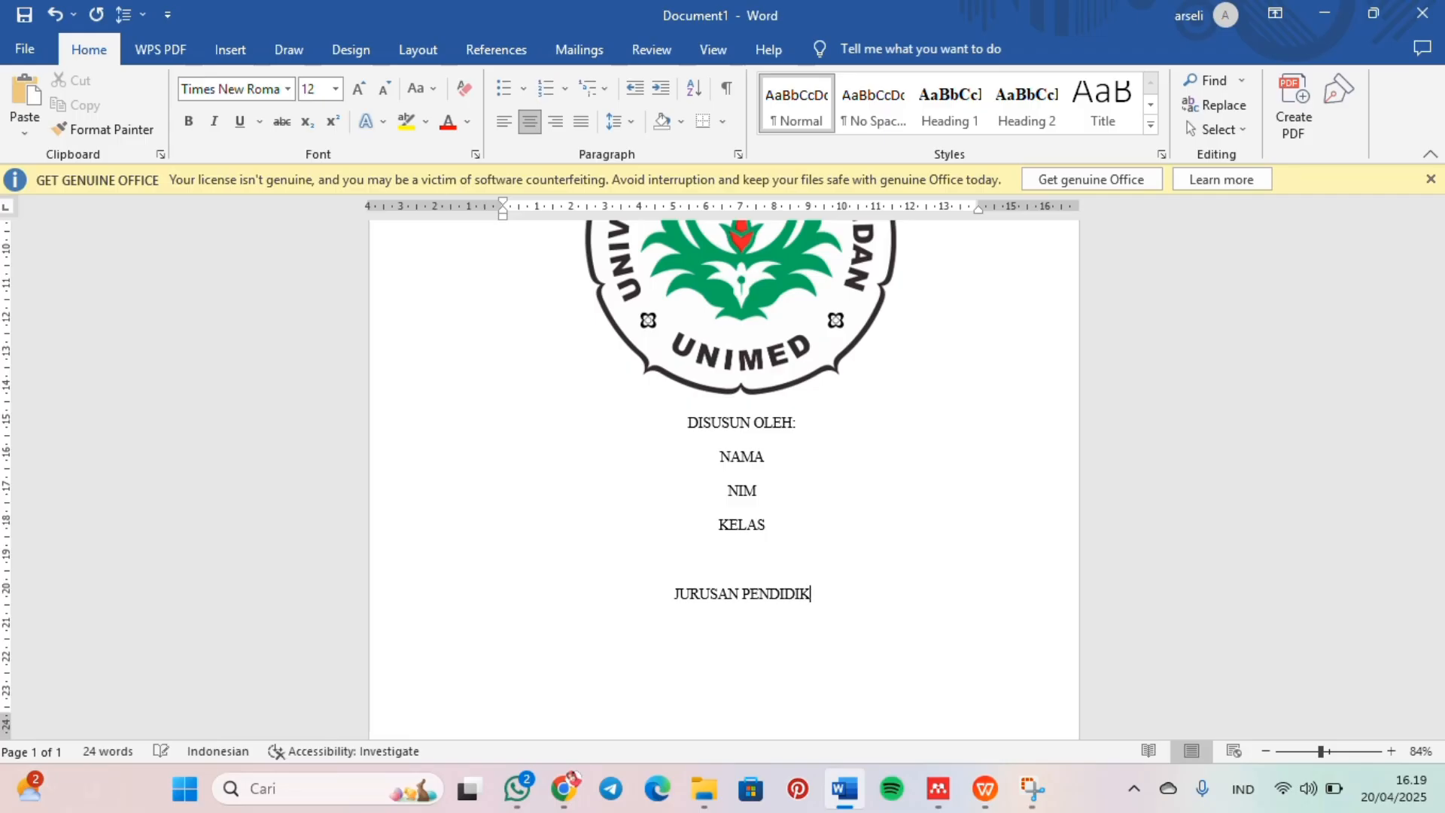
{"action": "type", "text": "AN SEJARAH"}
{"action": "key", "text": "Return"}
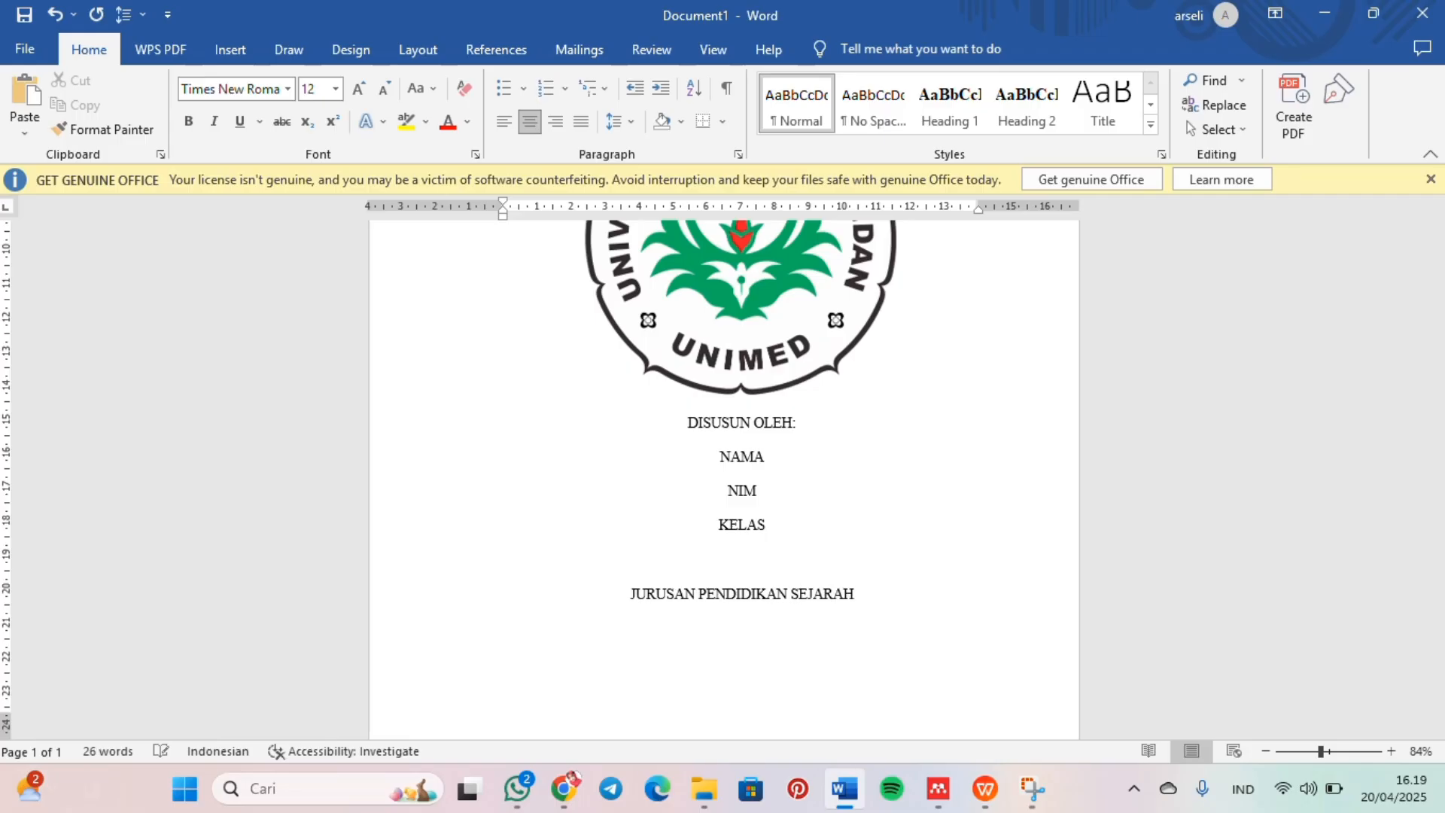
{"action": "type", "text": "FAKULTAS ILMU SOSIAL"}
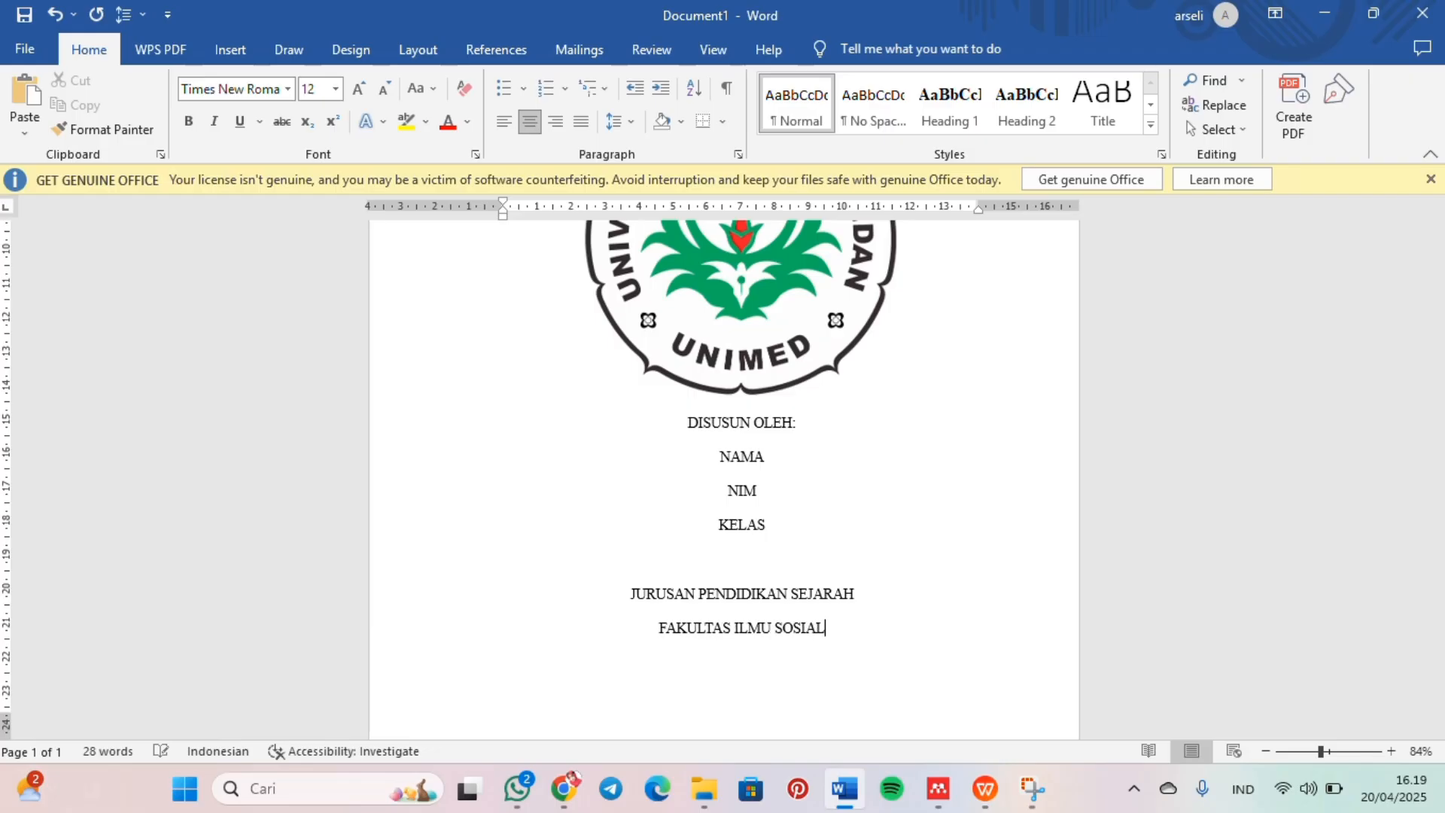
{"action": "key", "text": "Return"}
{"action": "type", "text": "UNIVERSITAS NEGERI MEDAN "}
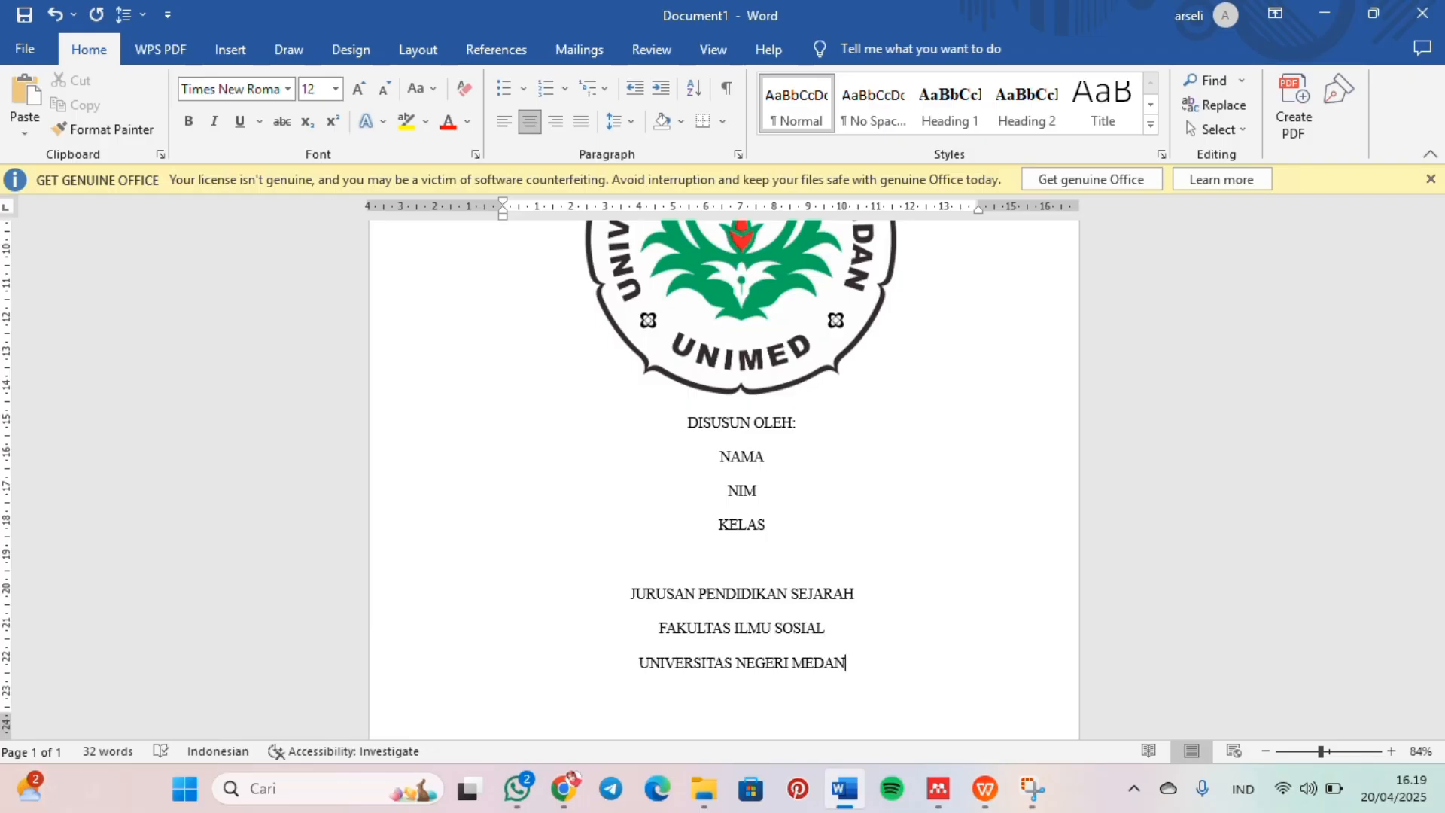
{"action": "type", "text": "2025"}
Step: Make the institution block from "JURUSAN PENDIDIKAN SEJARAH" through "2025" bold
{"action": "scroll", "coordinate": [823, 641], "scroll_direction": "down", "scroll_amount": 3}
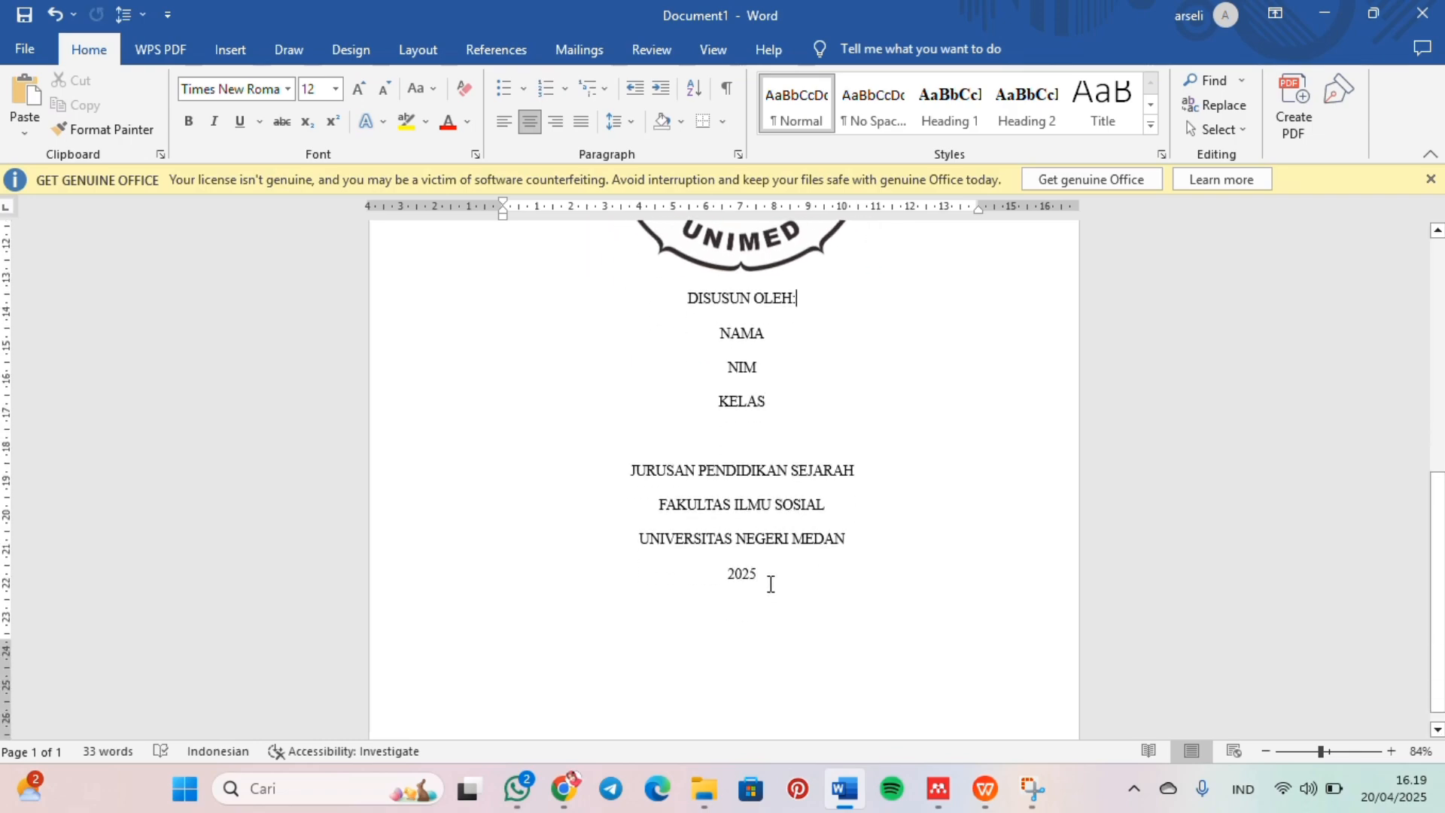
{"action": "left_click_drag", "start_coordinate": [767, 584], "coordinate": [596, 454]}
{"action": "key", "text": "ctrl+b"}
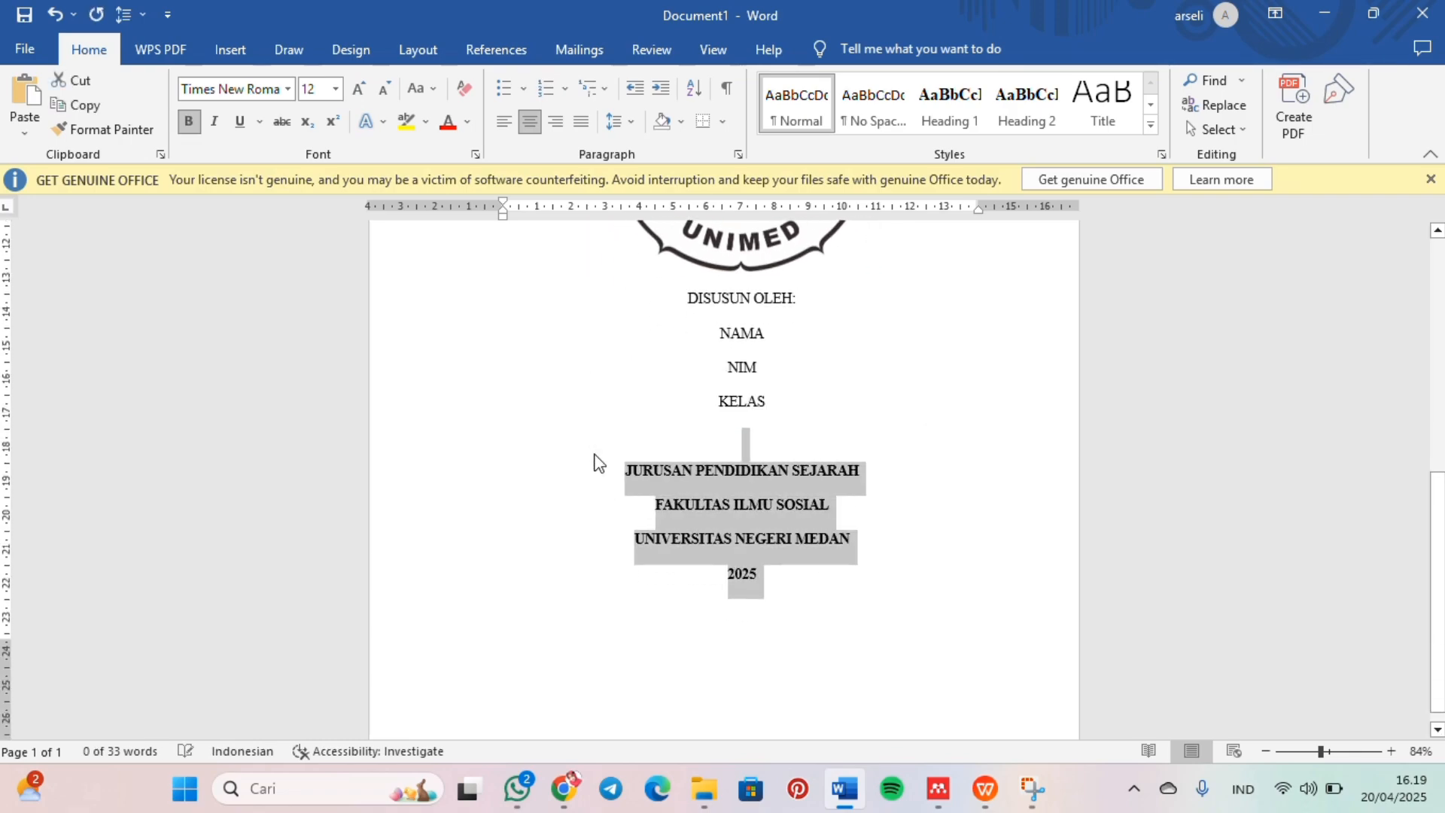
Step: Add another blank line between "KELAS" and the institution block
{"action": "left_click", "coordinate": [749, 478]}
{"action": "left_click", "coordinate": [746, 416]}
{"action": "key", "text": "Return"}
Step: Make "DISUSUN OLEH:" and the heading lines "MAKALAH" and "TEKNOLGI ILMU KOMPUTER" bold
{"action": "scroll", "coordinate": [746, 416], "scroll_direction": "up", "scroll_amount": 2}
{"action": "left_click_drag", "start_coordinate": [803, 393], "coordinate": [667, 407]}
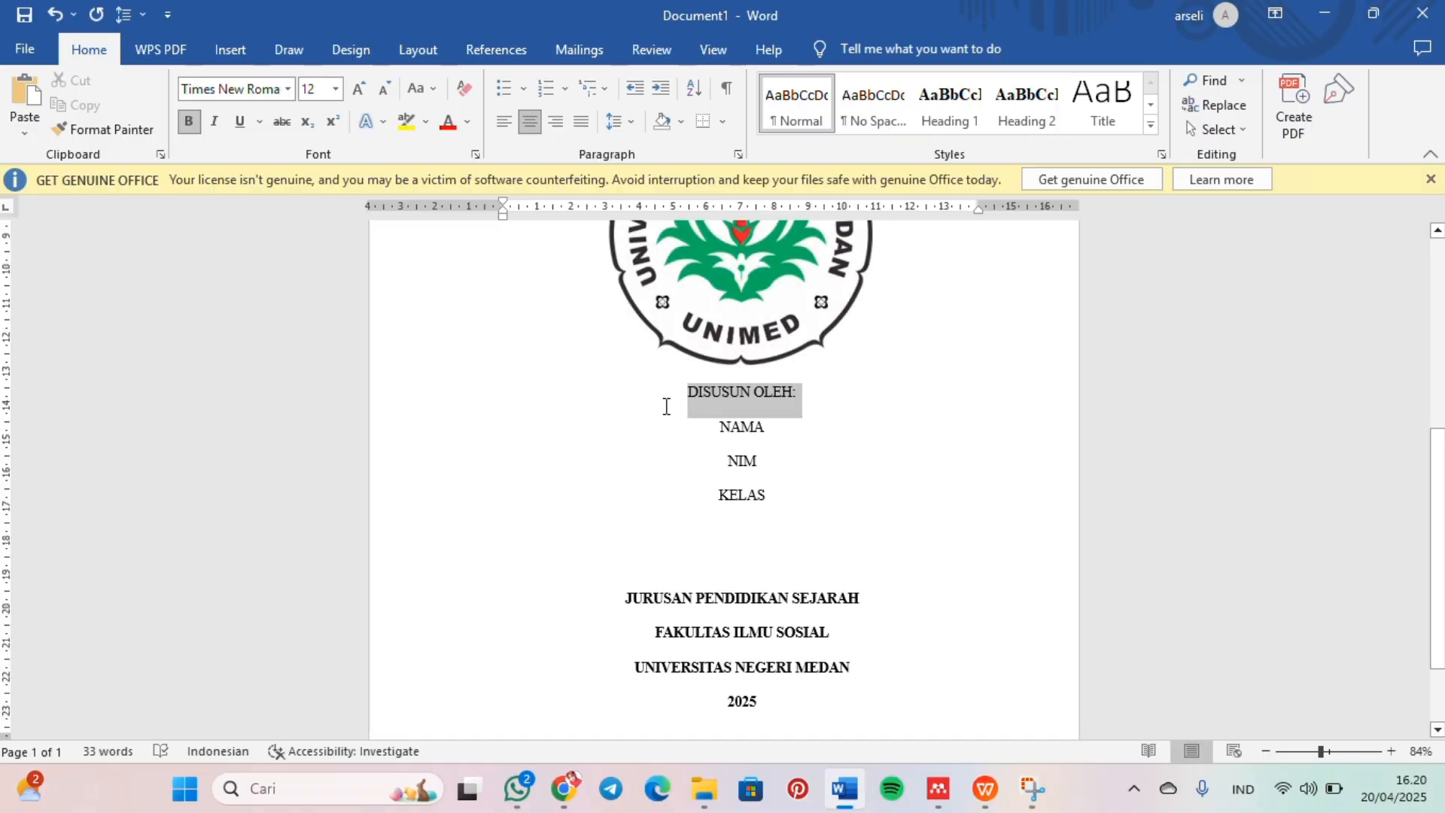
{"action": "key", "text": "ctrl+b"}
{"action": "scroll", "coordinate": [668, 406], "scroll_direction": "up", "scroll_amount": 6}
{"action": "left_click_drag", "start_coordinate": [846, 383], "coordinate": [661, 356]}
{"action": "key", "text": "ctrl+b"}
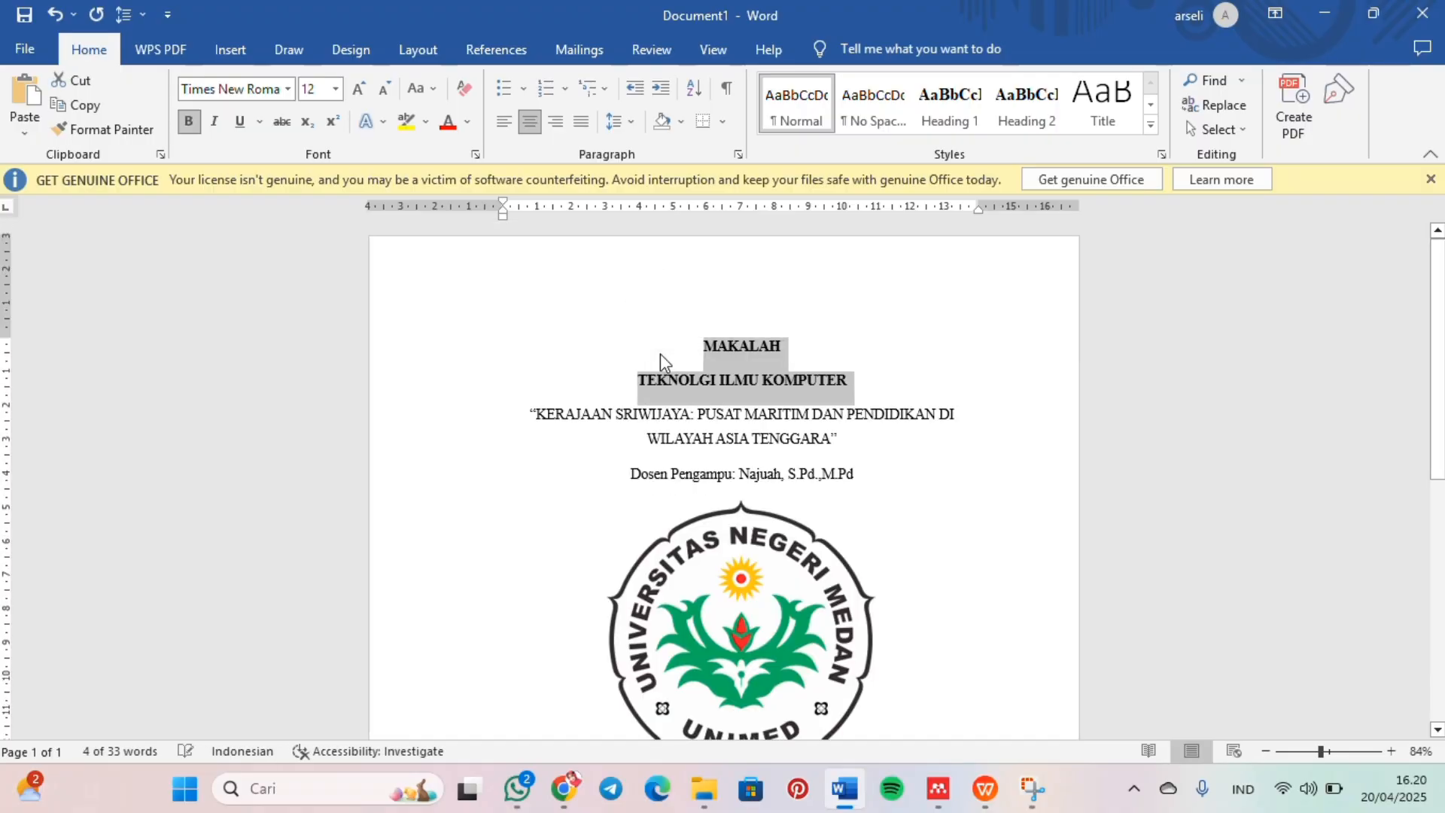
{"action": "left_click", "coordinate": [864, 474]}
{"action": "scroll", "coordinate": [865, 444], "scroll_direction": "down", "scroll_amount": 12}
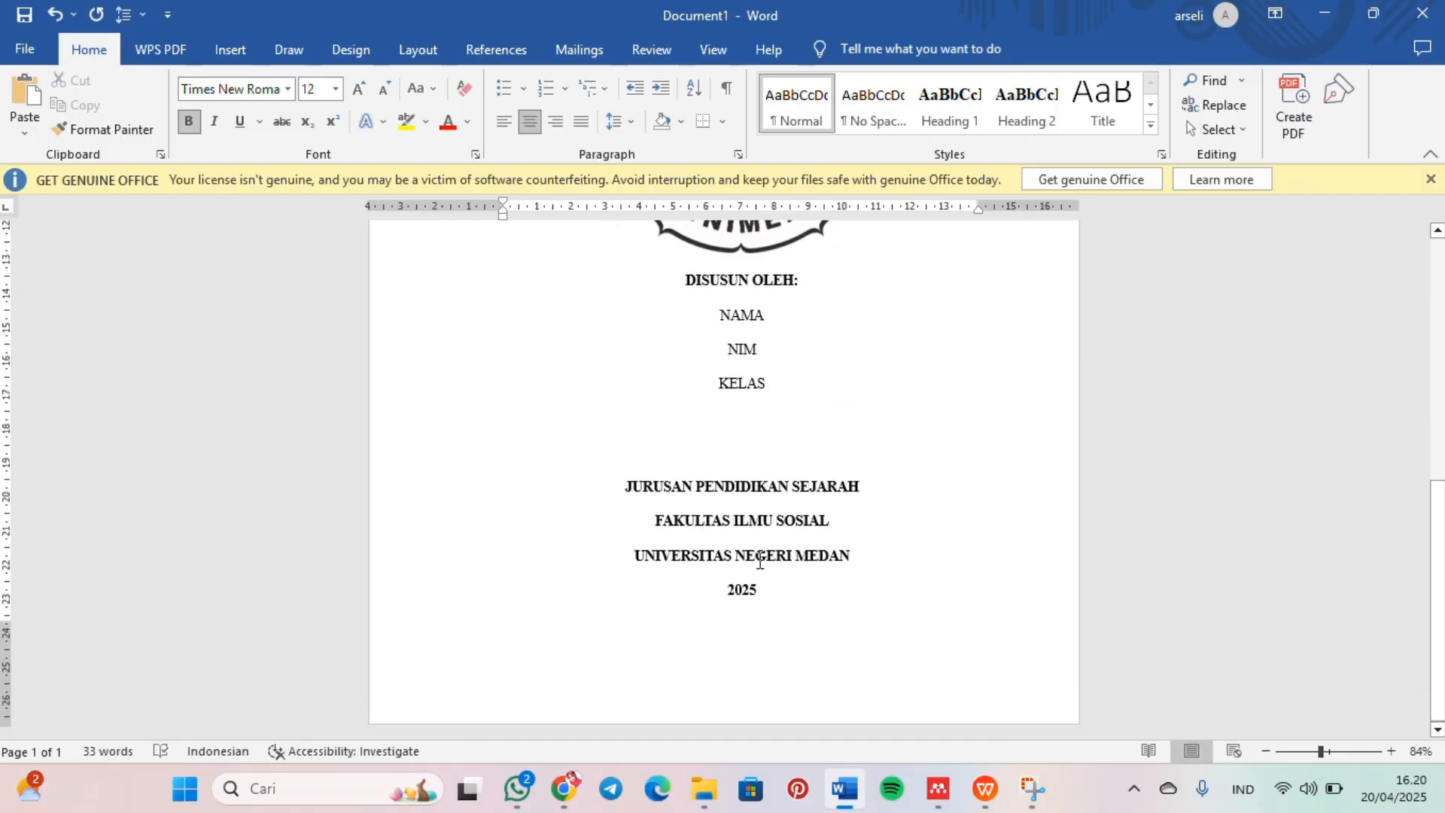
Step: Start a new page after the cover's "2025" line and write the centered bold heading "KATA PENGANTAR"
{"action": "scroll", "coordinate": [778, 316], "scroll_direction": "down", "scroll_amount": 3}
{"action": "key", "text": "ctrl+Return"}
{"action": "type", "text": "K"}
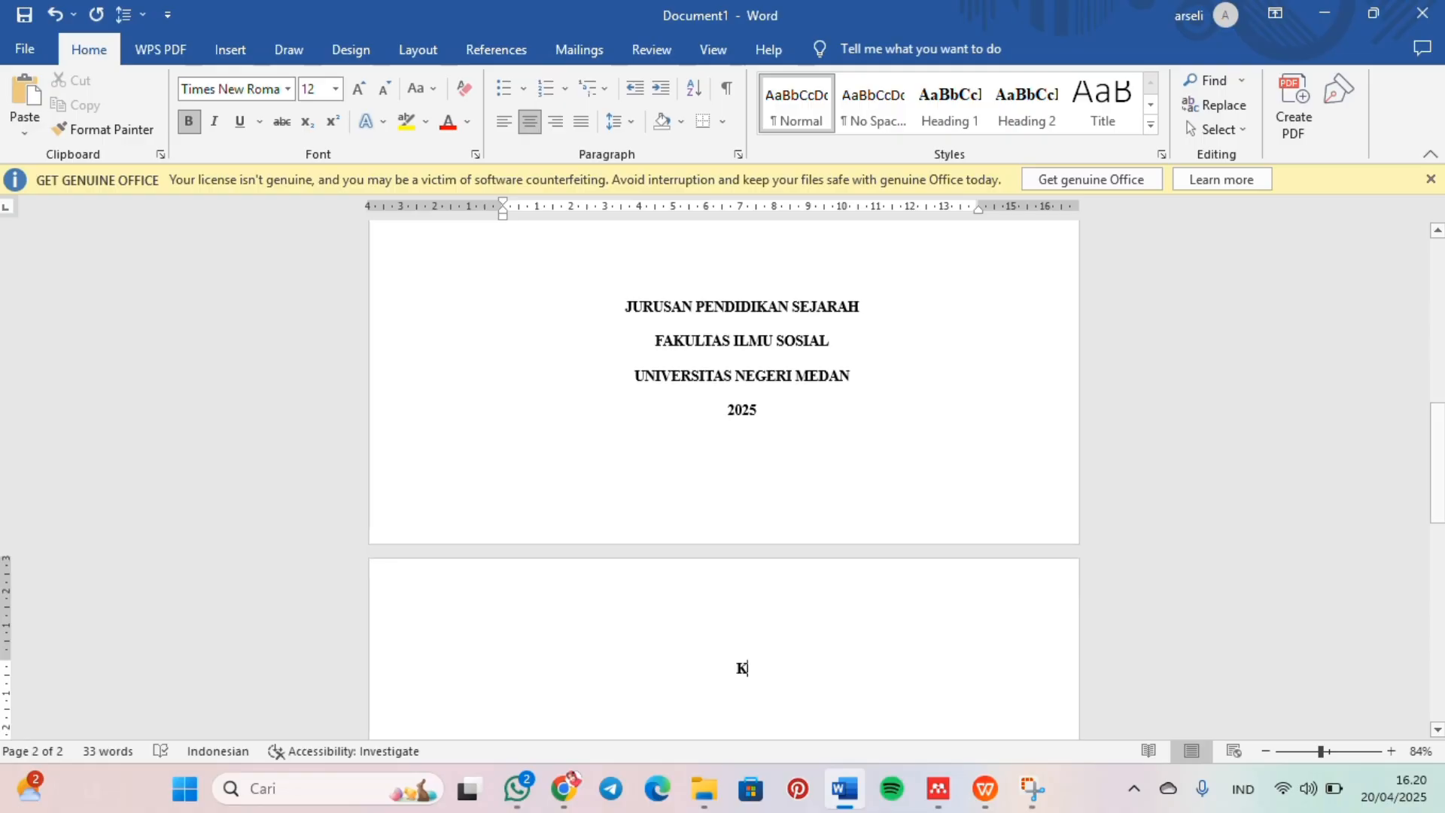
{"action": "type", "text": "ATA PENGANTAR"}
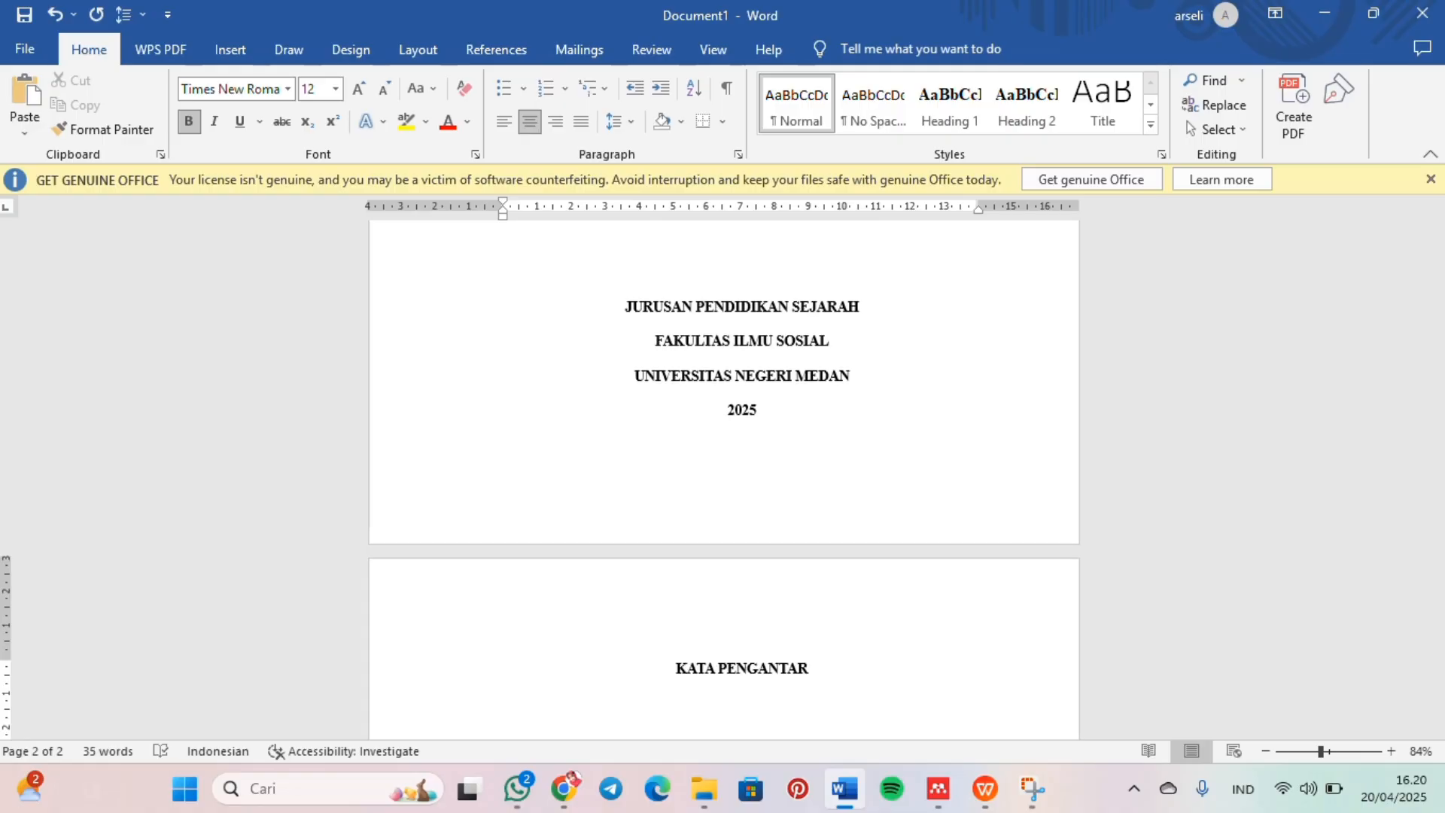
Step: Switch the four body paragraphs under "KATA PENGANTAR" out of justified alignment and justify them again
{"action": "scroll", "coordinate": [724, 482], "scroll_direction": "down", "scroll_amount": 6}
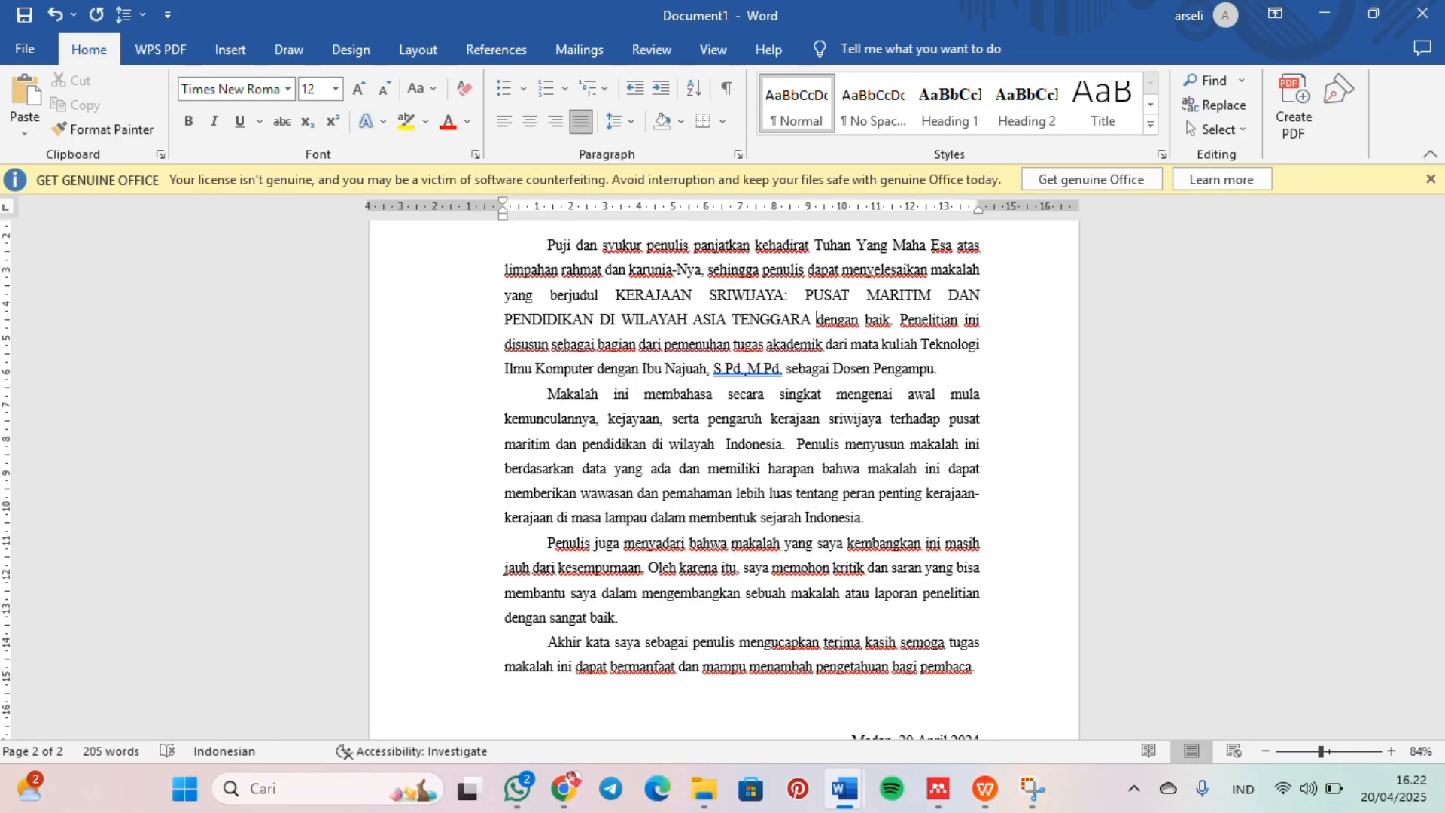
{"action": "scroll", "coordinate": [733, 342], "scroll_direction": "up", "scroll_amount": 1}
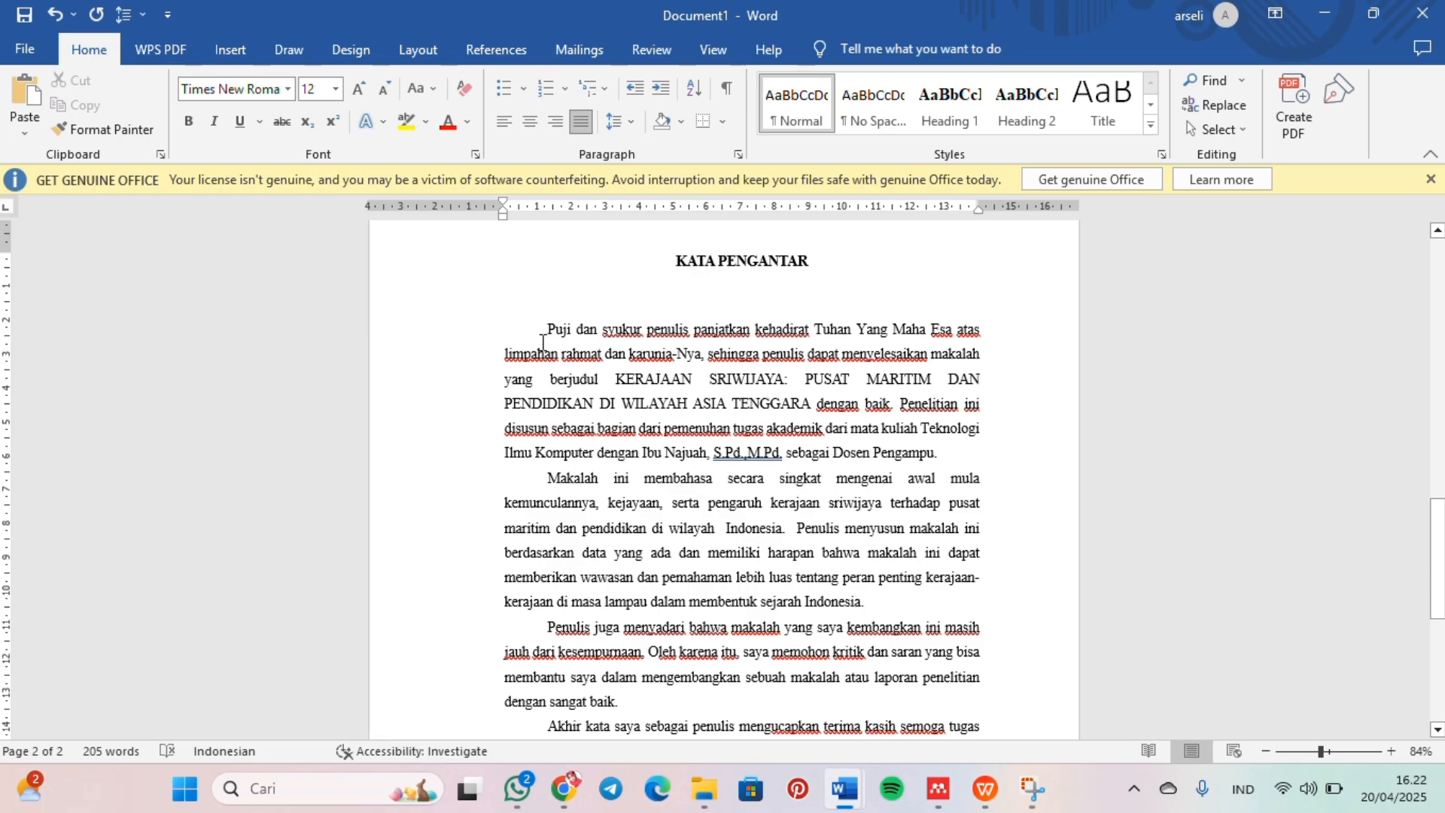
{"action": "scroll", "coordinate": [543, 342], "scroll_direction": "down", "scroll_amount": 1}
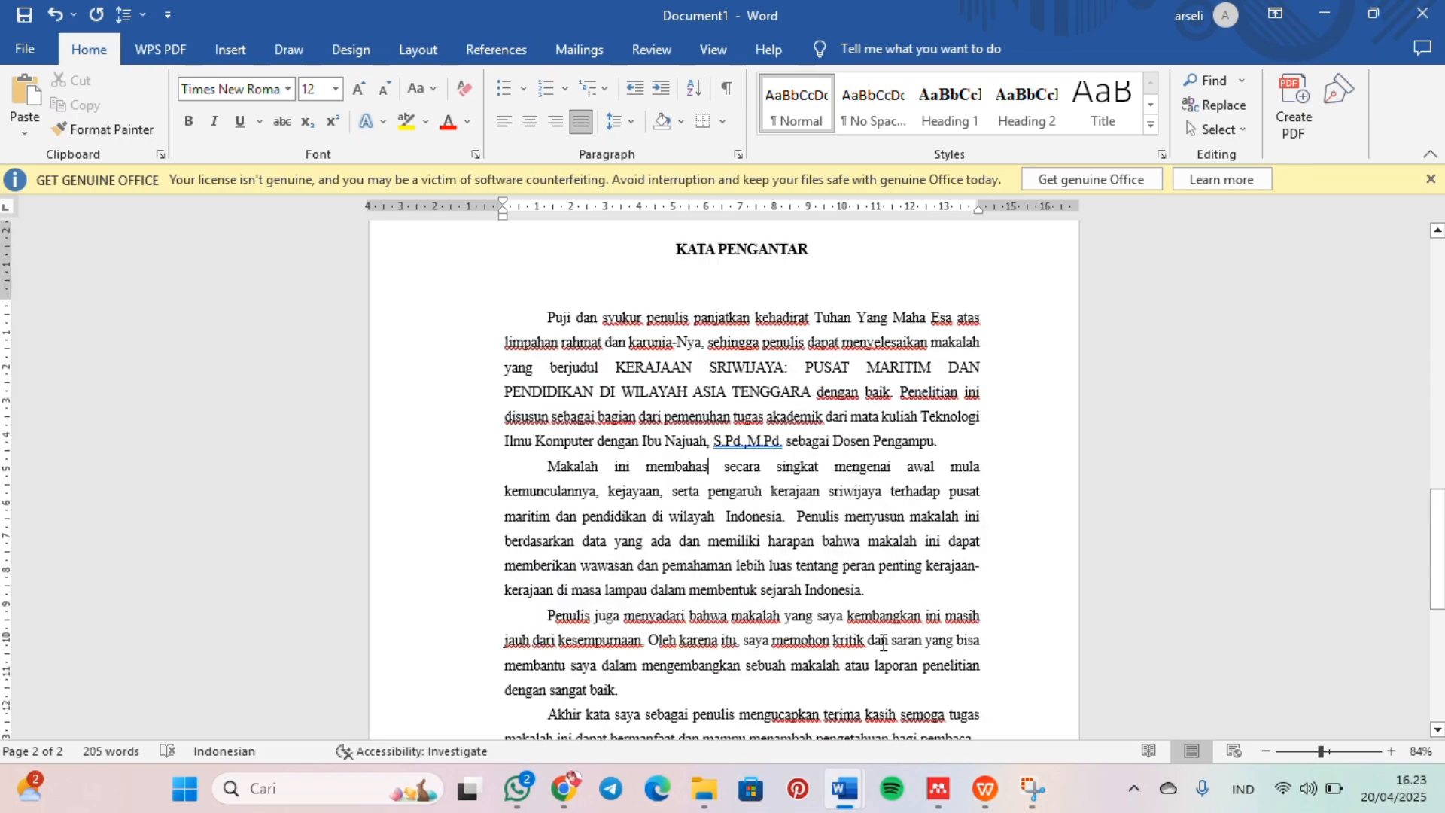
{"action": "scroll", "coordinate": [543, 342], "scroll_direction": "up", "scroll_amount": 2}
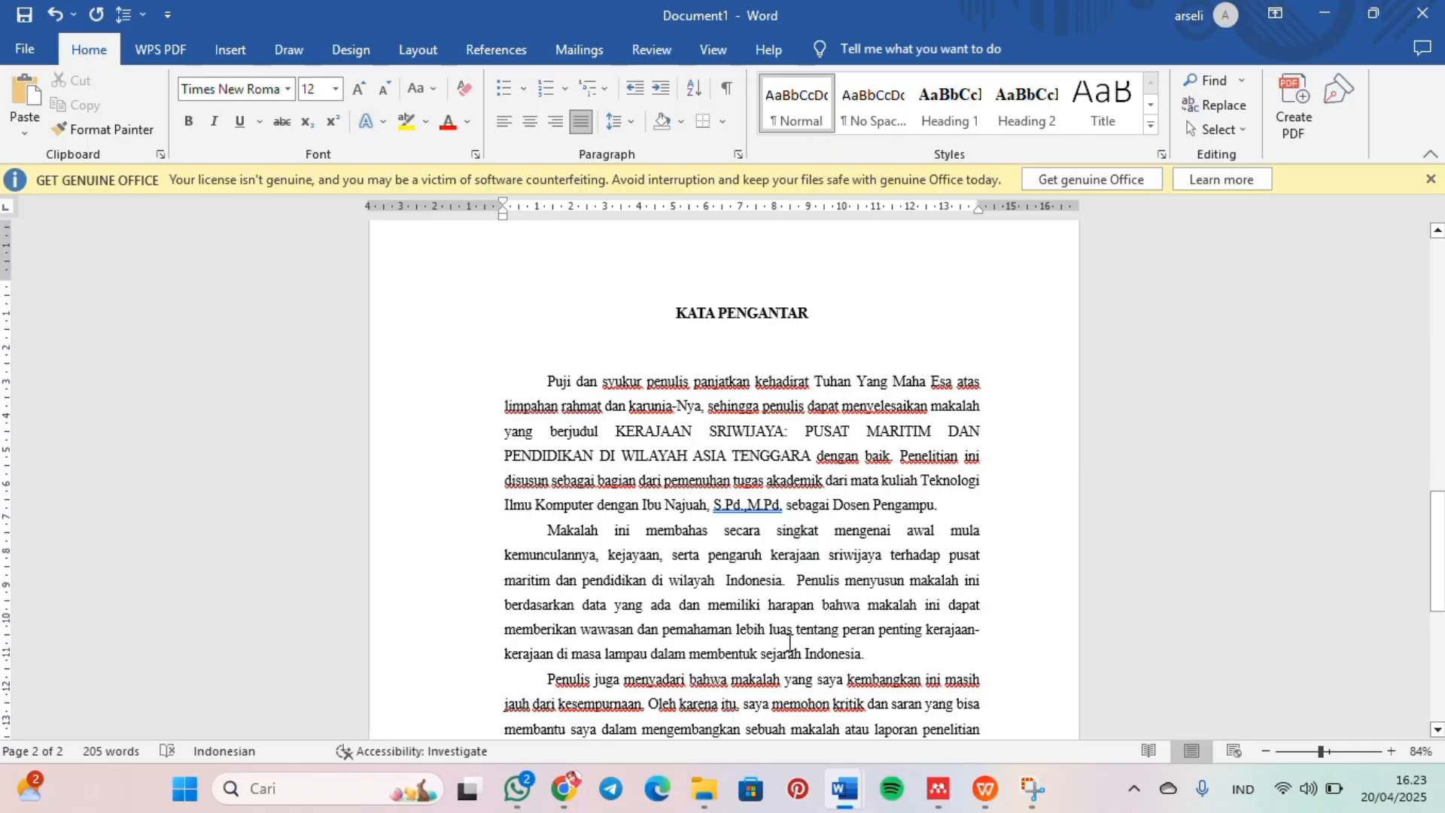
{"action": "scroll", "coordinate": [790, 642], "scroll_direction": "down", "scroll_amount": 1}
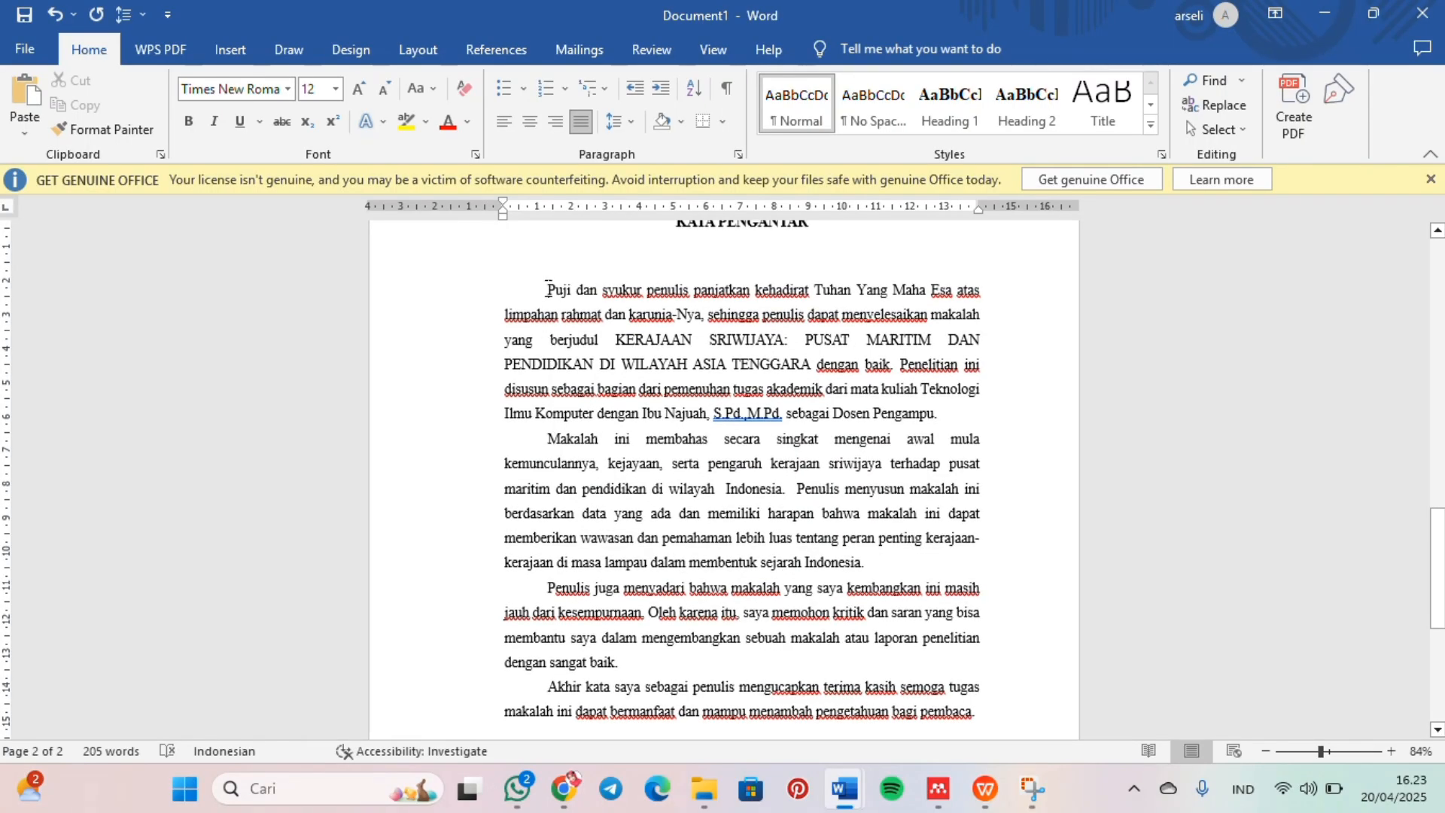
{"action": "left_click_drag", "start_coordinate": [547, 288], "coordinate": [1001, 720]}
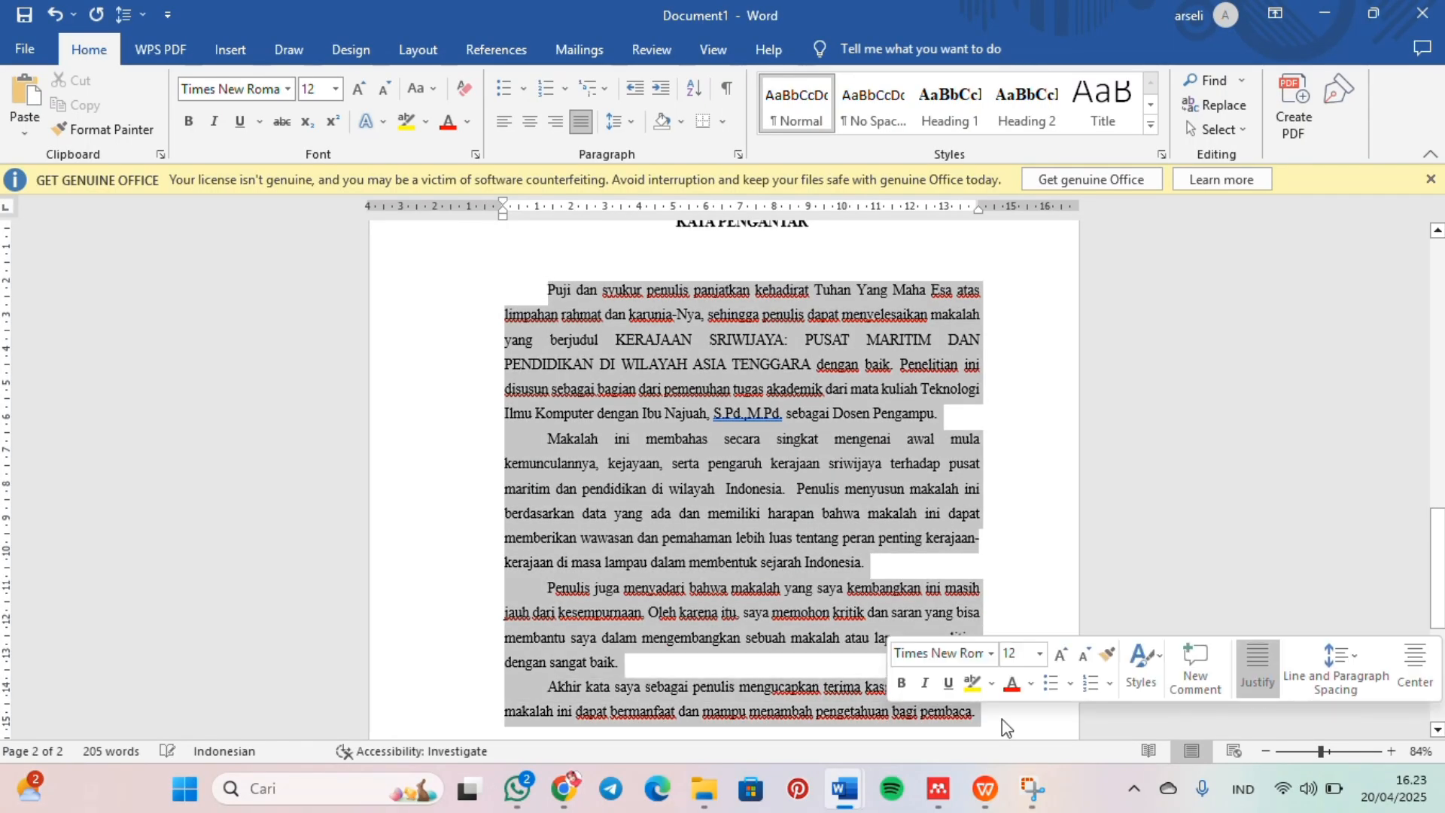
{"action": "left_click", "coordinate": [582, 129]}
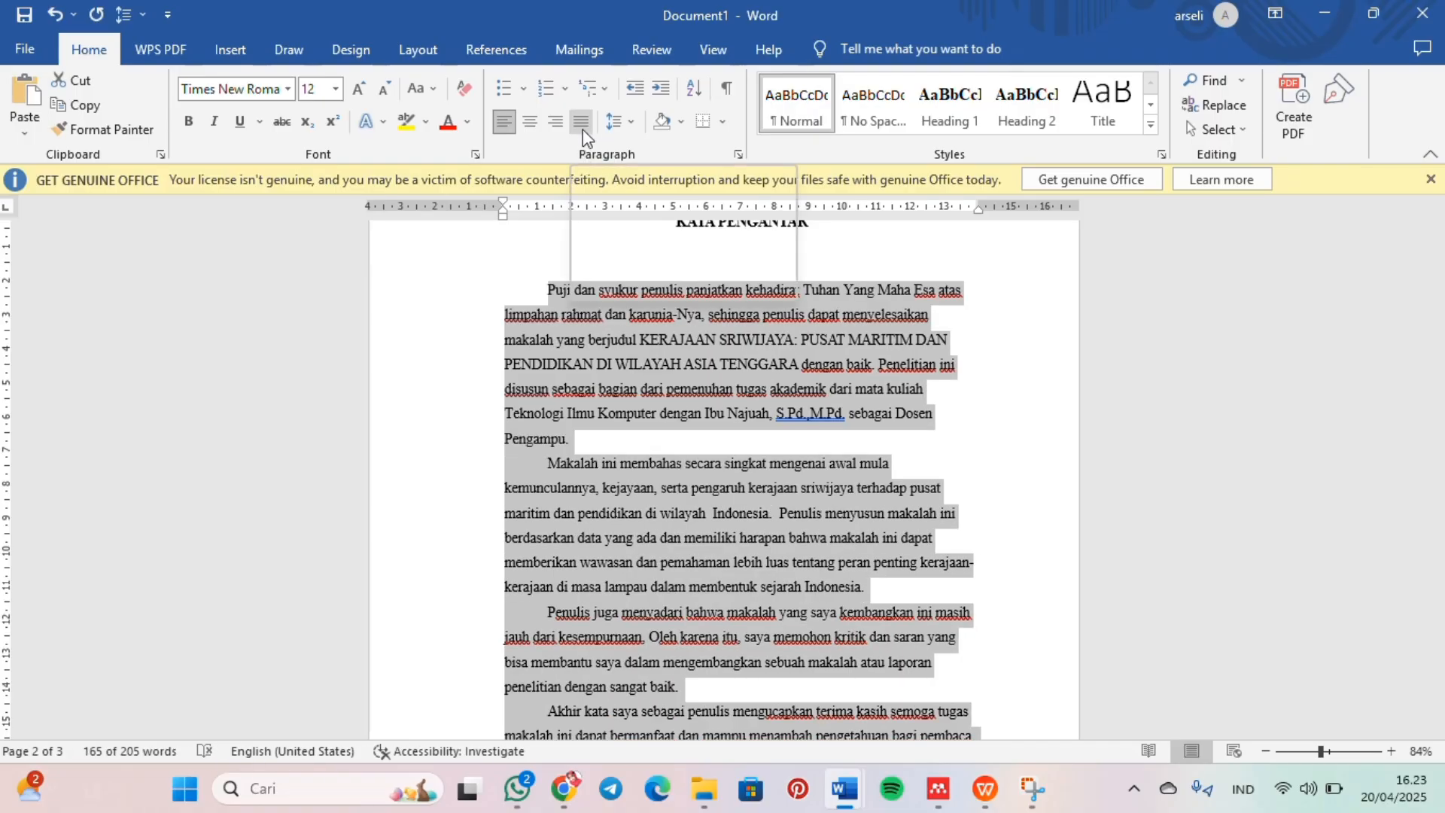
{"action": "left_click", "coordinate": [583, 129]}
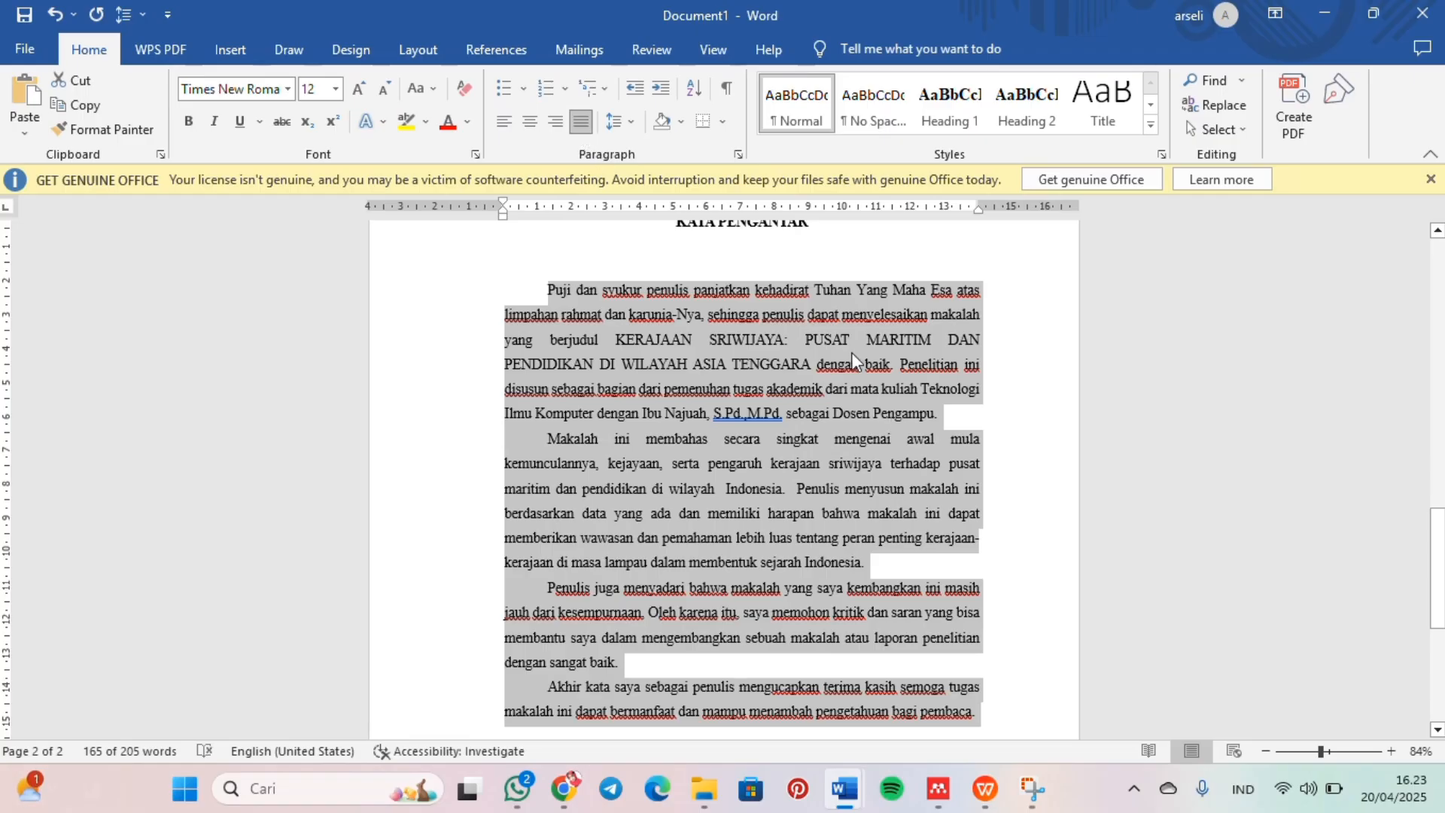
Step: Rewrite the preface closing as "Medan, 20 April 2025", two blank lines and "Penulis", and right-align these lines
{"action": "scroll", "coordinate": [851, 352], "scroll_direction": "down", "scroll_amount": 5}
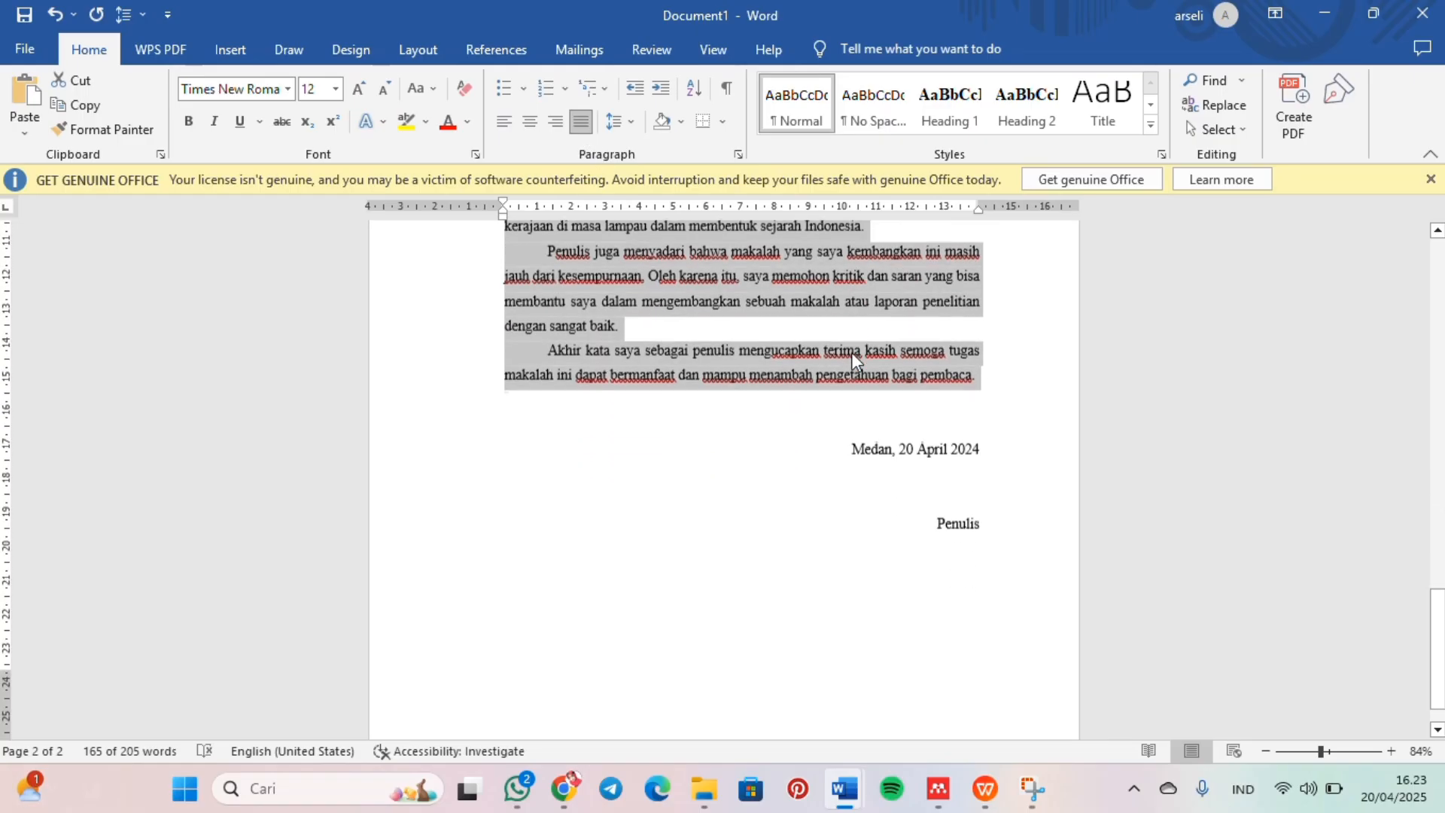
{"action": "left_click_drag", "start_coordinate": [981, 519], "coordinate": [828, 444]}
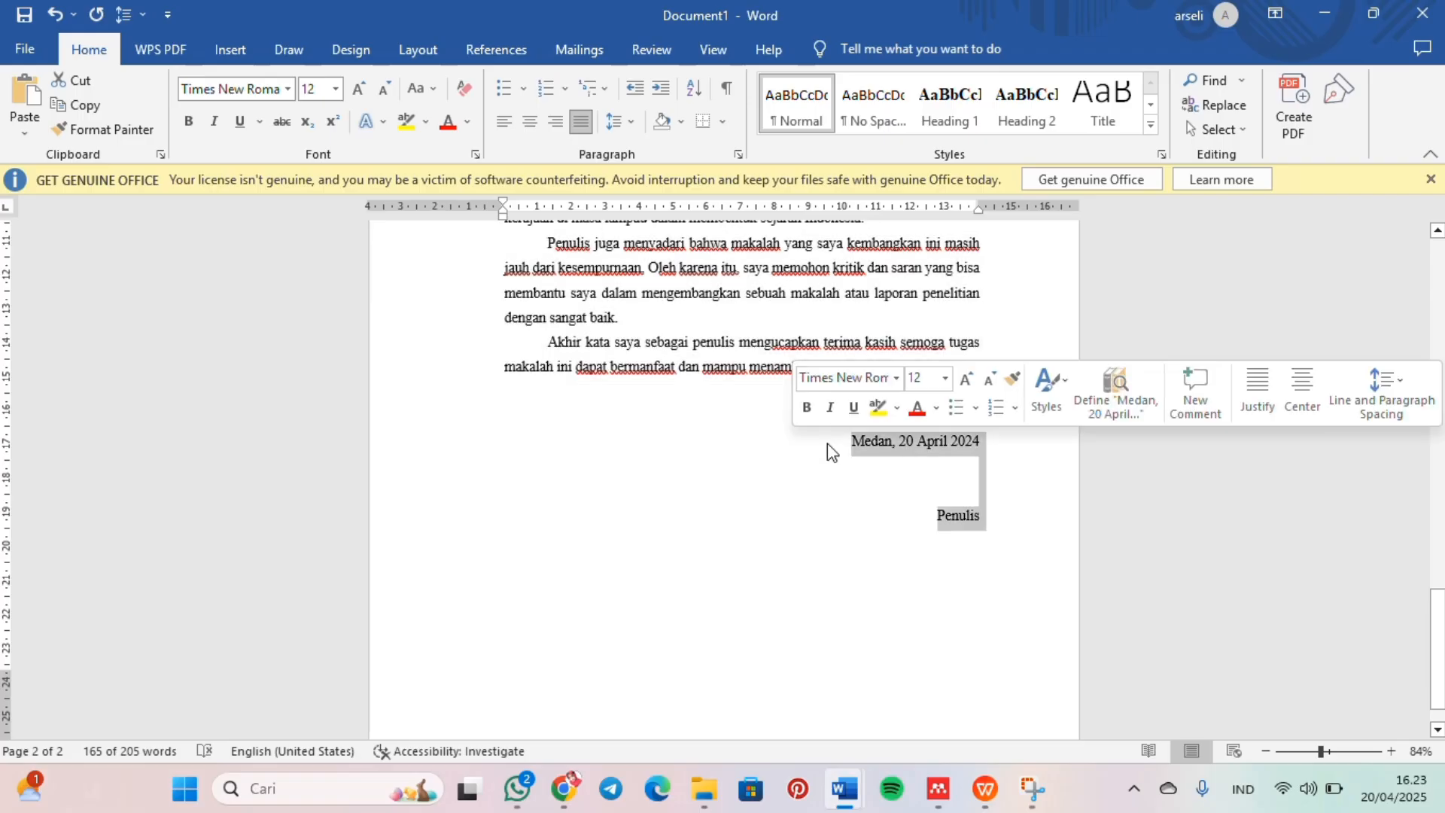
{"action": "type", "text": "Medan, 20"}
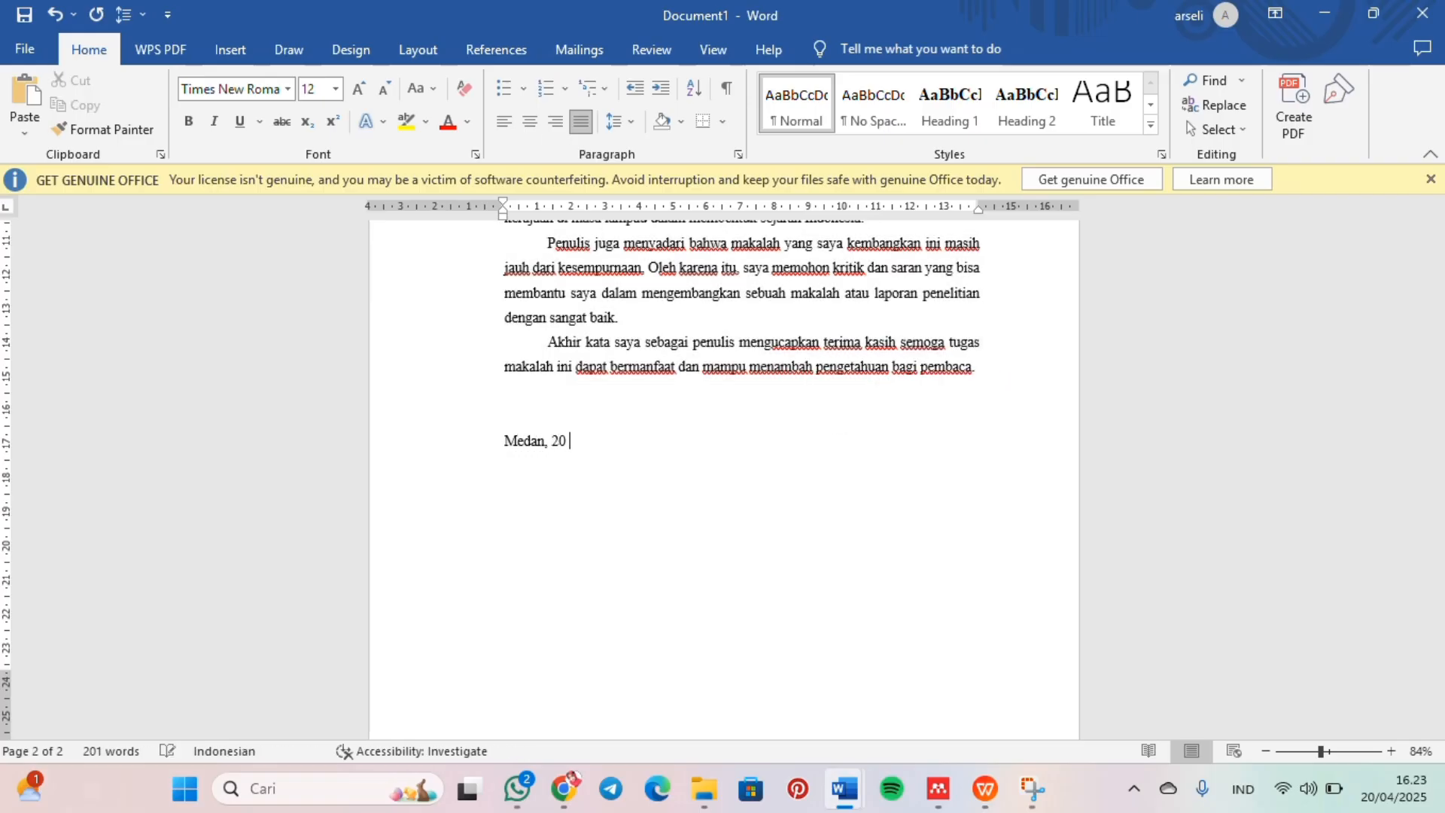
{"action": "type", "text": " April 2025"}
{"action": "key", "text": "Return"}
{"action": "key", "text": "Return"}
{"action": "key", "text": "Return"}
{"action": "type", "text": "Penulis"}
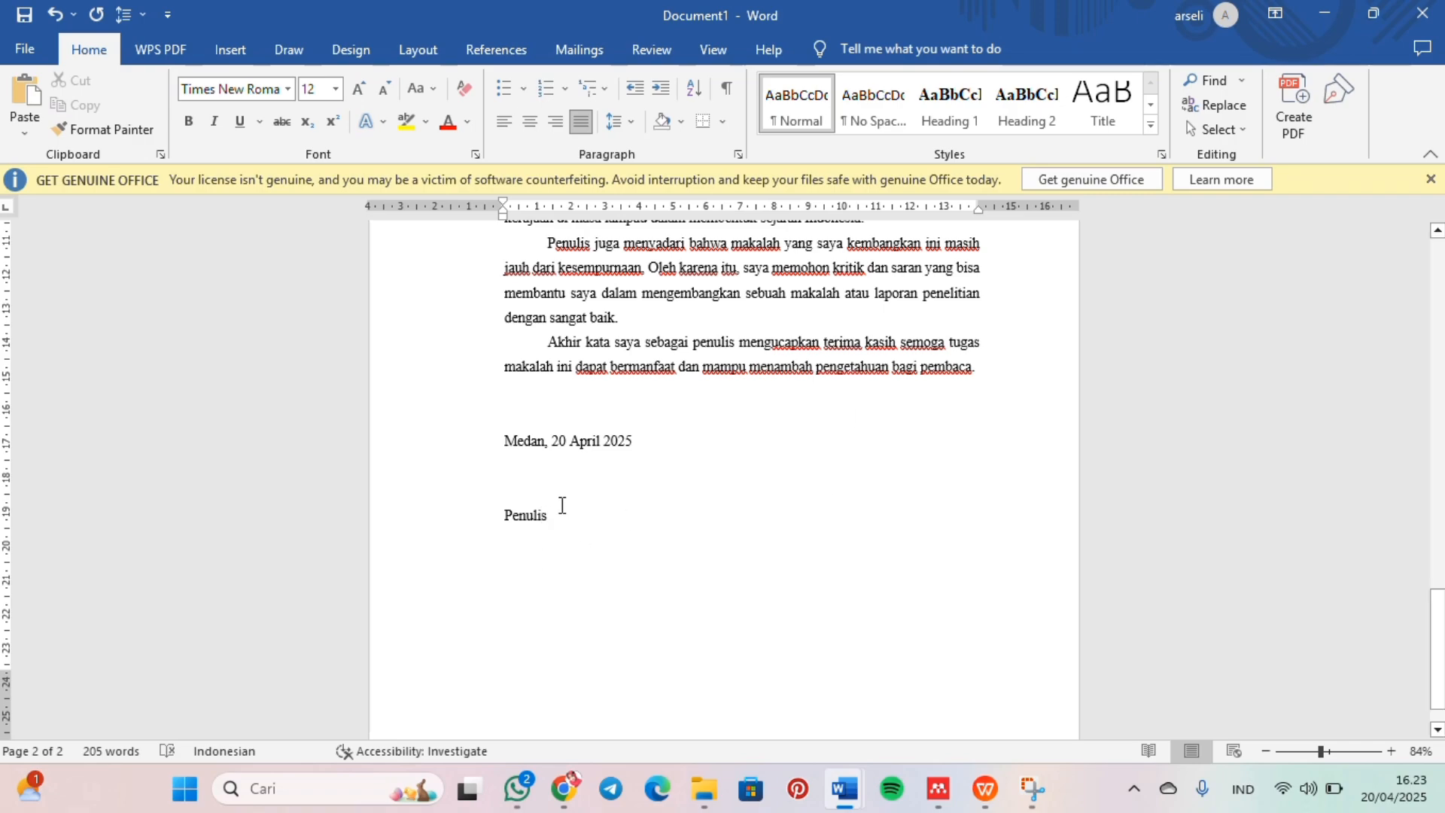
{"action": "left_click_drag", "start_coordinate": [562, 505], "coordinate": [479, 436]}
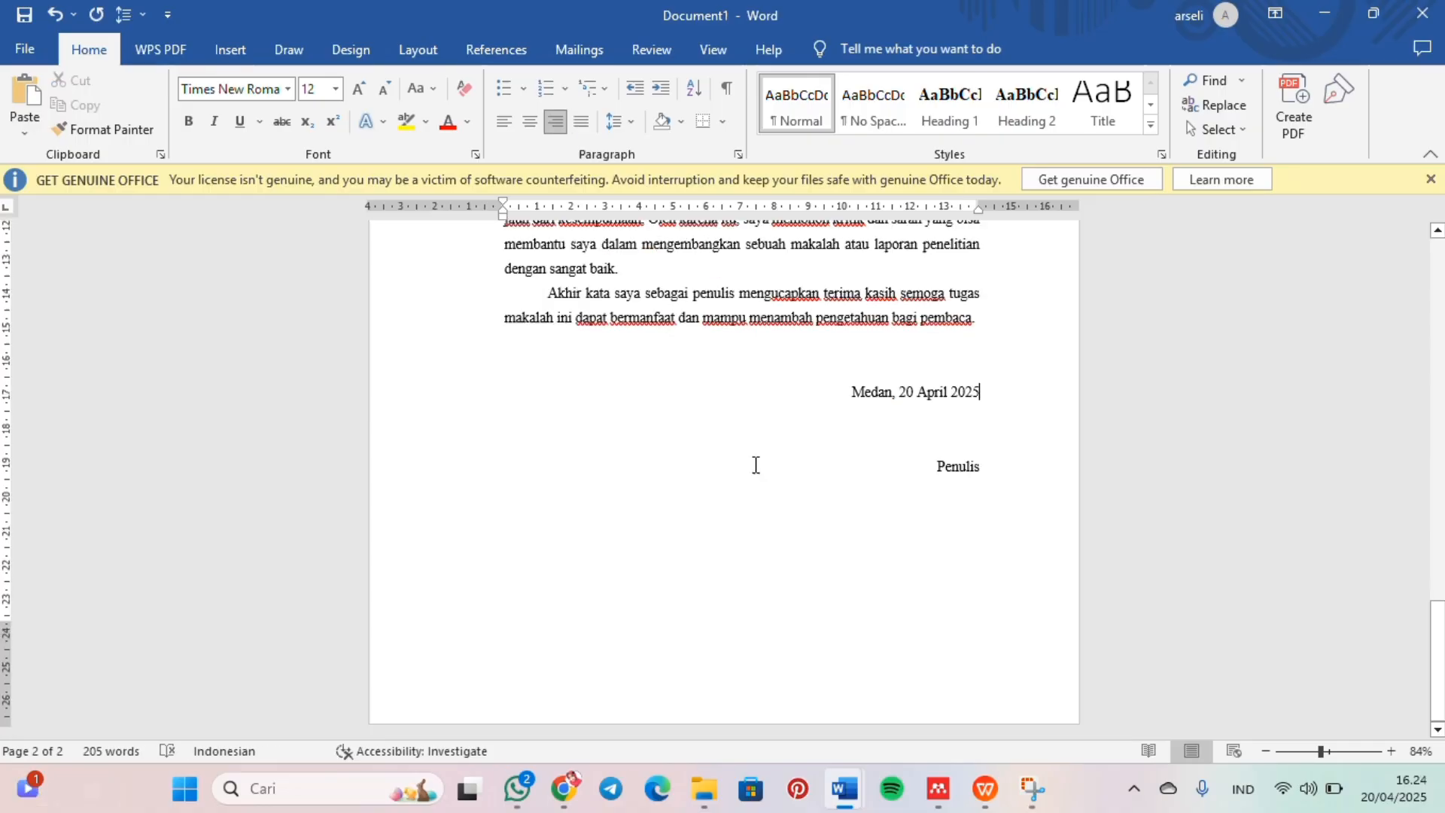
Step: Start a new page after "Penulis" and write the centered heading "DAFTAR ISI", followed by blank lines
{"action": "left_click", "coordinate": [994, 462]}
{"action": "key", "text": "Return"}
{"action": "key", "text": "Return"}
{"action": "key", "text": "Return"}
{"action": "key", "text": "Return"}
{"action": "key", "text": "Return"}
{"action": "key", "text": "Return"}
{"action": "key", "text": "Return"}
{"action": "key", "text": "Return"}
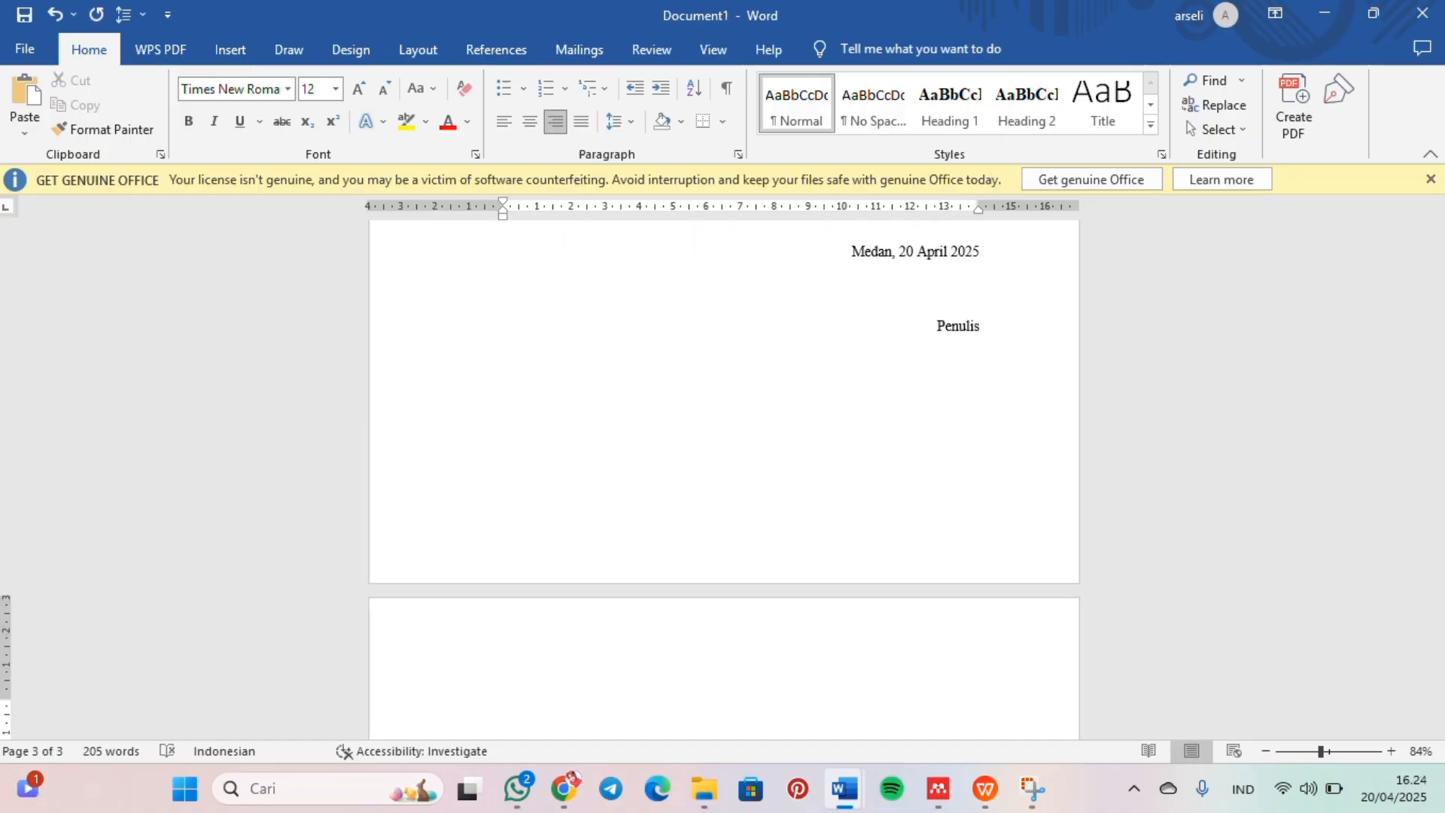
{"action": "key", "text": "ctrl+e"}
{"action": "type", "text": "DAFTA"}
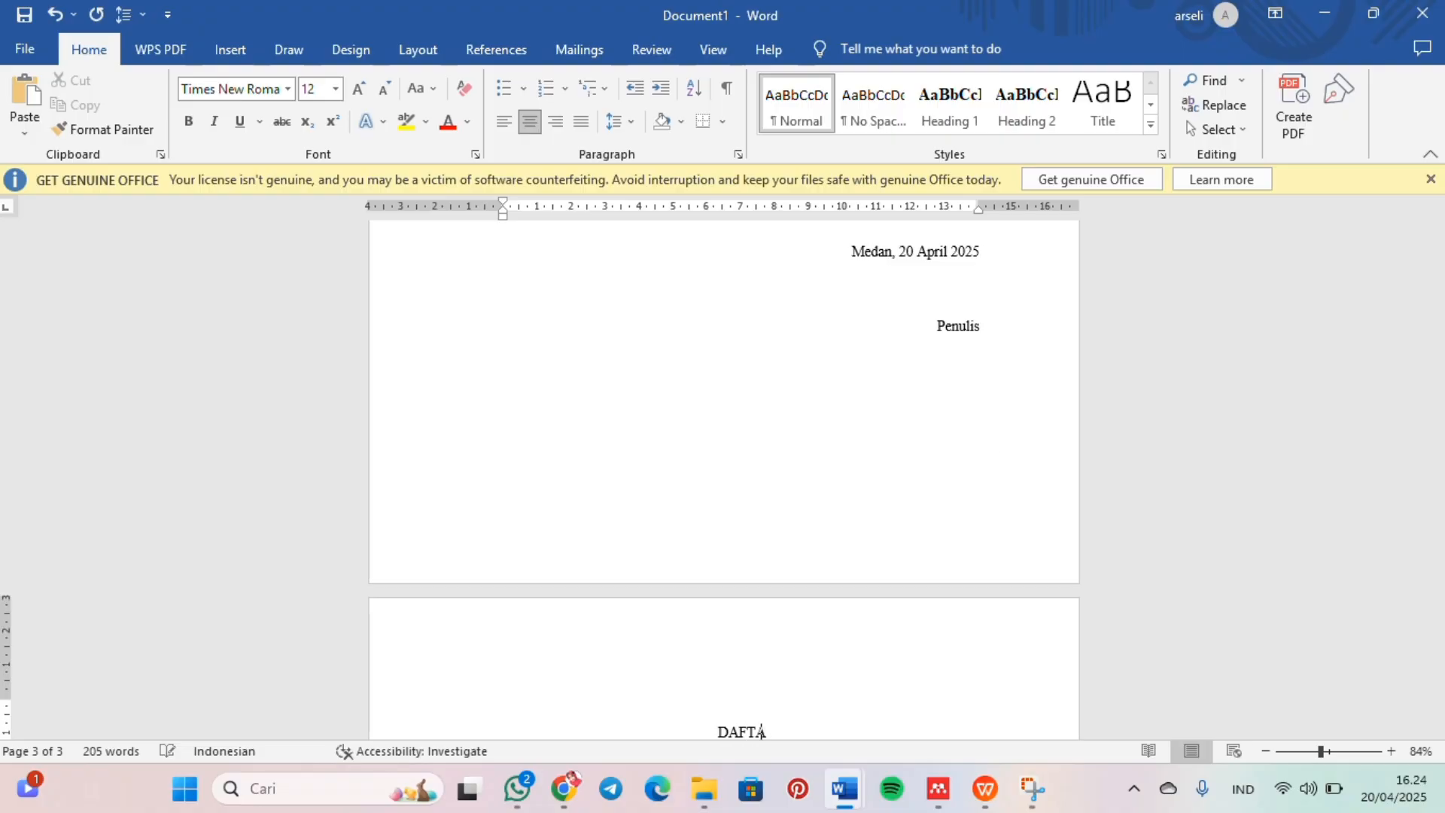
{"action": "type", "text": "R ISI"}
{"action": "key", "text": "Return"}
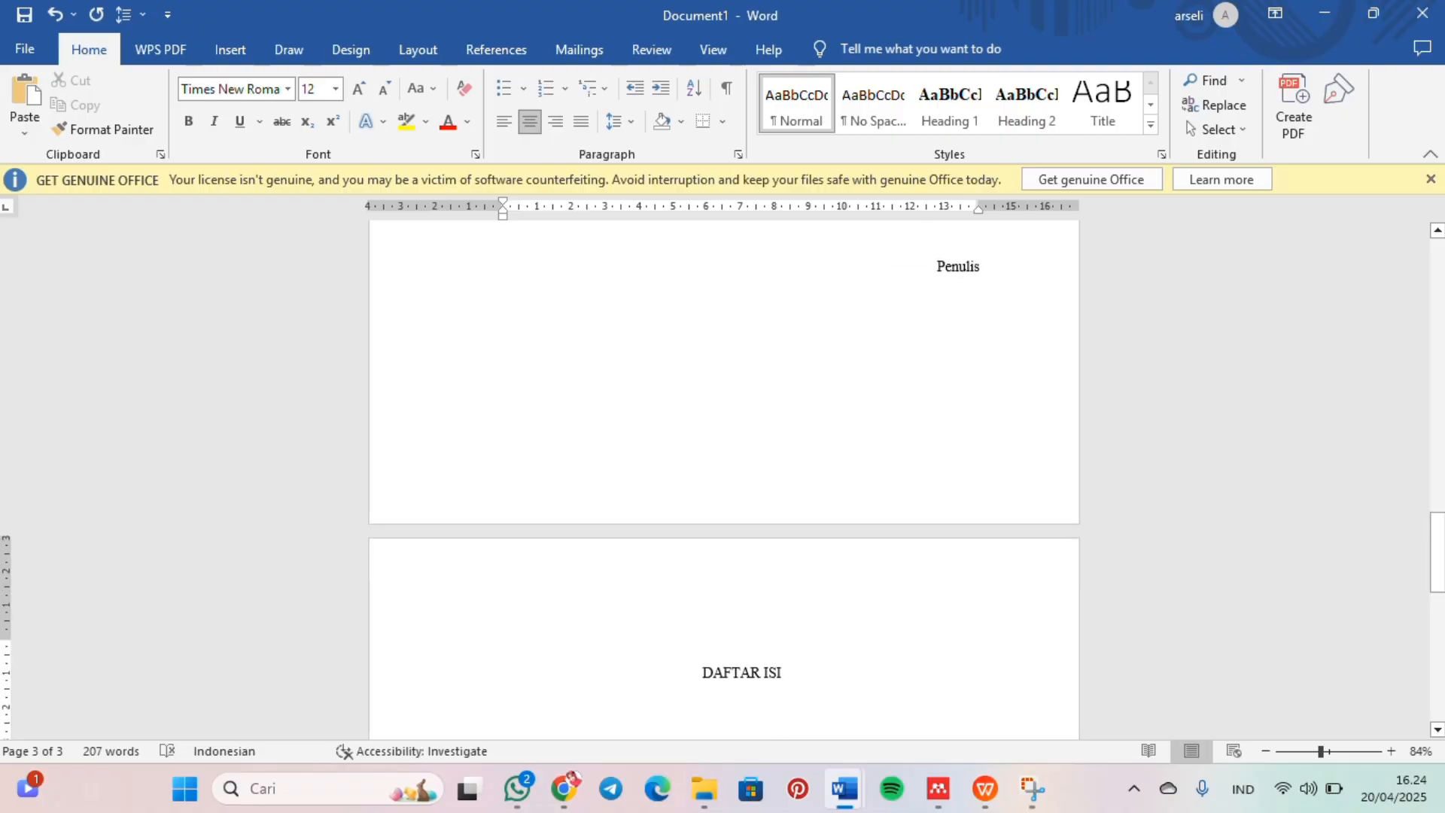
{"action": "key", "text": "Return"}
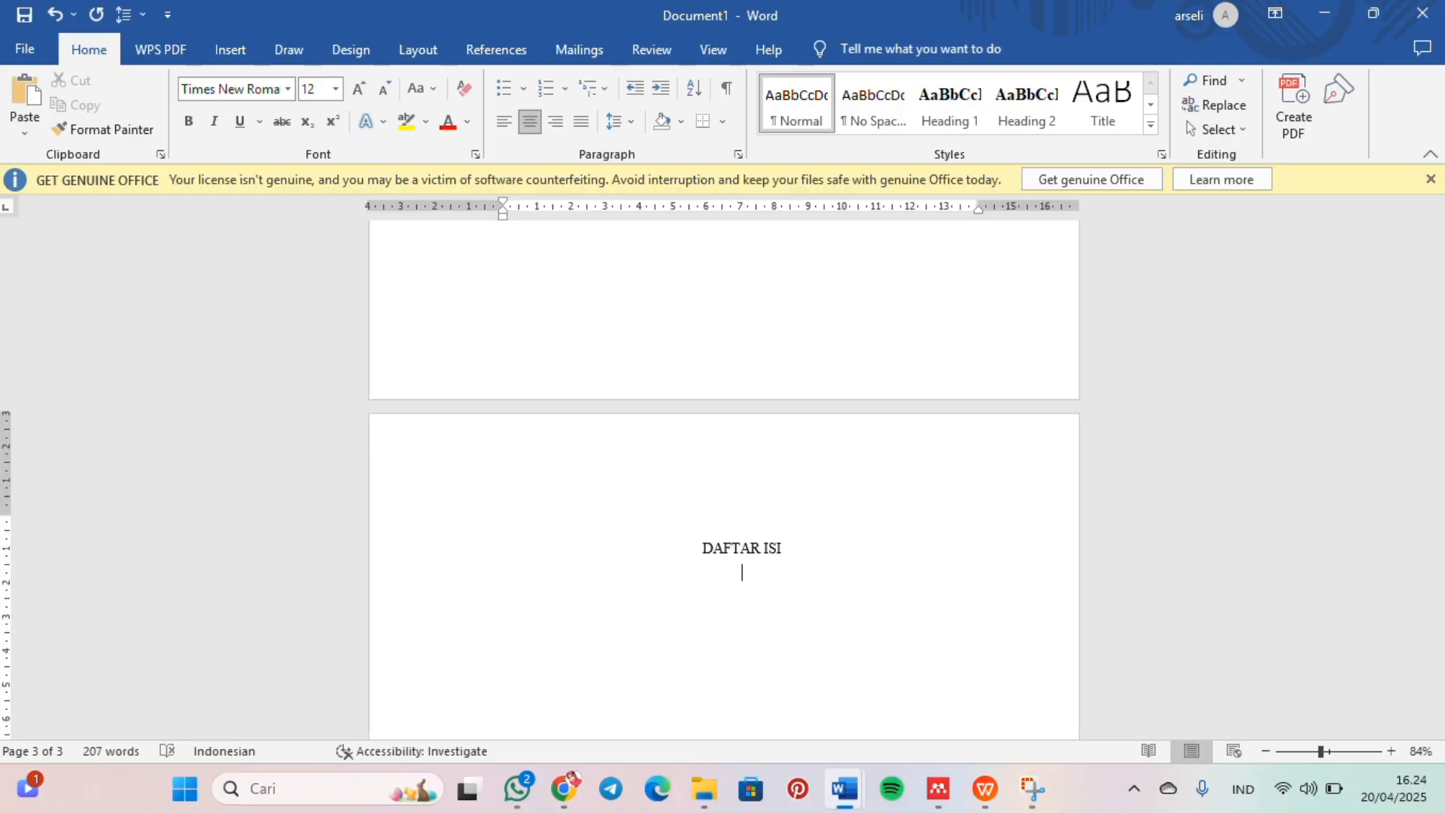
Step: Remove the blank line above the "DAFTAR ISI" heading
{"action": "scroll", "coordinate": [1055, 429], "scroll_direction": "down", "scroll_amount": 2}
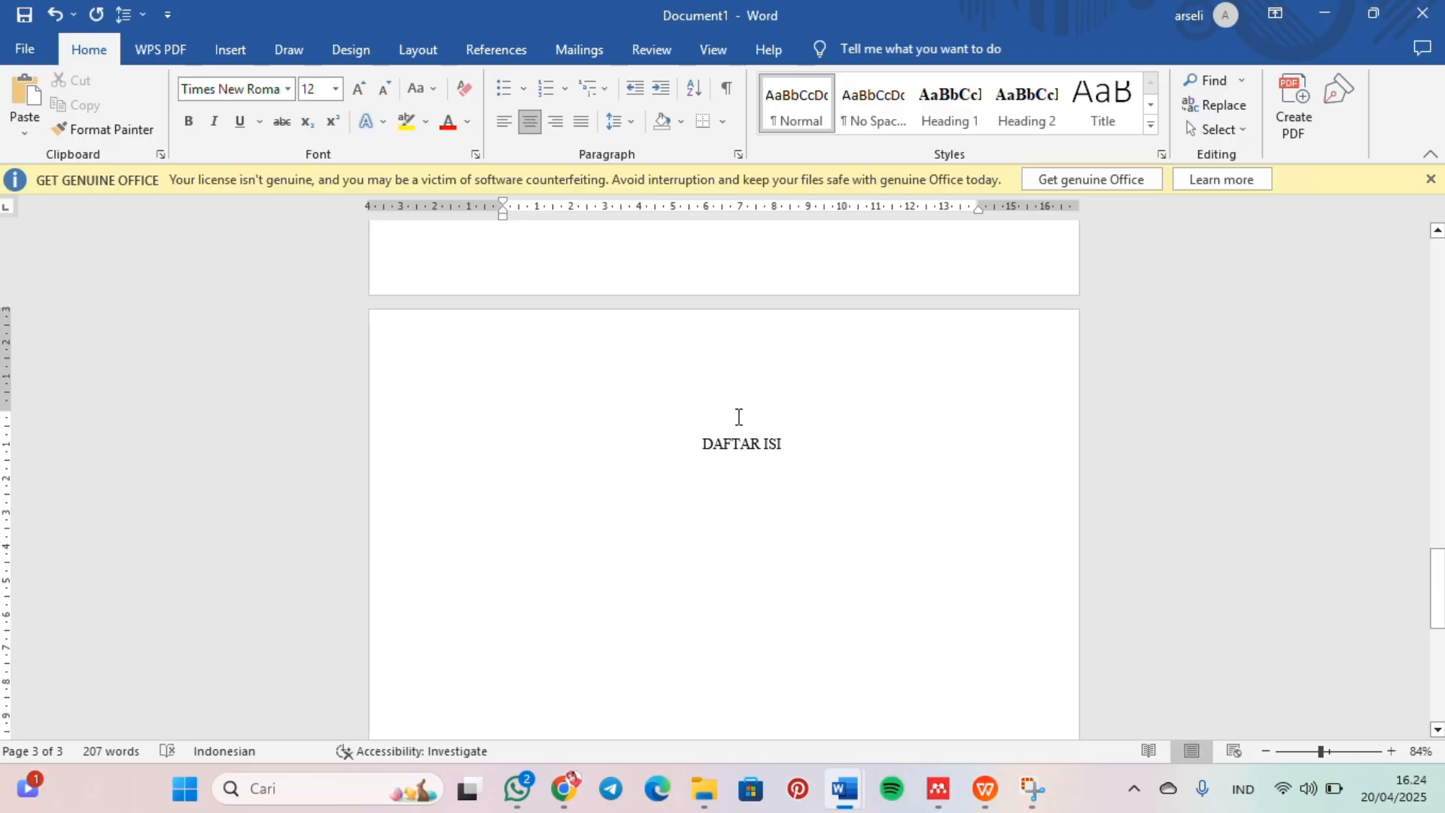
{"action": "key", "text": "ctrl+r"}
{"action": "key", "text": "BackSpace"}
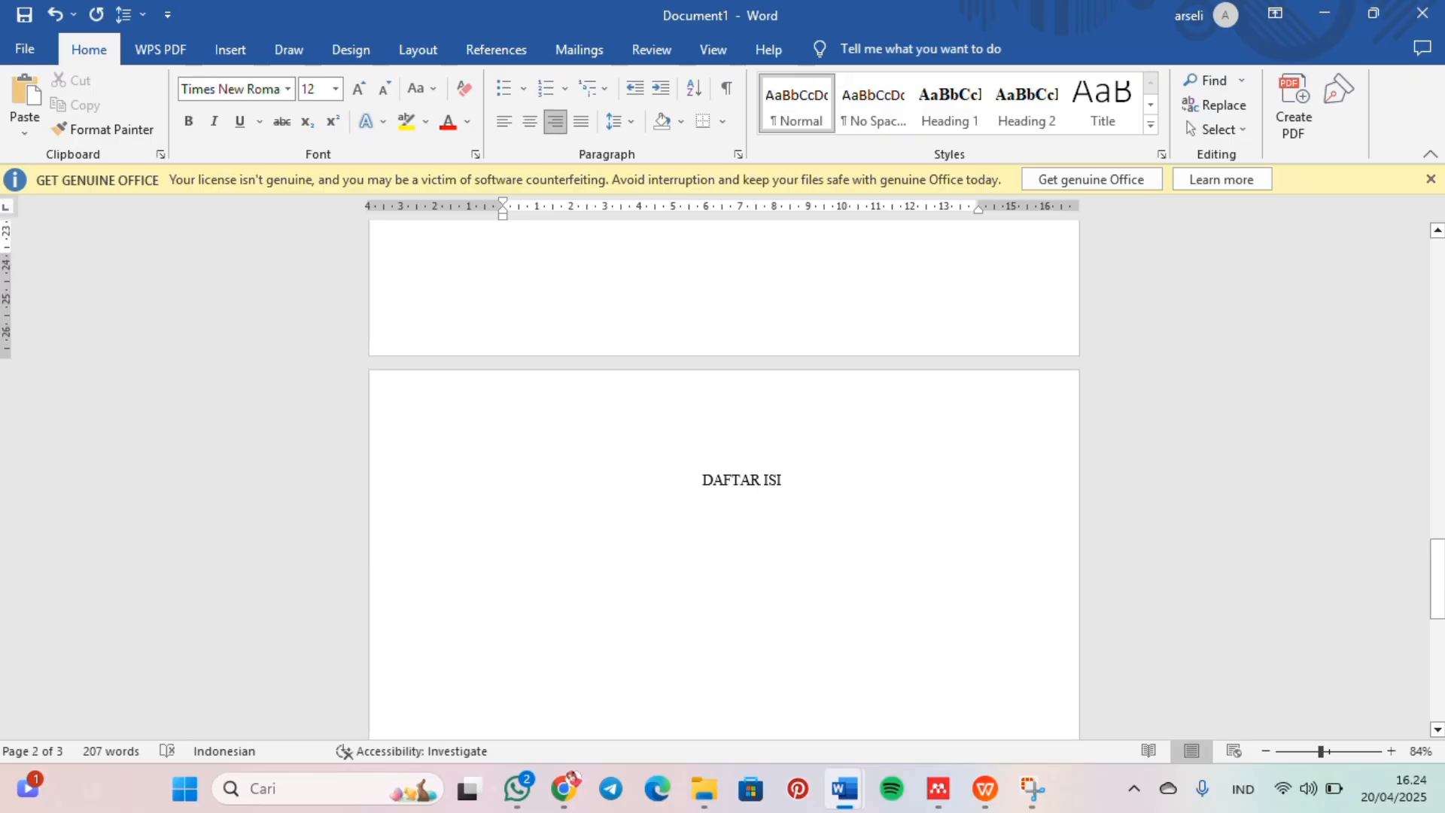
{"action": "scroll", "coordinate": [739, 416], "scroll_direction": "down", "scroll_amount": 1}
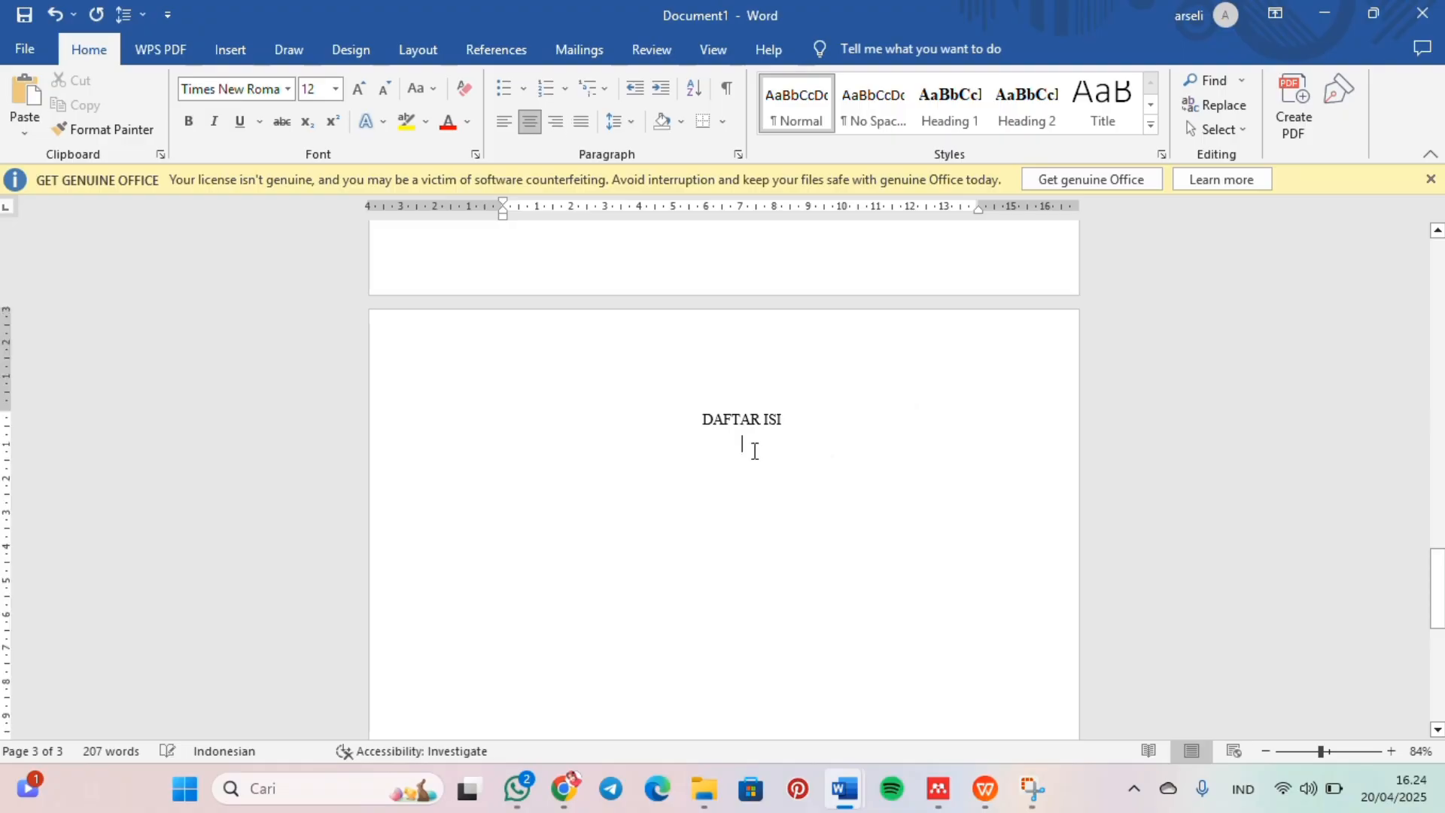
Step: Try manual contents lines "BAB I" and "PENDAHULUAN" with a dotted leader under "DAFTAR ISI", and delete them
{"action": "type", "text": "BAB I PENDAHULUAN"}
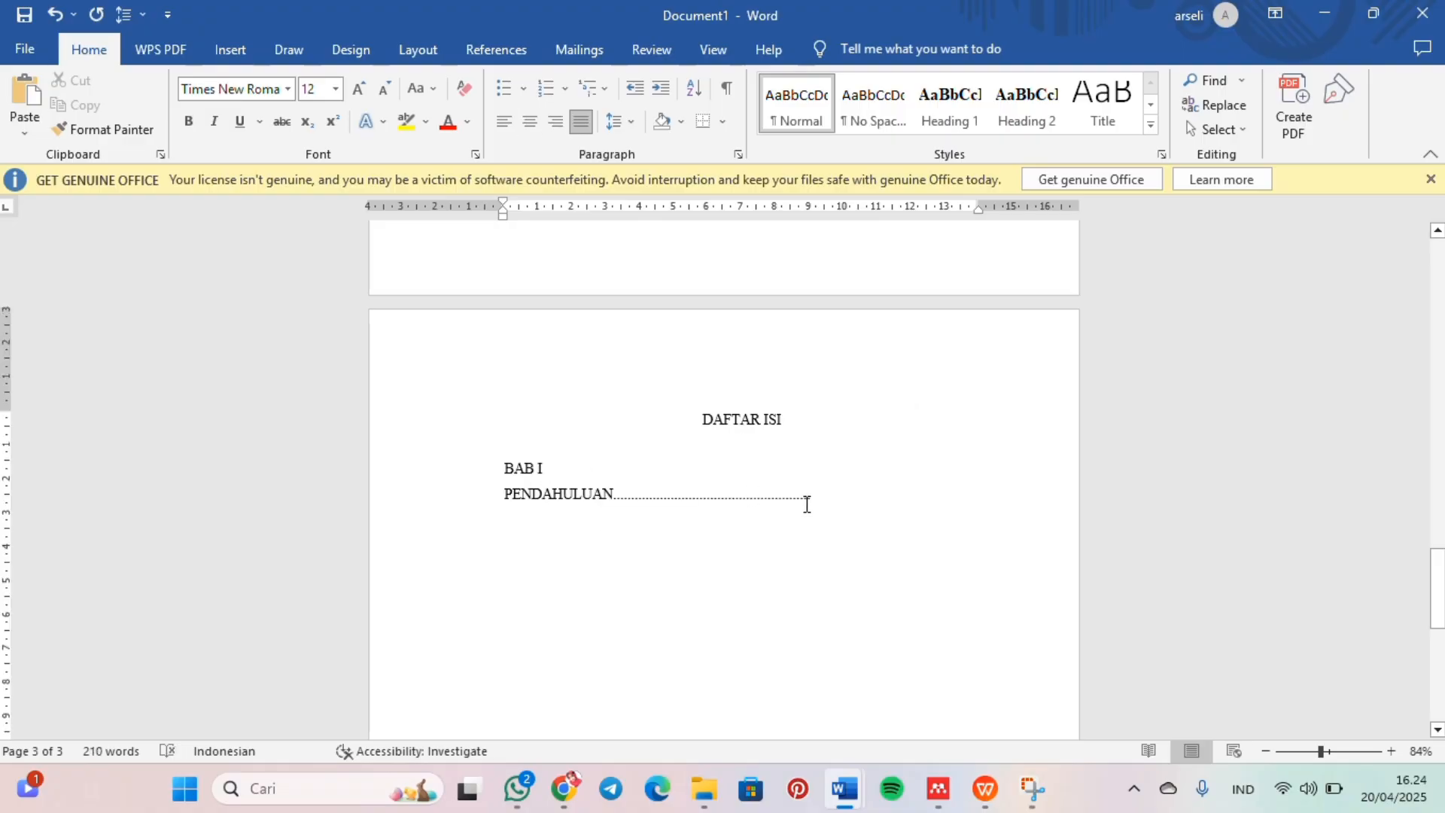
{"action": "left_click_drag", "start_coordinate": [787, 503], "coordinate": [440, 440]}
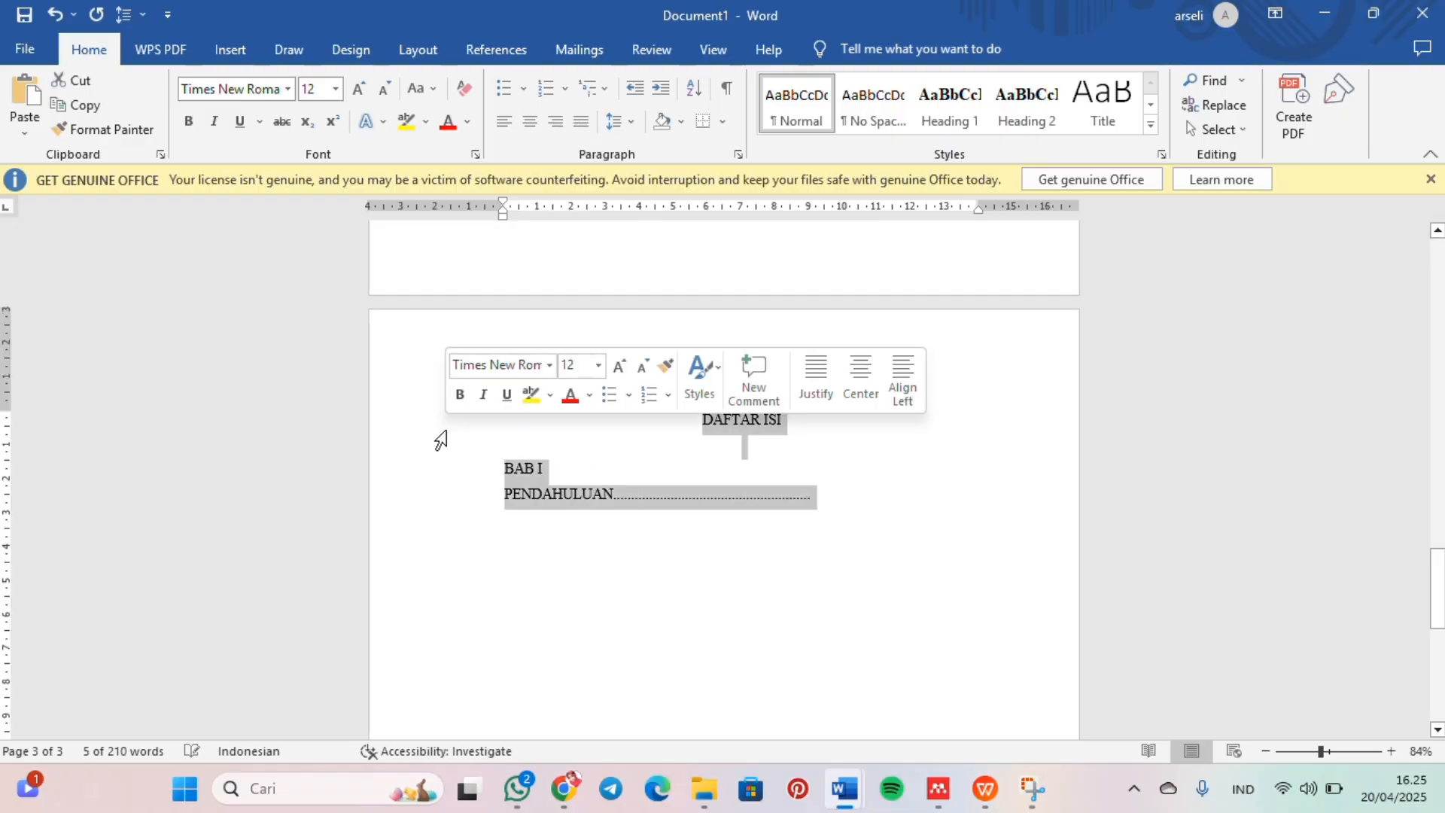
{"action": "left_click", "coordinate": [579, 494]}
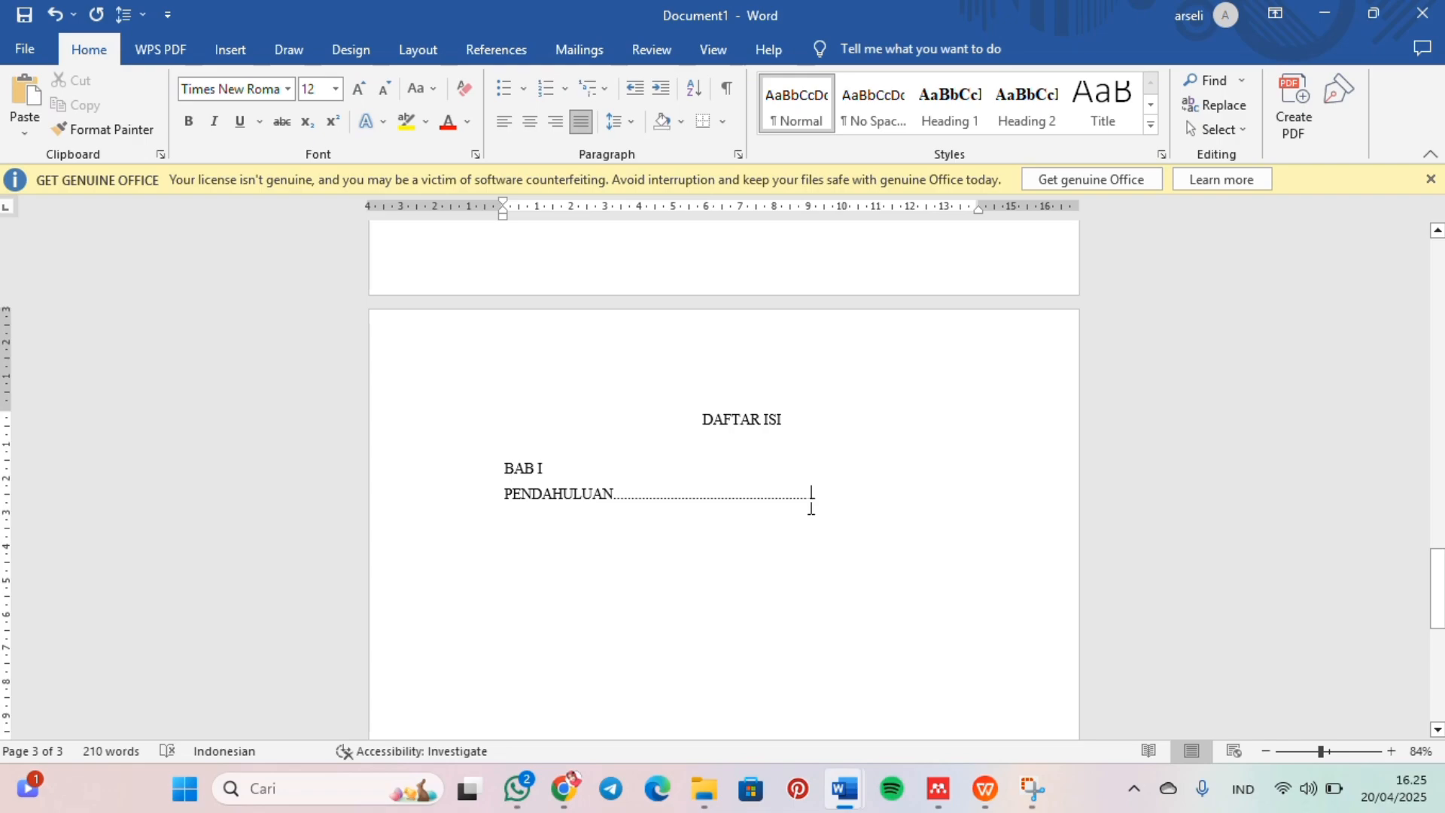
{"action": "left_click_drag", "start_coordinate": [810, 503], "coordinate": [505, 468]}
{"action": "key", "text": "BackSpace"}
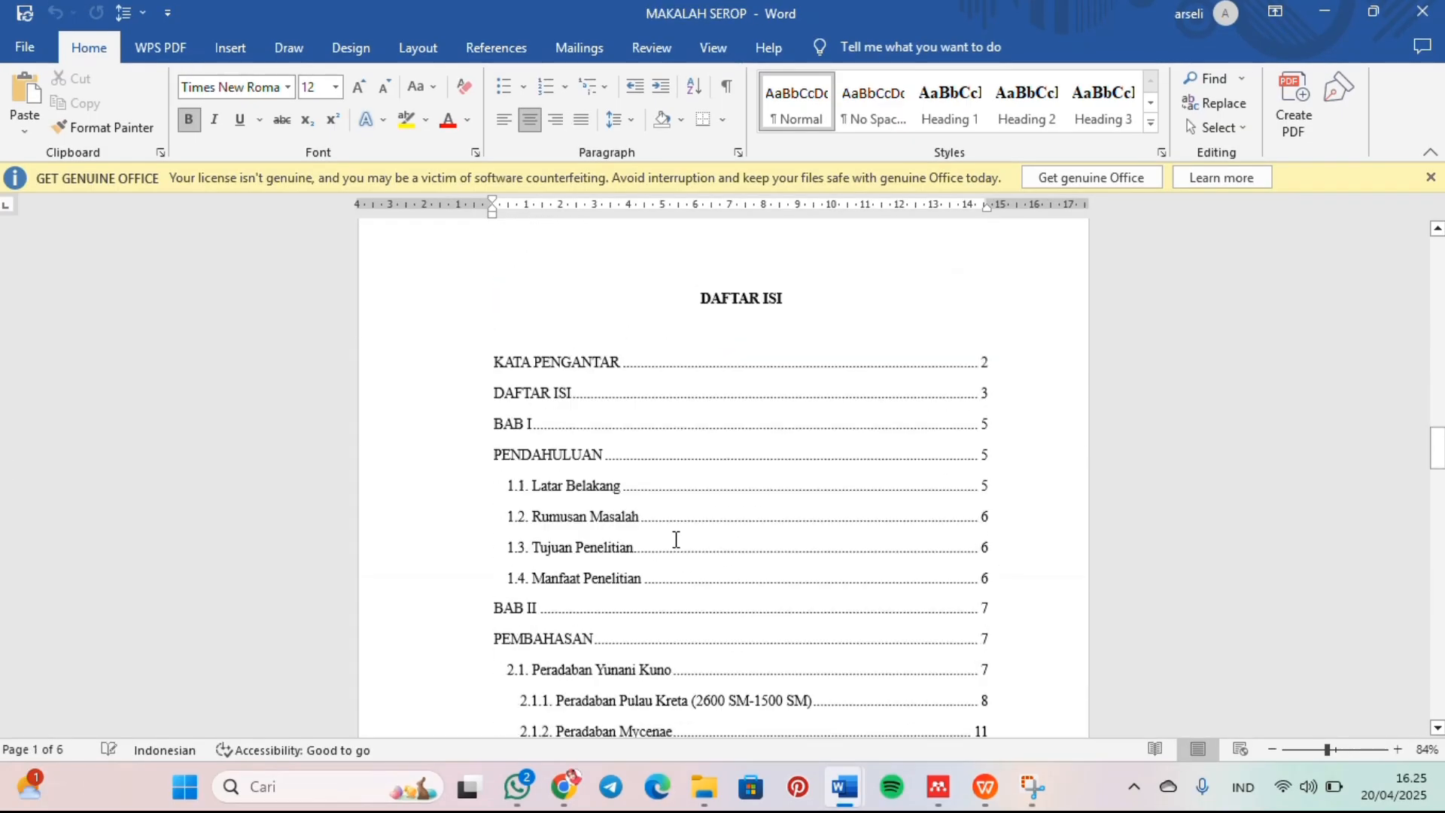
Step: Switch to the "MAKALAH SEROP" document and examine the entries, levels and page numbers of its "DAFTAR ISI"
{"action": "scroll", "coordinate": [676, 539], "scroll_direction": "down", "scroll_amount": 6}
{"action": "scroll", "coordinate": [676, 538], "scroll_direction": "up", "scroll_amount": 7}
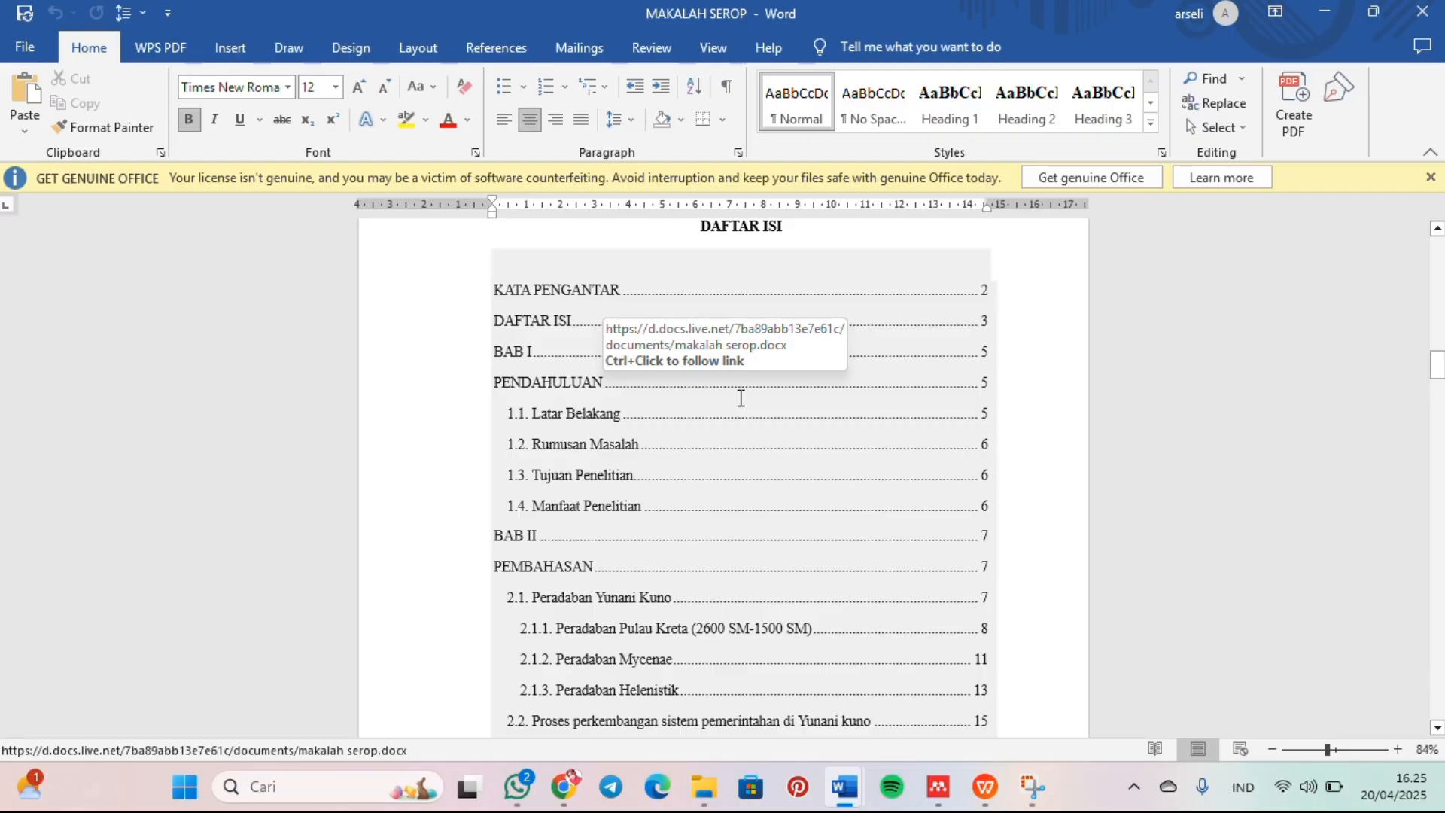
{"action": "scroll", "coordinate": [742, 322], "scroll_direction": "down", "scroll_amount": 1}
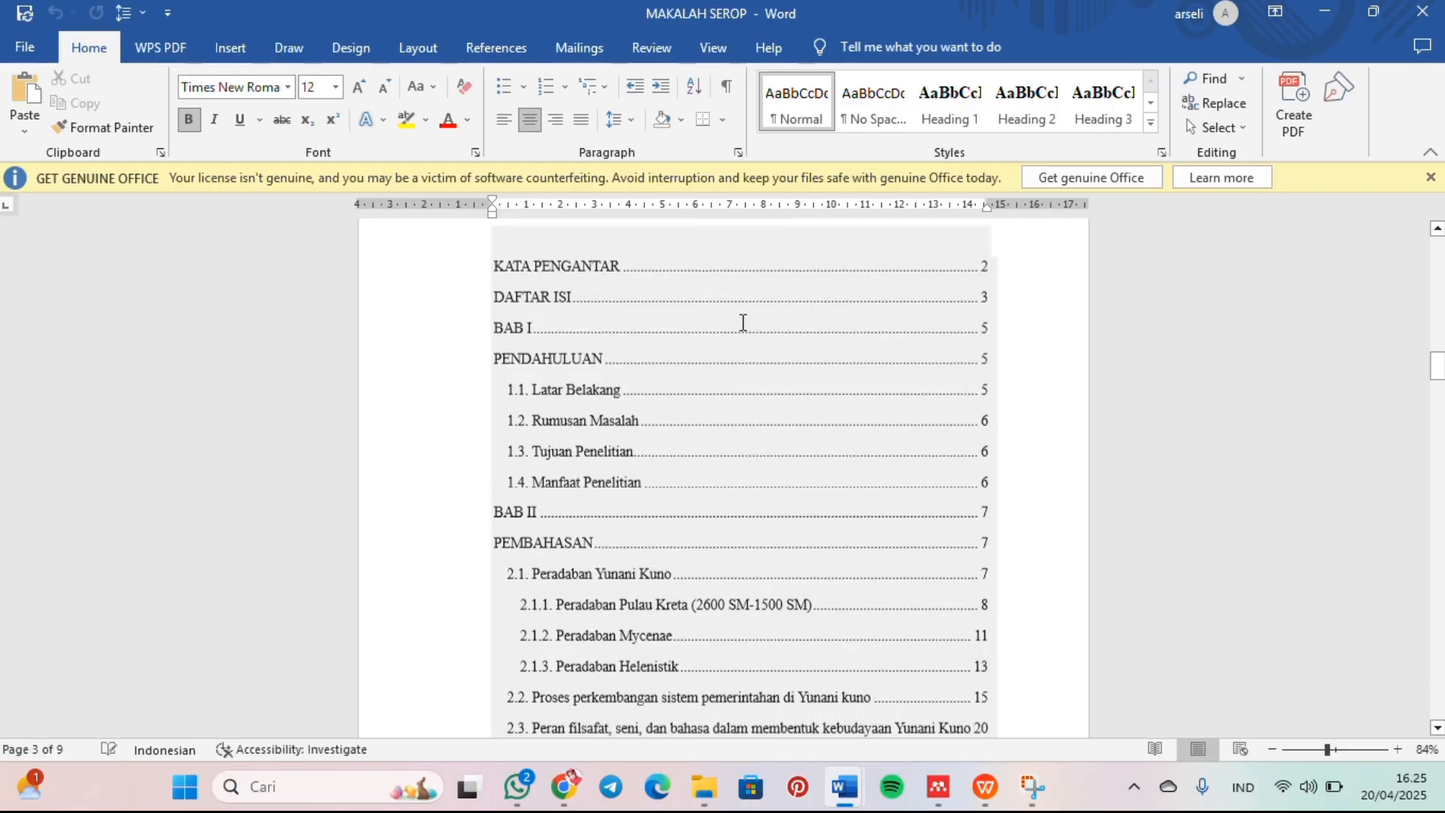
{"action": "scroll", "coordinate": [801, 467], "scroll_direction": "up", "scroll_amount": 1}
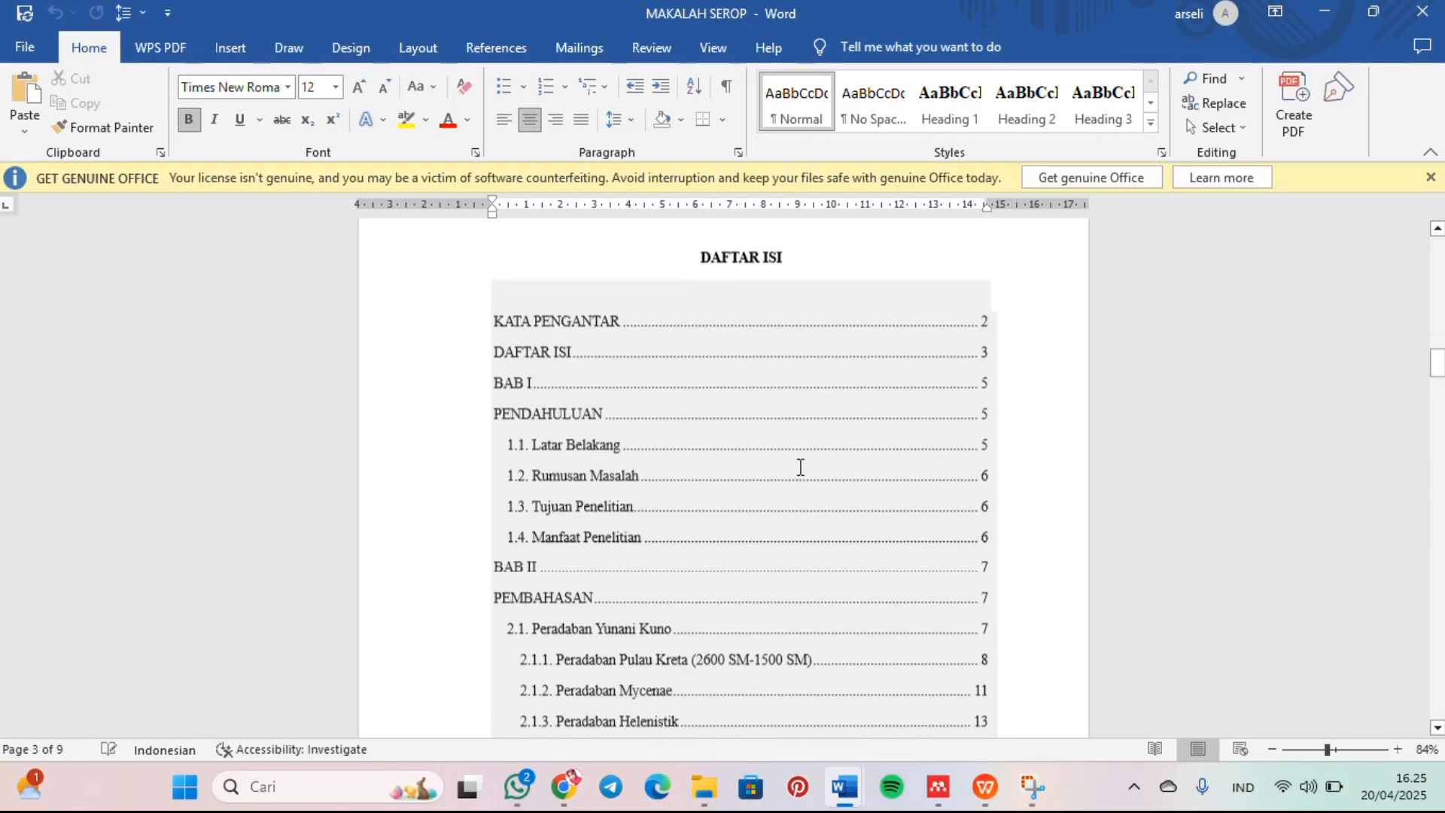
{"action": "scroll", "coordinate": [801, 468], "scroll_direction": "down", "scroll_amount": 2}
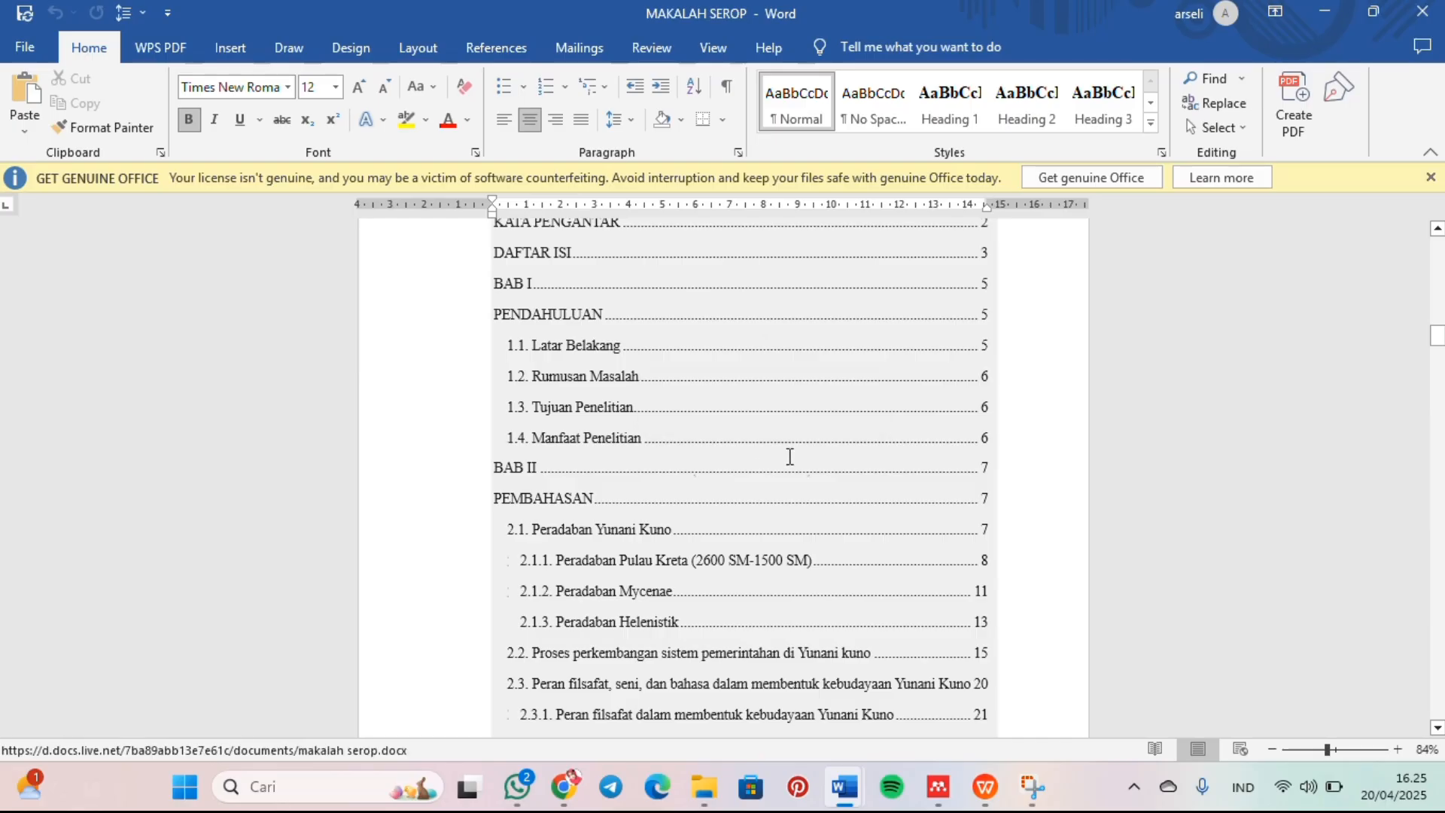
{"action": "scroll", "coordinate": [788, 455], "scroll_direction": "down", "scroll_amount": 2}
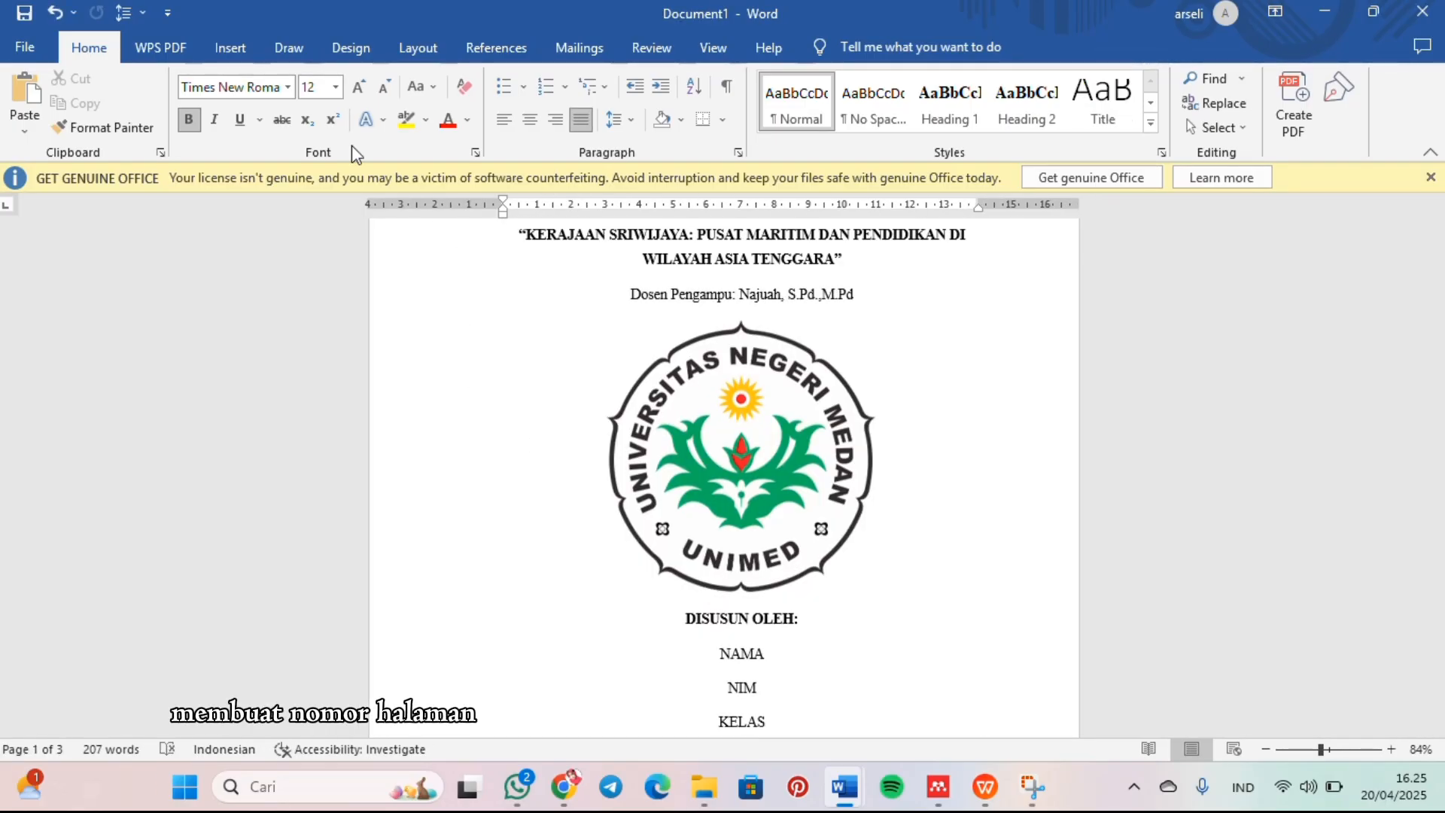
Step: Insert page numbers at the bottom of the pages in Document1 using the right-aligned Plain Number 3 design
{"action": "left_click", "coordinate": [230, 51]}
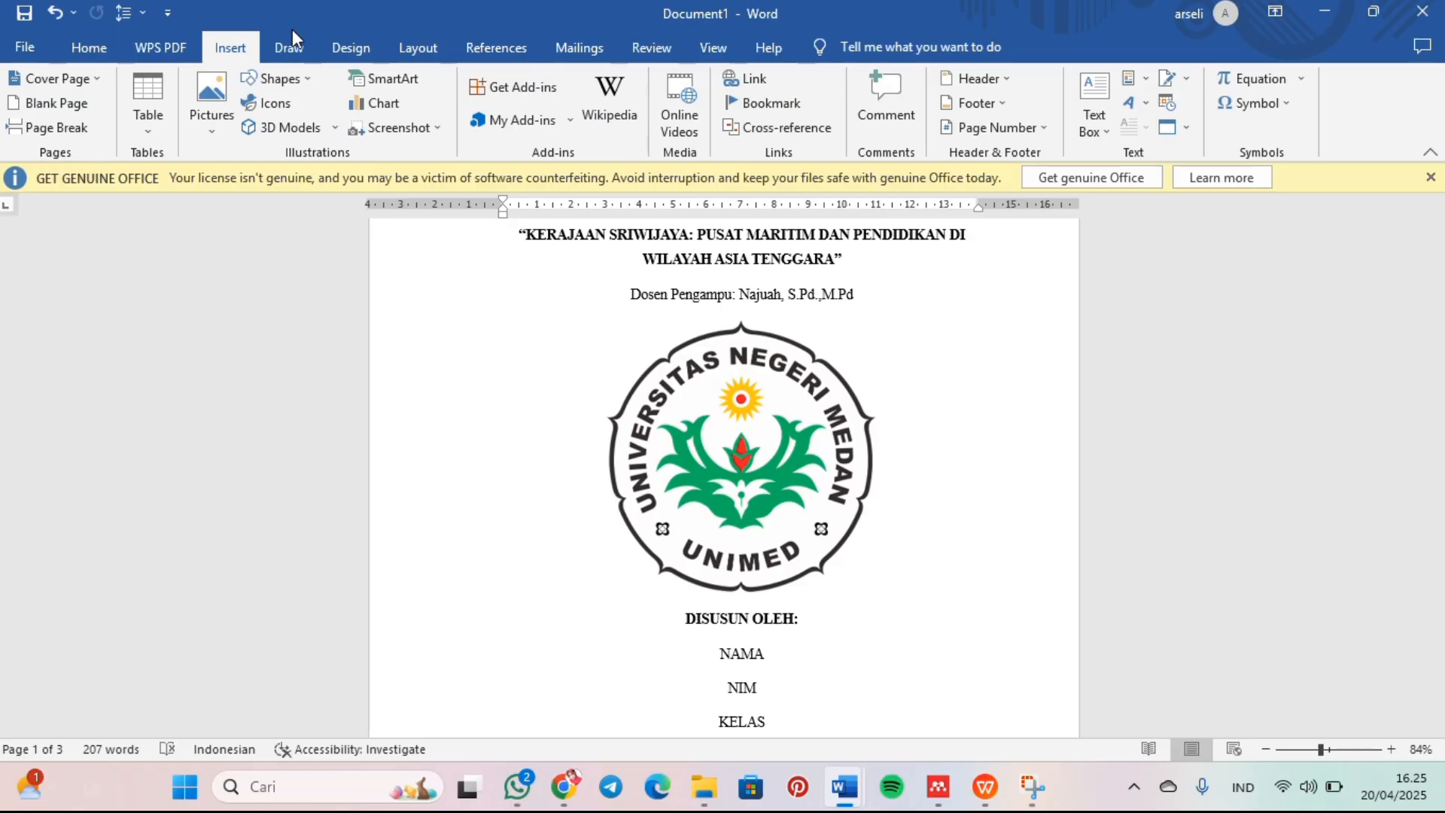
{"action": "left_click", "coordinate": [1044, 128]}
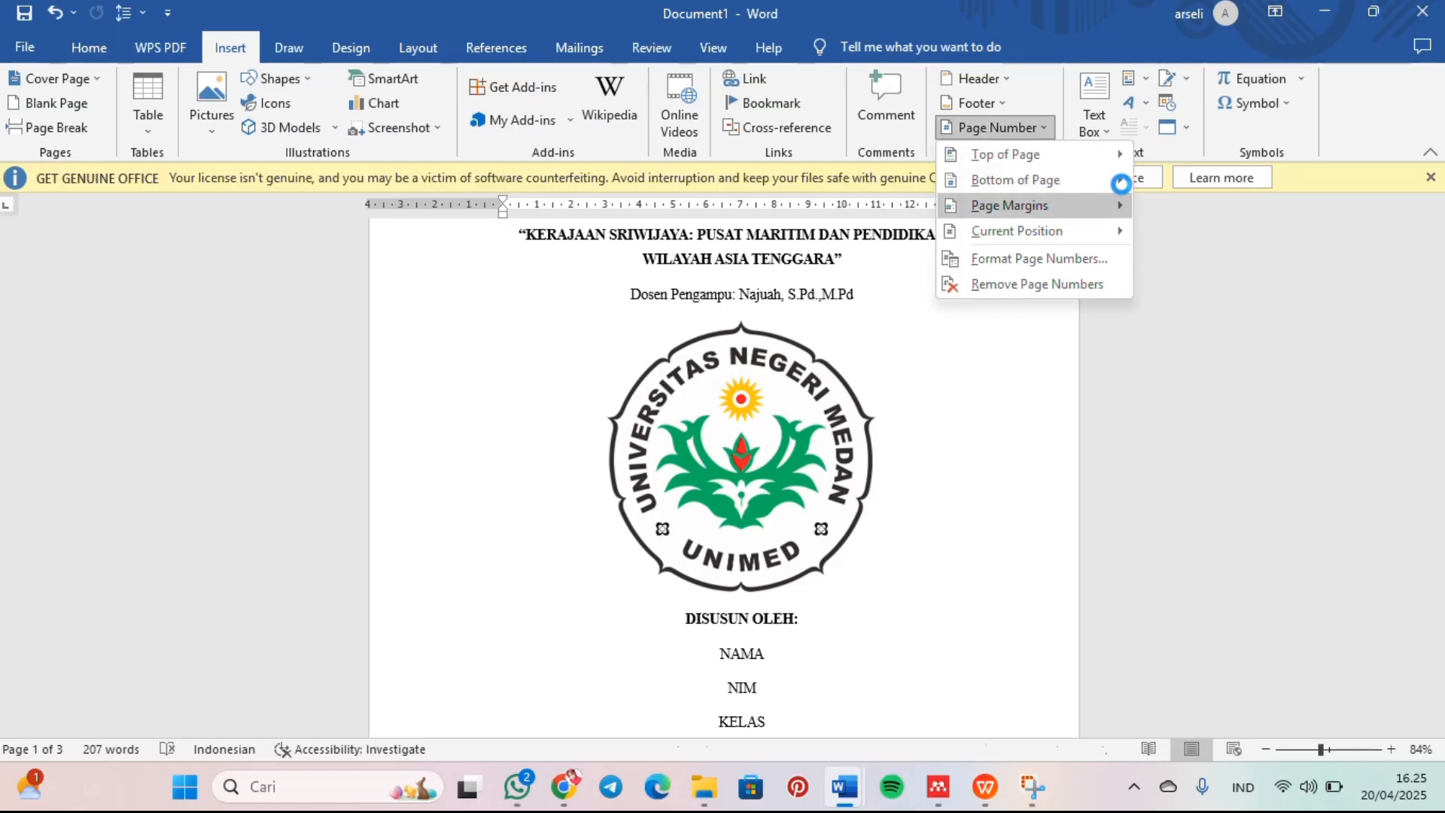
{"action": "mouse_move", "coordinate": [1121, 188]}
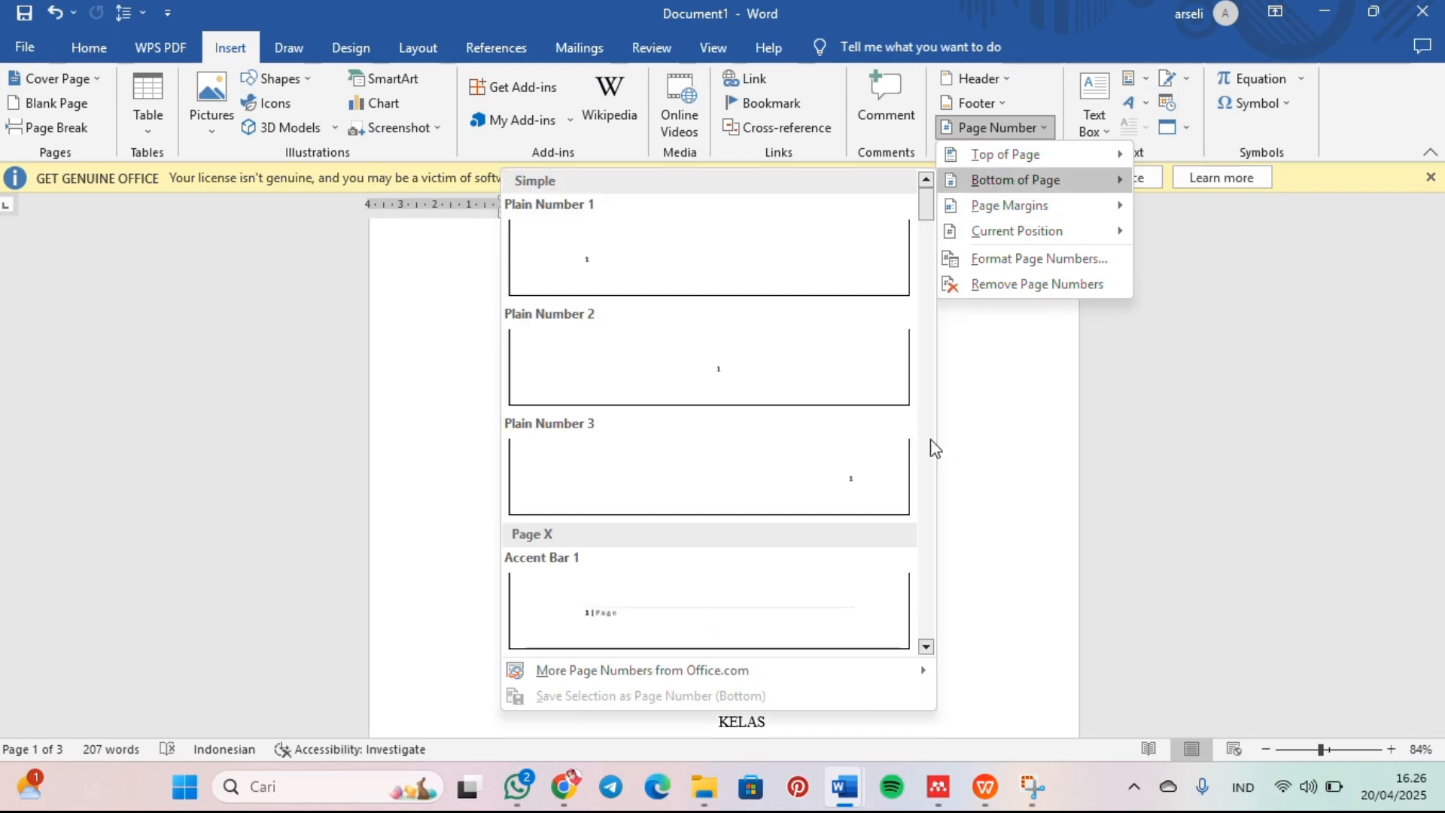
{"action": "left_click", "coordinate": [879, 489]}
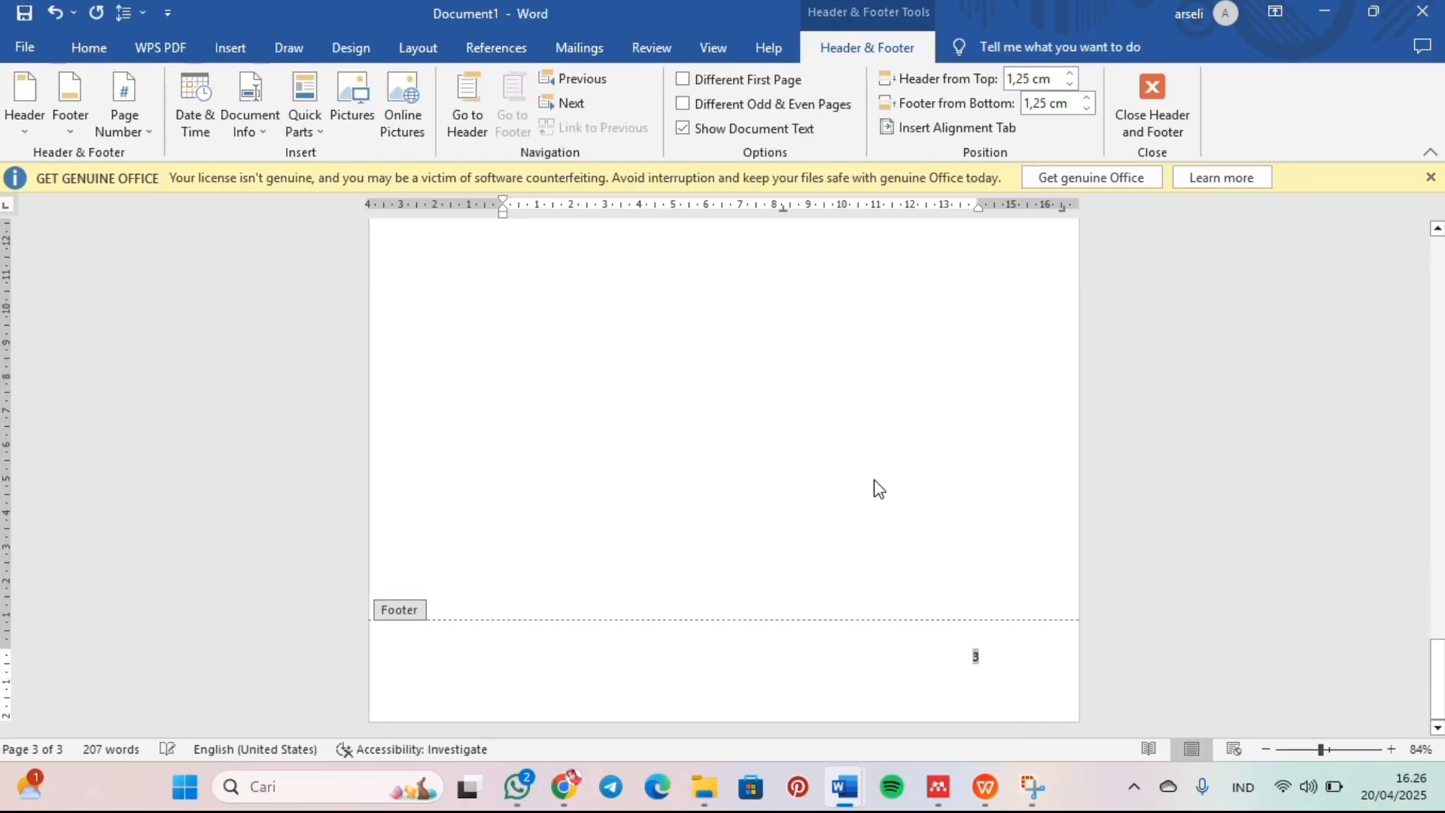
Step: Leave footer editing and add the centered bold chapter heading "BAB I" with "PENDAHULUAN" below it on page 4
{"action": "double_click", "coordinate": [879, 489]}
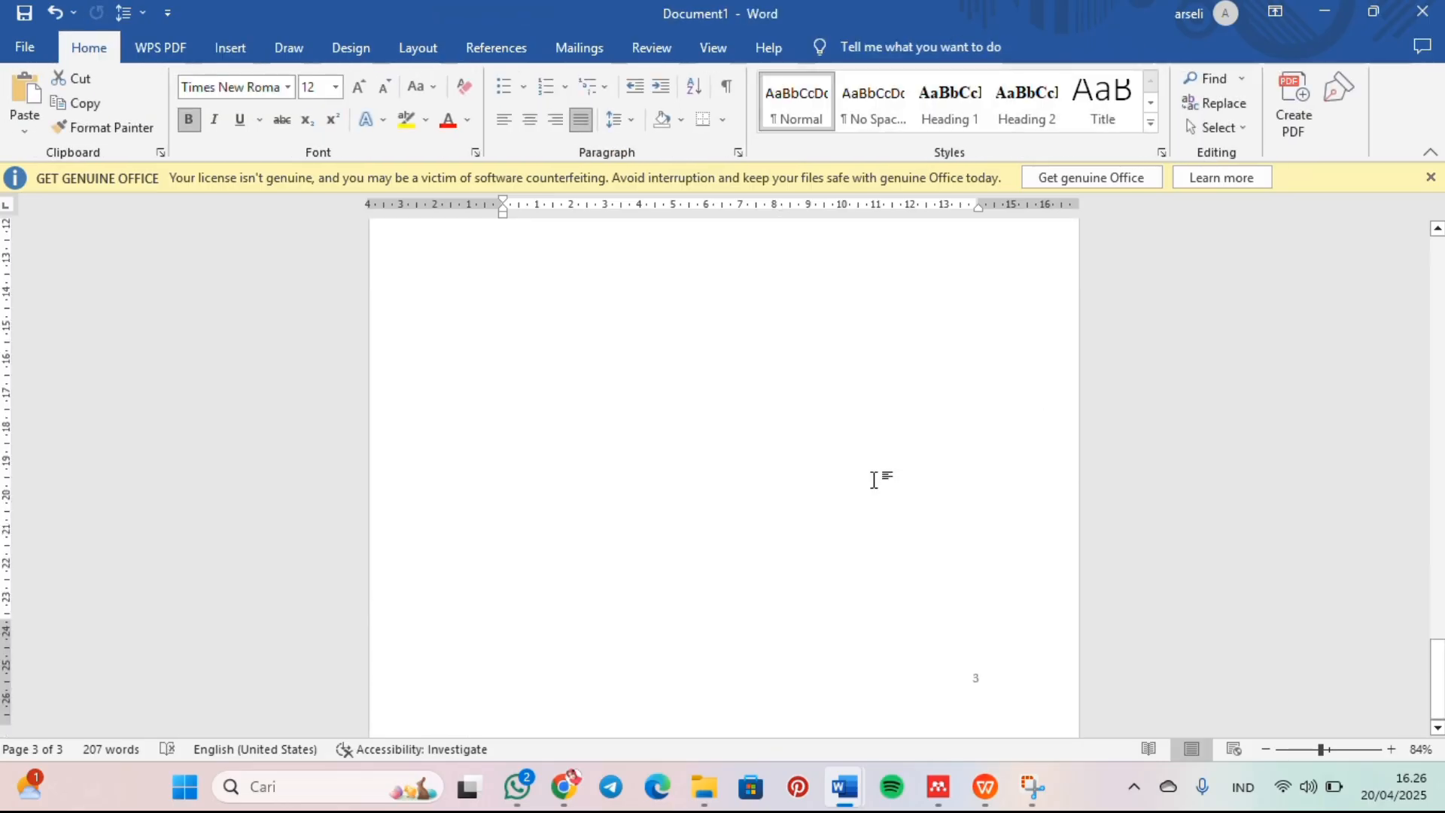
{"action": "scroll", "coordinate": [988, 671], "scroll_direction": "up", "scroll_amount": 20}
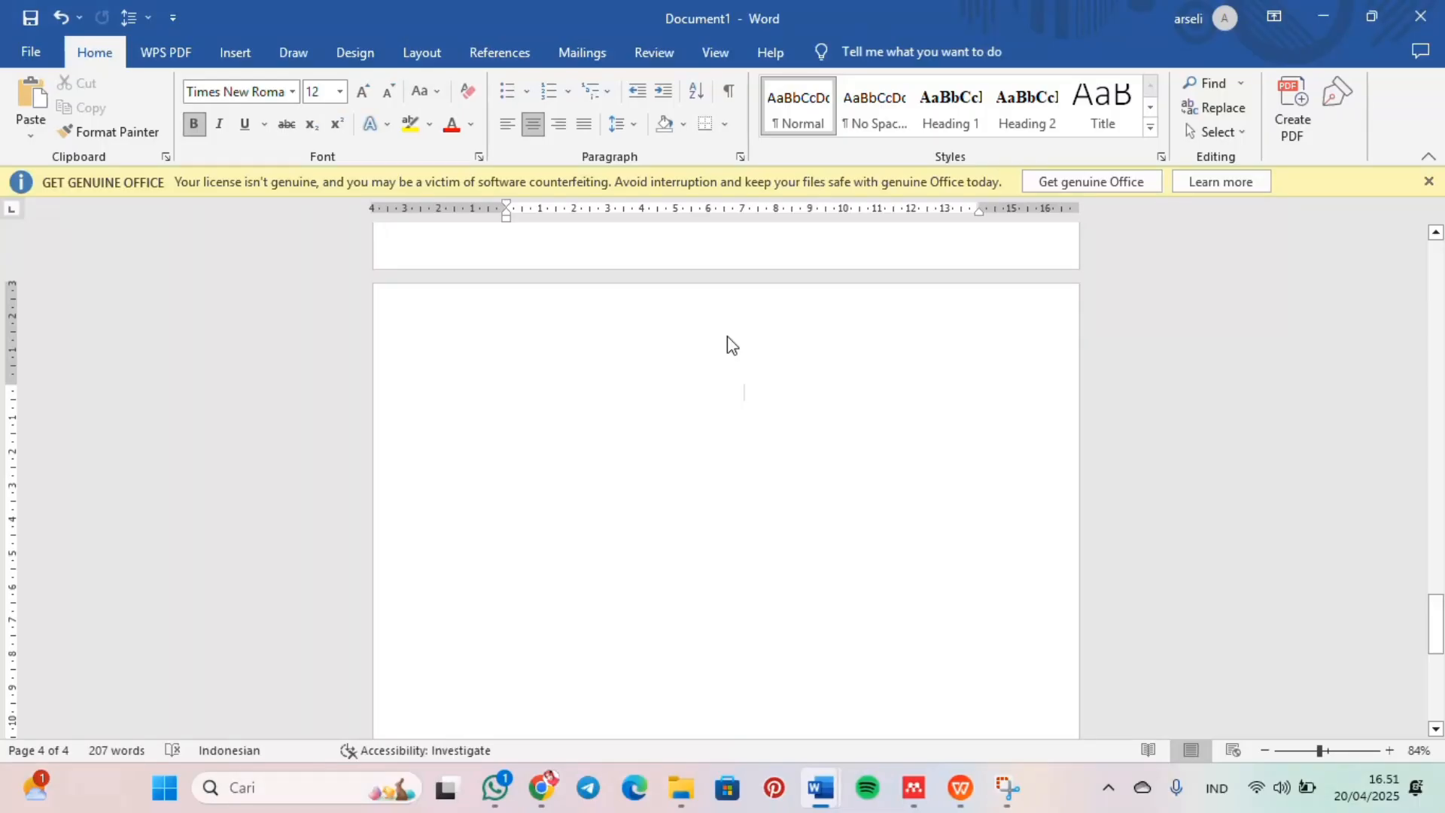
{"action": "type", "text": "BAB I "}
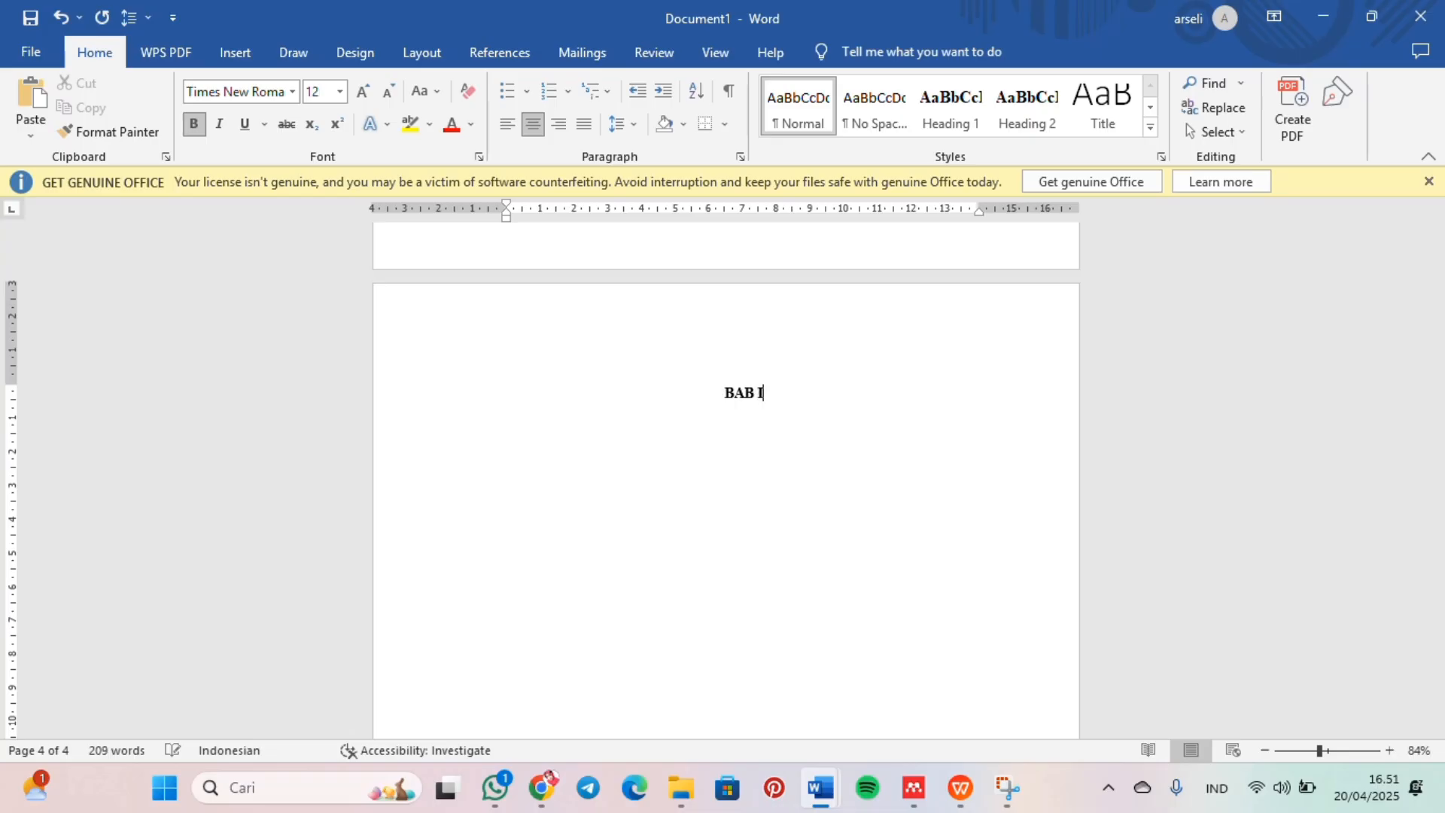
{"action": "type", "text": "PENDAHULUAN"}
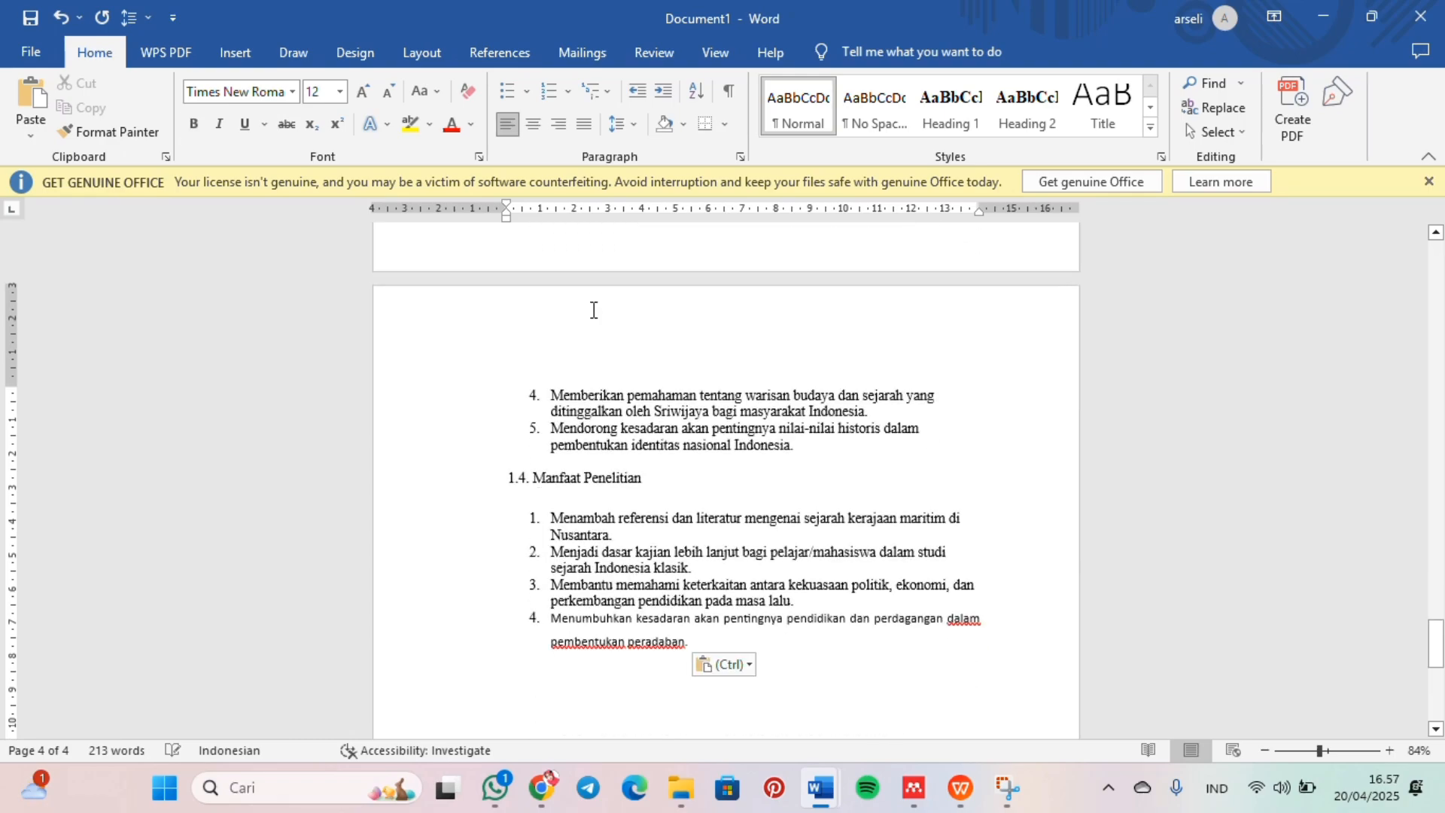
Step: Examine the BAB I text across sections 1.1 Latar Belakang, 1.2 Rumusan Masalah, 1.3 Tujuan Penelitian and 1.4 Manfaat Penelitian
{"action": "scroll", "coordinate": [581, 321], "scroll_direction": "up", "scroll_amount": 15}
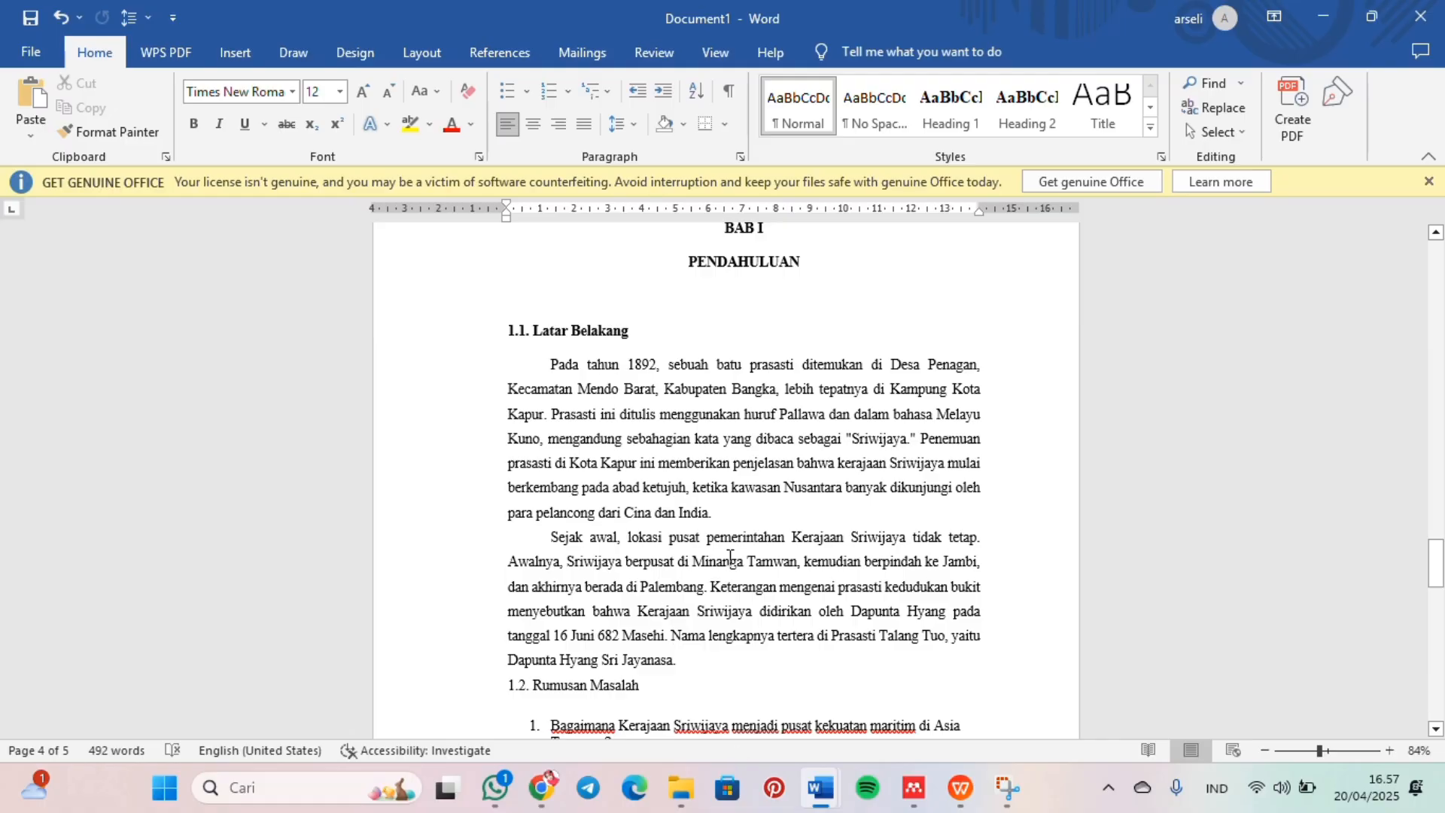
{"action": "scroll", "coordinate": [729, 557], "scroll_direction": "down", "scroll_amount": 1}
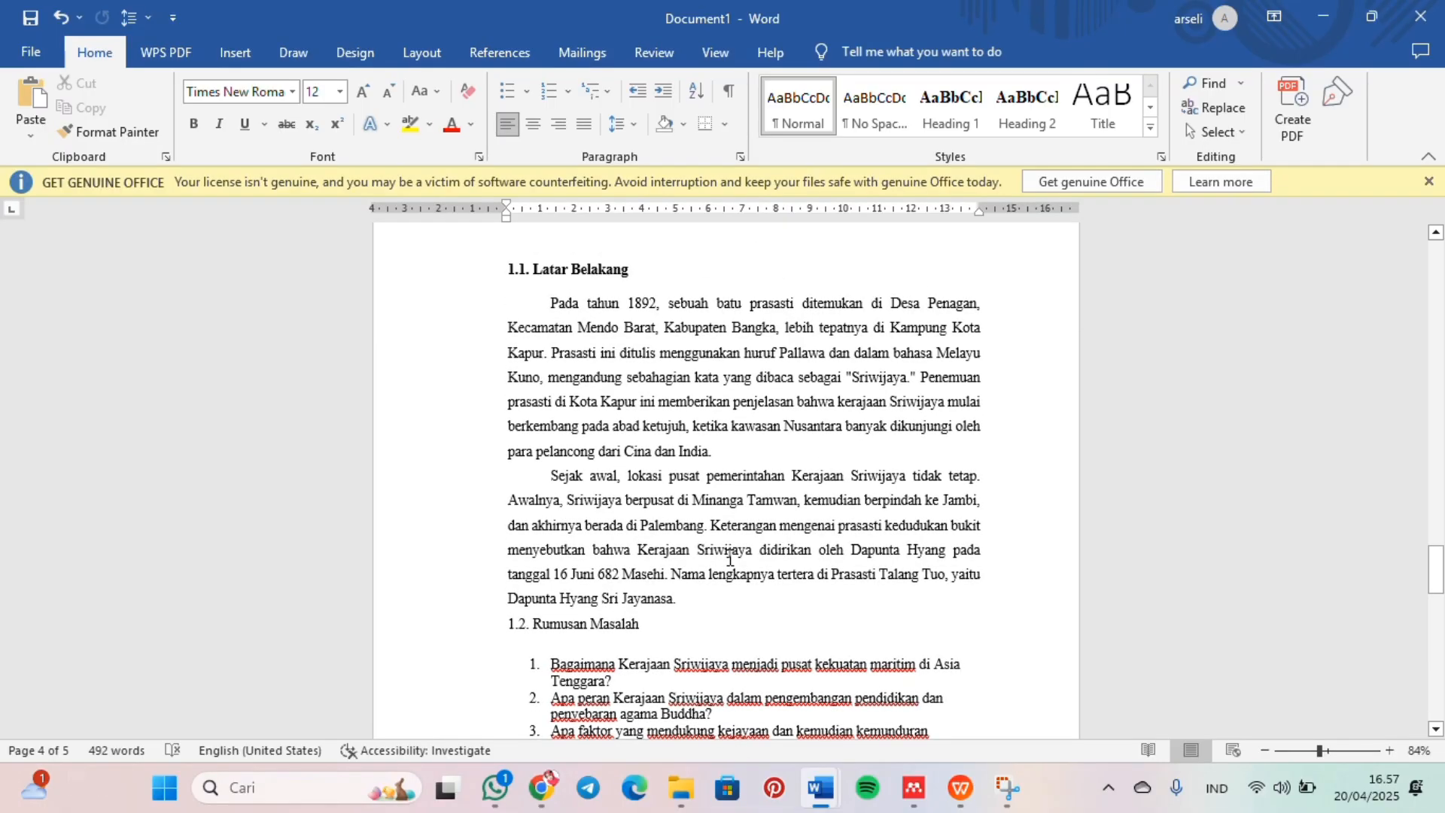
{"action": "scroll", "coordinate": [729, 559], "scroll_direction": "down", "scroll_amount": 2}
{"action": "scroll", "coordinate": [547, 479], "scroll_direction": "up", "scroll_amount": 4}
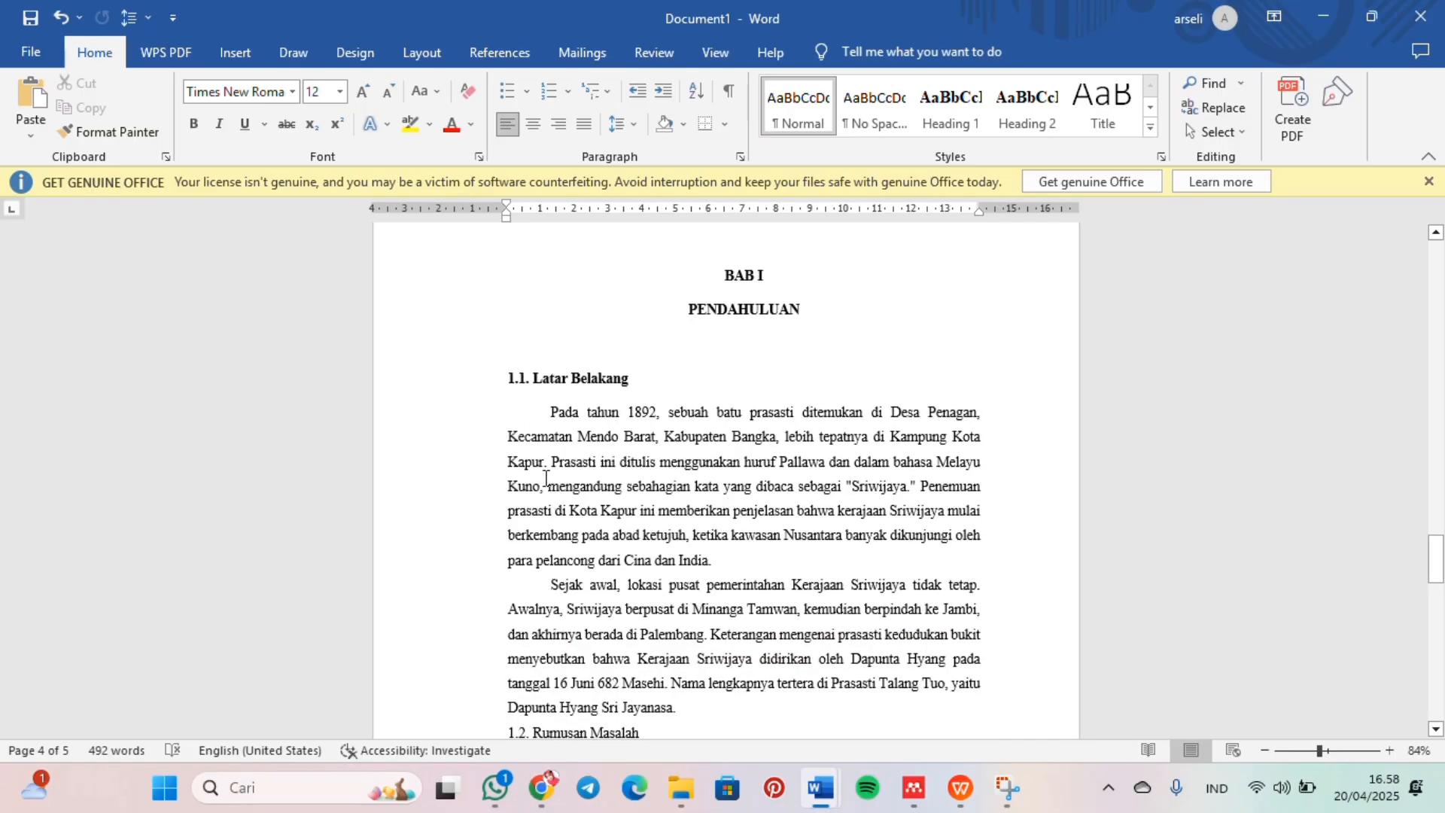
{"action": "scroll", "coordinate": [660, 387], "scroll_direction": "down", "scroll_amount": 5}
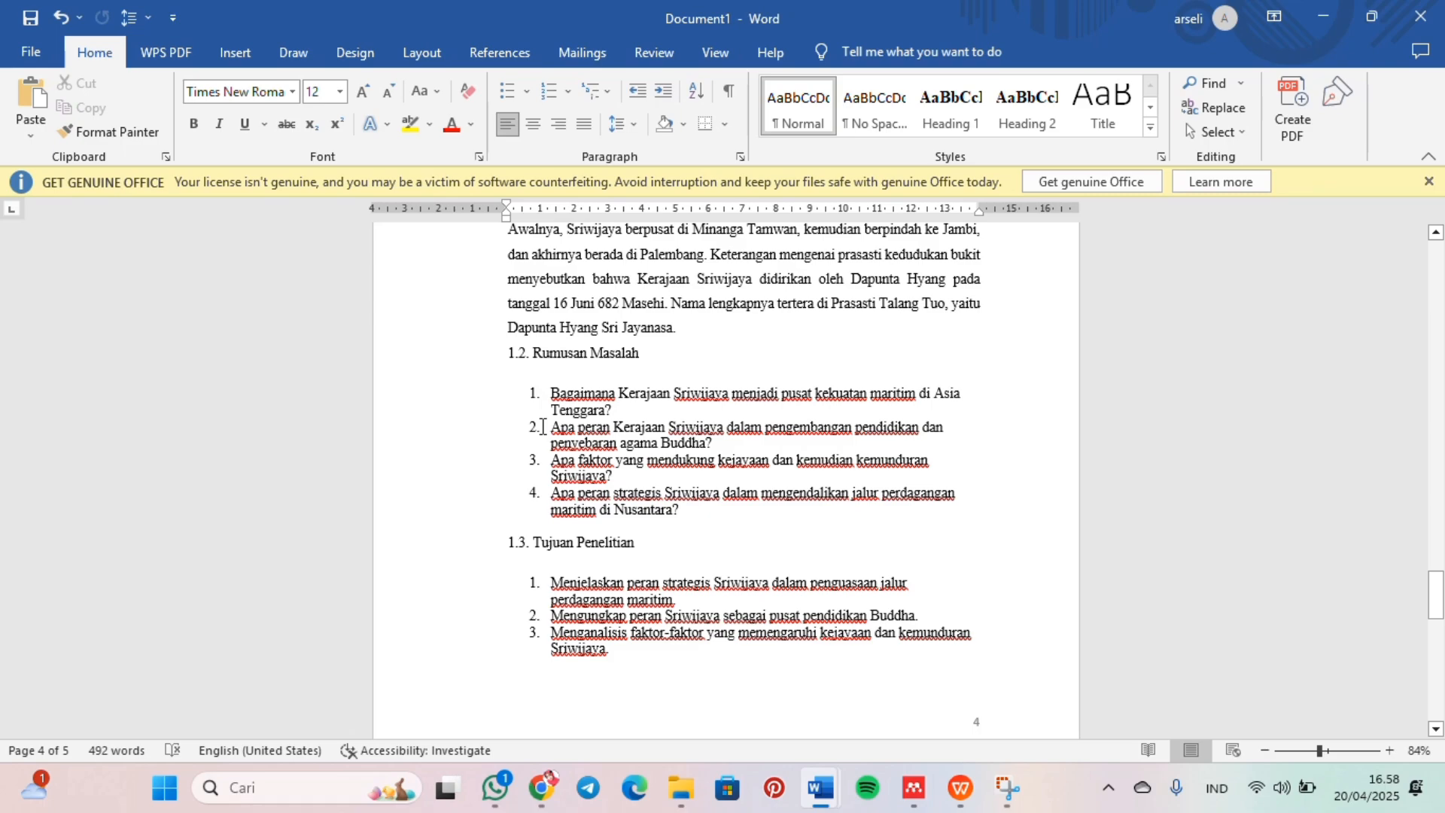
{"action": "scroll", "coordinate": [464, 340], "scroll_direction": "down", "scroll_amount": 4}
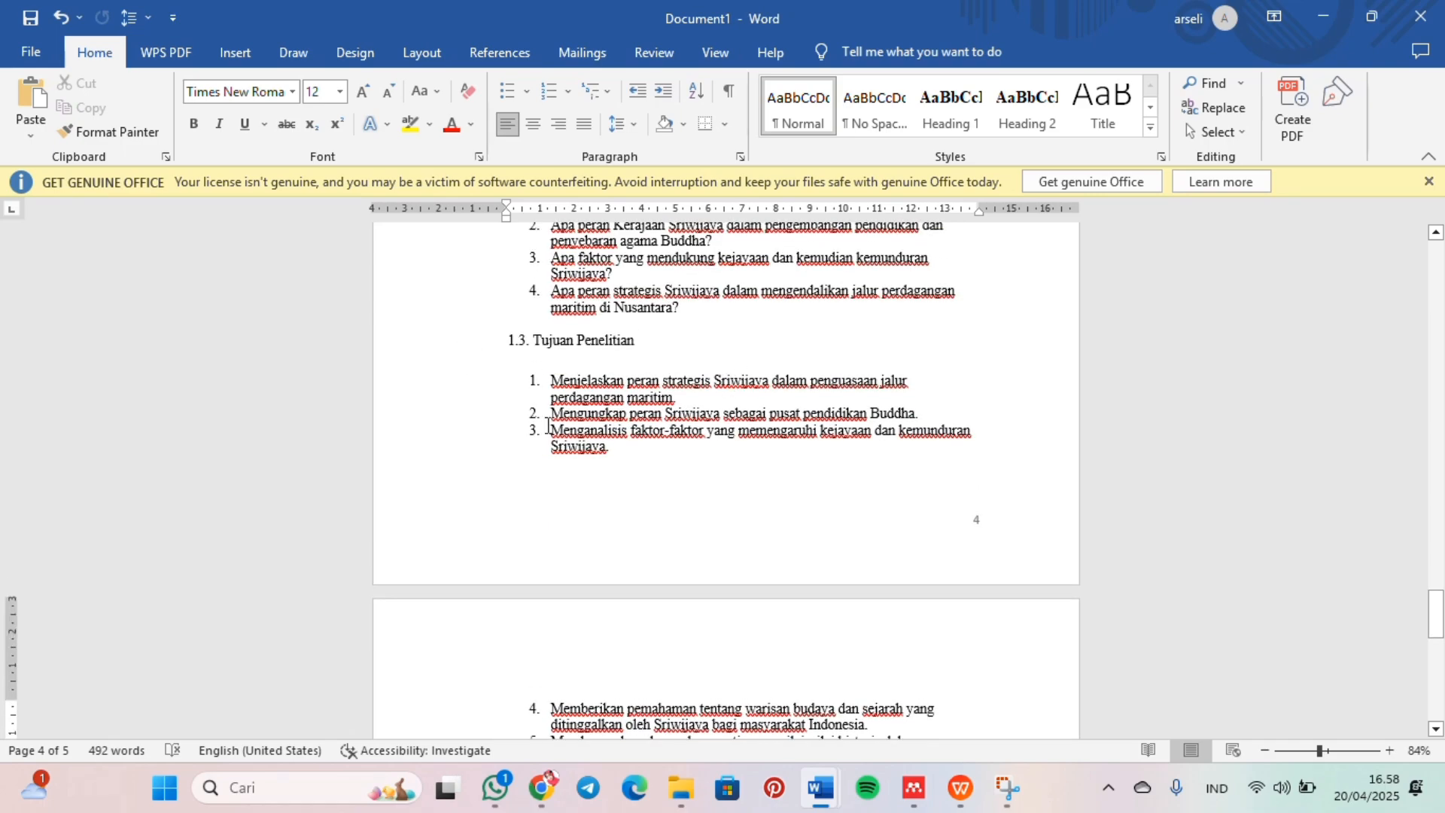
{"action": "scroll", "coordinate": [548, 427], "scroll_direction": "down", "scroll_amount": 3}
{"action": "scroll", "coordinate": [547, 426], "scroll_direction": "up", "scroll_amount": 2}
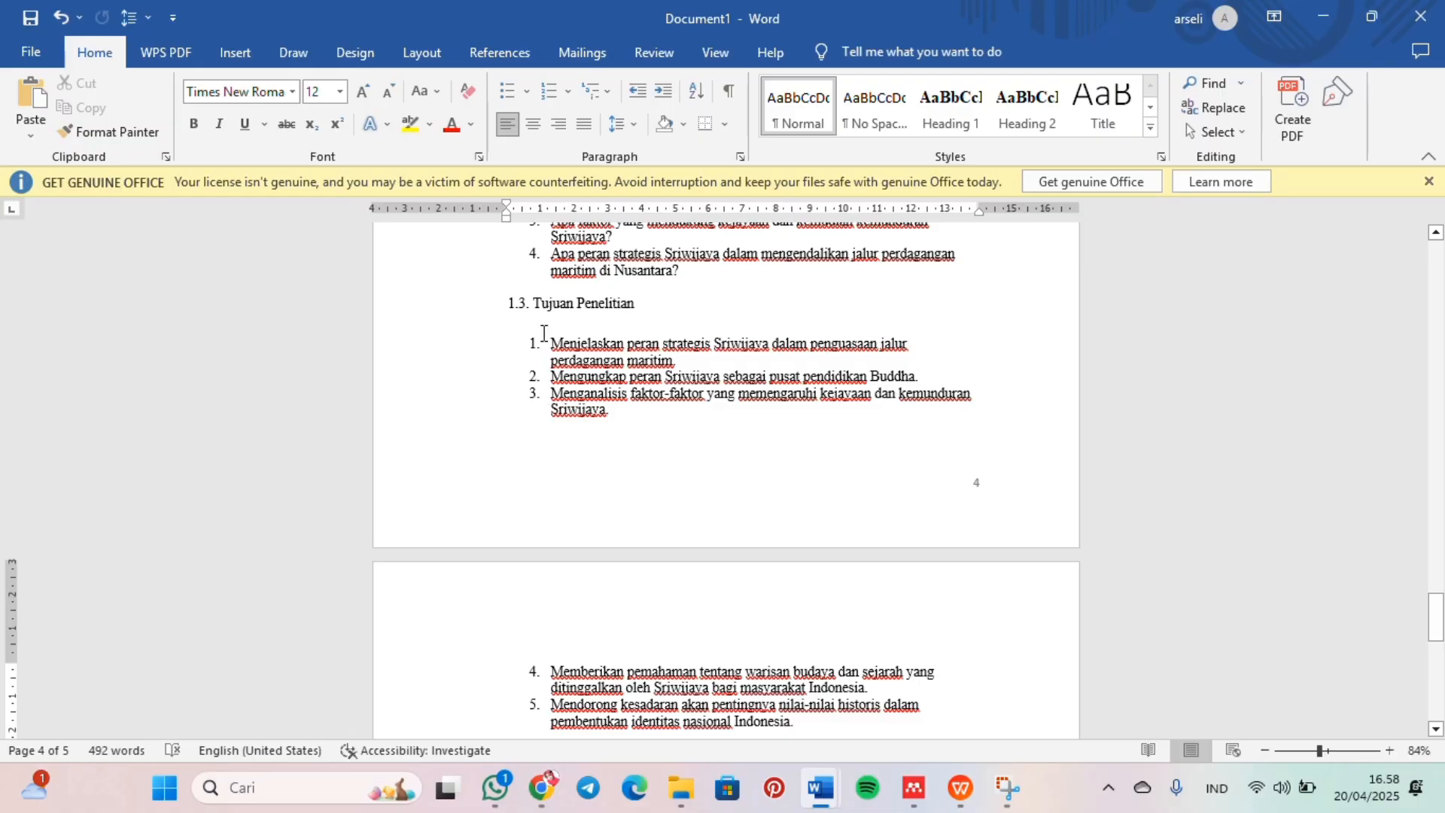
{"action": "scroll", "coordinate": [543, 332], "scroll_direction": "down", "scroll_amount": 1}
{"action": "scroll", "coordinate": [543, 332], "scroll_direction": "up", "scroll_amount": 3}
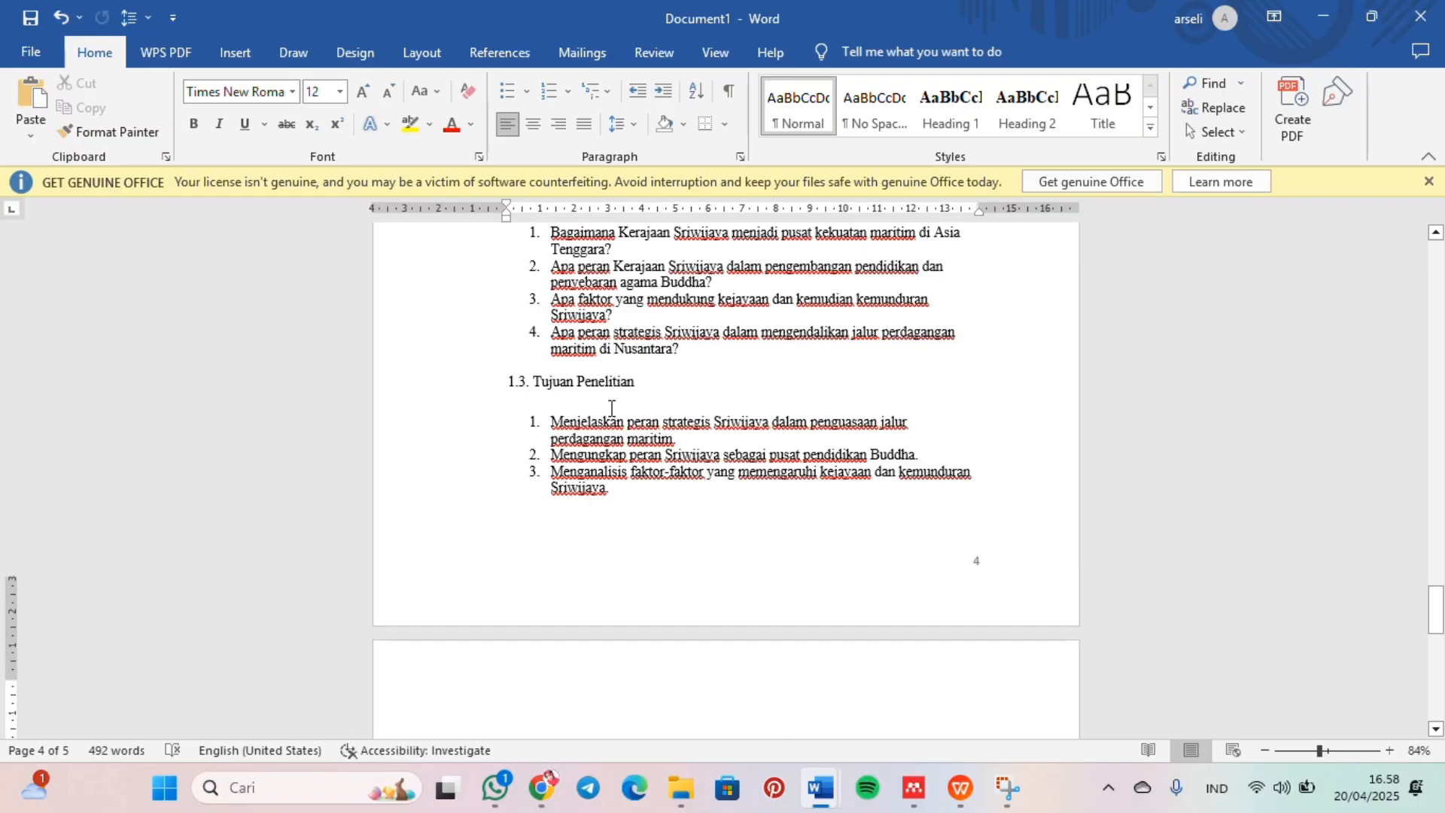
{"action": "type", "text": "Menumbuhkan kesadaran akan pentingnya pendidikan dan perdagangan dalam pembentukan peradaban."}
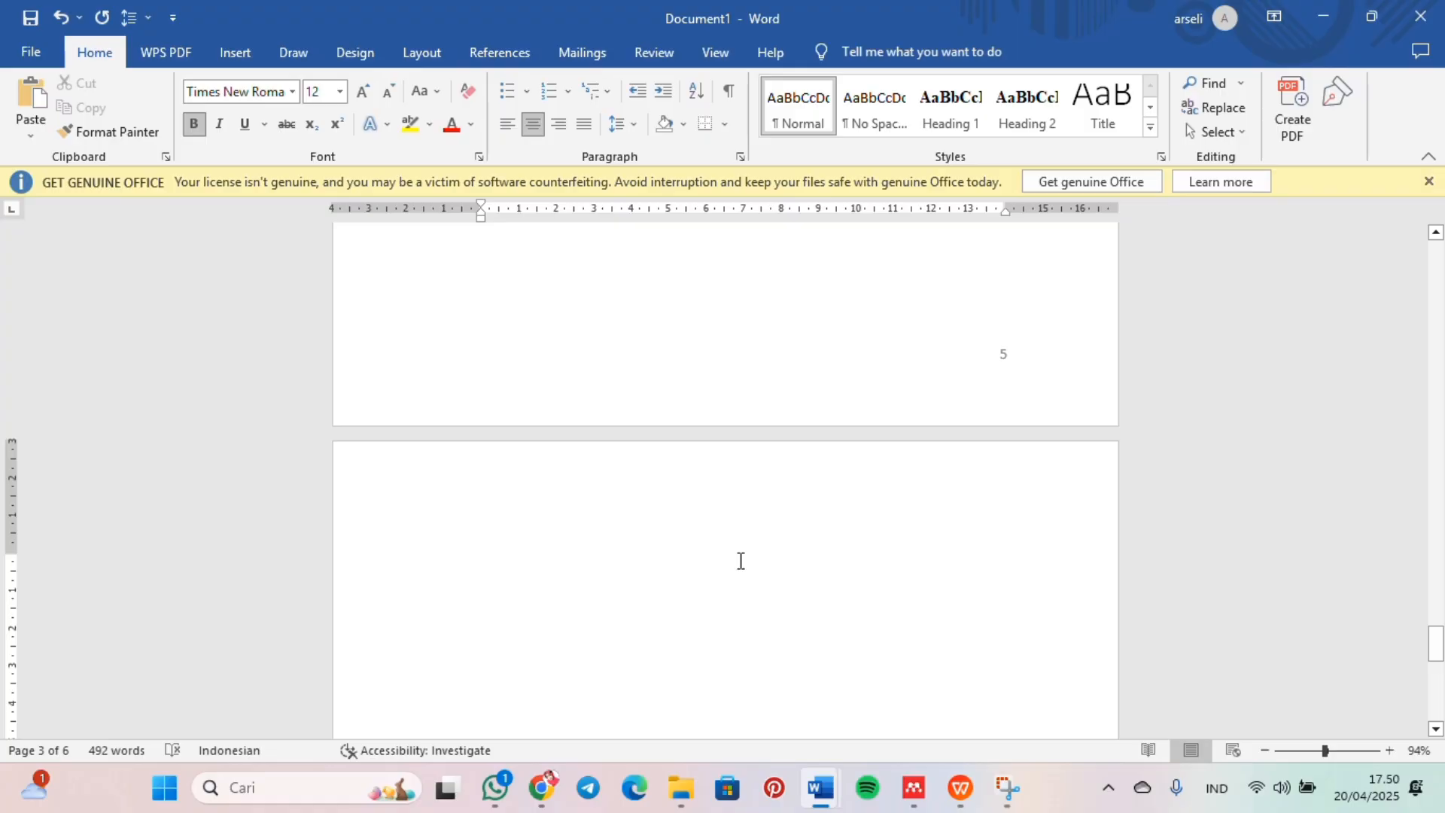
Step: Add the centered bold chapter heading "BAB II" with "PEMBAHASAN" below it on page 6
{"action": "left_click", "coordinate": [740, 561]}
{"action": "type", "text": "BAB II"}
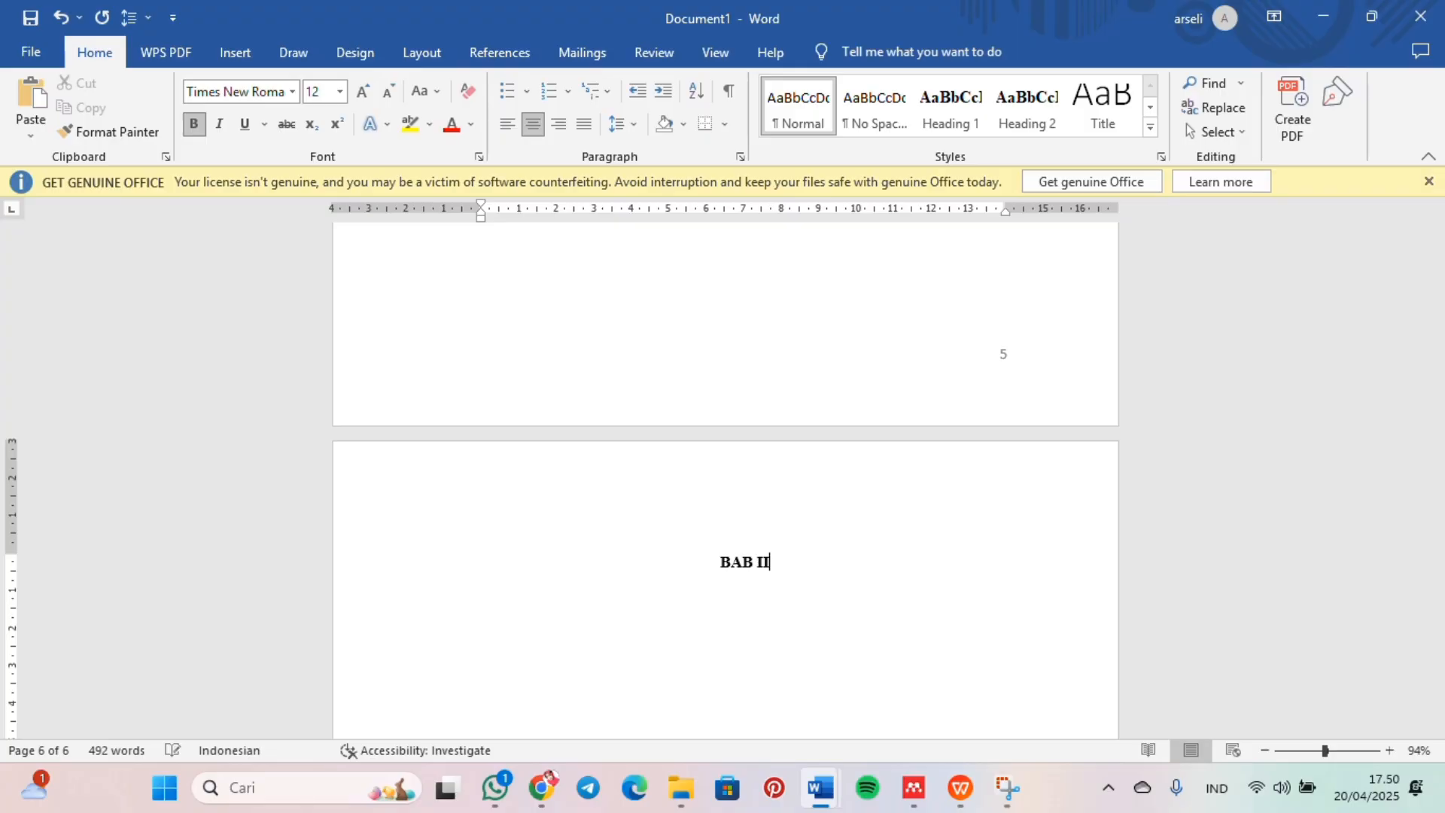
{"action": "key", "text": "Return"}
{"action": "type", "text": "PEMBAHASAN"}
{"action": "key", "text": "Return"}
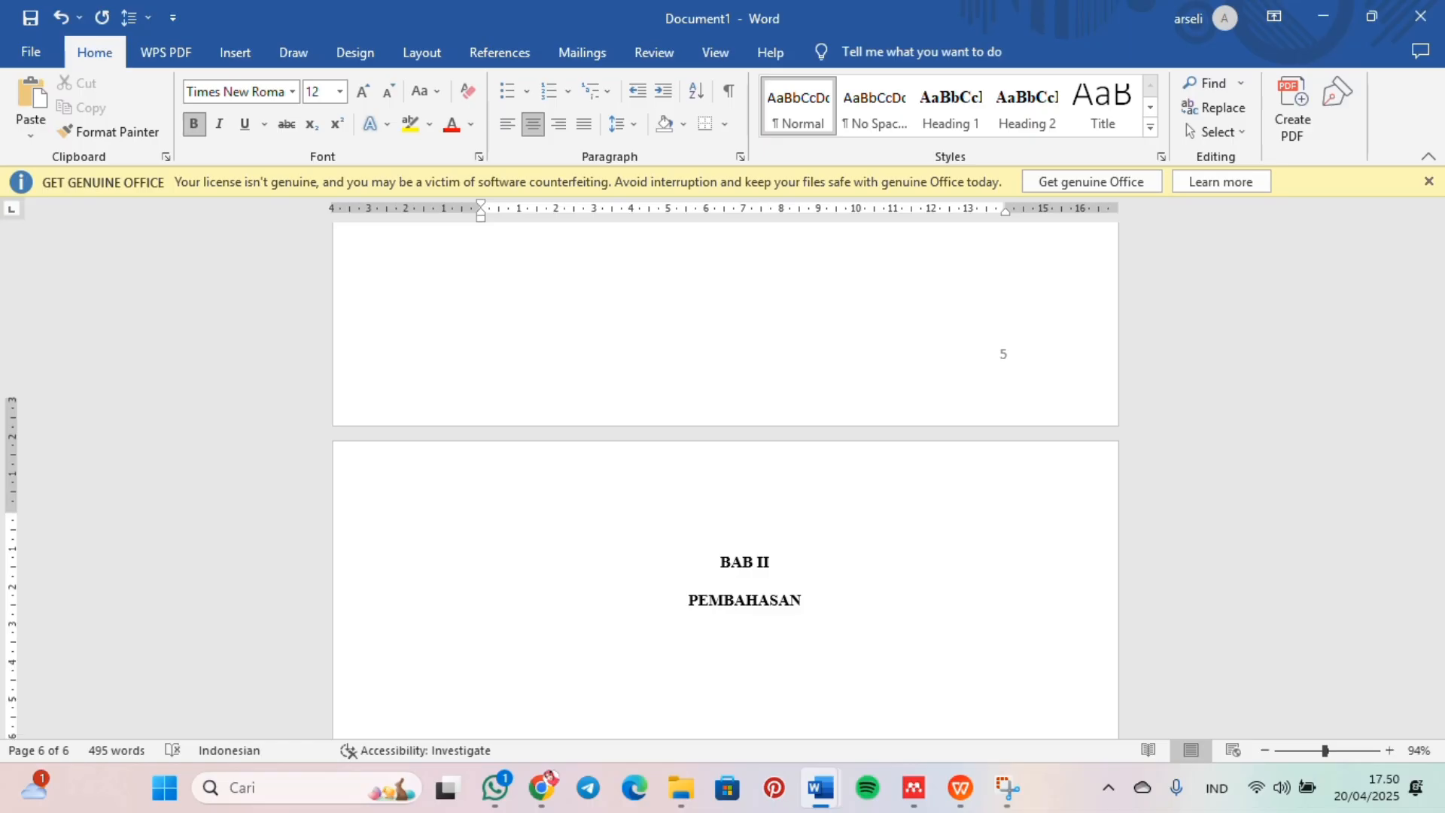
Step: Add the justified bold subheading "2.1. Pusat Kekuatan Maritim Kerajaan Sriwijaya Di Wilayah Asia Tenggara" under "PEMBAHASAN"
{"action": "scroll", "coordinate": [725, 481], "scroll_direction": "down", "scroll_amount": 3}
{"action": "scroll", "coordinate": [765, 435], "scroll_direction": "up", "scroll_amount": 20}
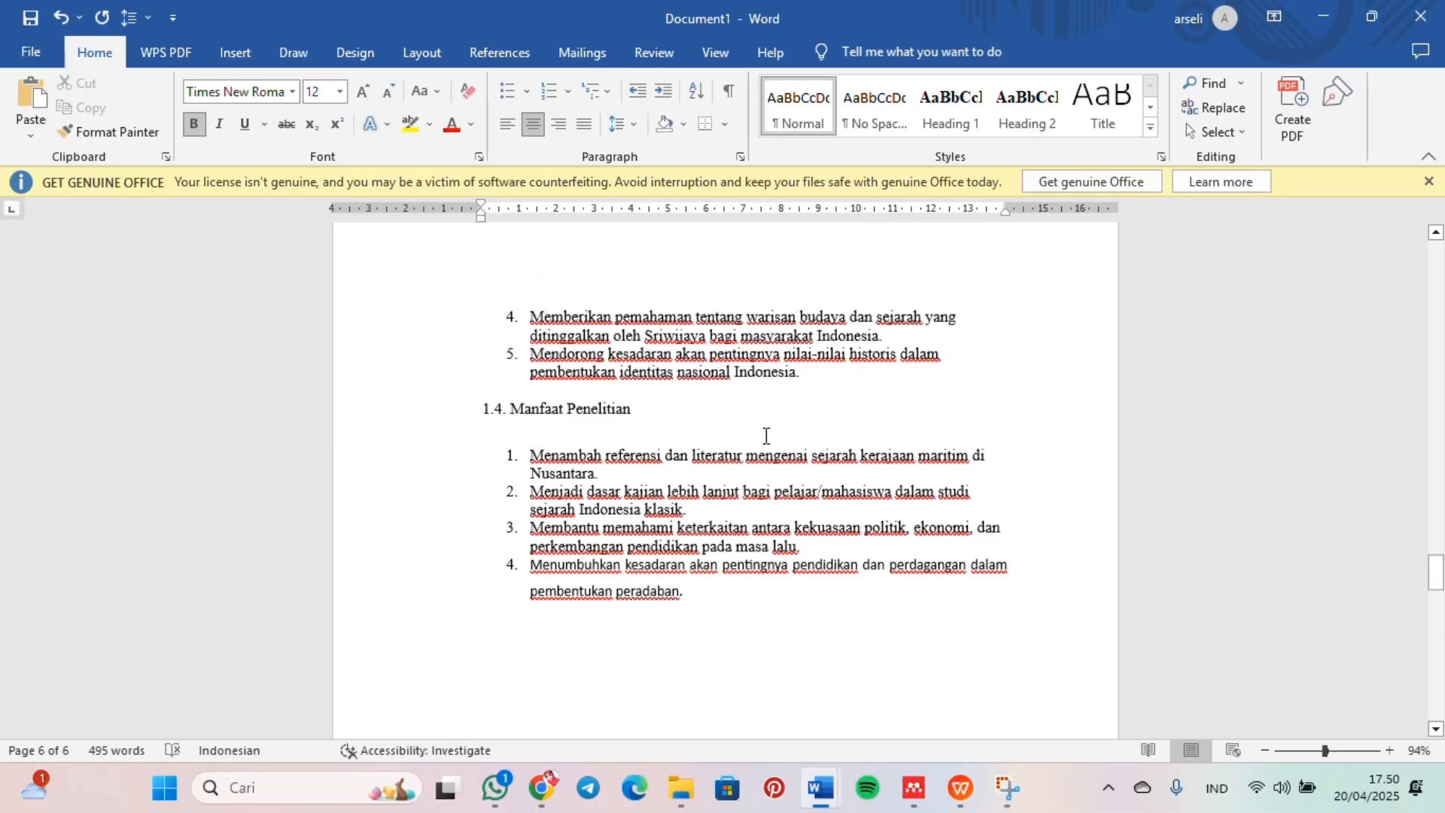
{"action": "scroll", "coordinate": [766, 436], "scroll_direction": "up", "scroll_amount": 2}
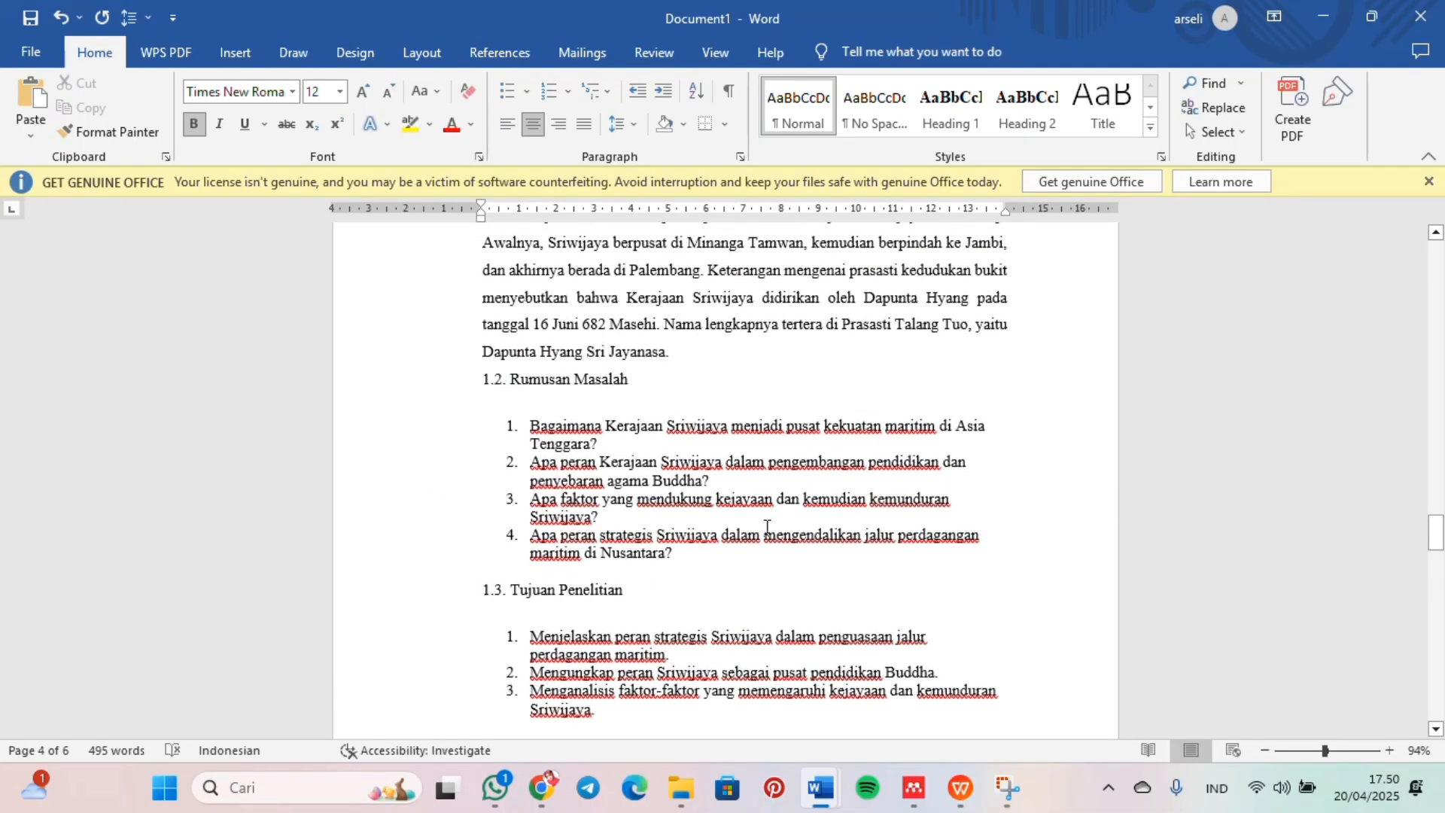
{"action": "scroll", "coordinate": [690, 539], "scroll_direction": "down", "scroll_amount": 20}
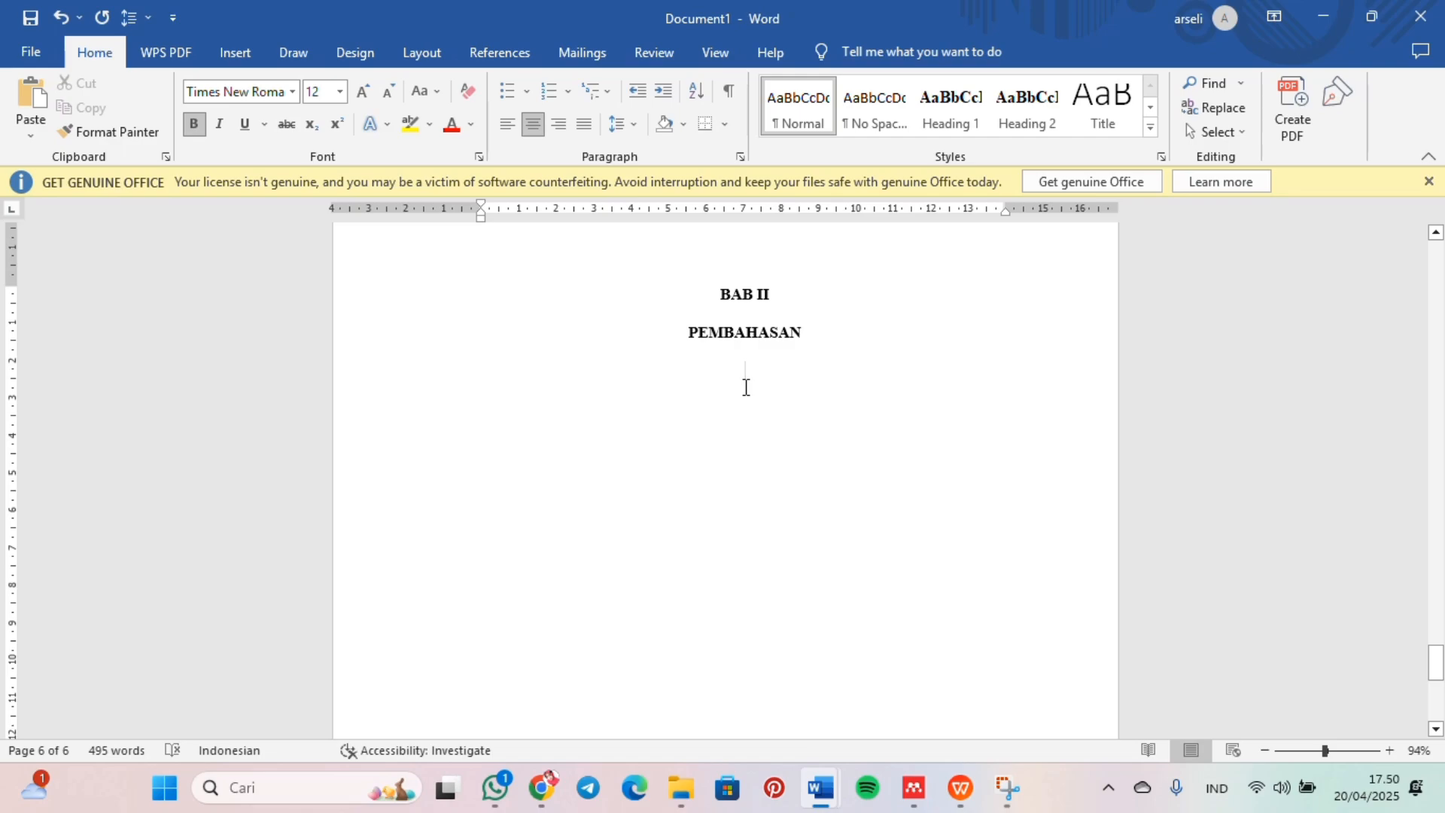
{"action": "key", "text": "ctrl+j"}
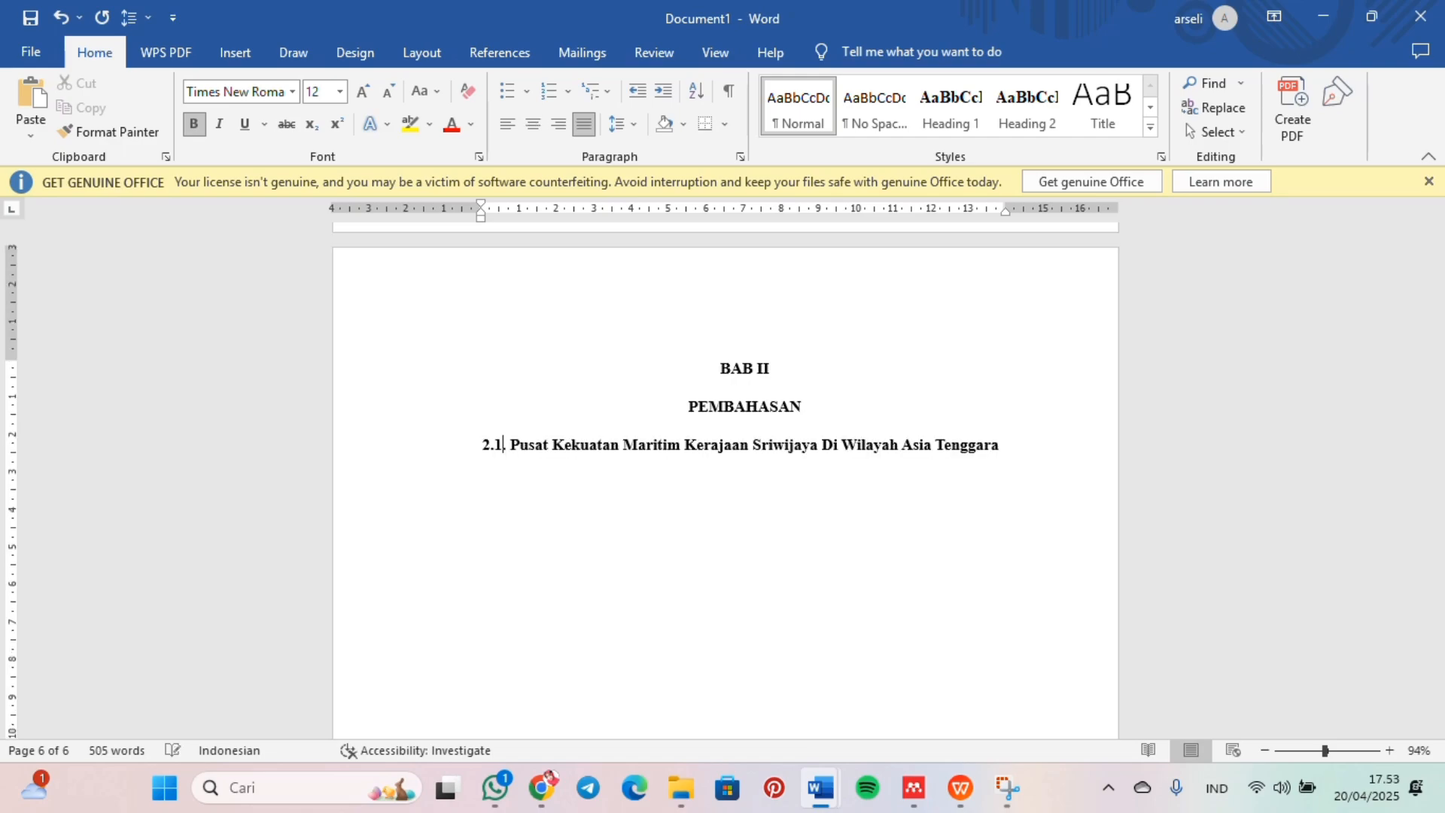
{"action": "left_click", "coordinate": [1001, 450]}
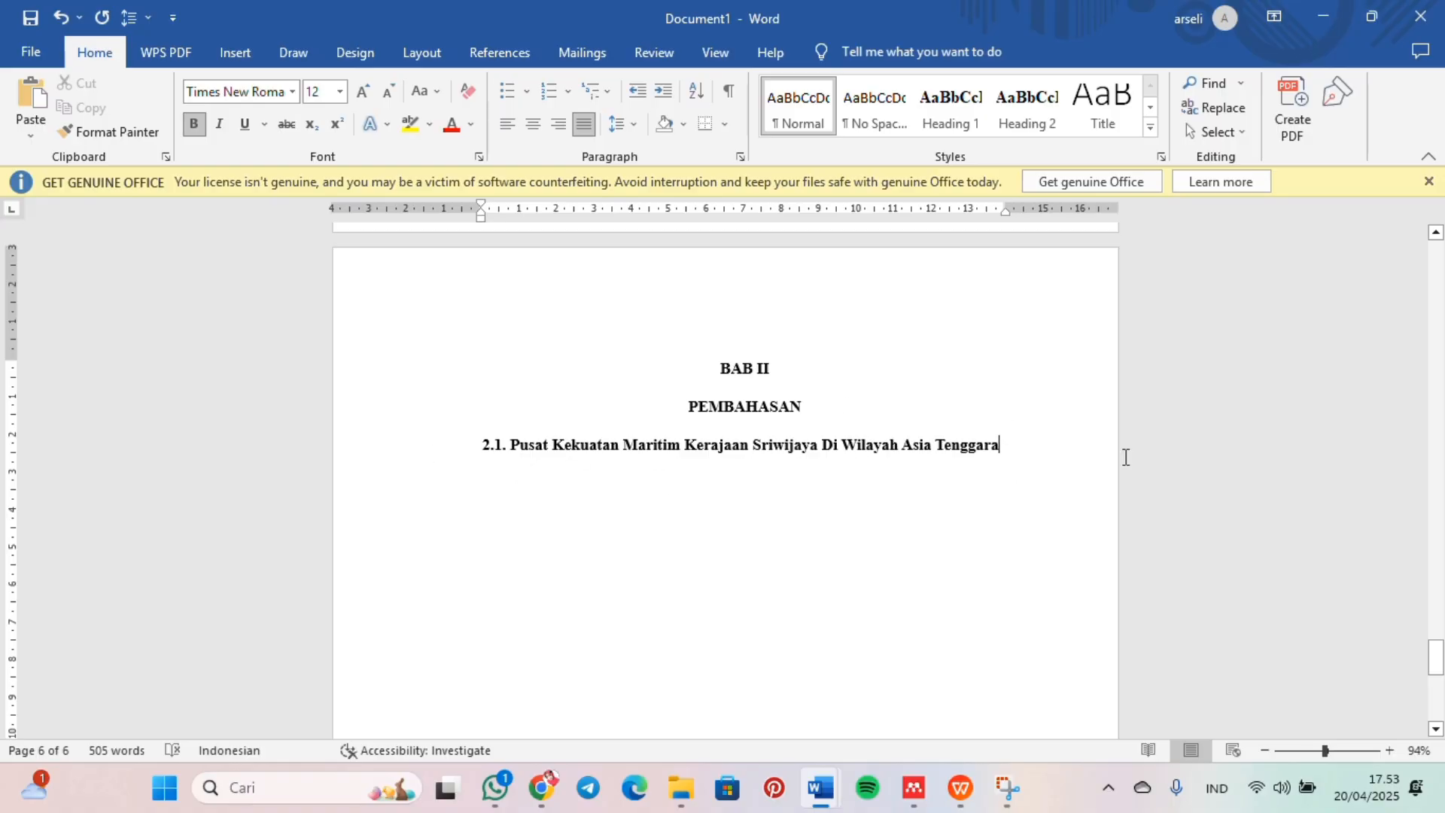
Step: Paste the BAB II body text below subheading 2.1, including section 2.2 on education and the spread of Buddhism
{"action": "key", "text": "Return"}
{"action": "key", "text": "ctrl+v"}
{"action": "scroll", "coordinate": [792, 437], "scroll_direction": "up", "scroll_amount": 1}
{"action": "scroll", "coordinate": [793, 437], "scroll_direction": "down", "scroll_amount": 3}
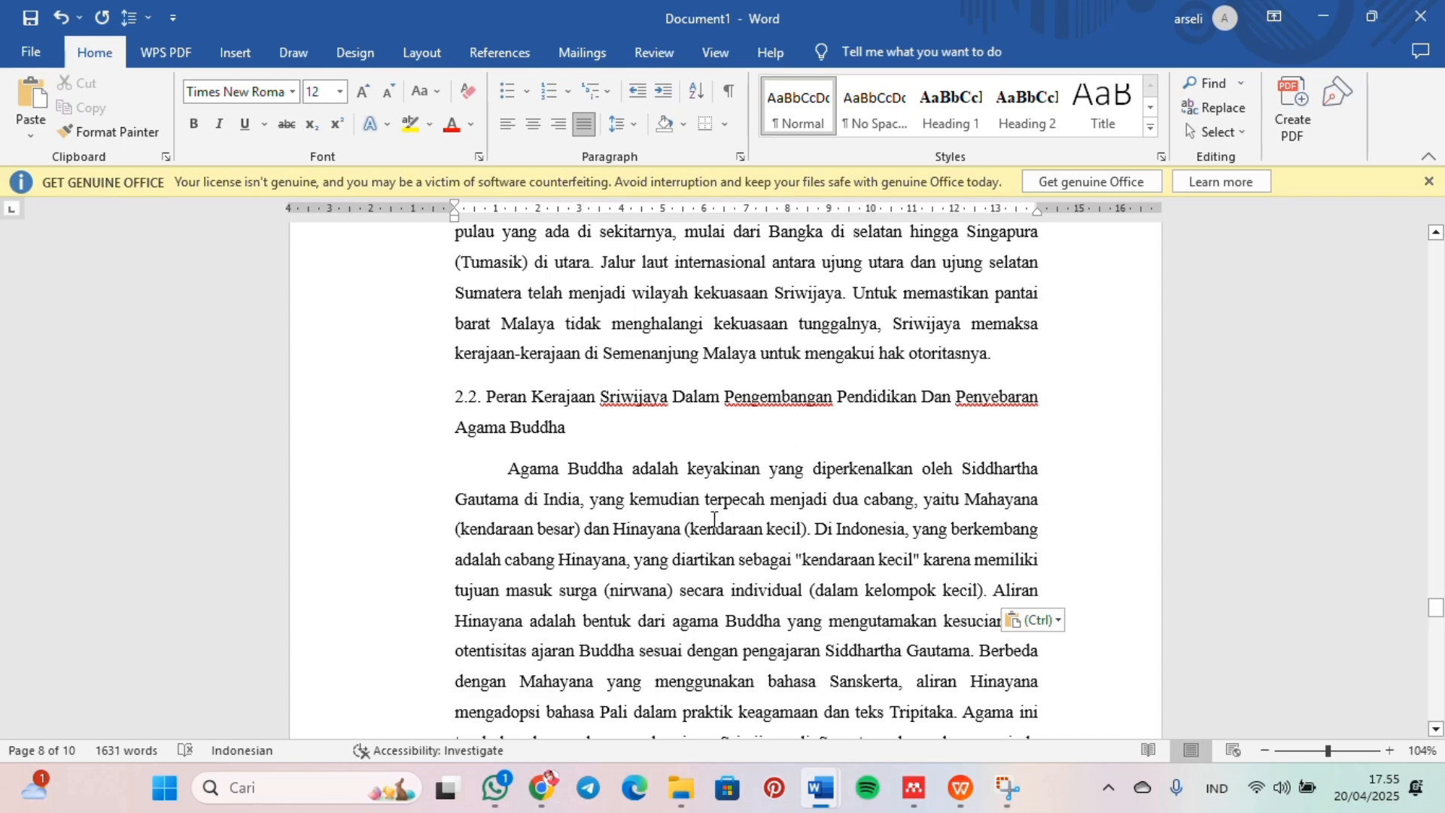
{"action": "scroll", "coordinate": [754, 437], "scroll_direction": "down", "scroll_amount": 1}
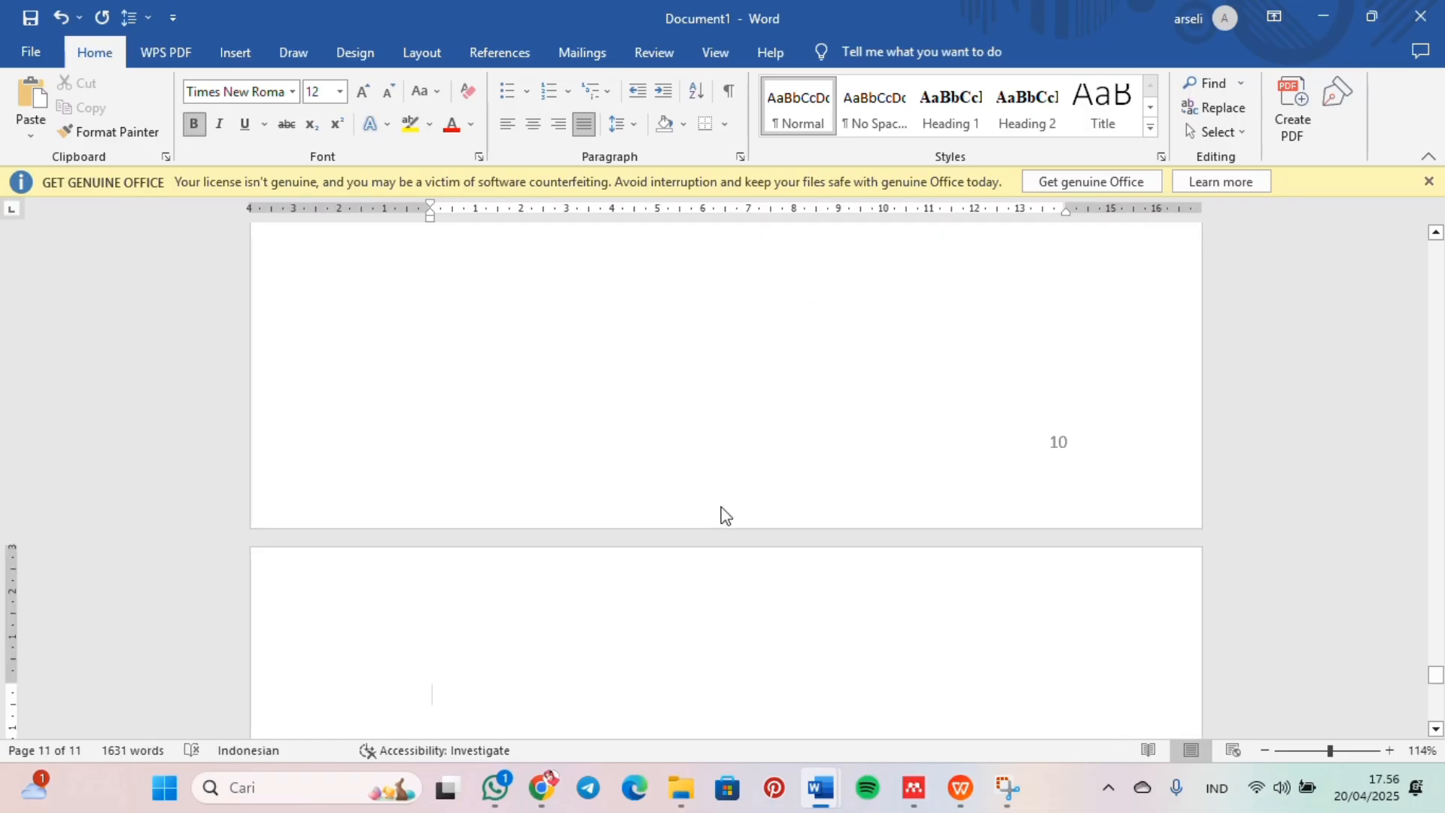
Step: Add the centered chapter heading "BAB III" with "PENUTUP" below it on page 11
{"action": "key", "text": "ctrl+b"}
{"action": "key", "text": "ctrl+e"}
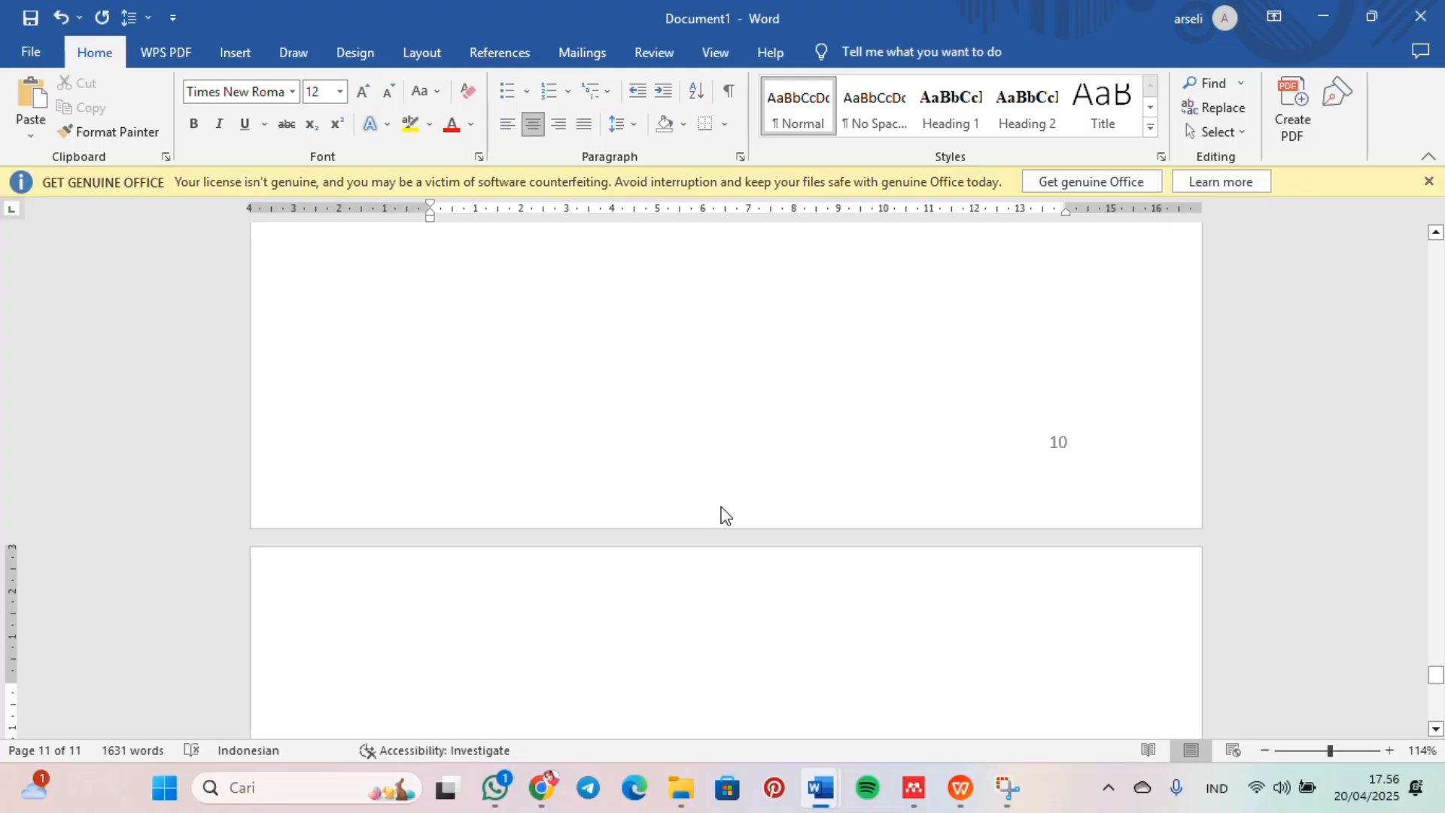
{"action": "type", "text": "BAB III PENUTUP"}
{"action": "key", "text": "Return"}
{"action": "key", "text": "Return"}
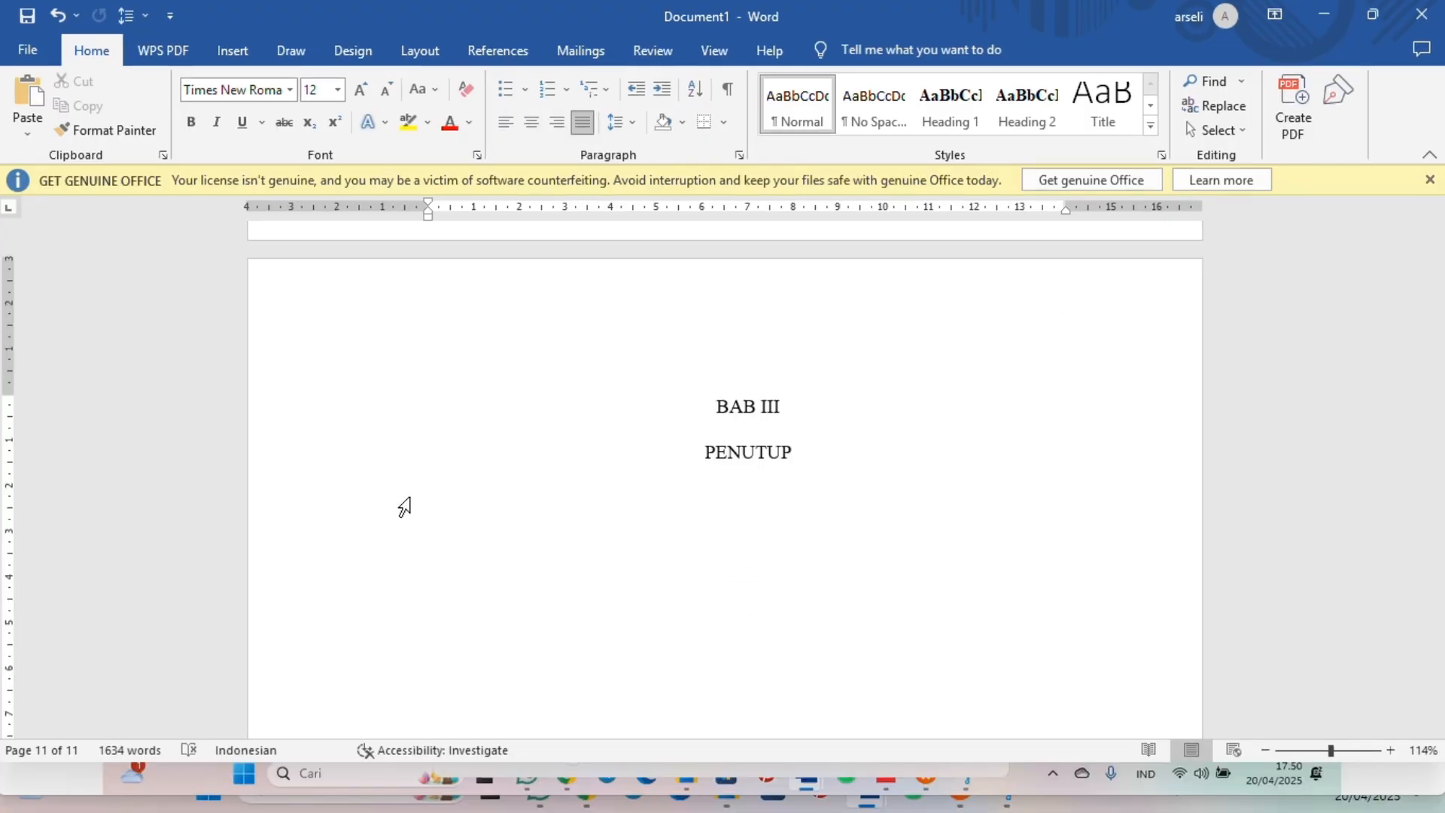
Step: Add the justified subheading "3.1. Kesimpulan" under "PENUTUP"
{"action": "type", "text": "3.1. k"}
{"action": "key", "text": "BackSpace"}
{"action": "type", "text": "Kesimpulan"}
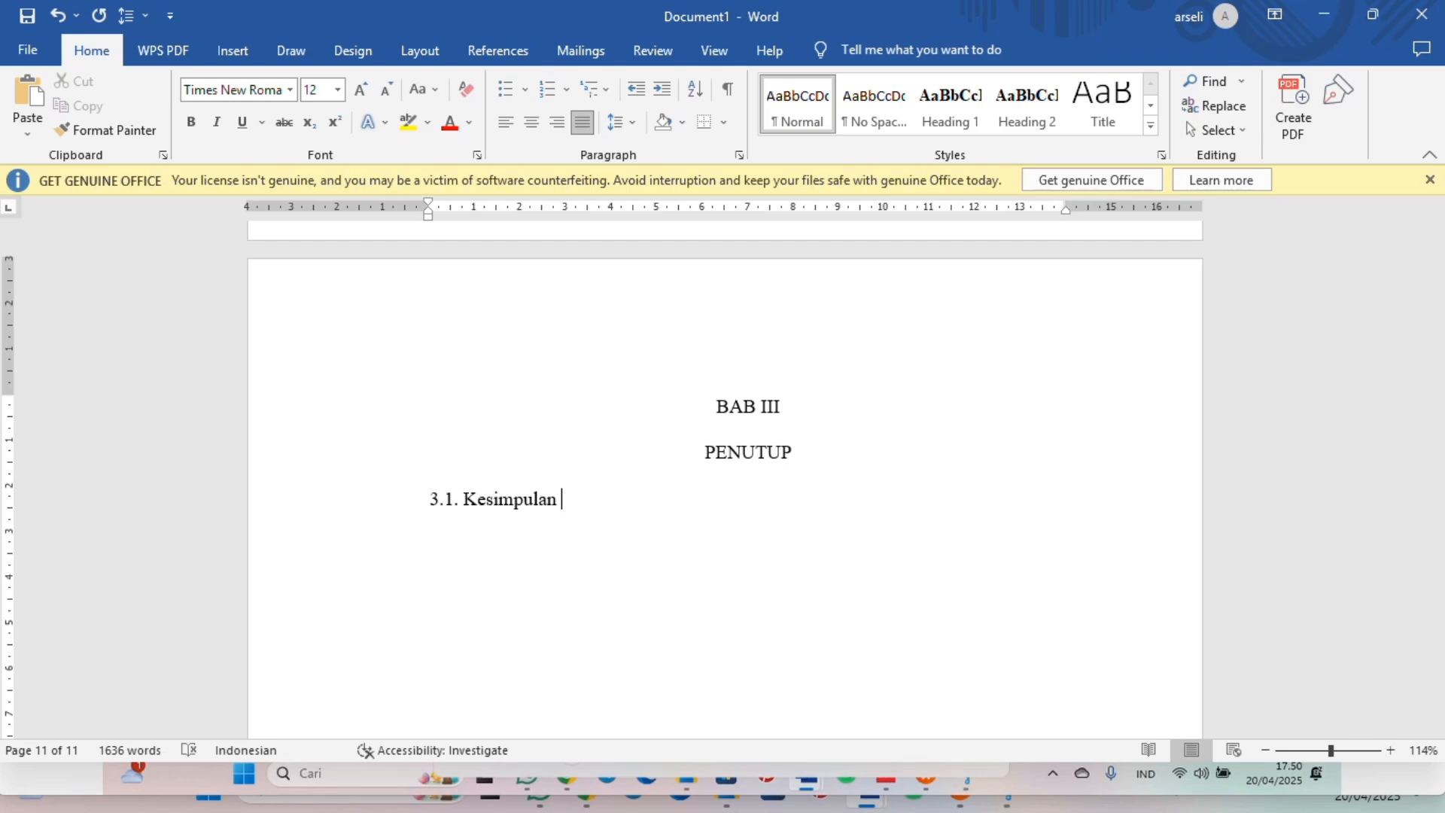
Step: Paste the conclusion paragraphs and the "3.2. Saran" section below "3.1. Kesimpulan"
{"action": "key", "text": "ctrl+v"}
{"action": "scroll", "coordinate": [404, 506], "scroll_direction": "up", "scroll_amount": 10}
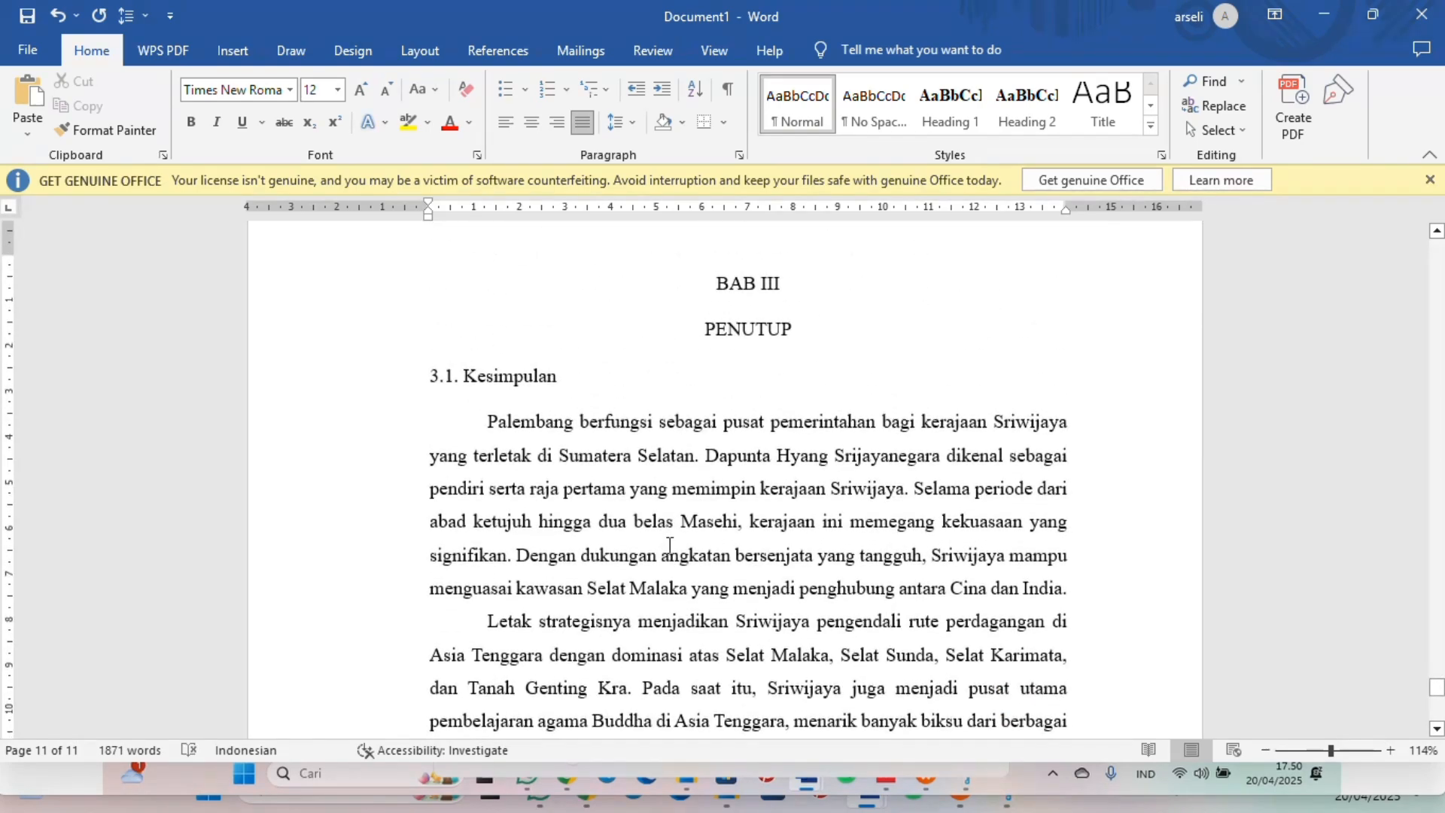
{"action": "scroll", "coordinate": [669, 543], "scroll_direction": "down", "scroll_amount": 2}
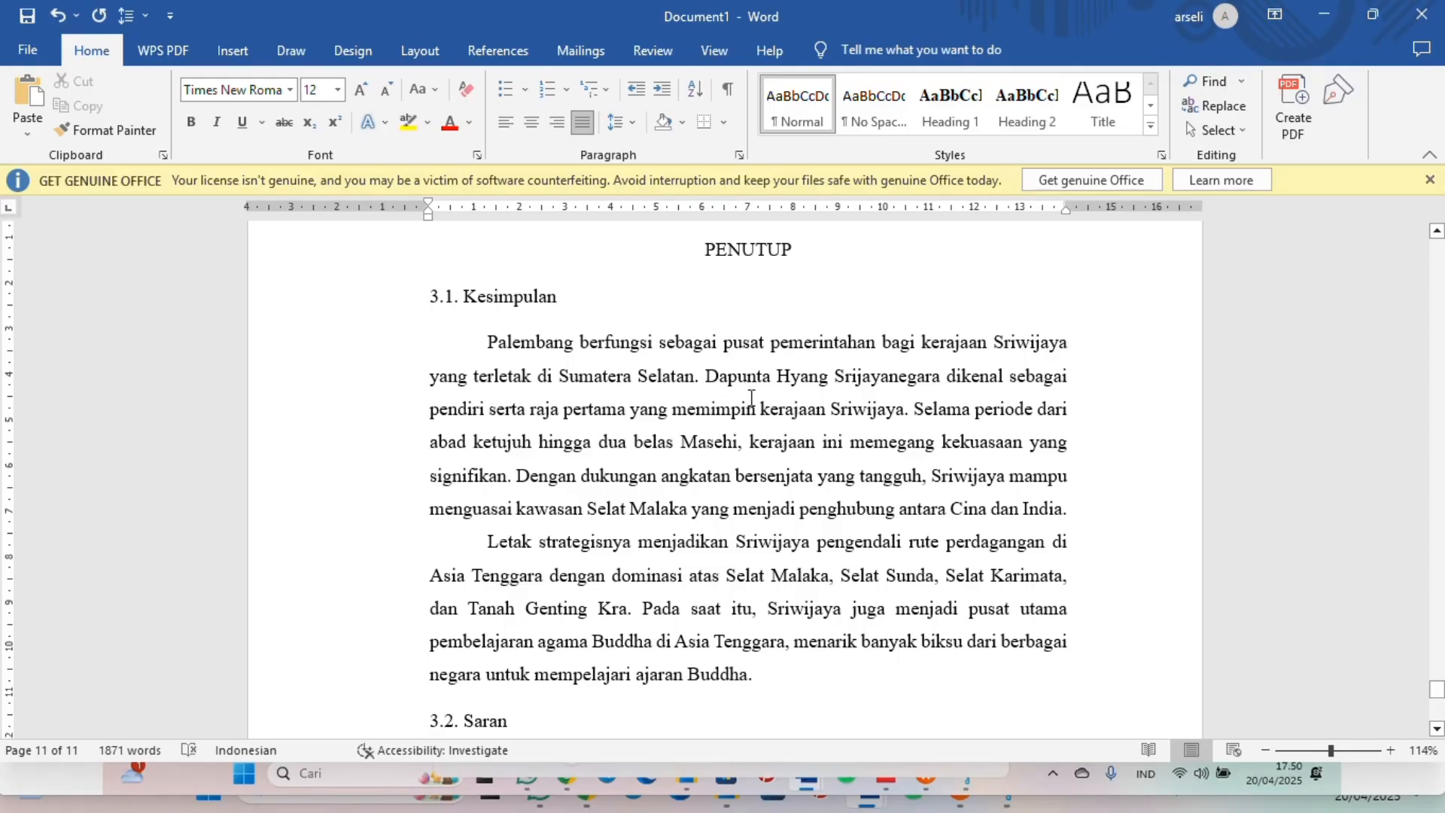
{"action": "scroll", "coordinate": [629, 595], "scroll_direction": "down", "scroll_amount": 3}
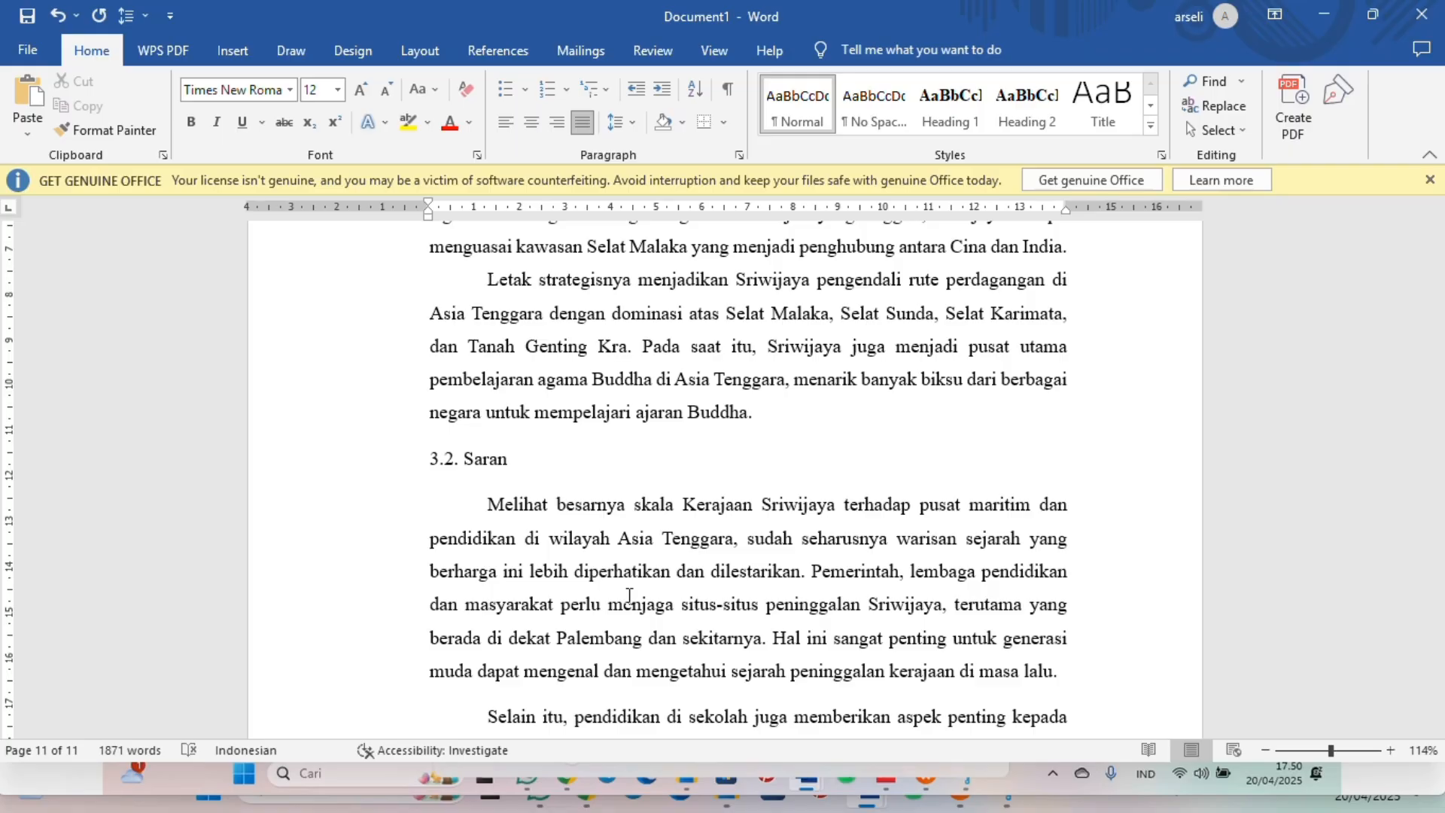
Step: Add the centered heading "DAFTAR PUSTAKA" at the start of page 12 and start a new line below it
{"action": "type", "text": "DAFTAR"}
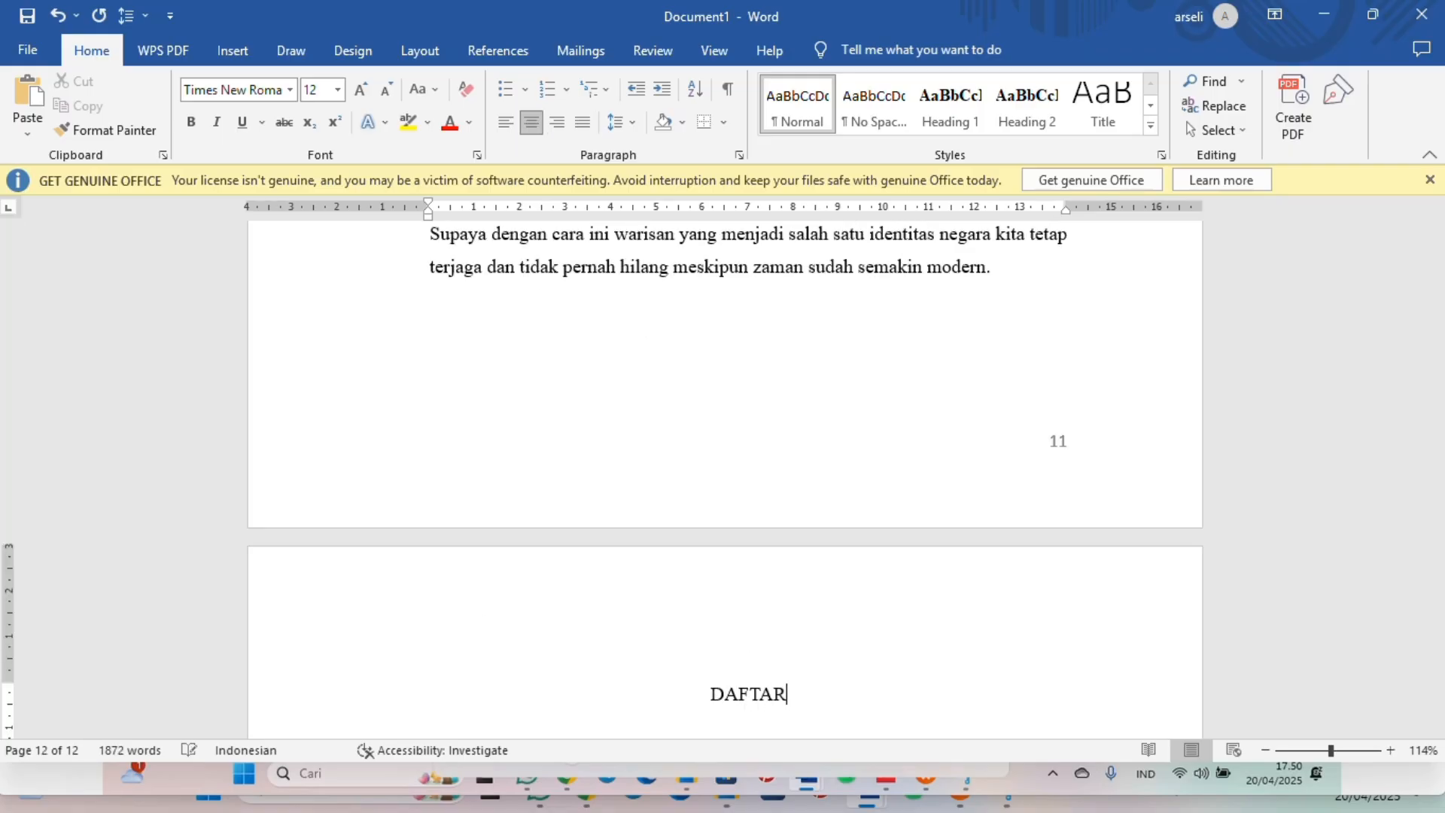
{"action": "type", "text": " PUSTAKA"}
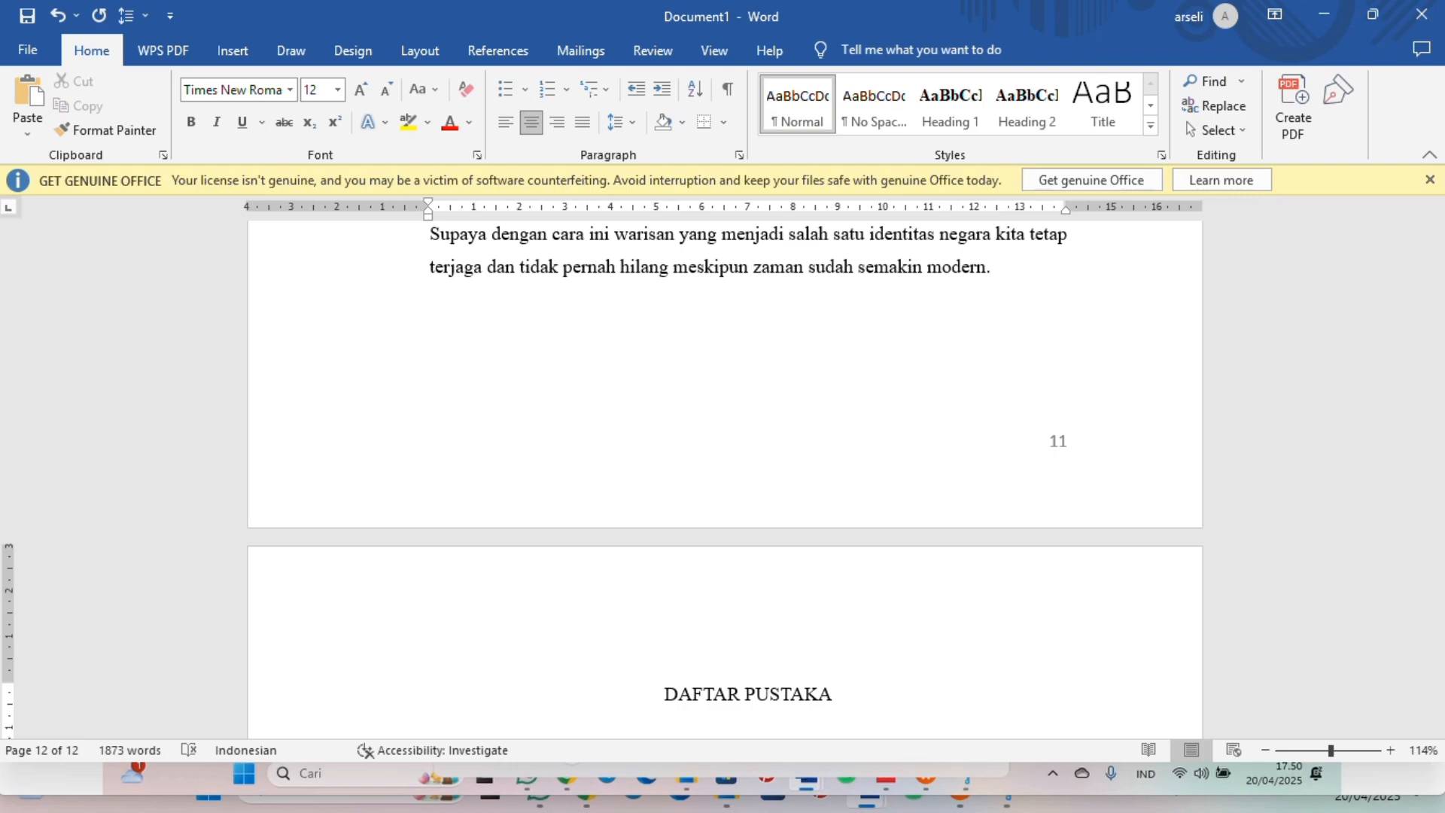
{"action": "scroll", "coordinate": [722, 482], "scroll_direction": "down", "scroll_amount": 4}
{"action": "key", "text": "Return"}
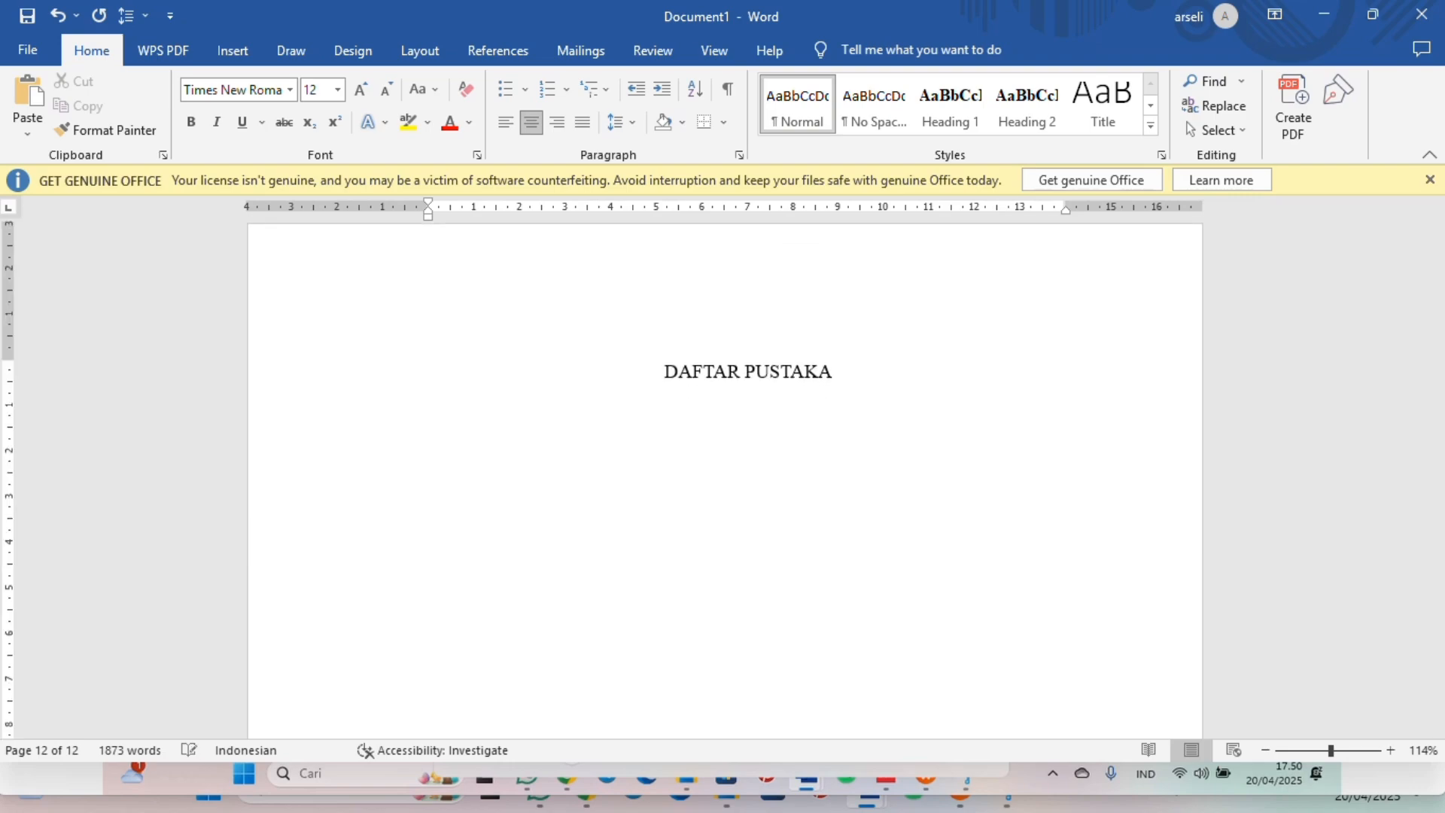
{"action": "scroll", "coordinate": [722, 481], "scroll_direction": "up", "scroll_amount": 1}
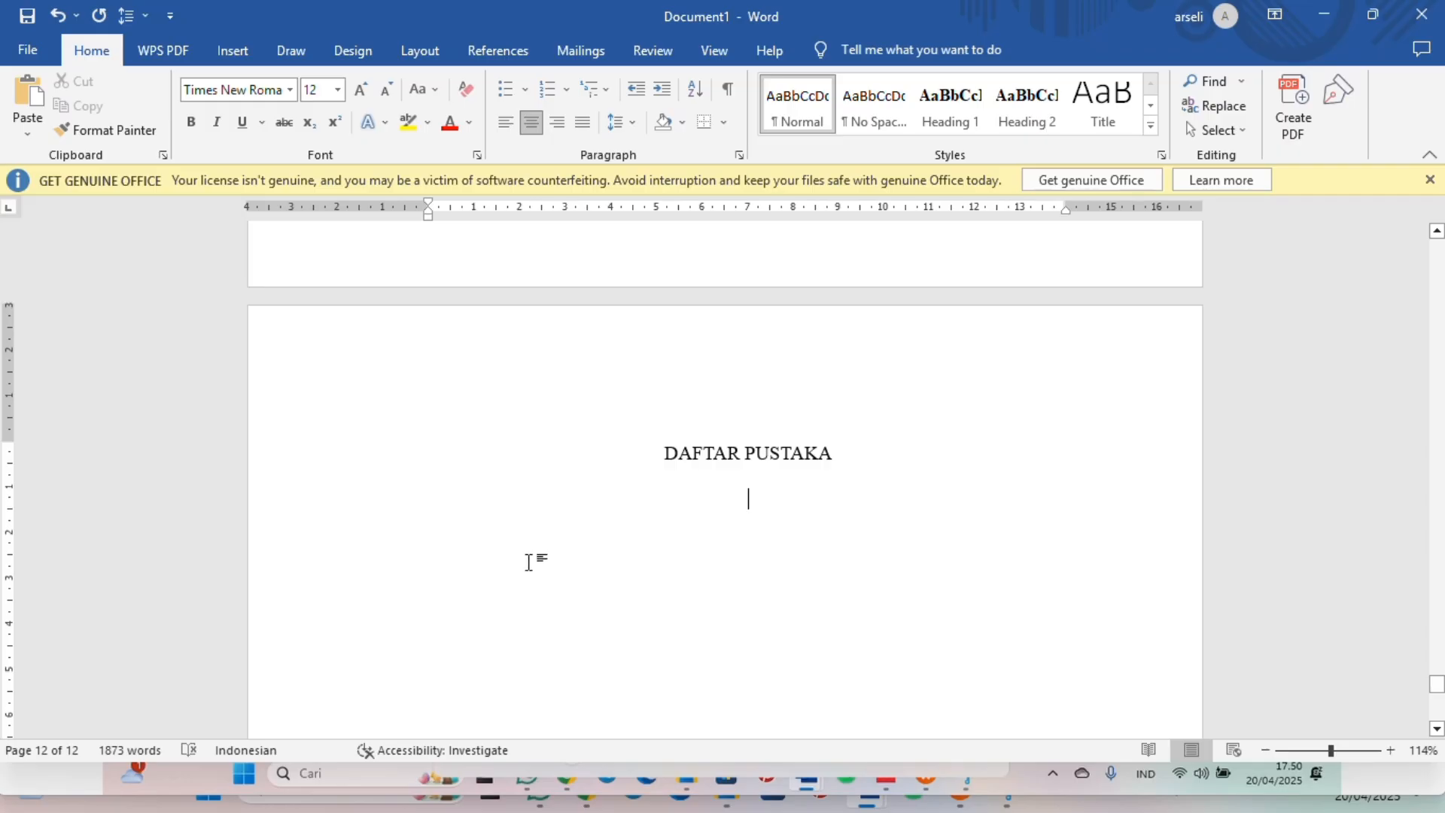
{"action": "scroll", "coordinate": [529, 561], "scroll_direction": "down", "scroll_amount": 2}
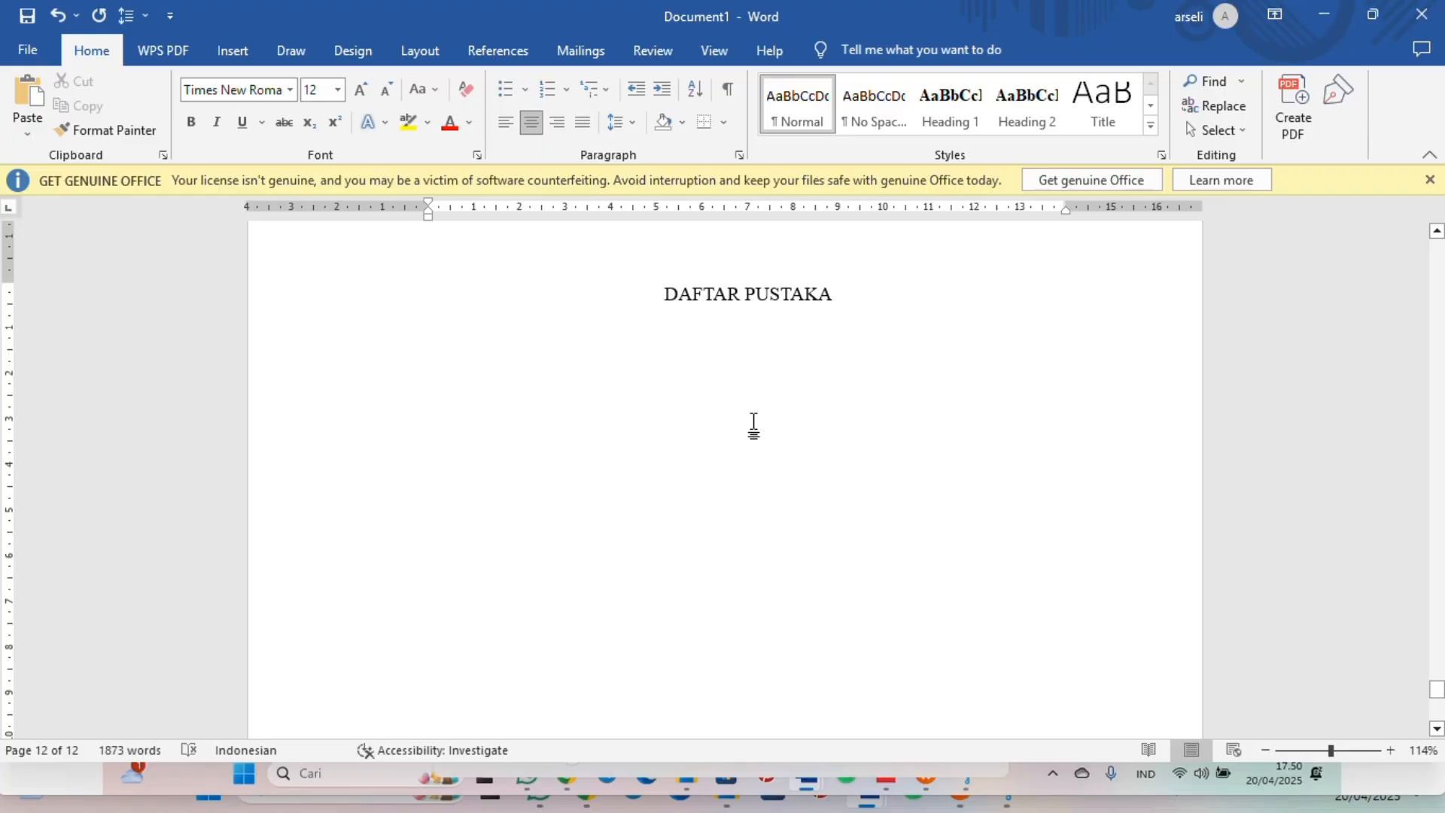
Step: Install the MS Word citation plugin from Mendeley Desktop and check for its citation tools in the MAKALAH document in Word
{"action": "left_click", "coordinate": [754, 332]}
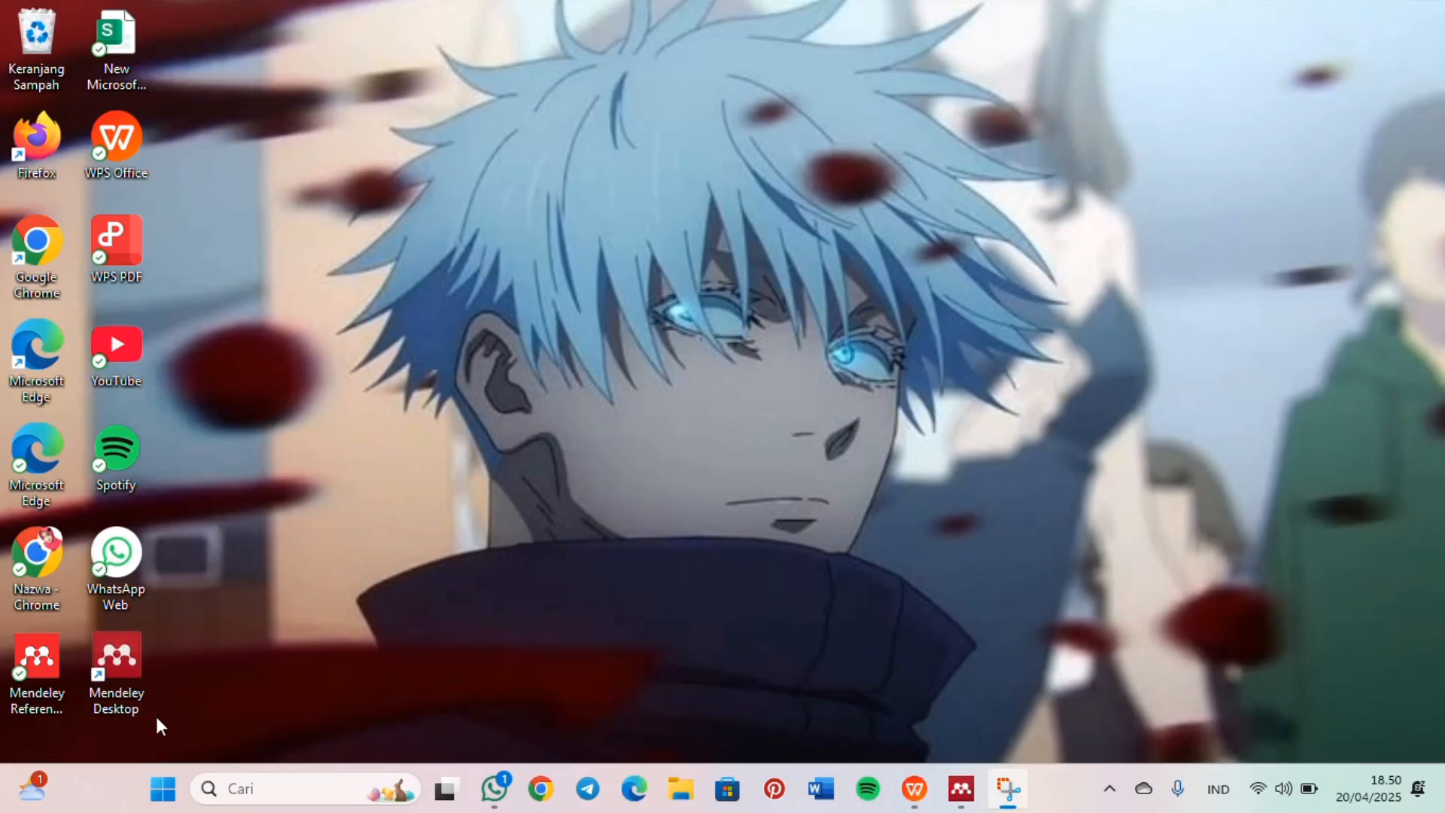
{"action": "double_click", "coordinate": [124, 674]}
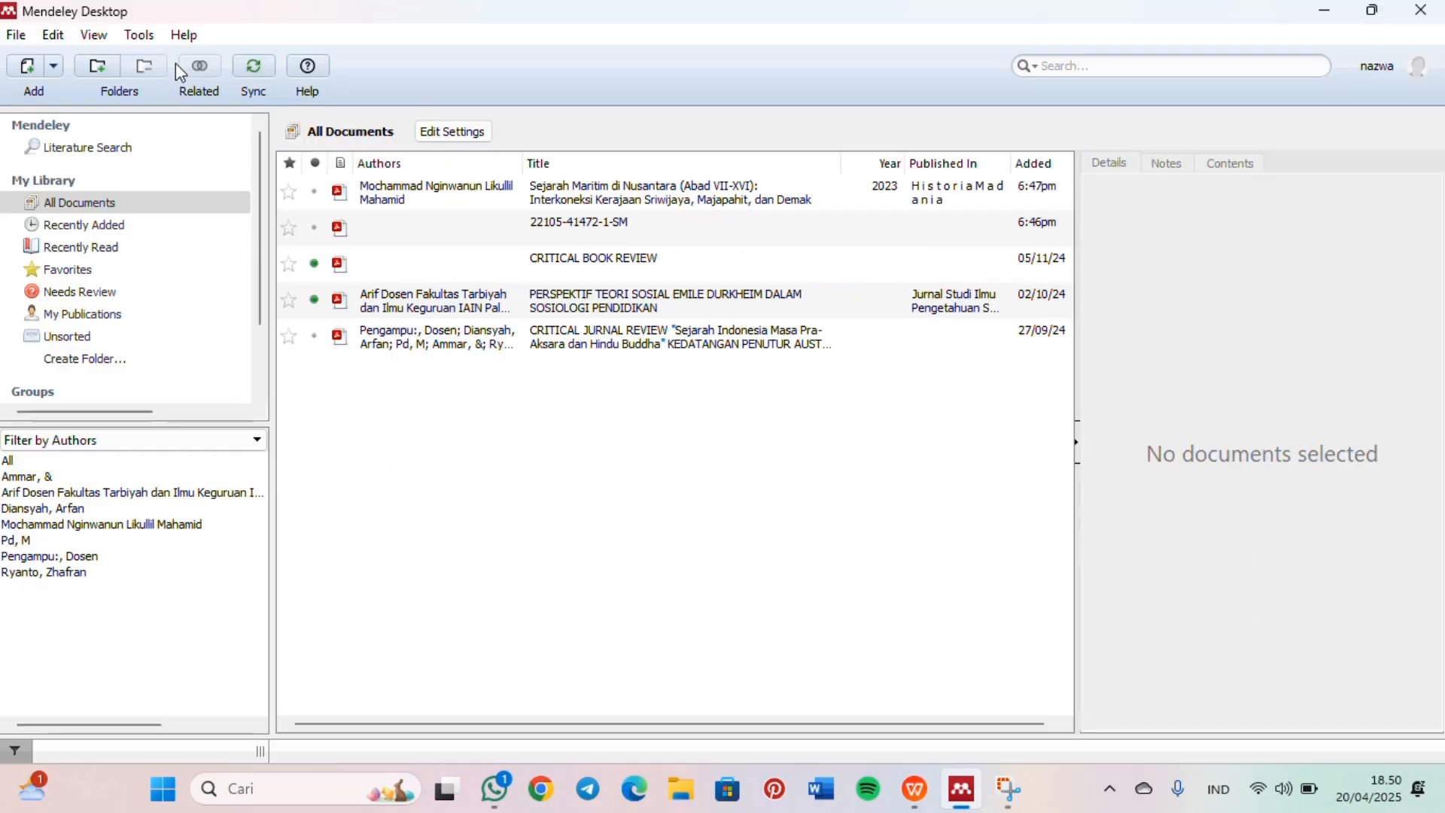
{"action": "left_click", "coordinate": [142, 39]}
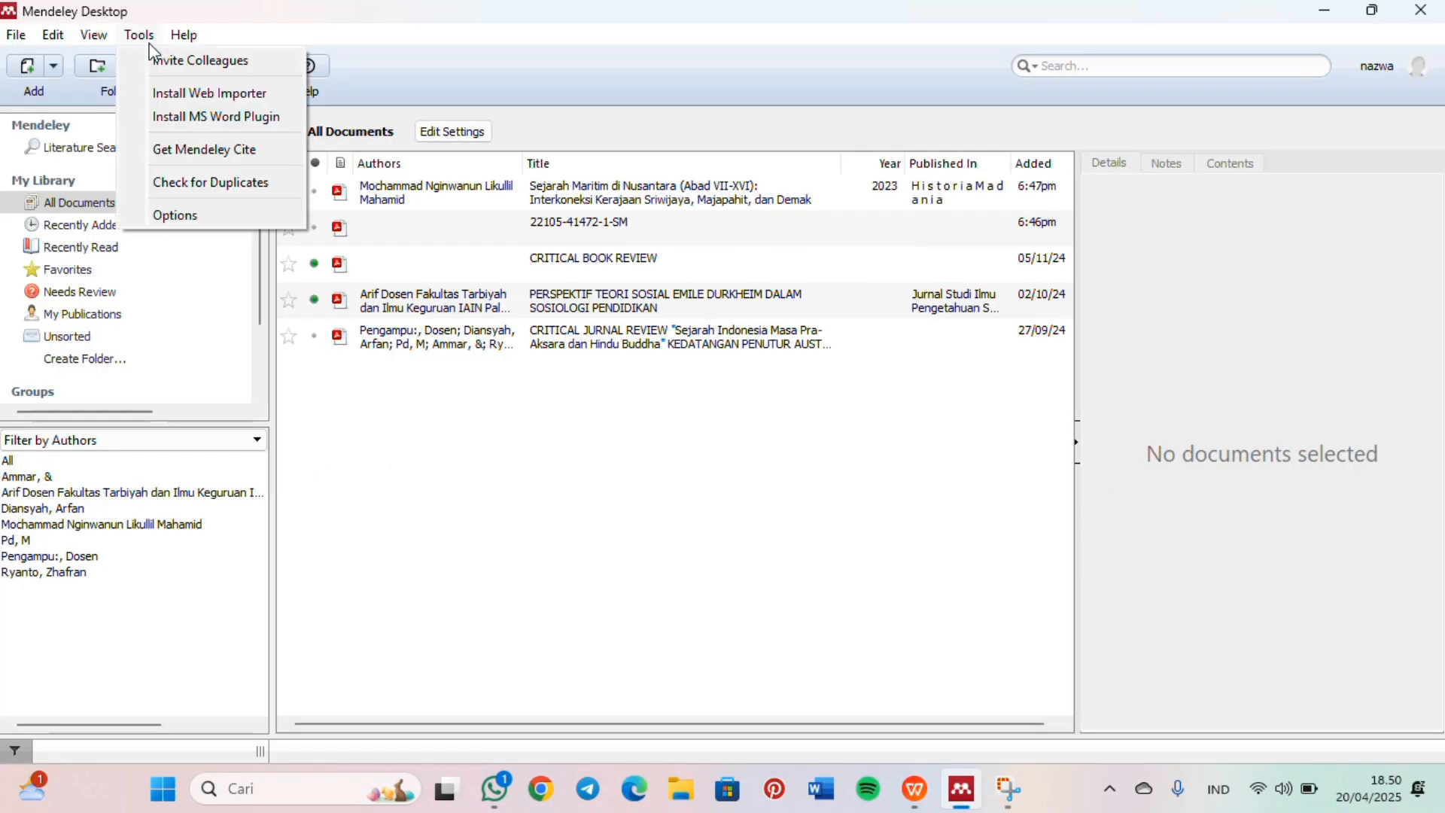
{"action": "left_click", "coordinate": [210, 130]}
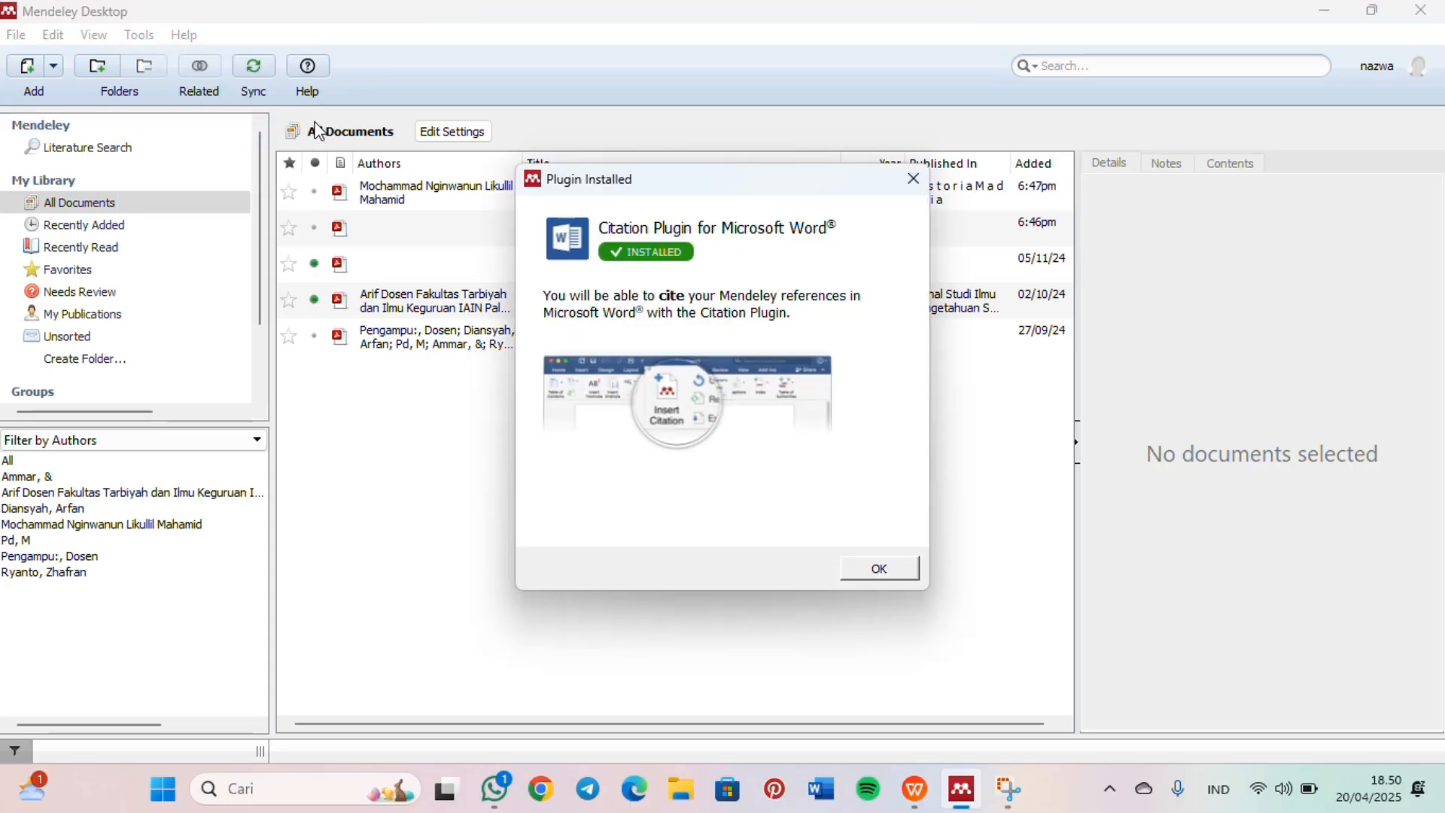
{"action": "left_click", "coordinate": [828, 799]}
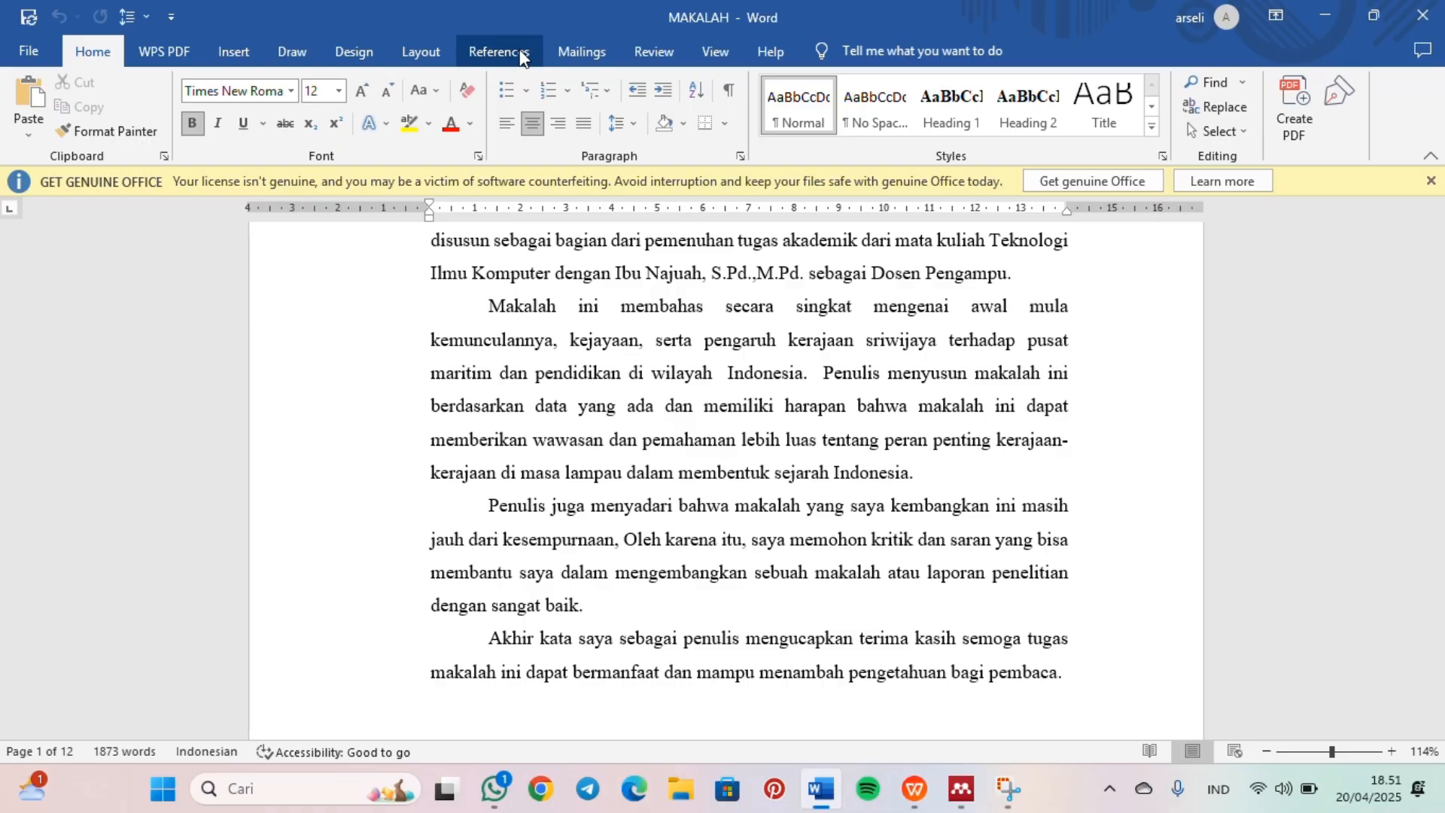
{"action": "left_click", "coordinate": [521, 56]}
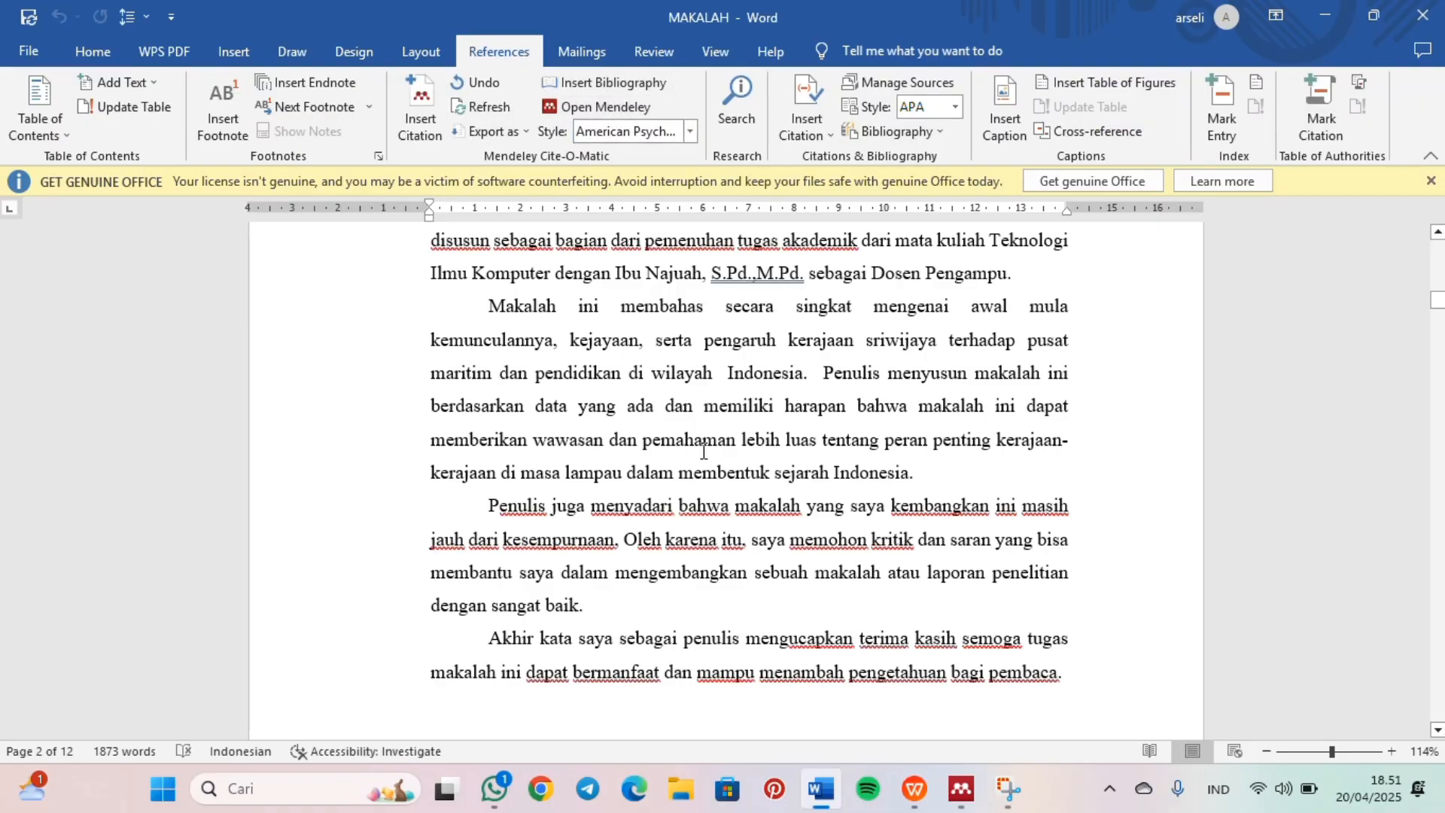
Step: In Mendeley Desktop, add the article "Sejarah Maritim di Nusantara (Abad VII-XVI)" from the Unduhan folder and review its reference details
{"action": "left_click", "coordinate": [963, 798]}
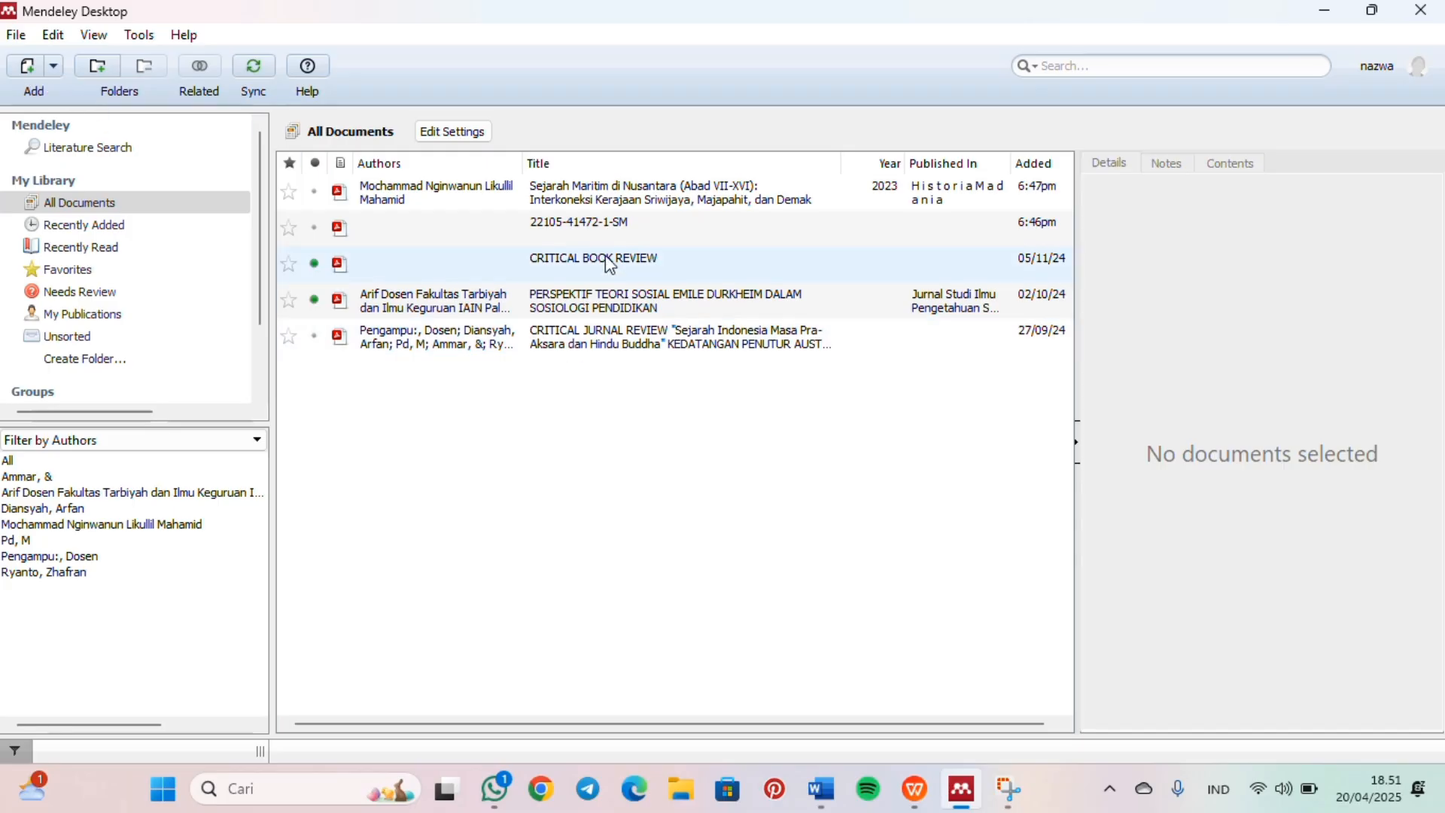
{"action": "left_click", "coordinate": [33, 64]}
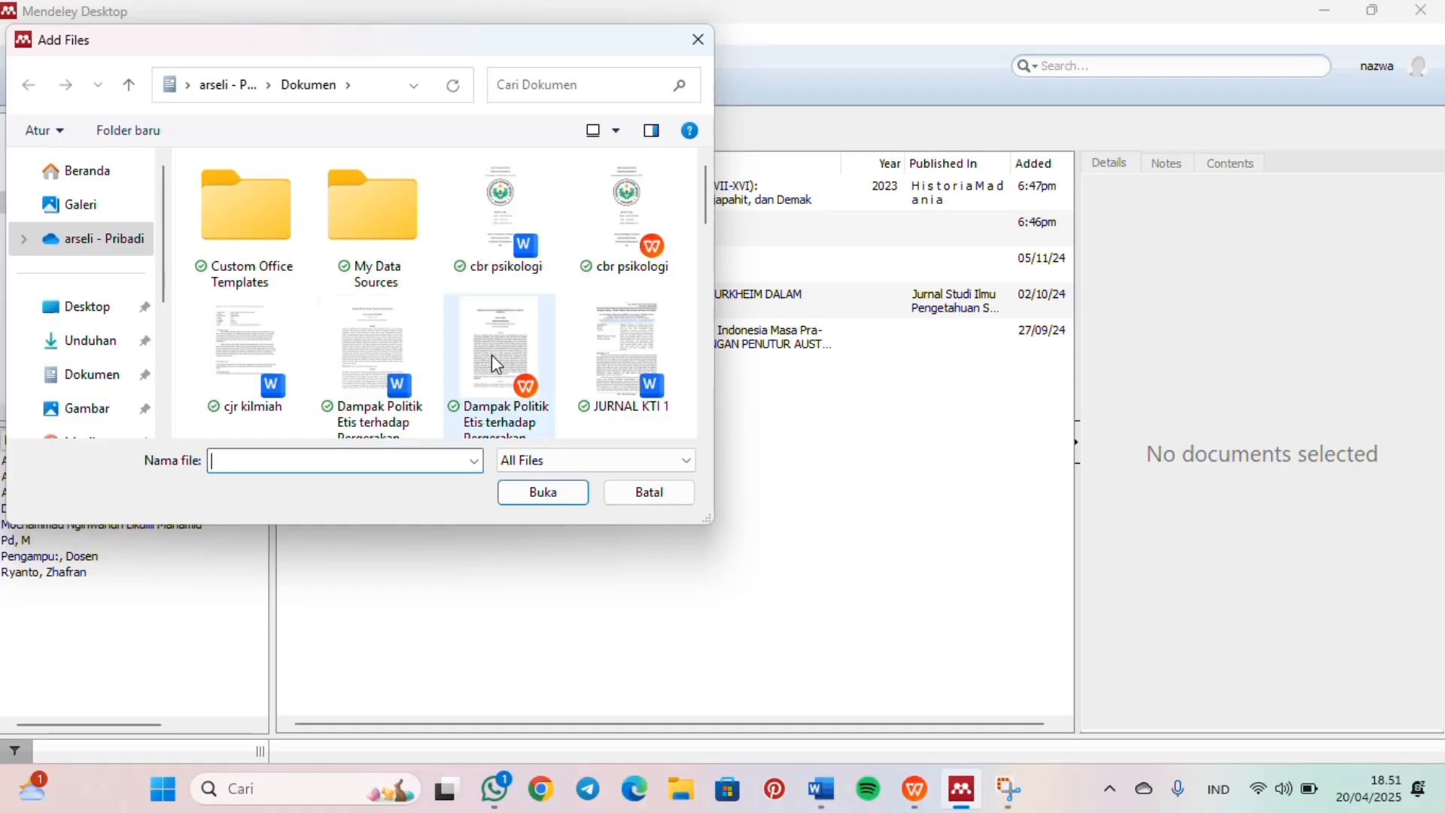
{"action": "left_click", "coordinate": [95, 341]}
{"action": "double_click", "coordinate": [295, 344]}
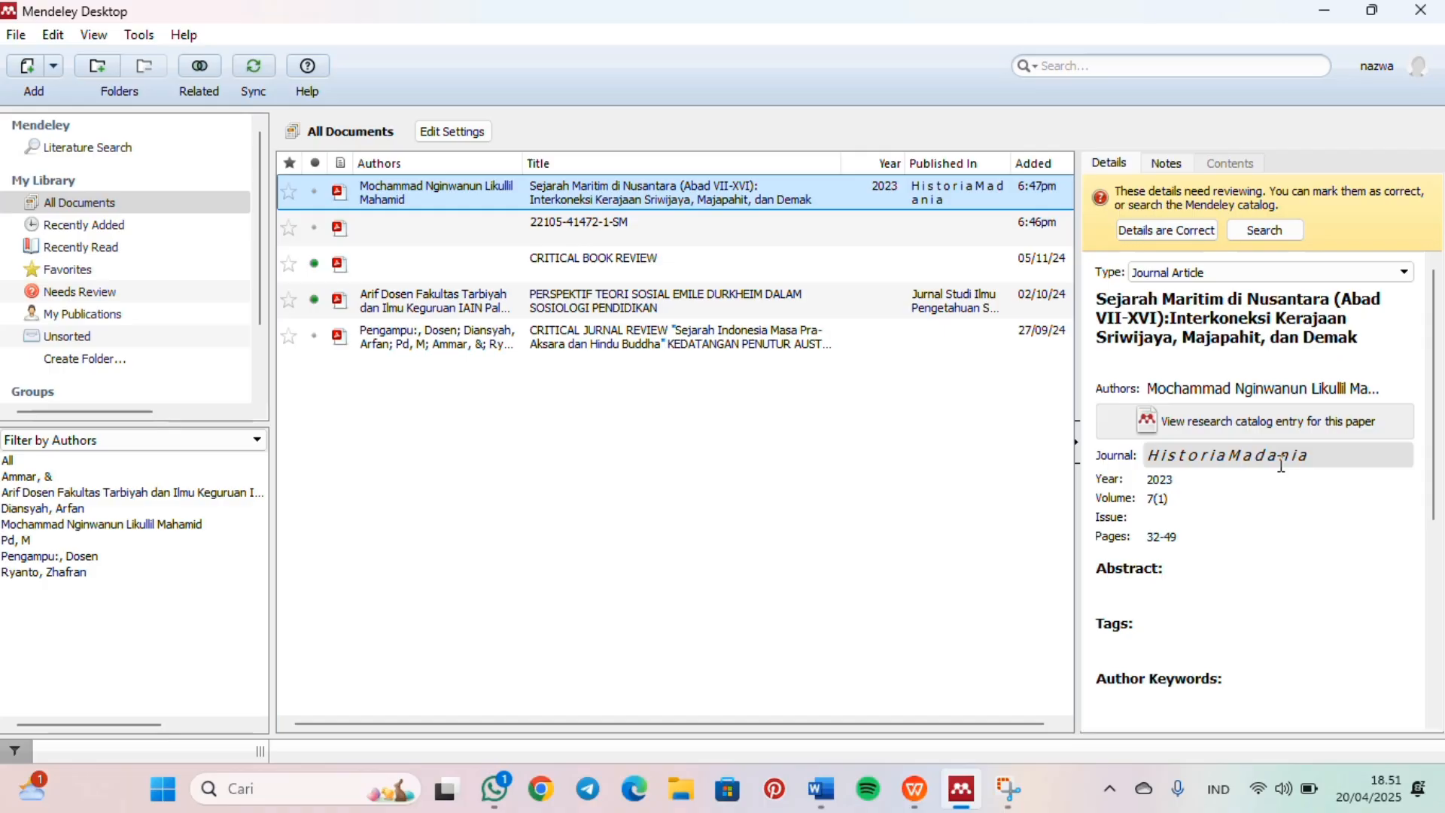
{"action": "scroll", "coordinate": [1283, 465], "scroll_direction": "down", "scroll_amount": 8}
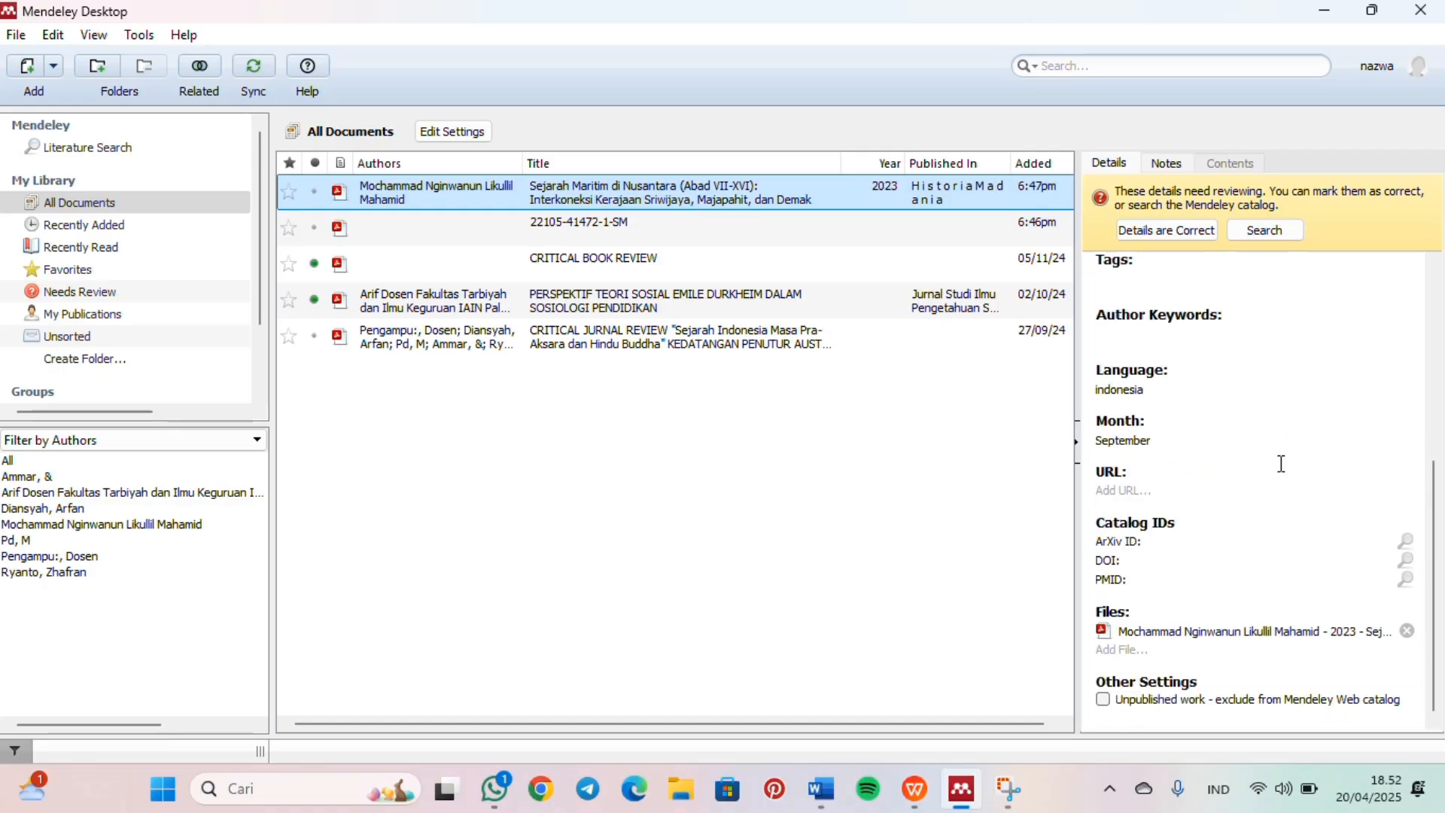
{"action": "scroll", "coordinate": [1283, 465], "scroll_direction": "up", "scroll_amount": 8}
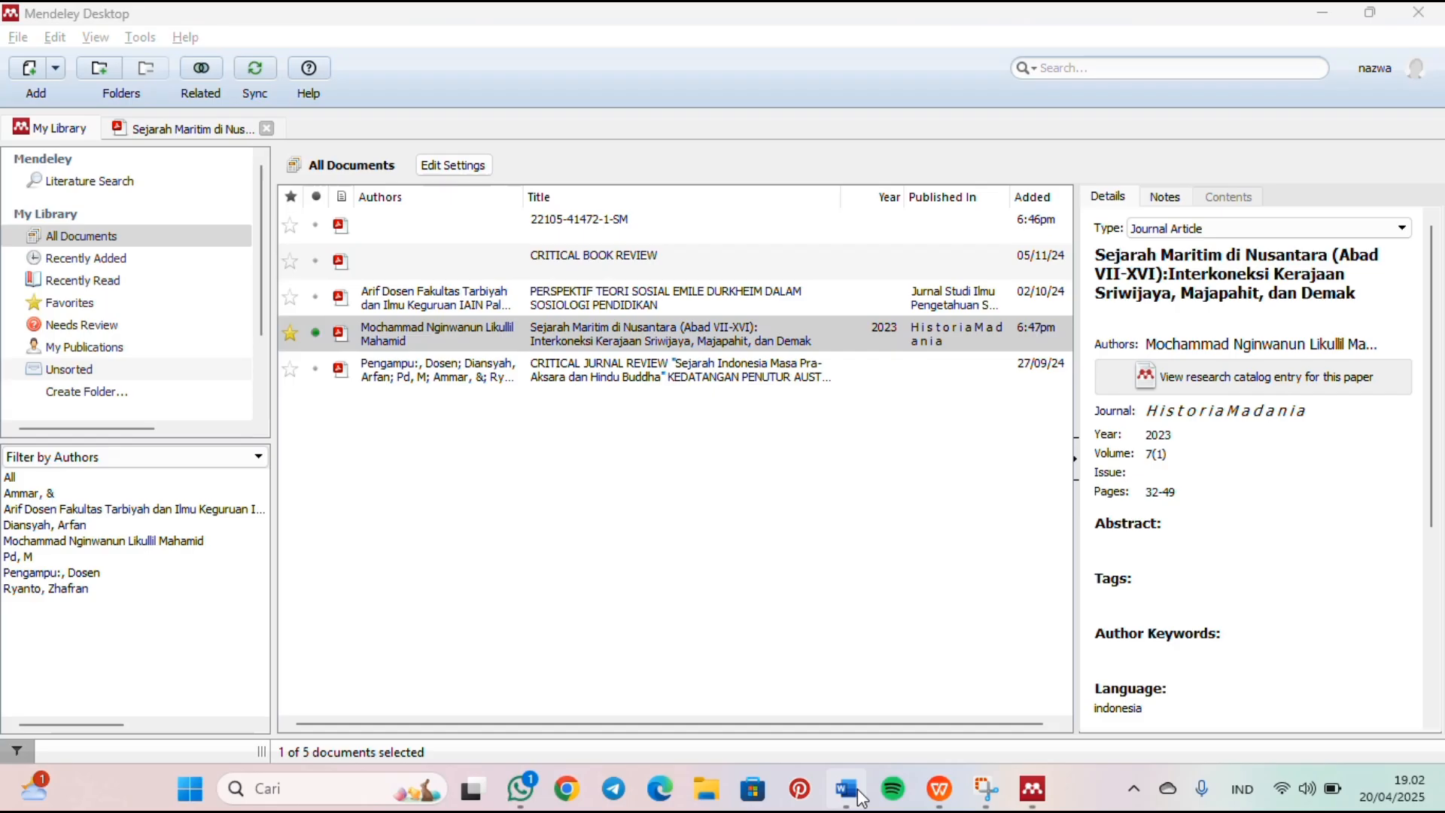
Step: In Word, insert a Mendeley citation of the 2023 article "Sejarah Maritim di Nusantara" after the page 6 paragraph ending "hulu Jambi (Melayu)."
{"action": "left_click", "coordinate": [857, 792]}
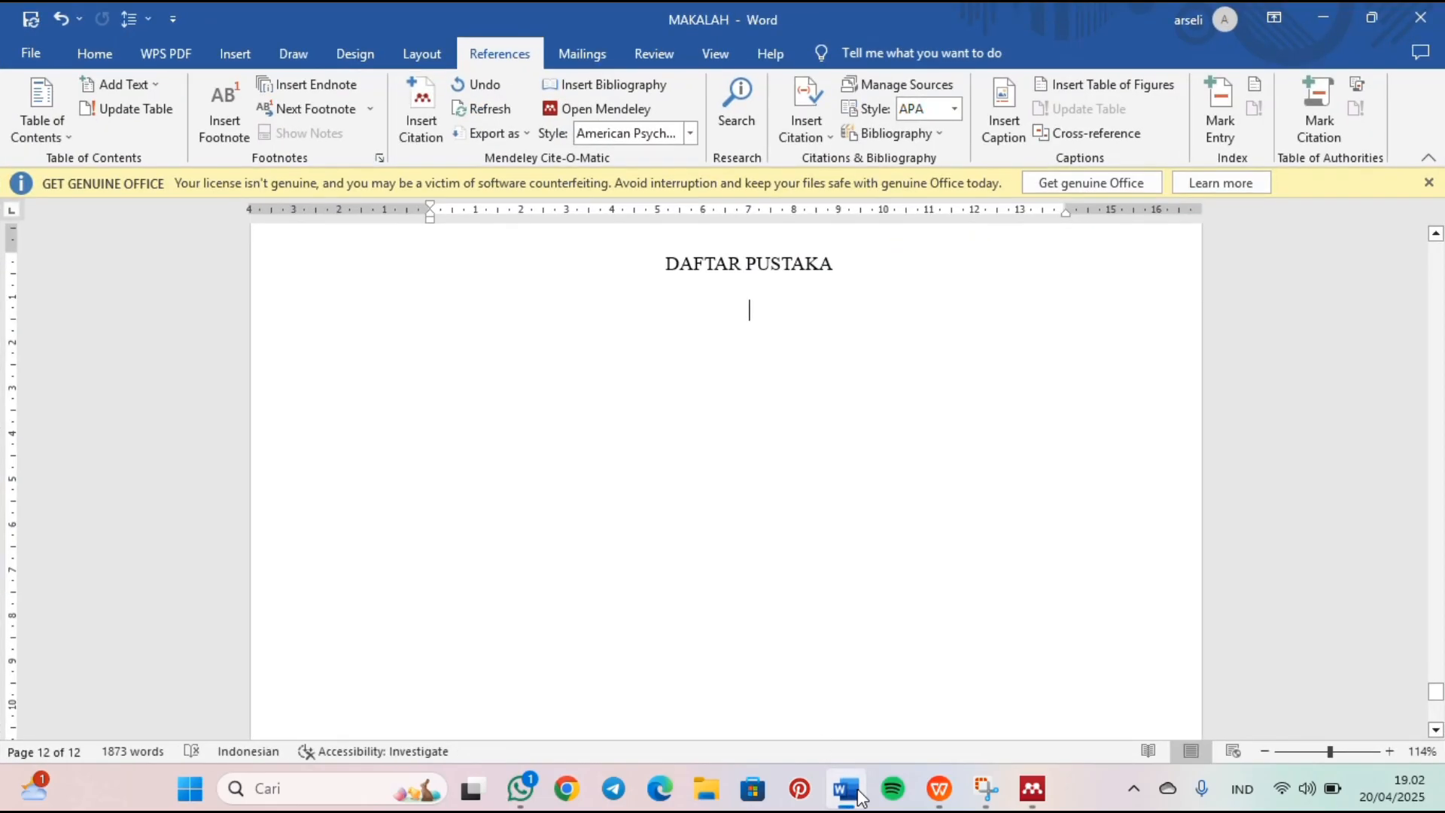
{"action": "scroll", "coordinate": [716, 490], "scroll_direction": "up", "scroll_amount": 10}
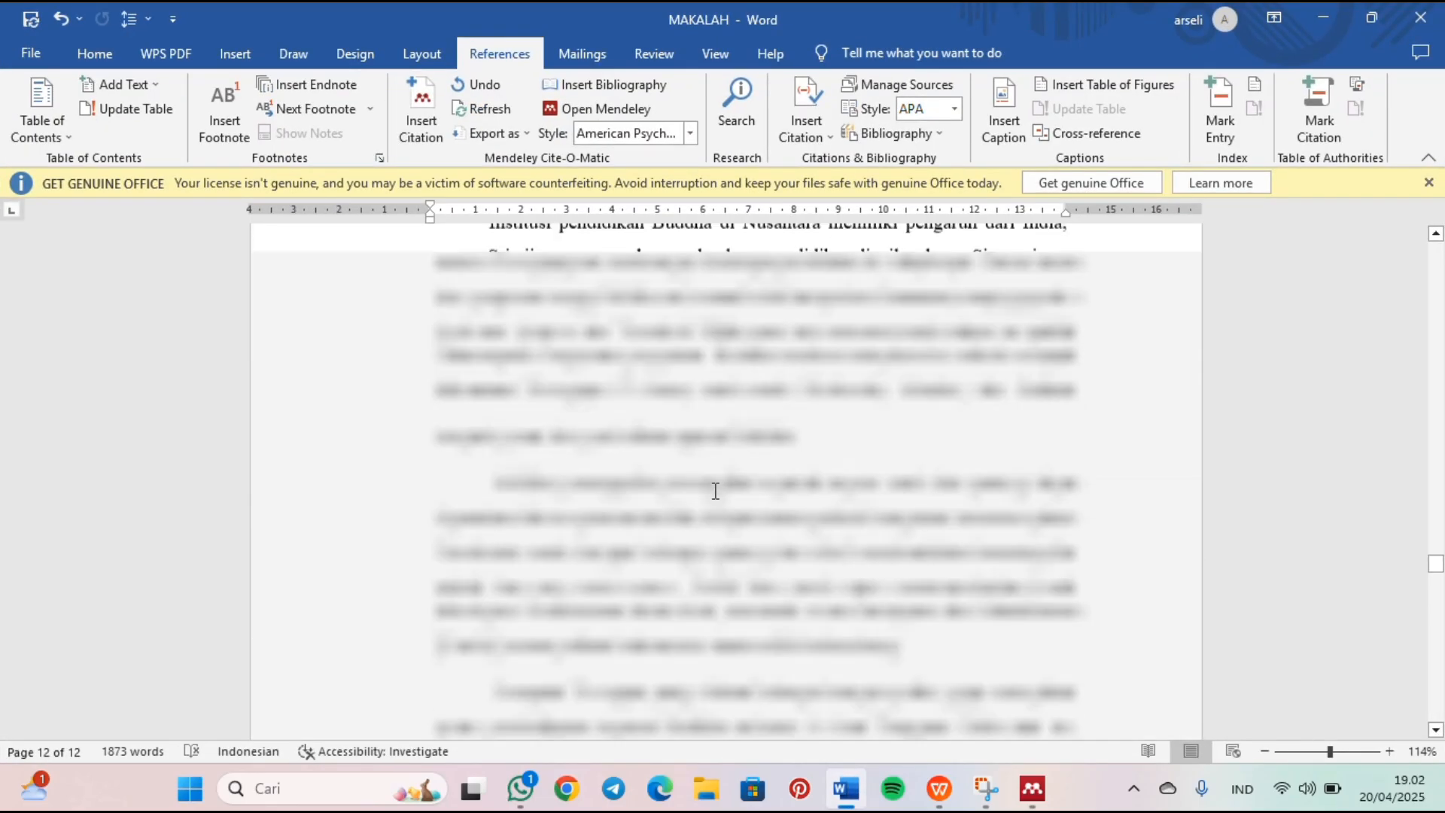
{"action": "scroll", "coordinate": [716, 490], "scroll_direction": "up", "scroll_amount": 15}
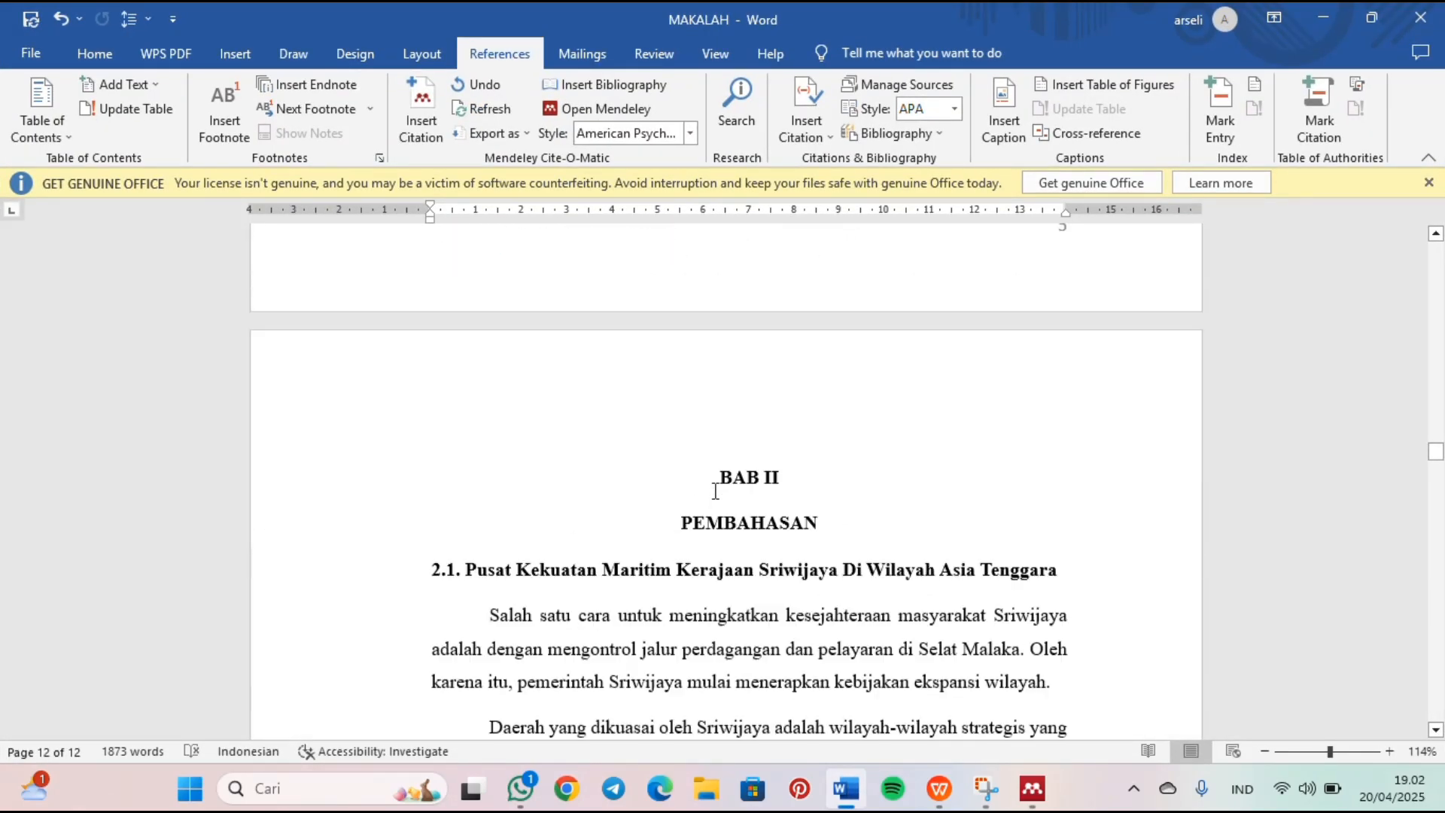
{"action": "scroll", "coordinate": [716, 491], "scroll_direction": "down", "scroll_amount": 8}
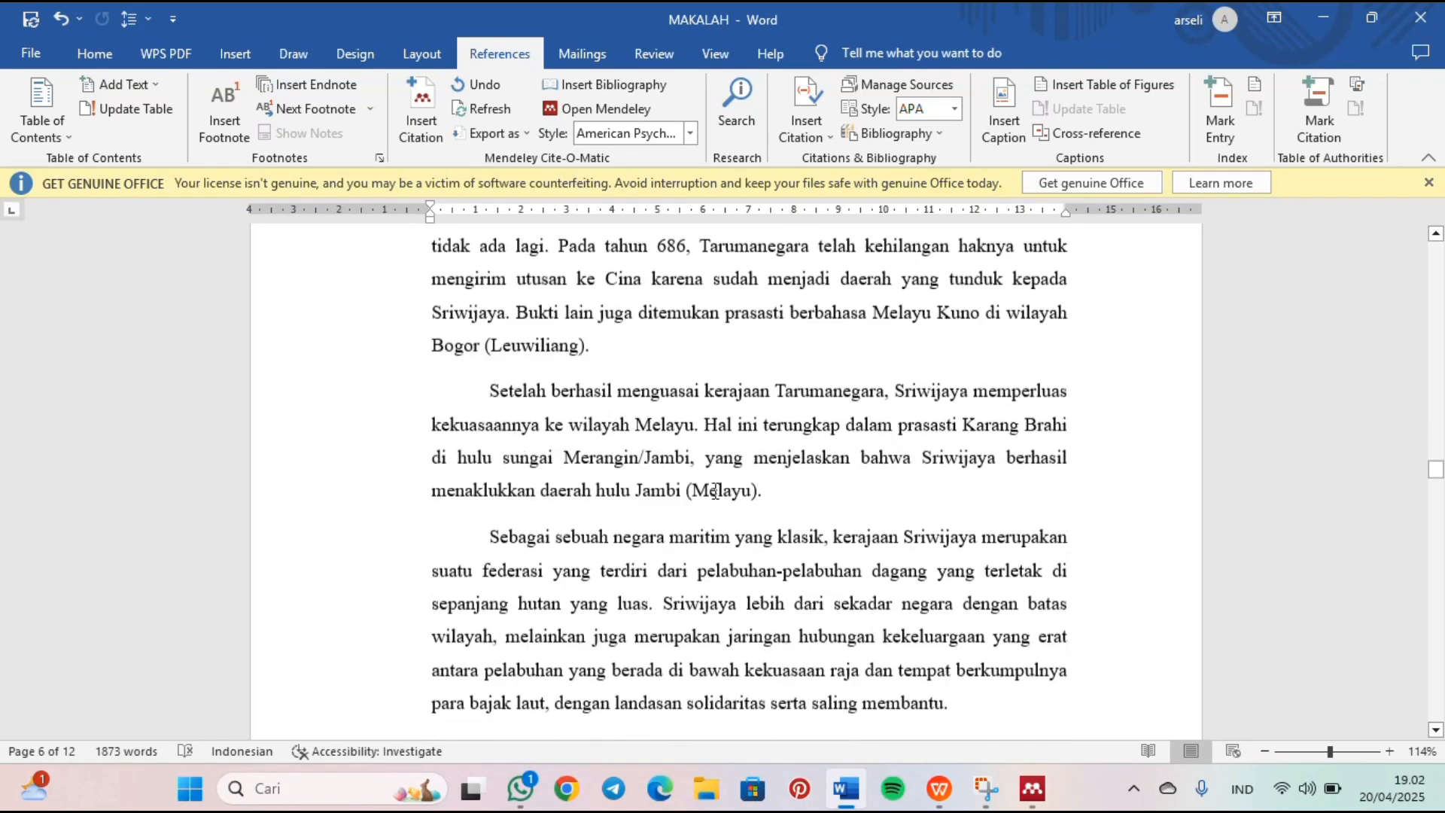
{"action": "scroll", "coordinate": [715, 489], "scroll_direction": "down", "scroll_amount": 1}
{"action": "left_click", "coordinate": [789, 392]}
{"action": "scroll", "coordinate": [789, 391], "scroll_direction": "up", "scroll_amount": 1}
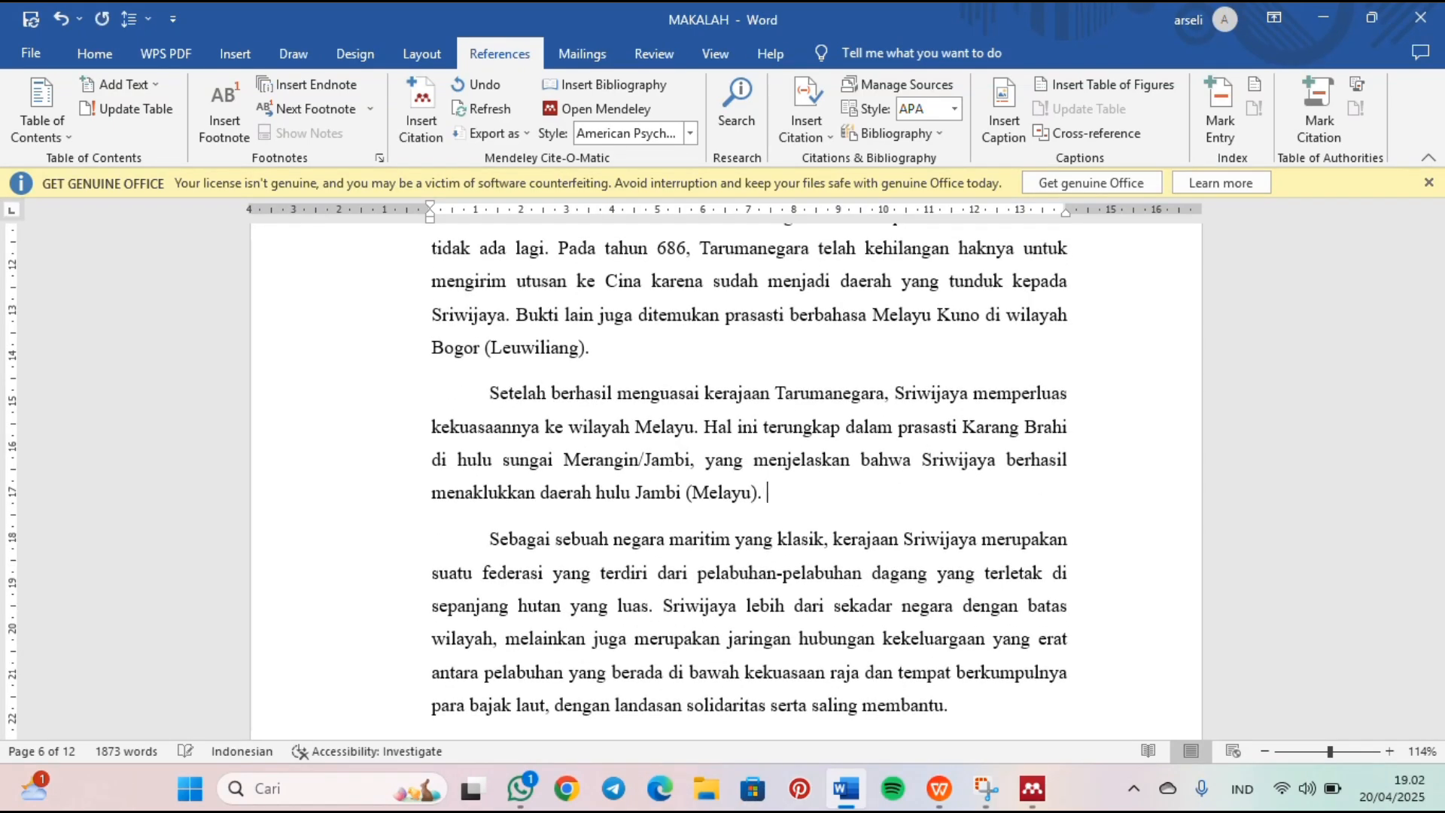
{"action": "scroll", "coordinate": [632, 415], "scroll_direction": "up", "scroll_amount": 1}
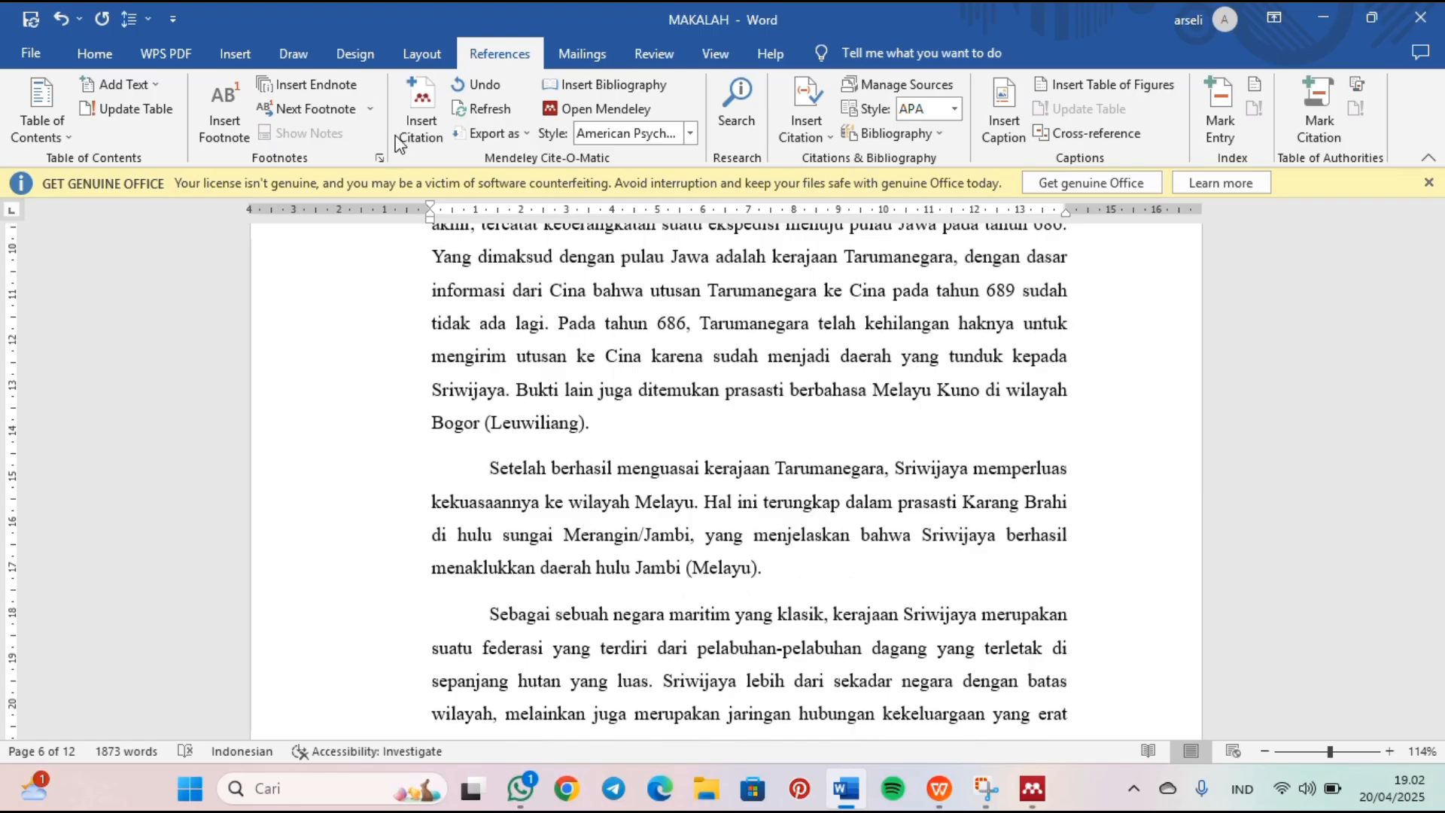
{"action": "left_click", "coordinate": [421, 124]}
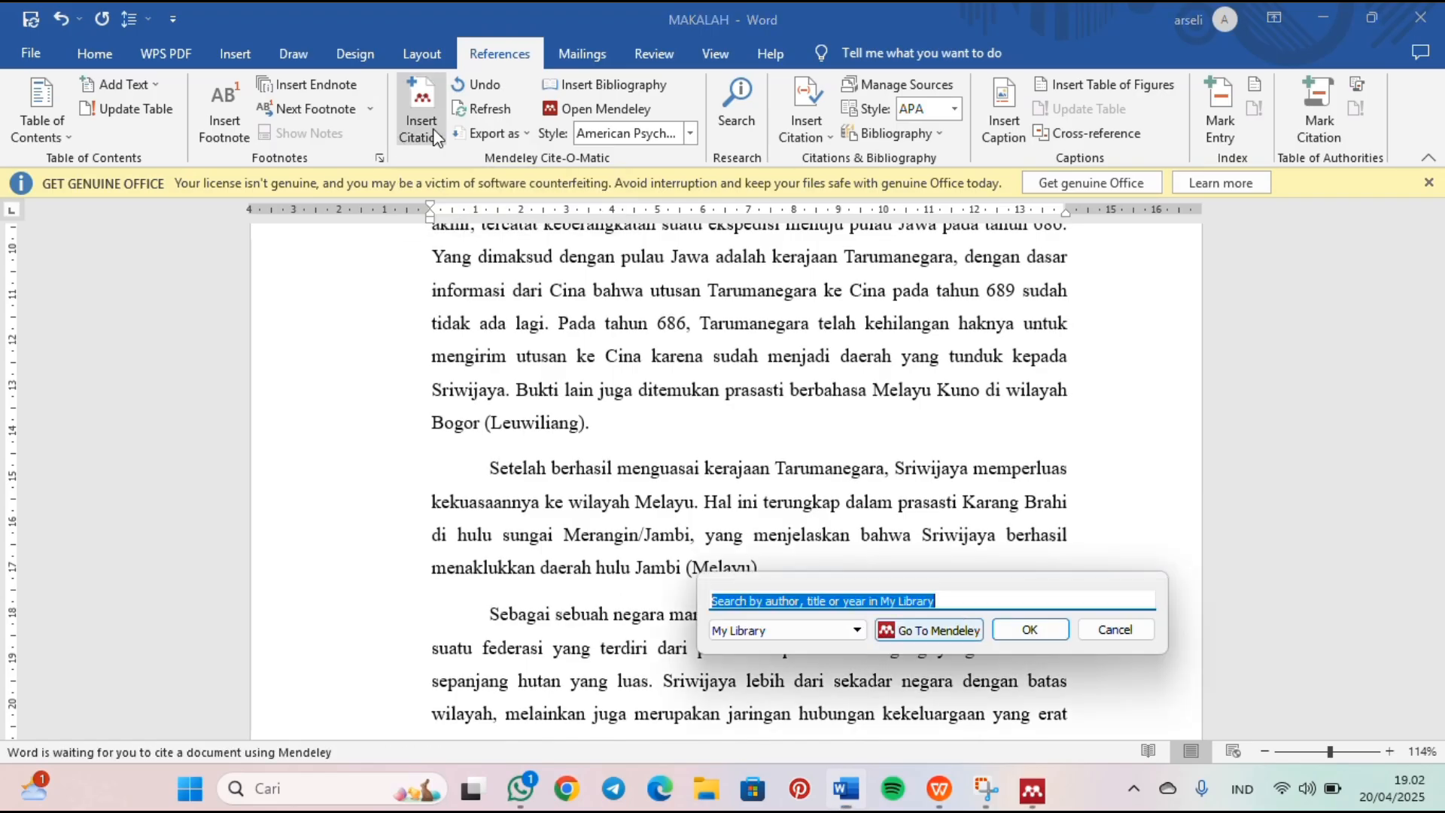
{"action": "left_click", "coordinate": [972, 603]}
{"action": "type", "text": "MO"}
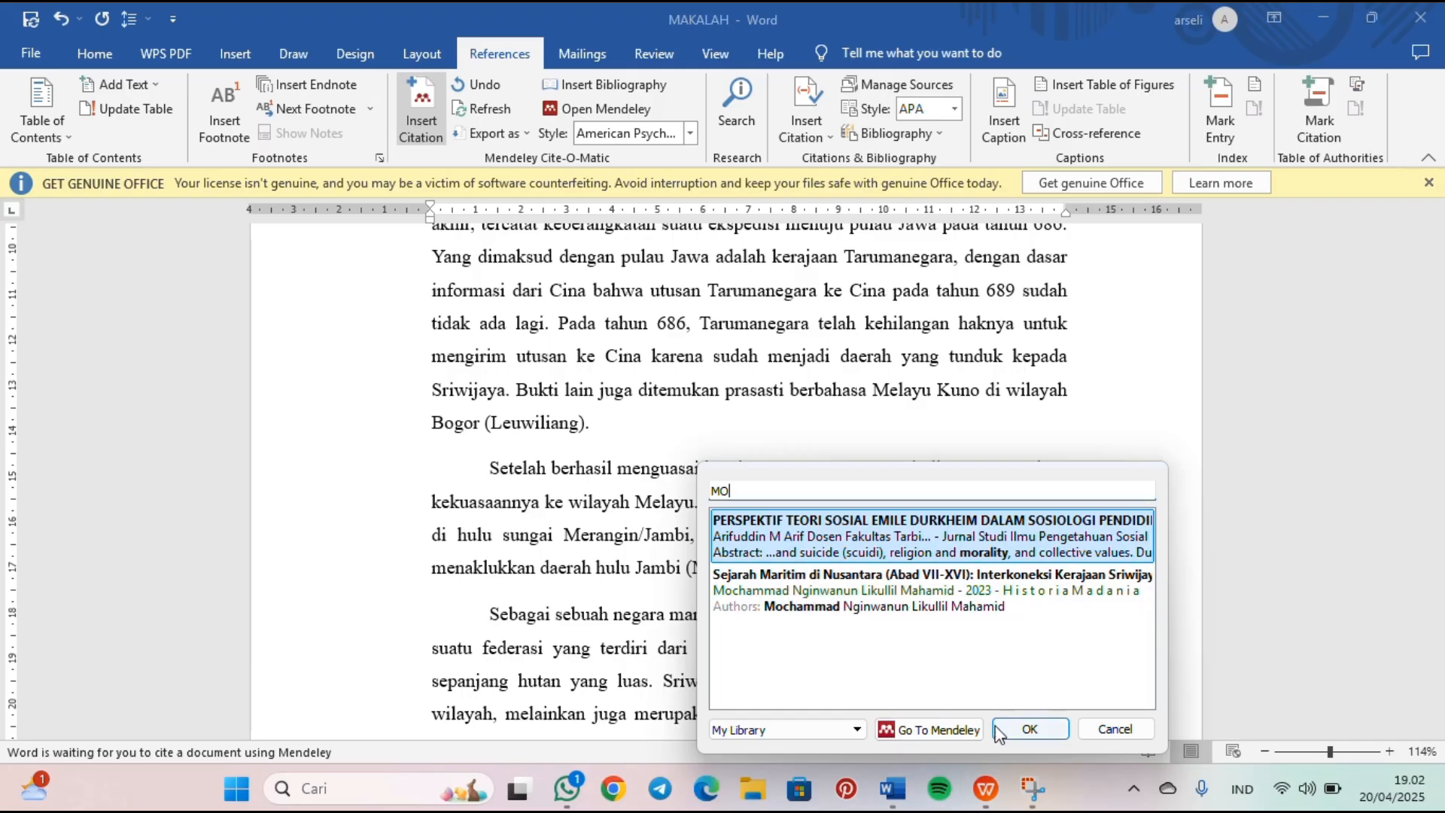
{"action": "left_click", "coordinate": [911, 602]}
{"action": "left_click", "coordinate": [910, 595]}
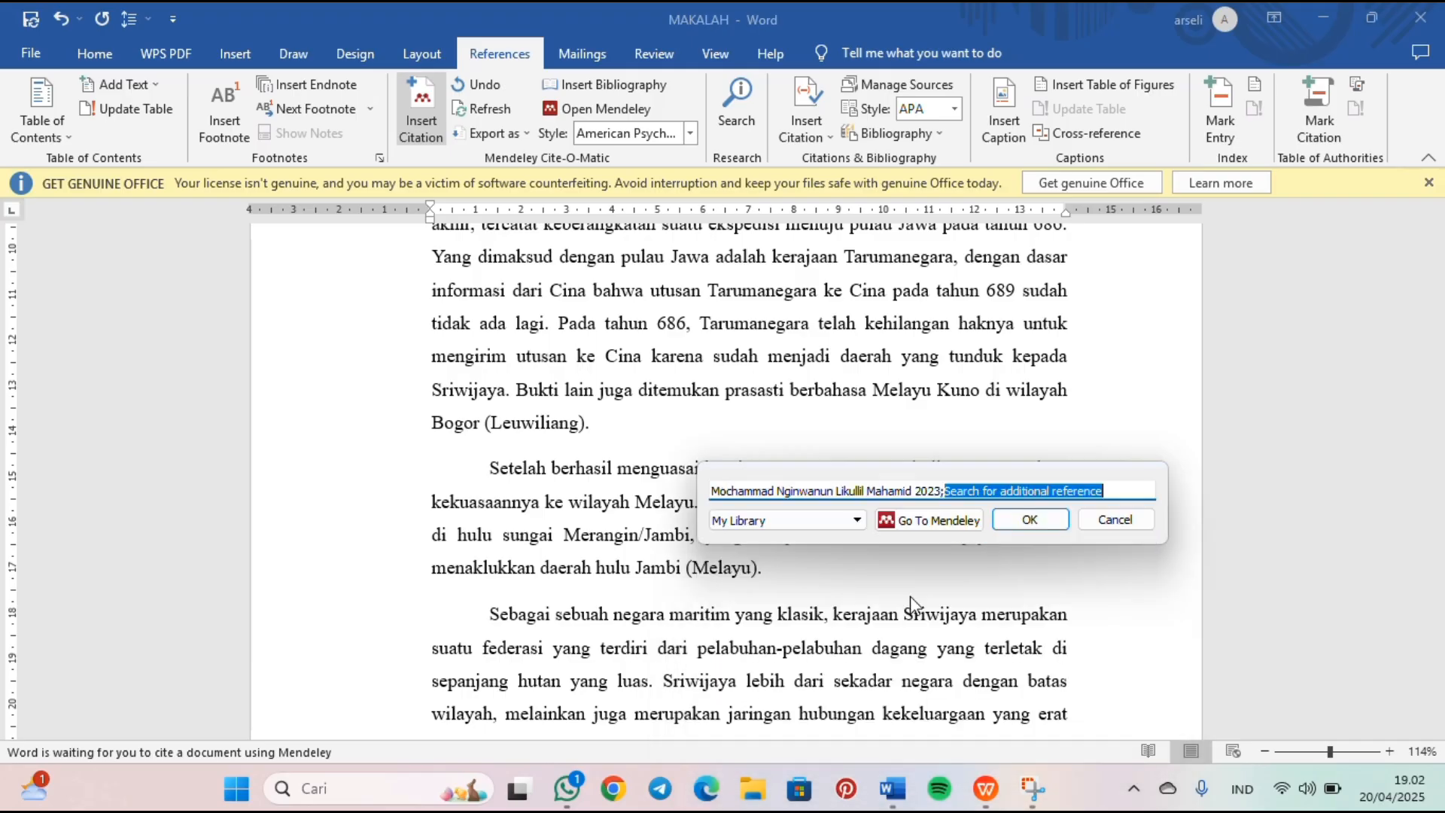
{"action": "left_click", "coordinate": [1054, 512]}
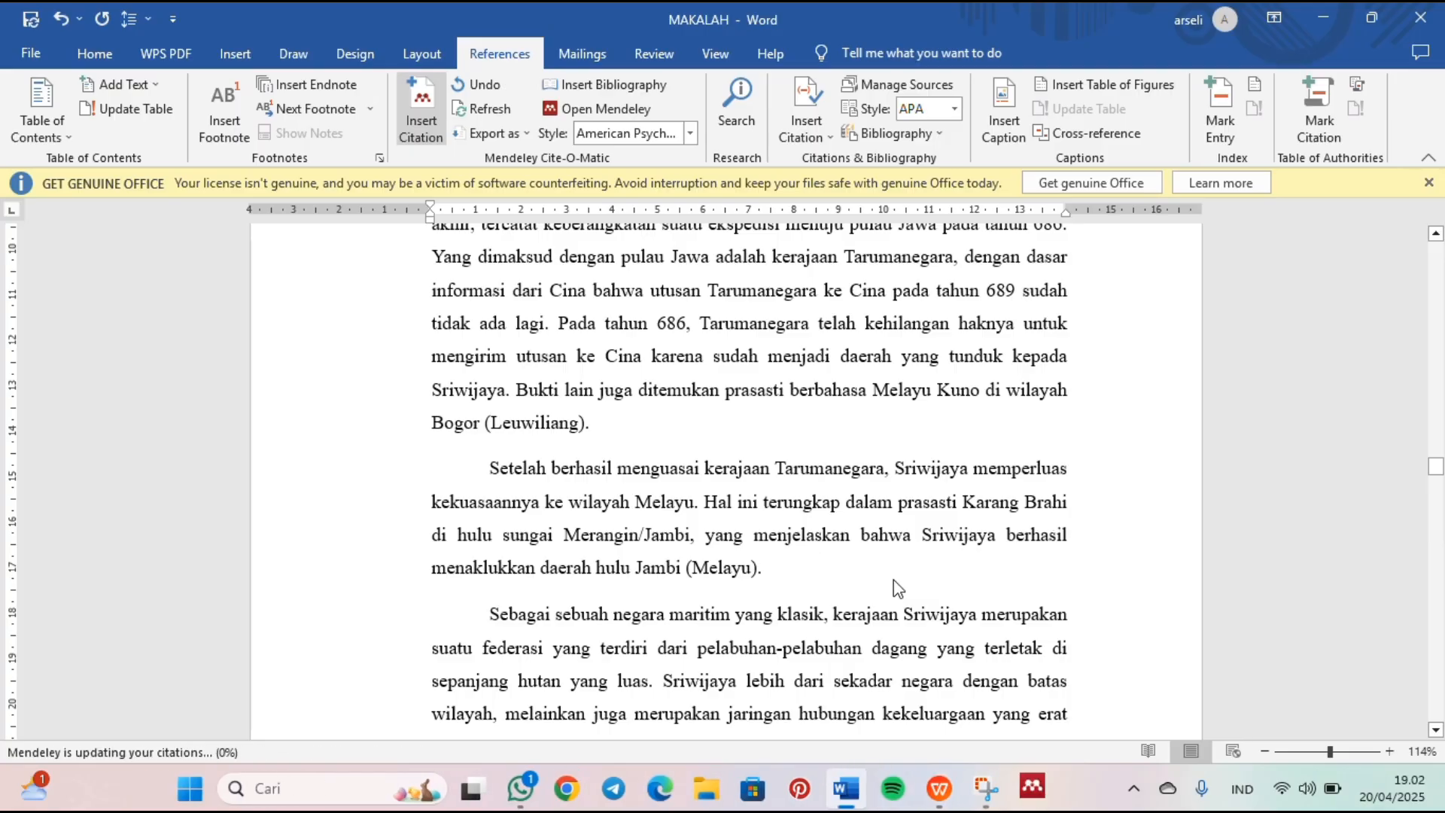
Step: Insert a citation of the same article below the "DAFTAR PUSTAKA" heading on page 12, choosing it in the Mendeley library
{"action": "scroll", "coordinate": [891, 581], "scroll_direction": "down", "scroll_amount": 1}
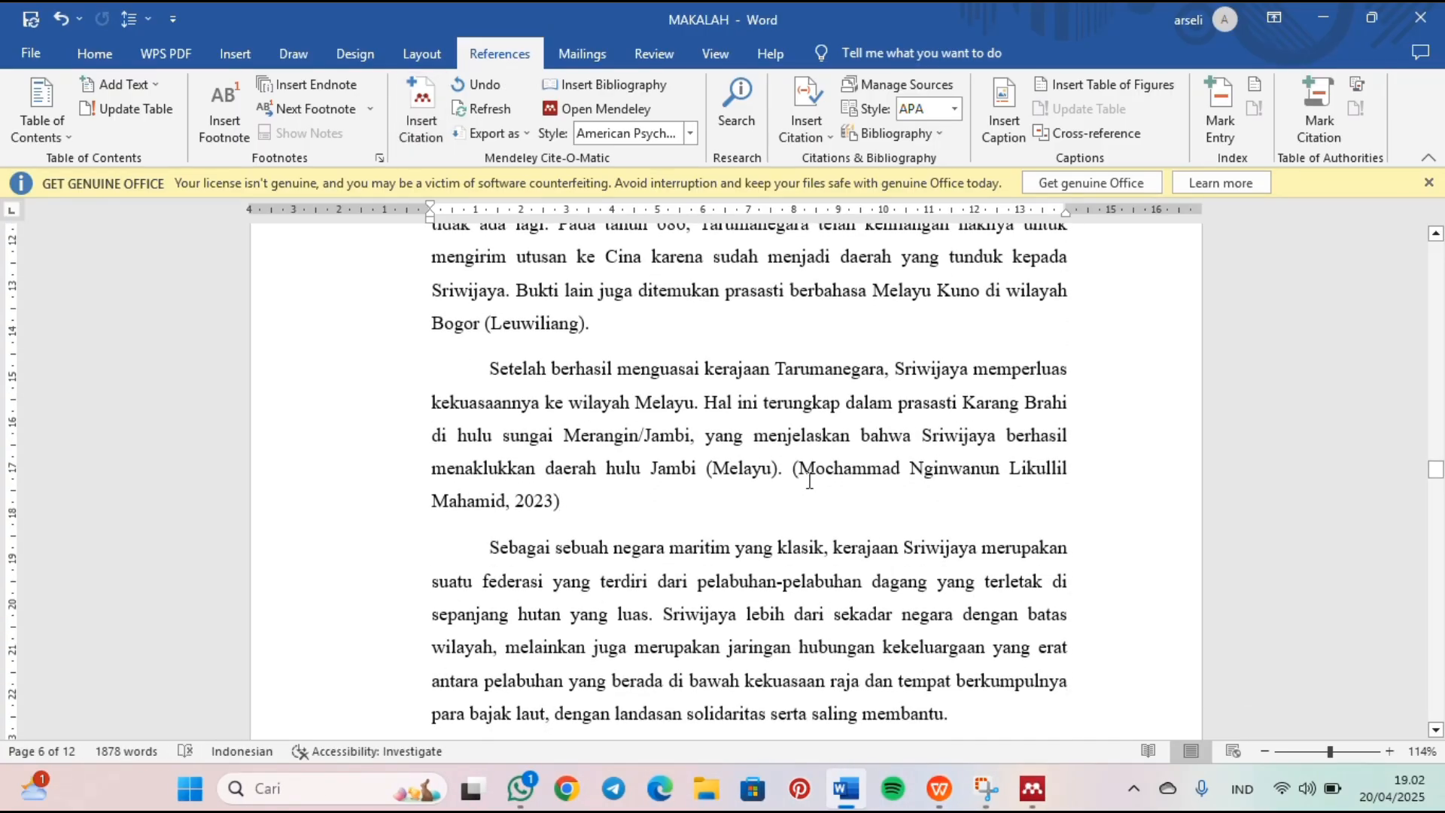
{"action": "scroll", "coordinate": [862, 543], "scroll_direction": "down", "scroll_amount": 20}
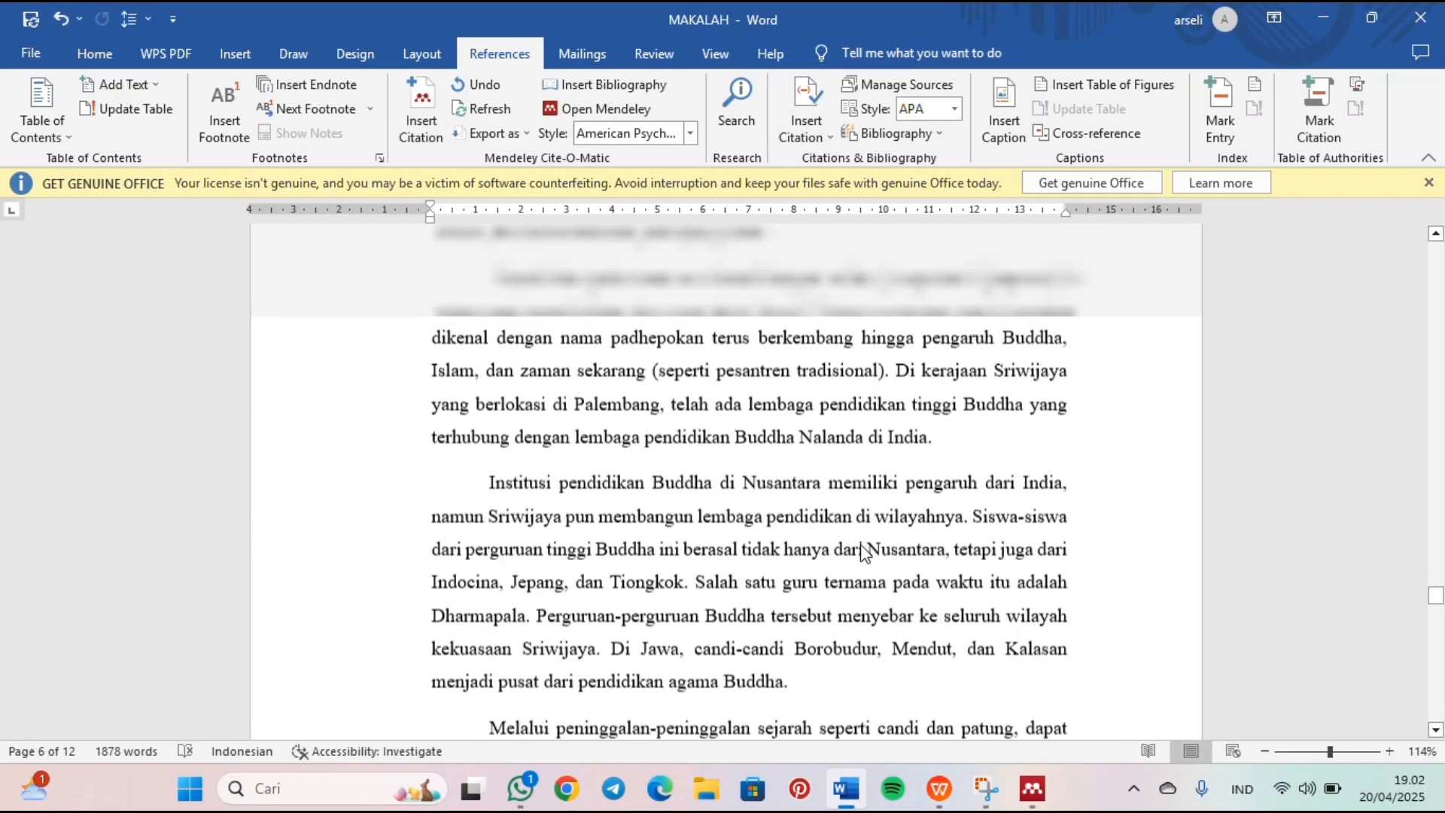
{"action": "scroll", "coordinate": [863, 544], "scroll_direction": "down", "scroll_amount": 10}
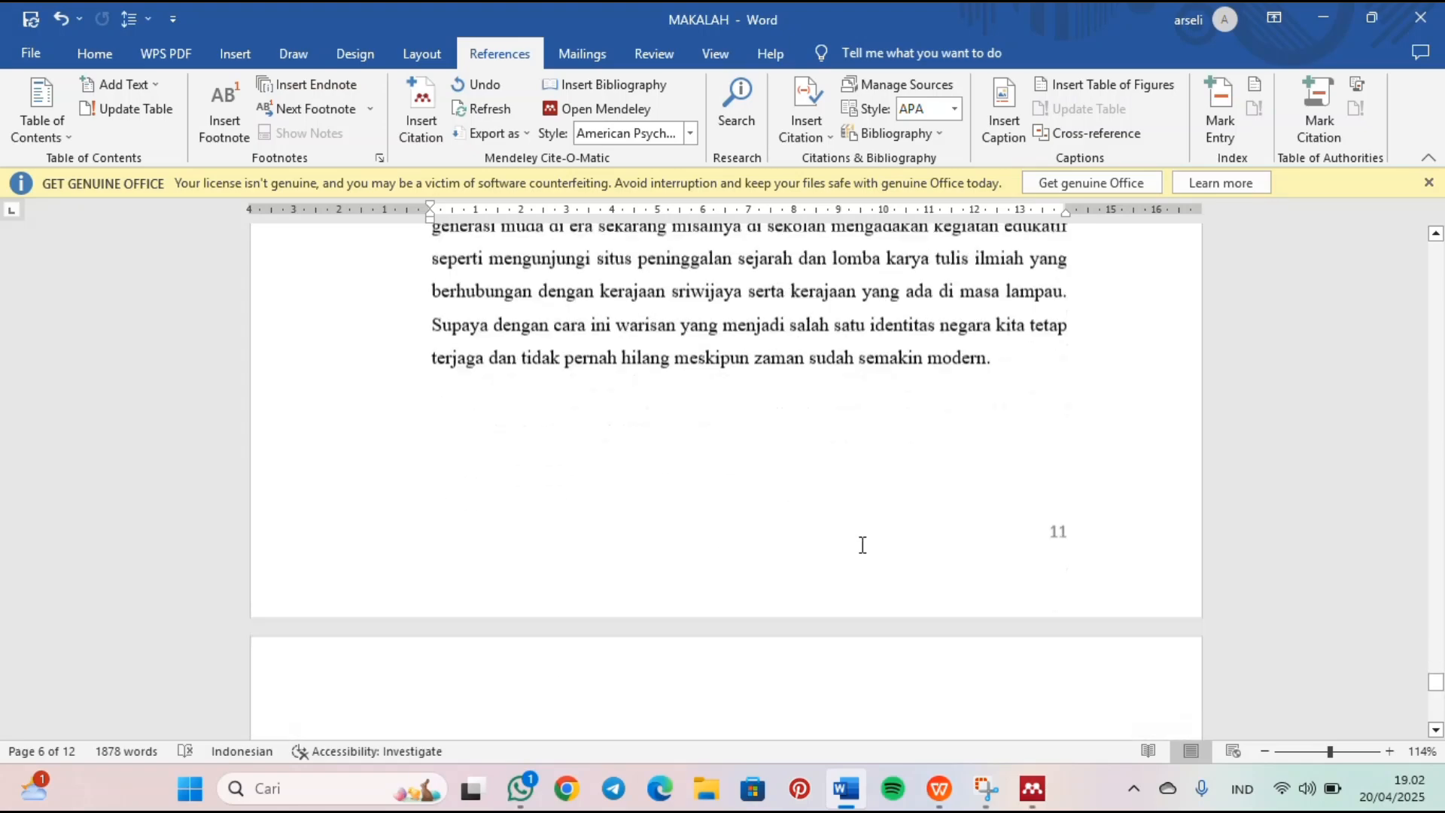
{"action": "right_click", "coordinate": [862, 545]}
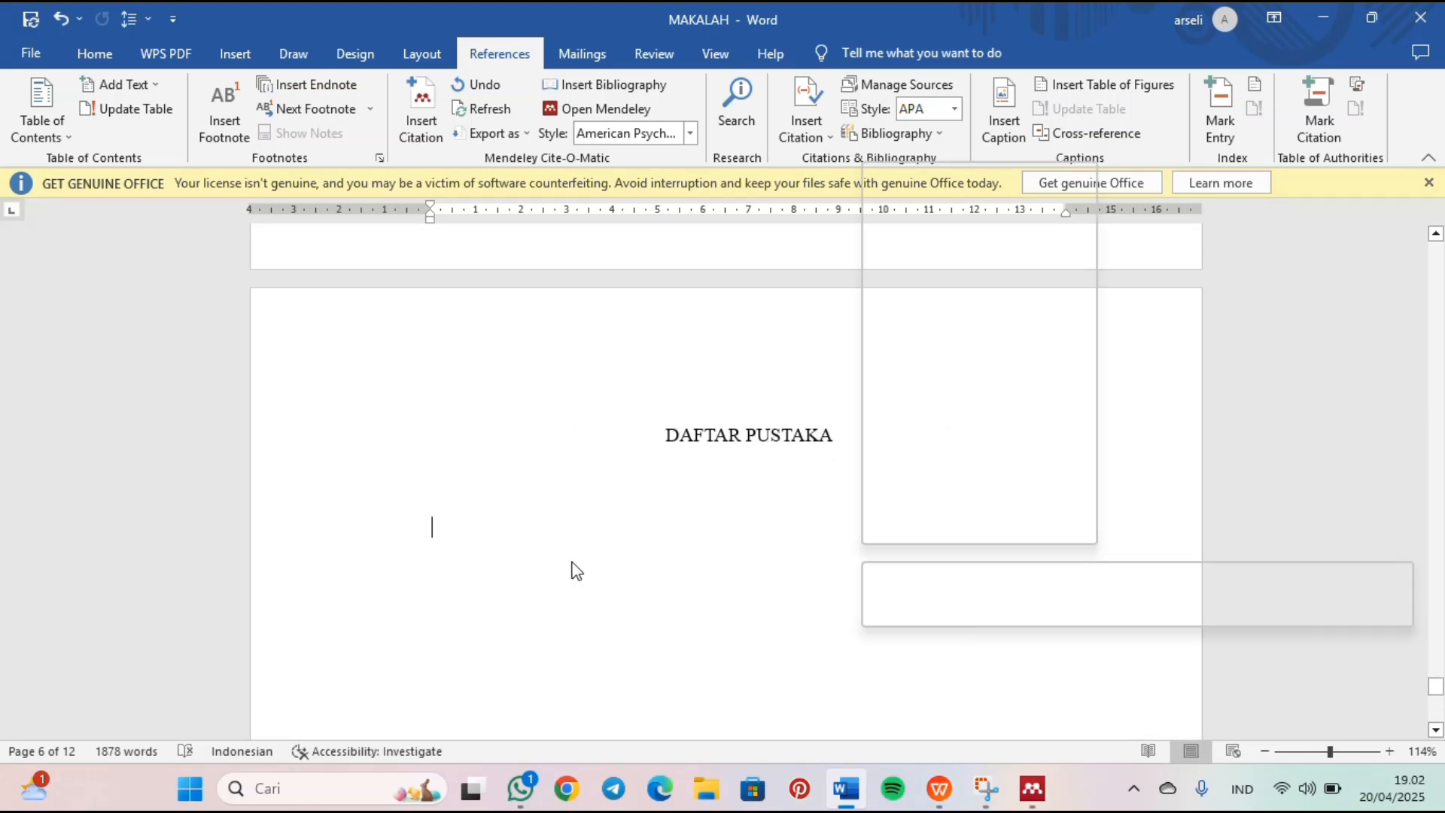
{"action": "left_click", "coordinate": [574, 564]}
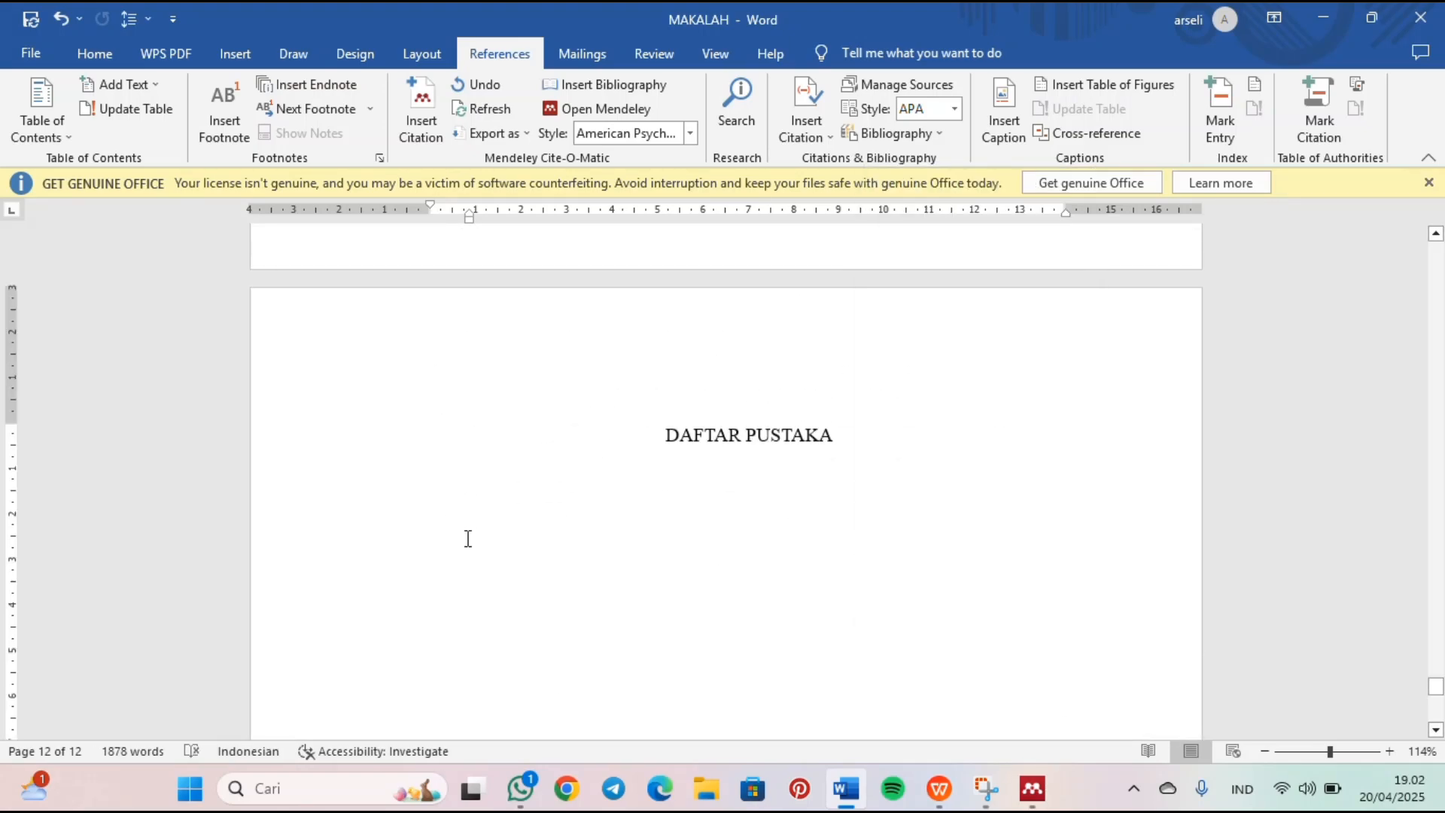
{"action": "left_click", "coordinate": [421, 113]}
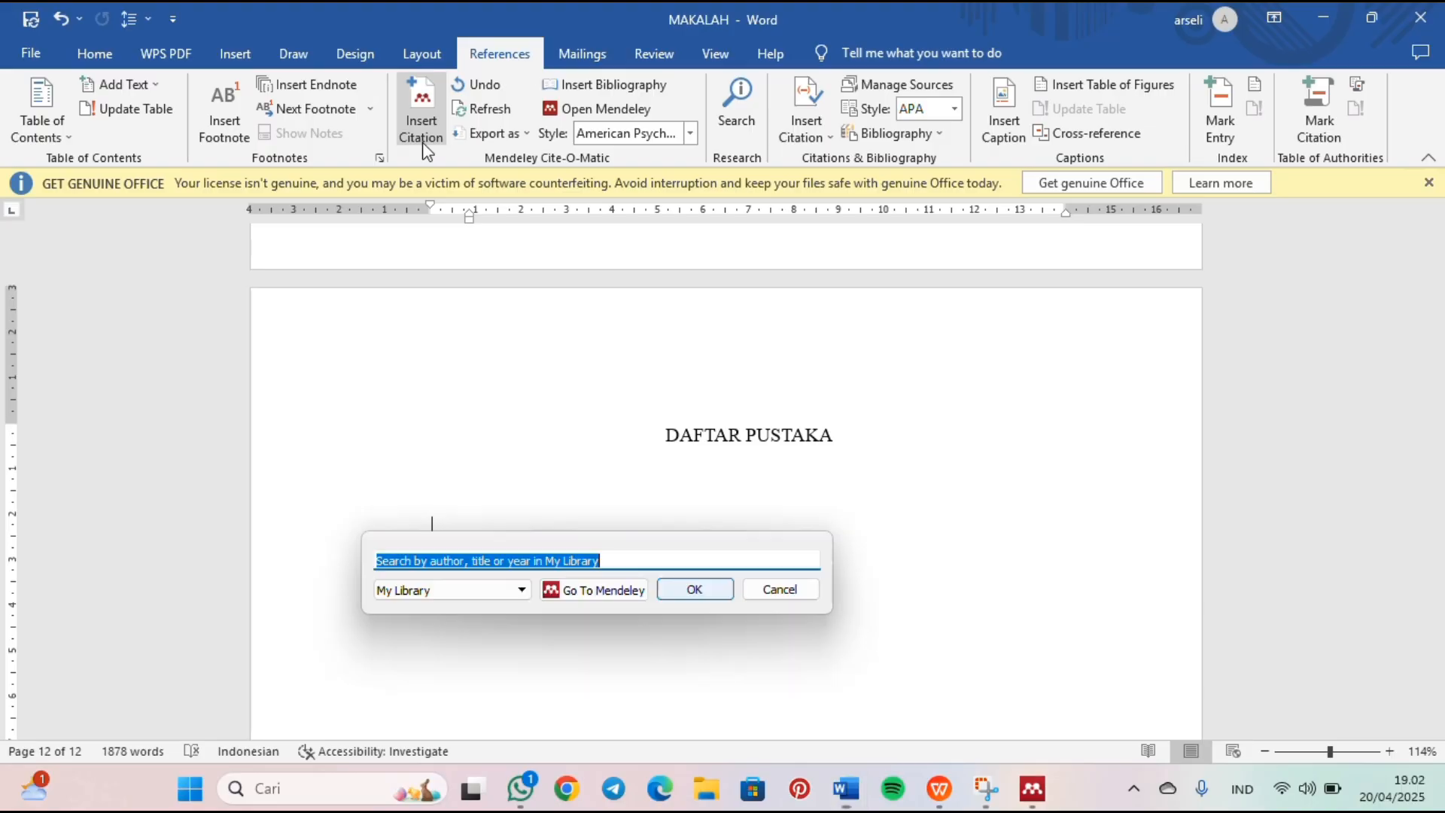
{"action": "left_click", "coordinate": [610, 590]}
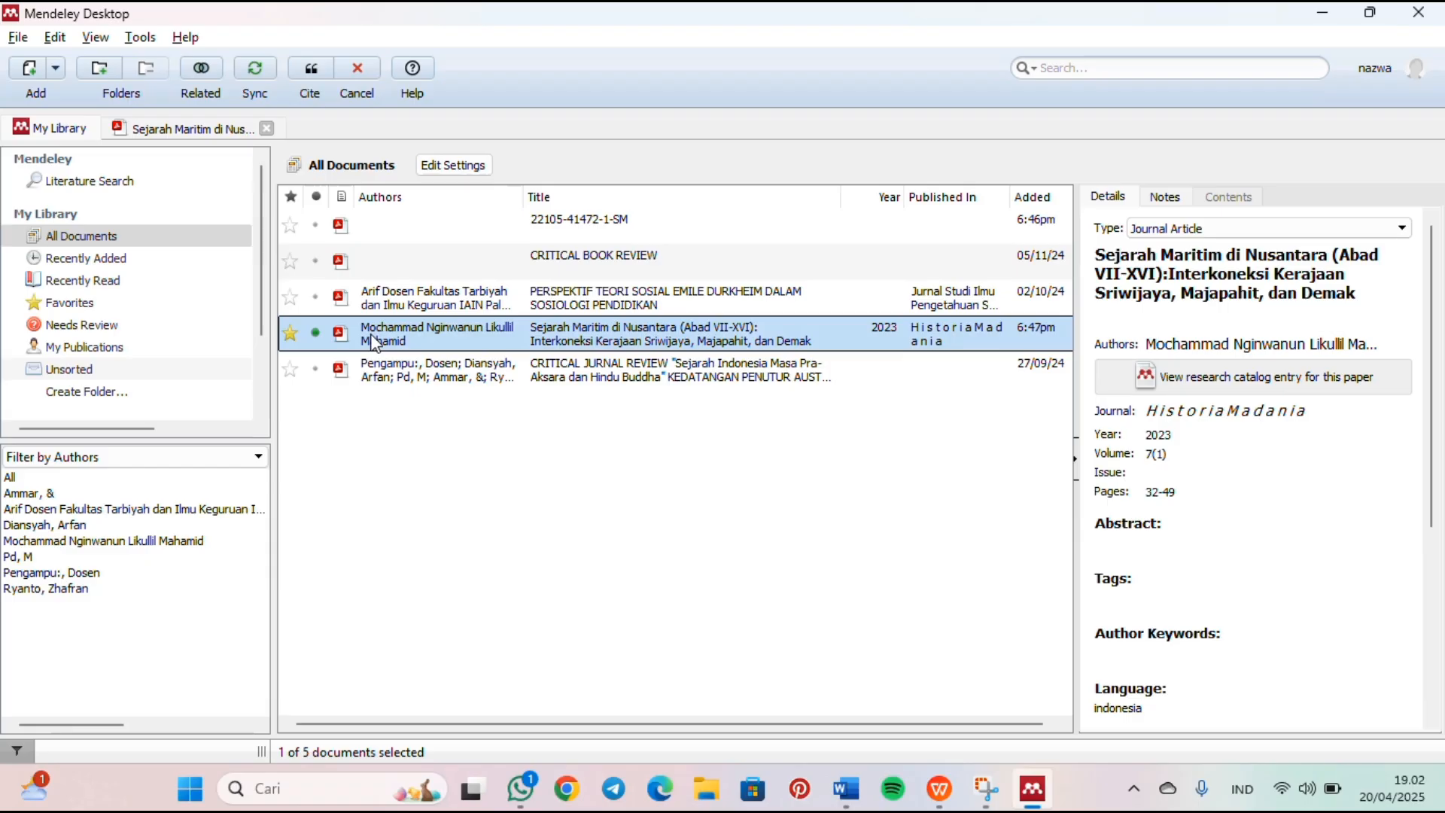
{"action": "left_click", "coordinate": [306, 73]}
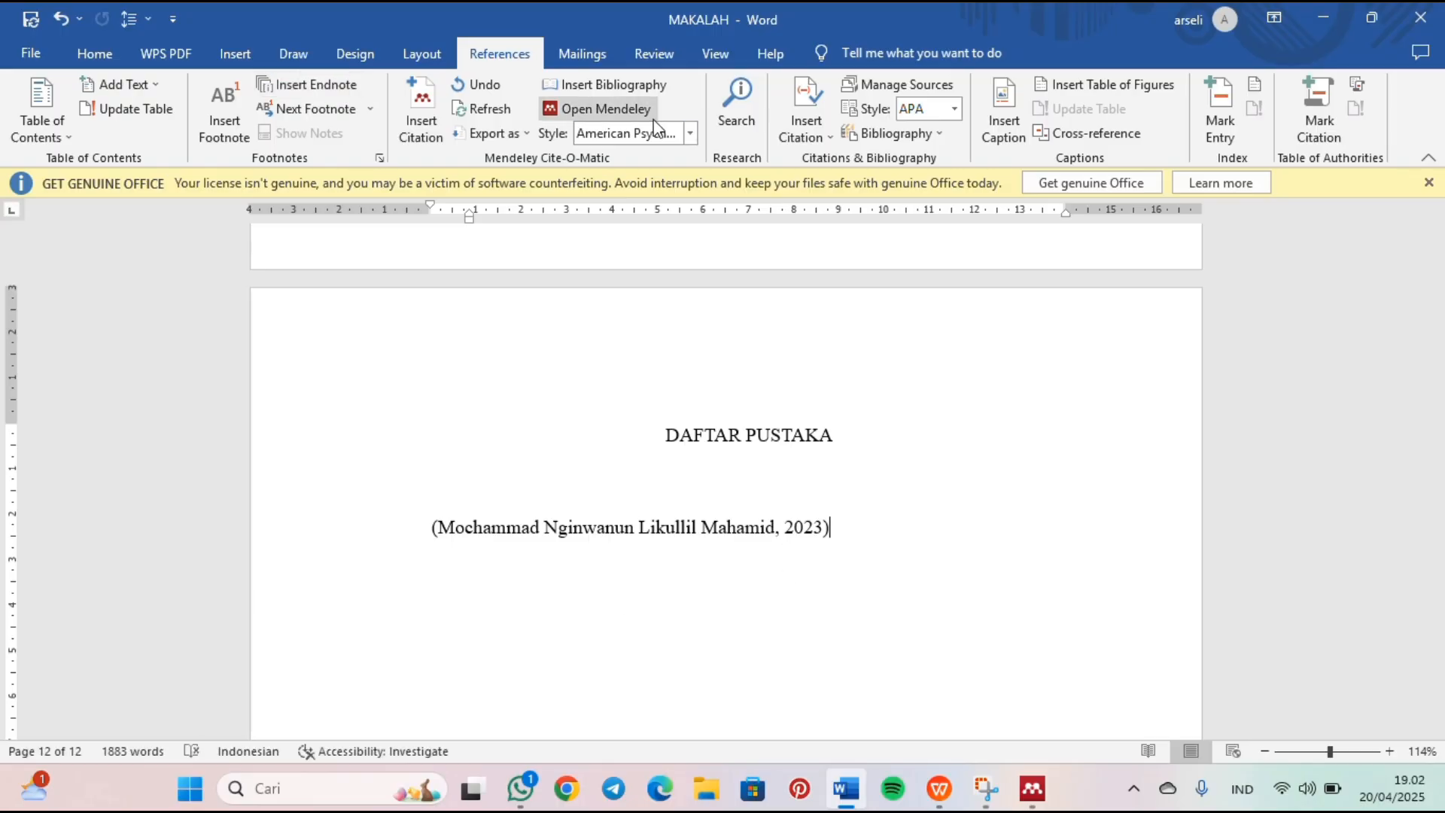
Step: Insert the Mendeley bibliography right after the citation under "DAFTAR PUSTAKA" and review the page
{"action": "left_click", "coordinate": [638, 90]}
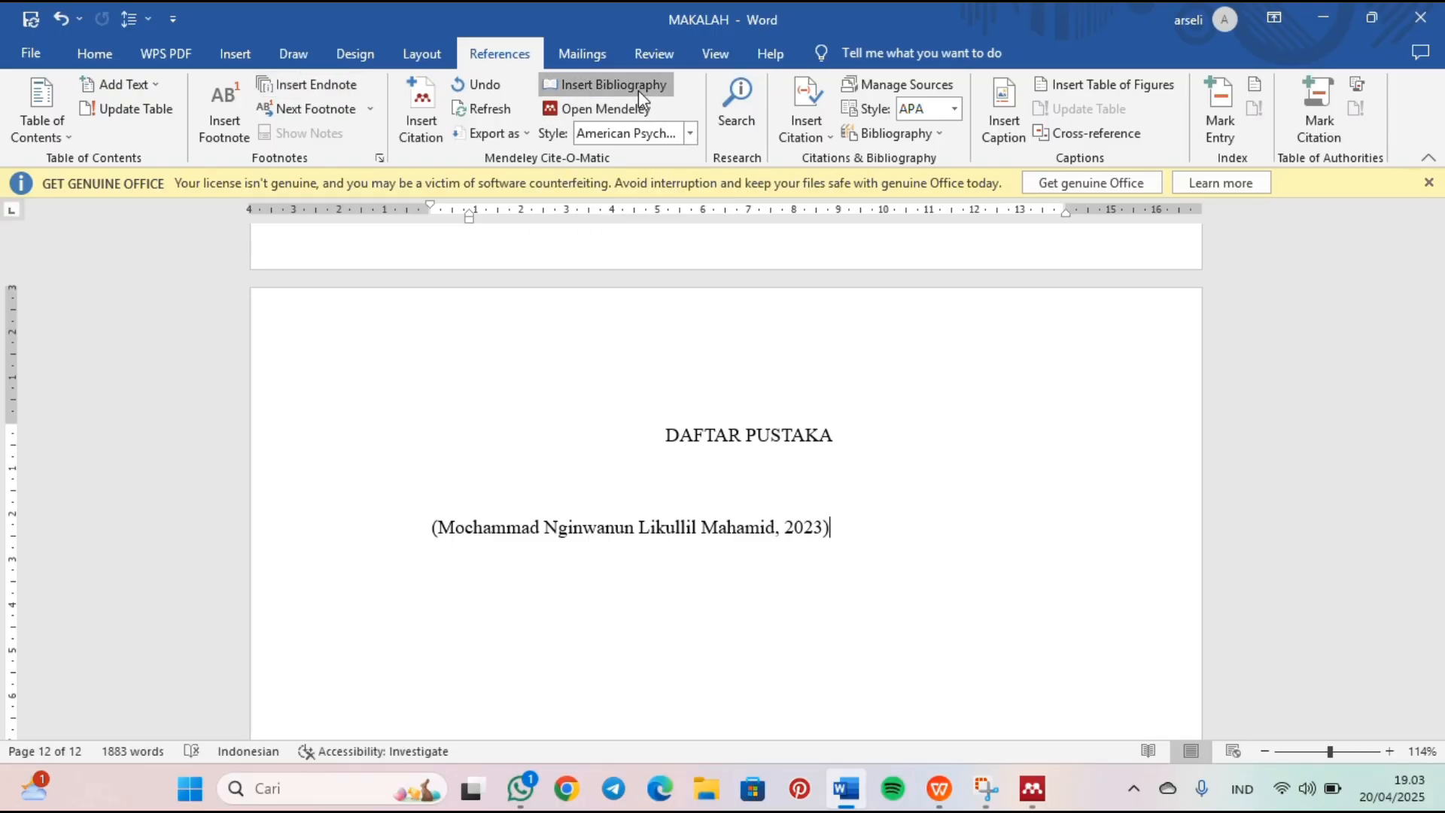
{"action": "scroll", "coordinate": [946, 594], "scroll_direction": "up", "scroll_amount": 1}
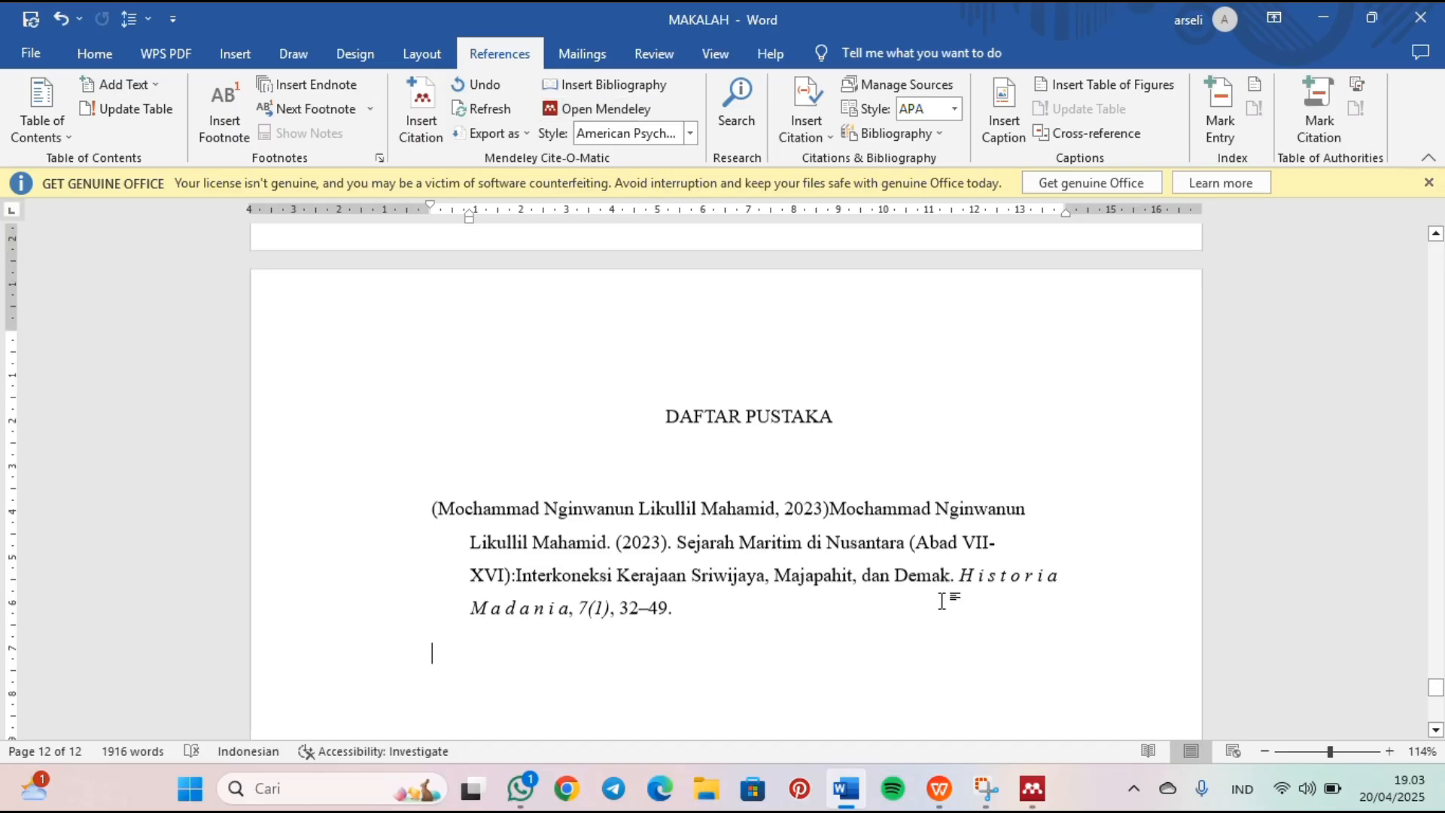
{"action": "scroll", "coordinate": [506, 452], "scroll_direction": "down", "scroll_amount": 3}
{"action": "scroll", "coordinate": [505, 454], "scroll_direction": "up", "scroll_amount": 1}
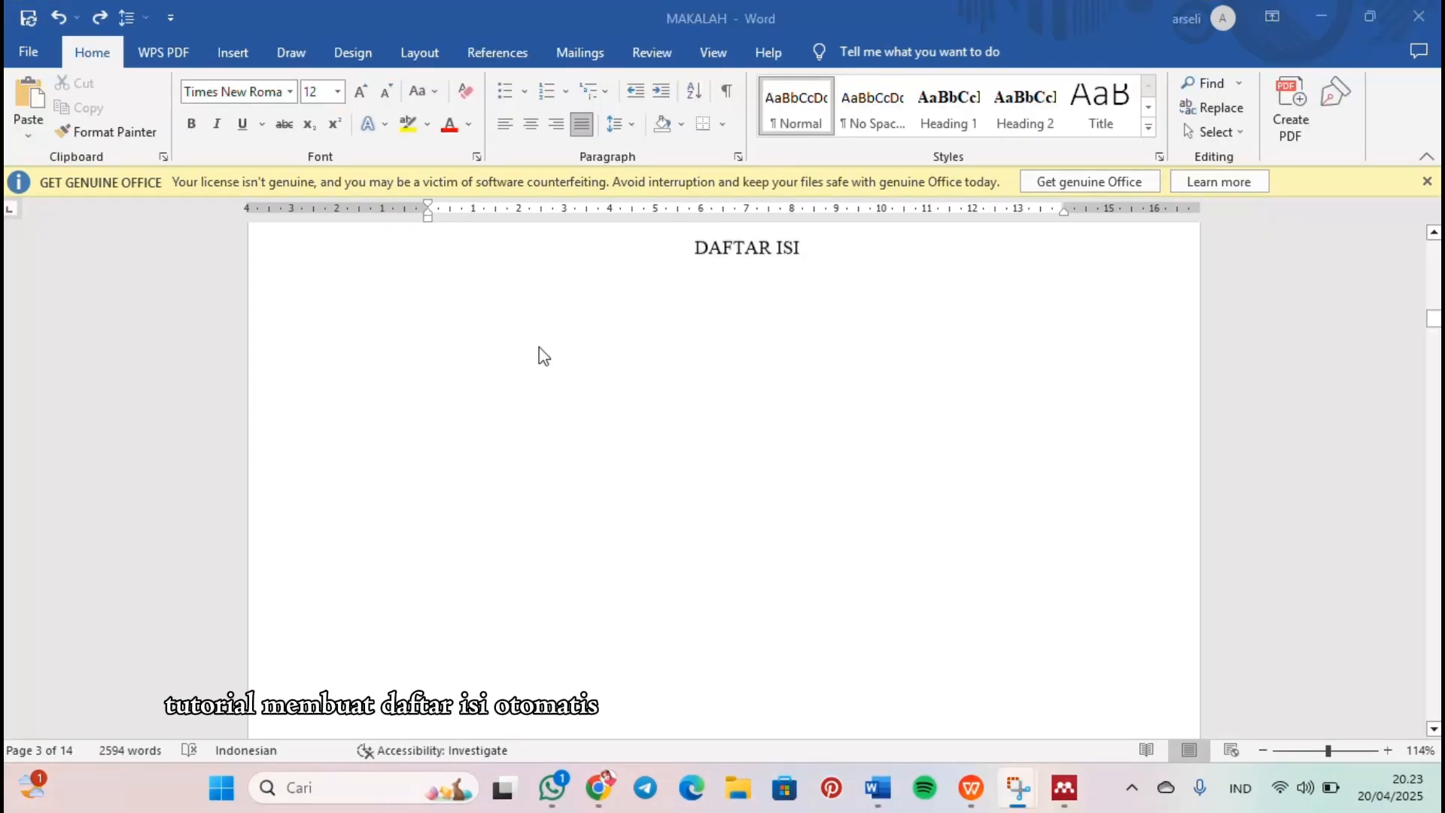
{"action": "scroll", "coordinate": [544, 355], "scroll_direction": "up", "scroll_amount": 5}
{"action": "scroll", "coordinate": [544, 355], "scroll_direction": "down", "scroll_amount": 3}
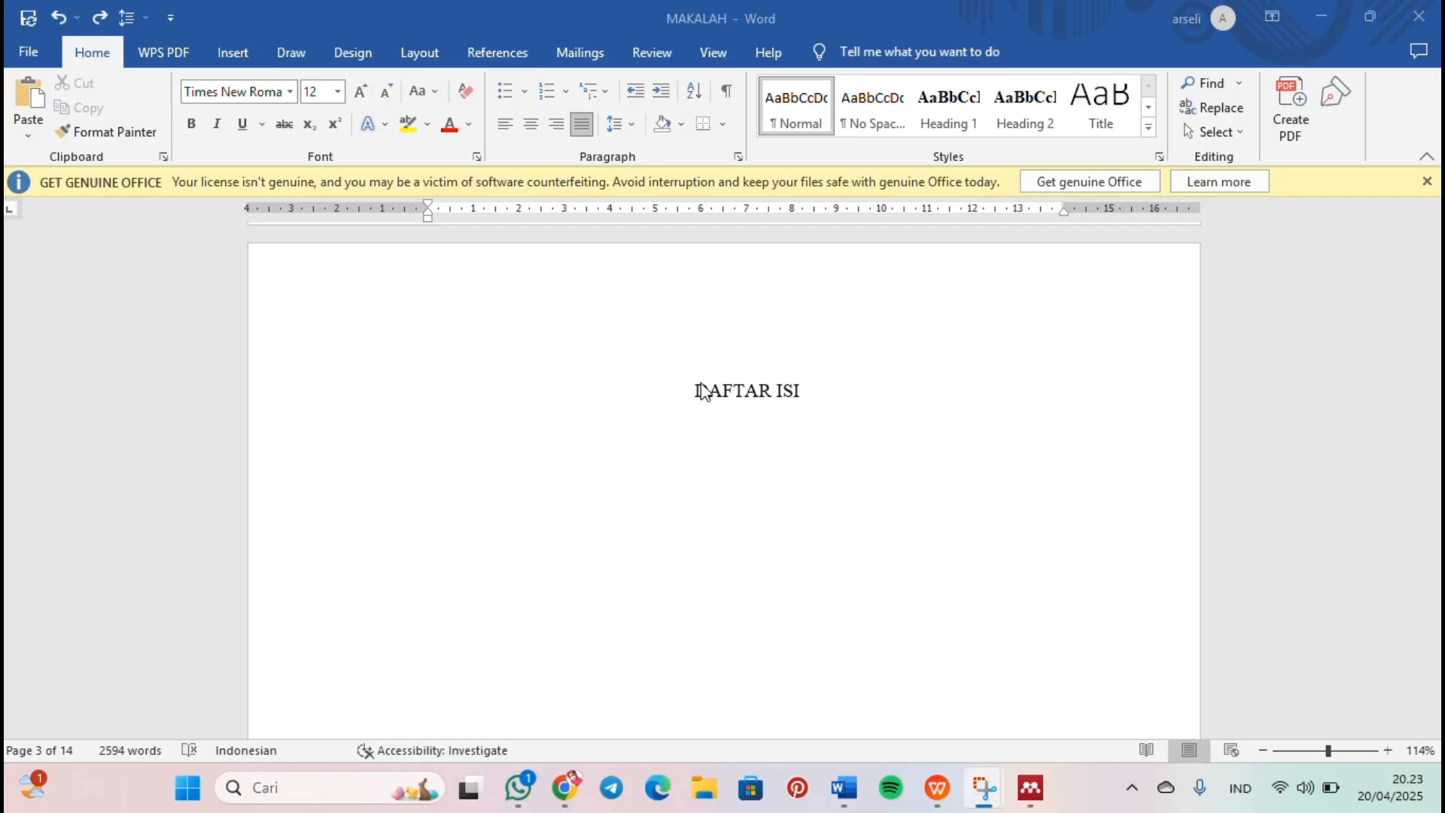
Step: Apply the Heading 1 style to the "KATA PENGANTAR" title on the preface page
{"action": "scroll", "coordinate": [701, 384], "scroll_direction": "up", "scroll_amount": 15}
{"action": "scroll", "coordinate": [701, 391], "scroll_direction": "up", "scroll_amount": 2}
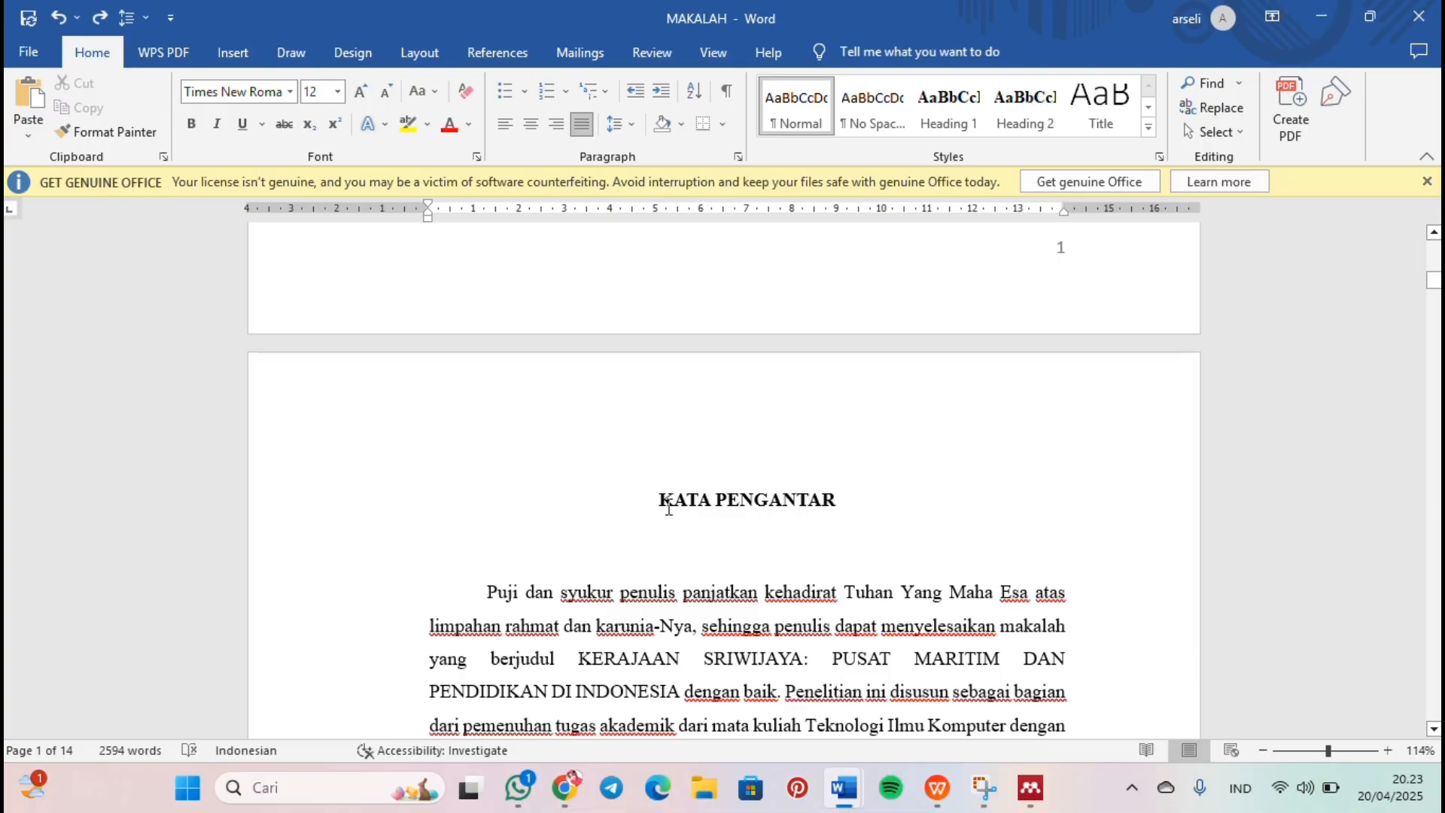
{"action": "triple_click", "coordinate": [879, 500]}
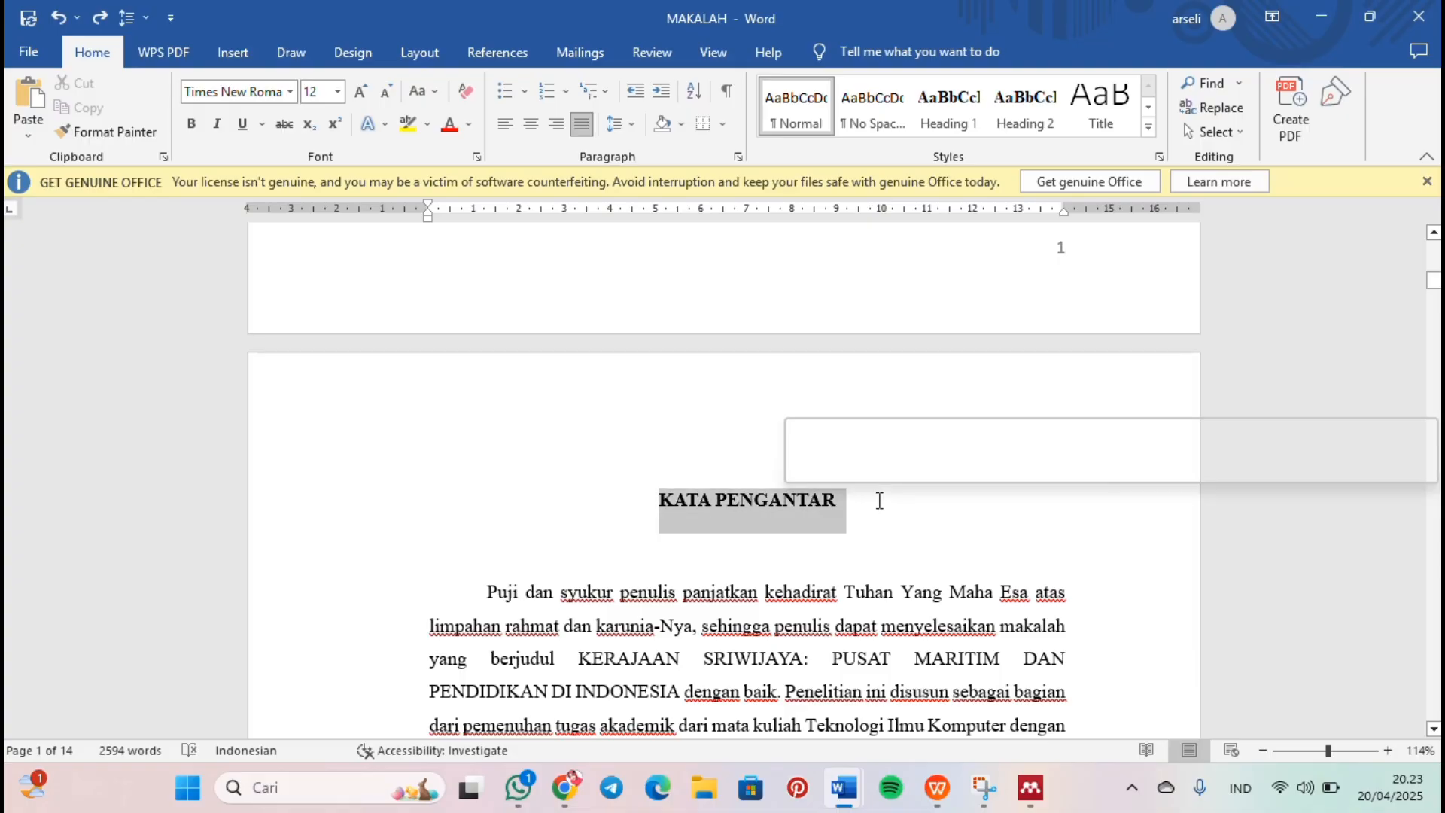
{"action": "left_click", "coordinate": [950, 124]}
{"action": "scroll", "coordinate": [809, 517], "scroll_direction": "down", "scroll_amount": 15}
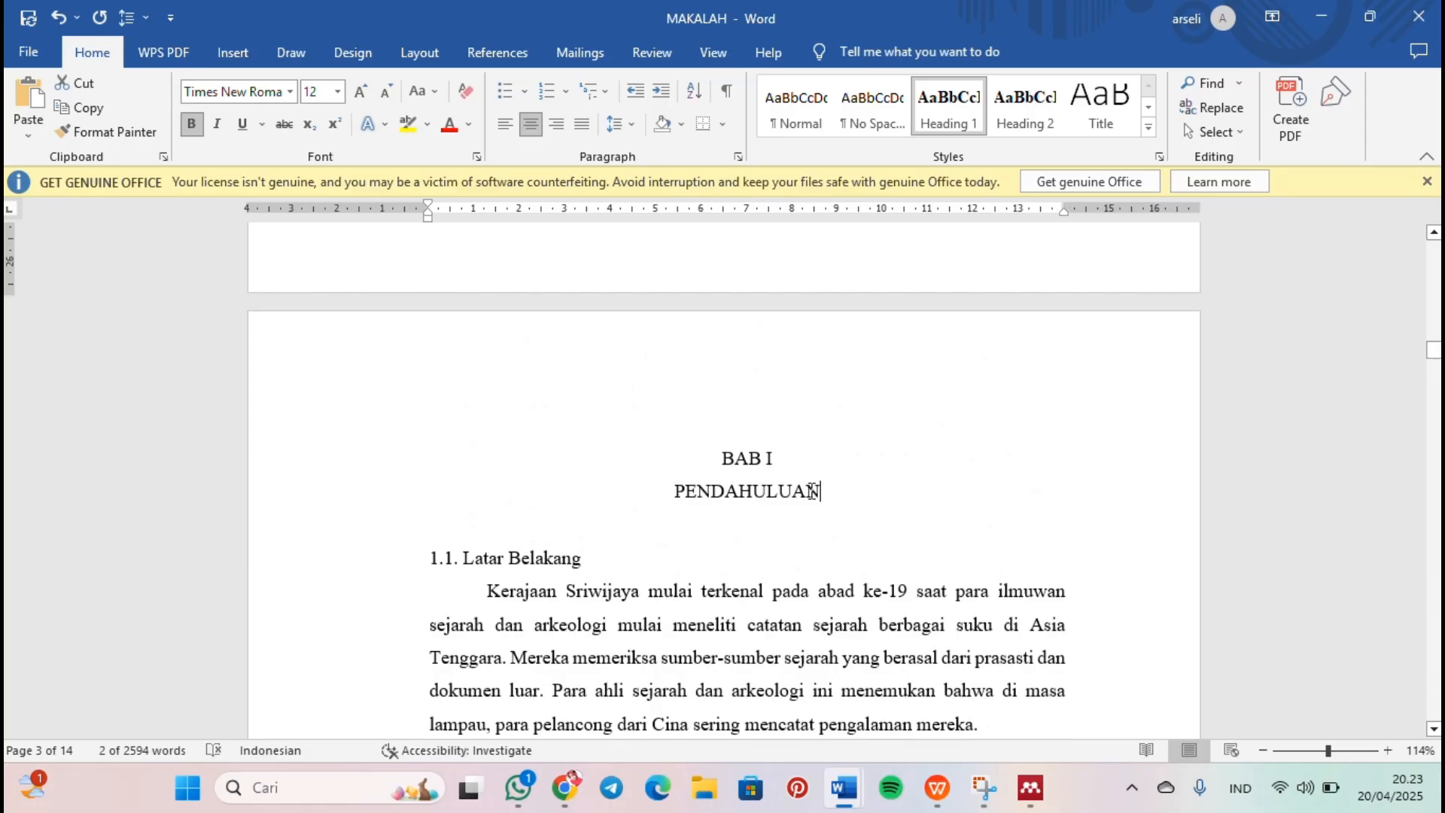
Step: Apply the Heading 1 style to the chapter title lines "BAB I" and "PENDAHULUAN"
{"action": "left_click_drag", "start_coordinate": [813, 491], "coordinate": [720, 458]}
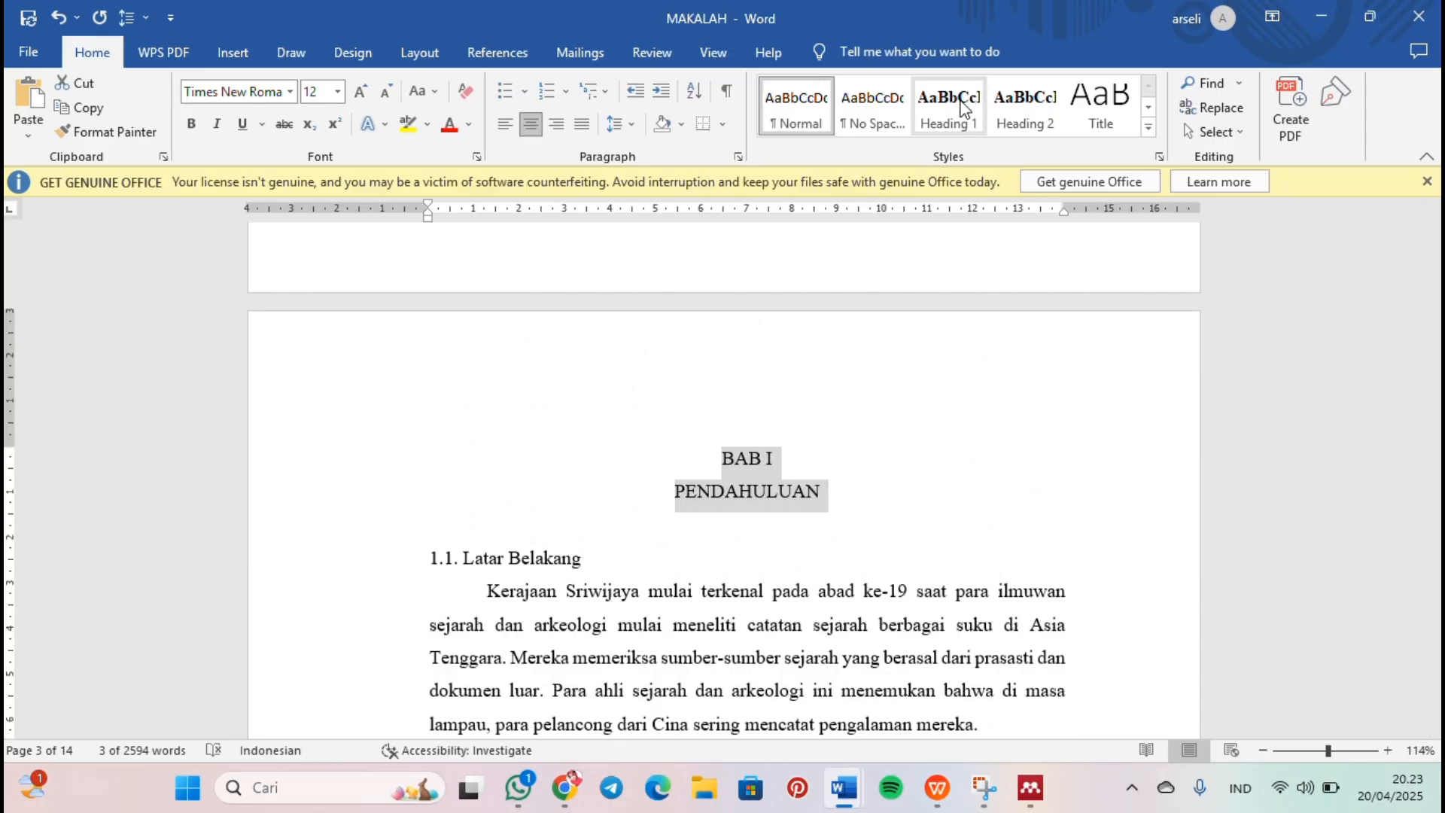
{"action": "left_click", "coordinate": [948, 113]}
{"action": "scroll", "coordinate": [608, 379], "scroll_direction": "down", "scroll_amount": 5}
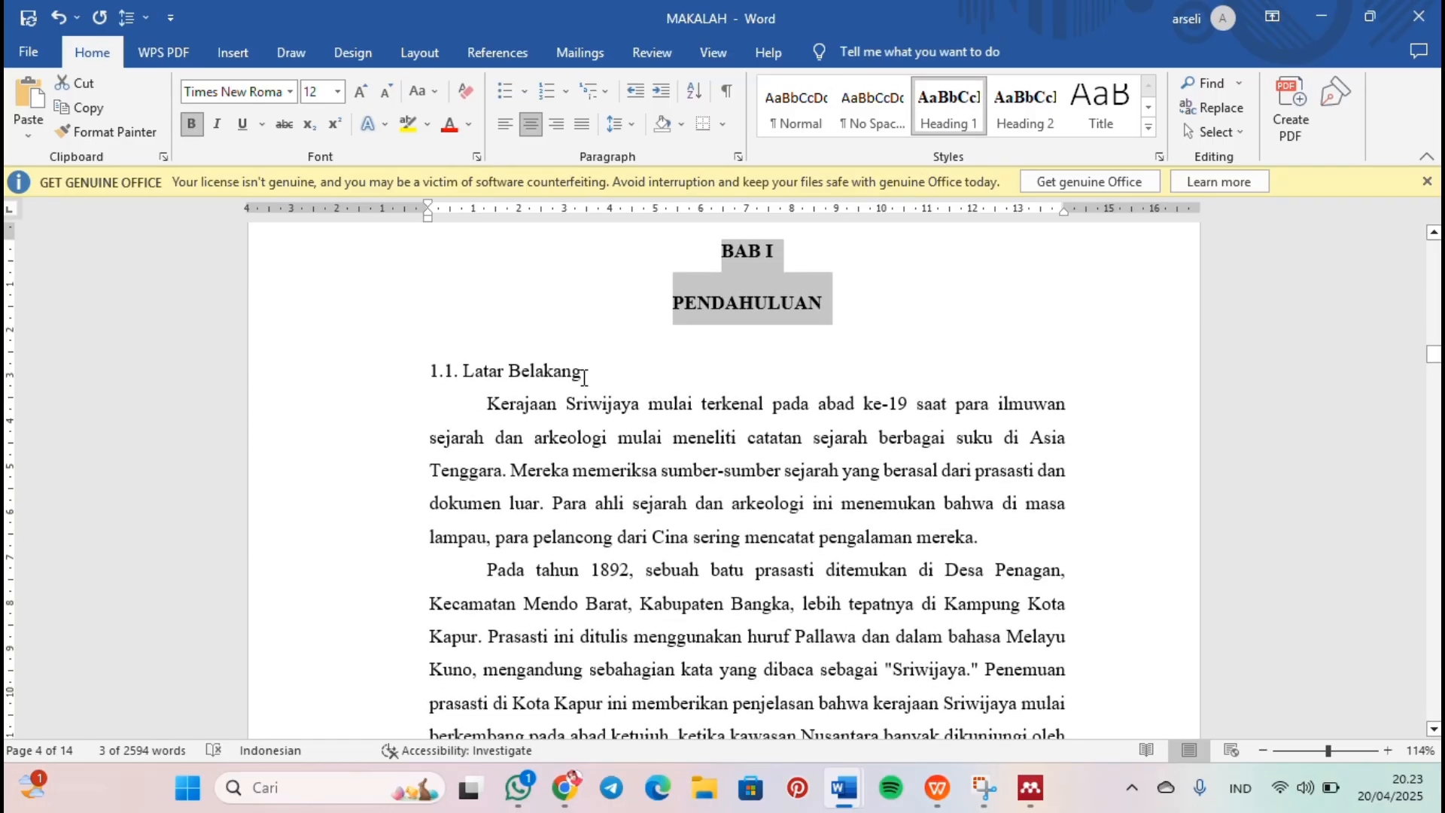
Step: Apply the Heading 2 style to the section titles "1.1. Latar Belakang" and "1.4. Manfaat Penelitian"
{"action": "left_click_drag", "start_coordinate": [583, 377], "coordinate": [427, 372]}
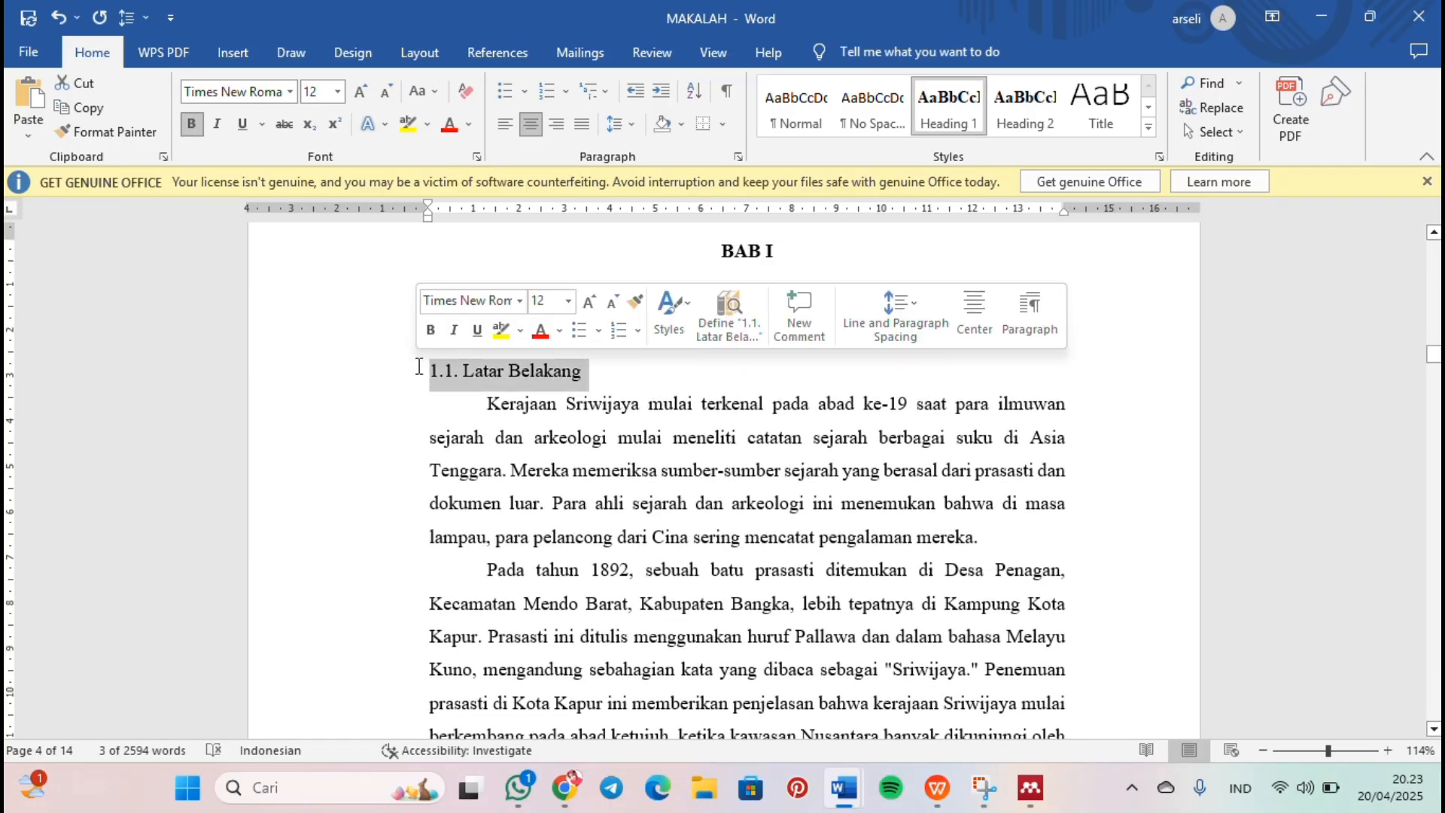
{"action": "left_click", "coordinate": [1034, 106]}
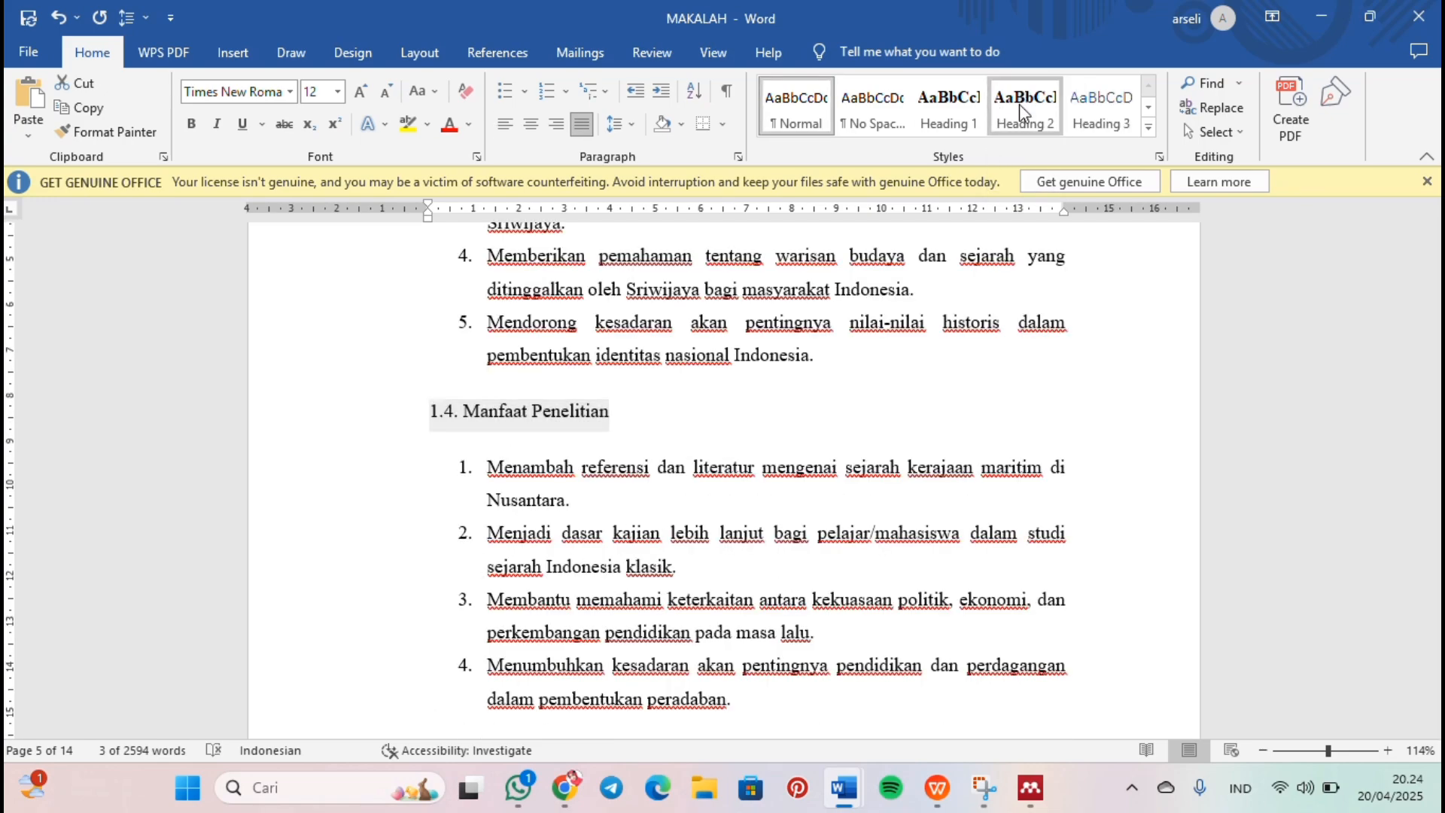
{"action": "left_click", "coordinate": [1019, 103]}
{"action": "scroll", "coordinate": [806, 547], "scroll_direction": "down", "scroll_amount": 12}
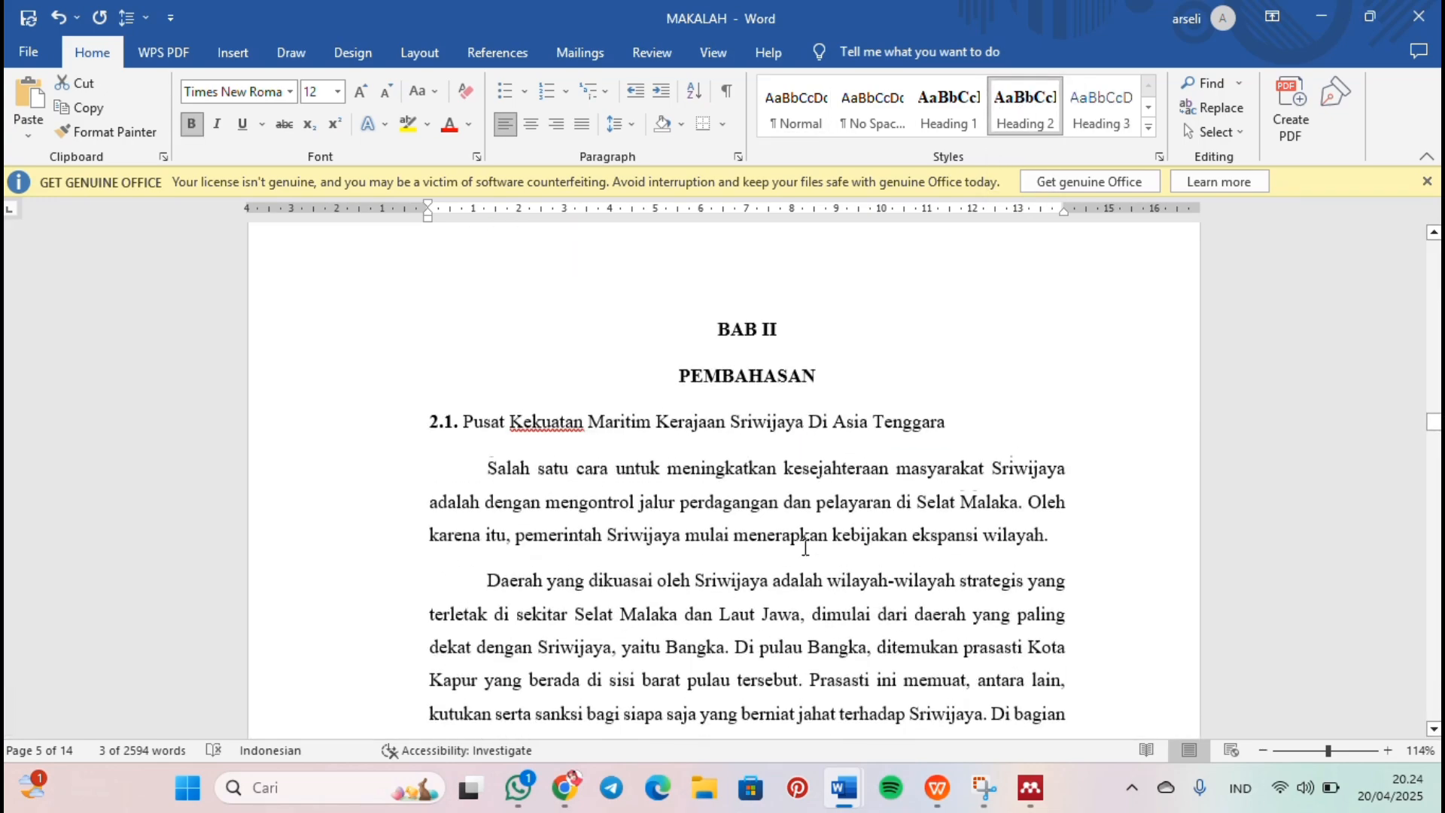
Step: Apply the Heading 1 style to "BAB II" and "PEMBAHASAN", and select the section 2.1 title below them
{"action": "left_click", "coordinate": [745, 388]}
{"action": "scroll", "coordinate": [745, 389], "scroll_direction": "up", "scroll_amount": 4}
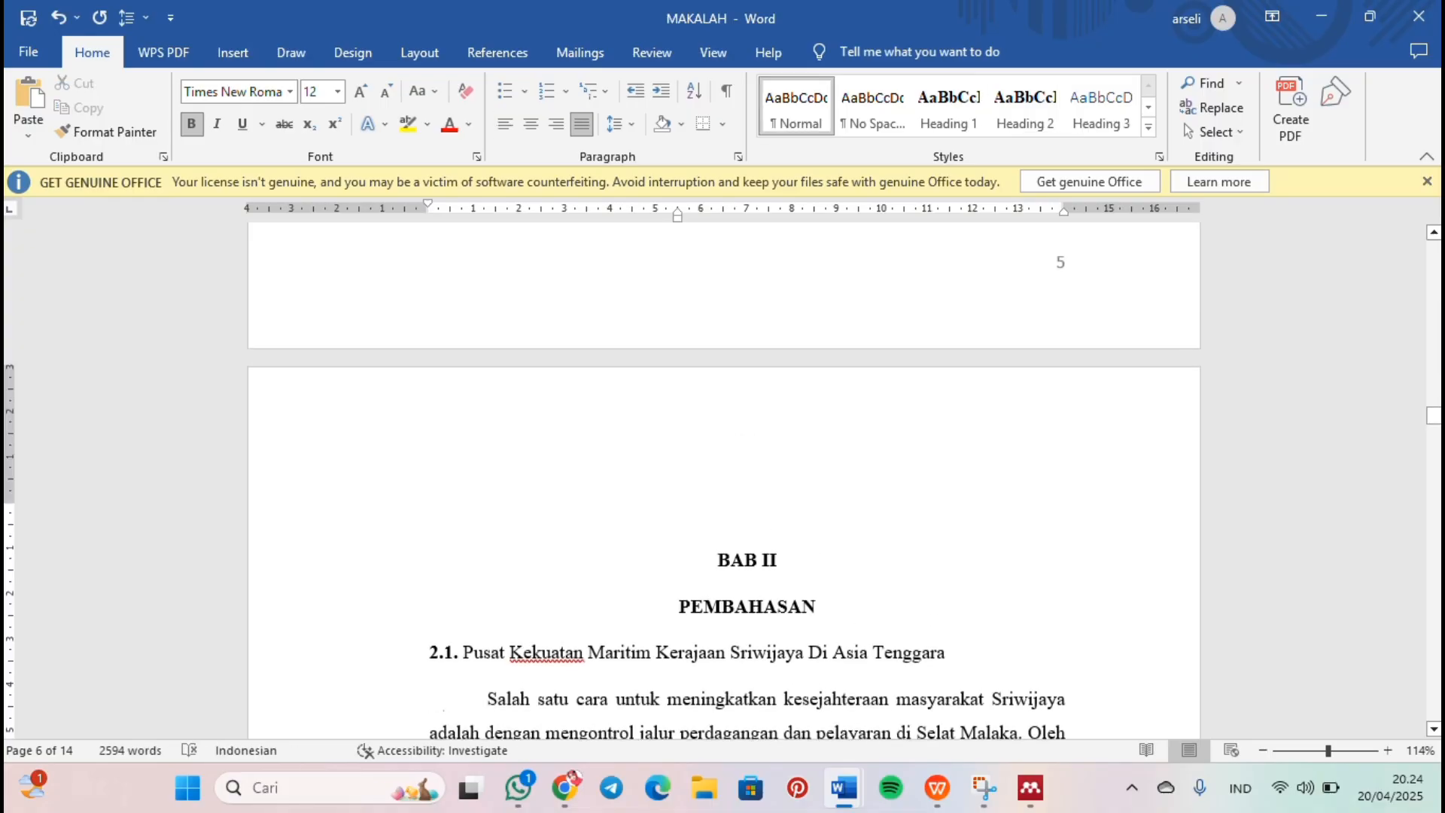
{"action": "scroll", "coordinate": [784, 295], "scroll_direction": "down", "scroll_amount": 7}
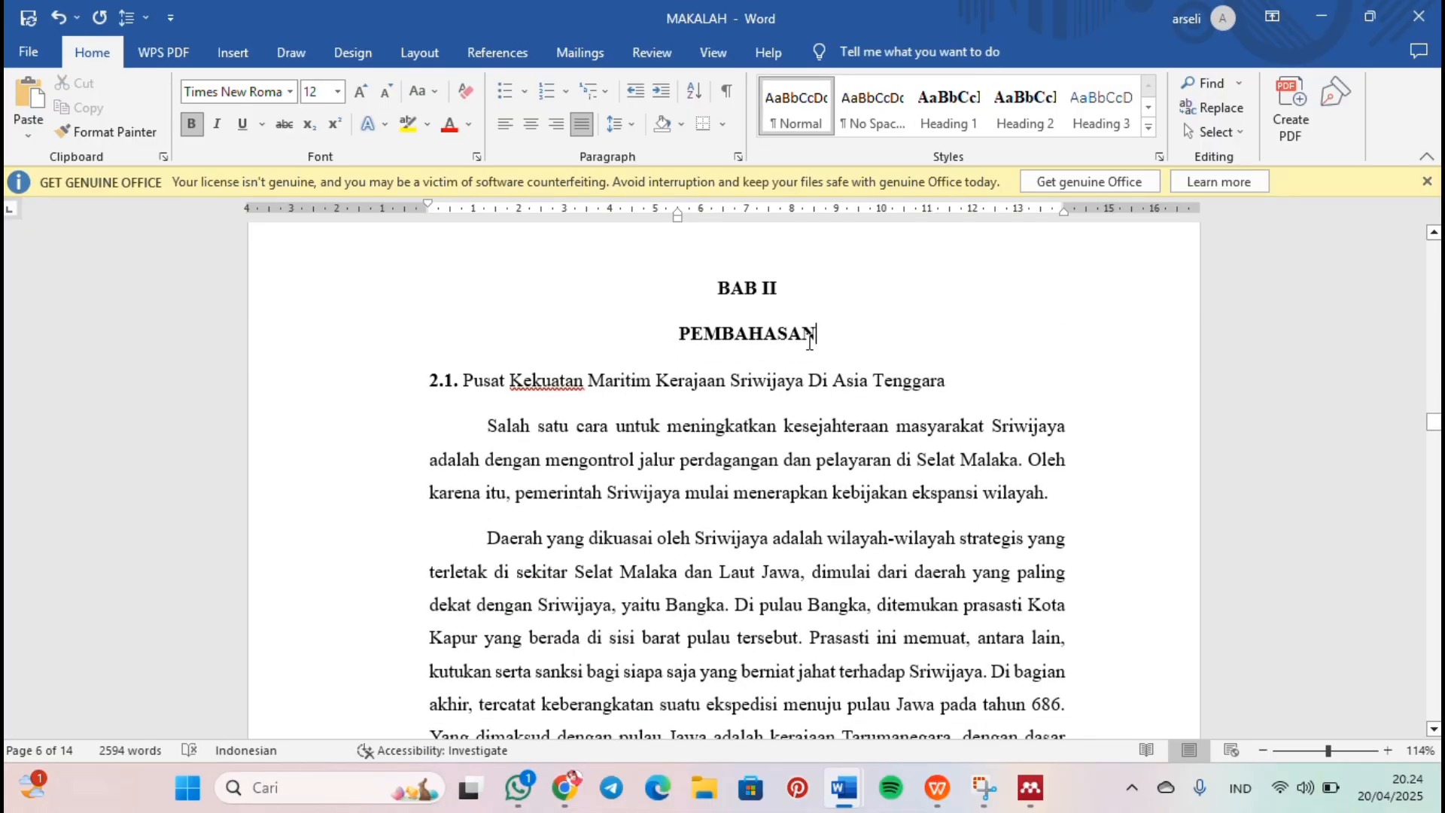
{"action": "left_click_drag", "start_coordinate": [809, 342], "coordinate": [715, 286]}
{"action": "left_click", "coordinate": [933, 111]}
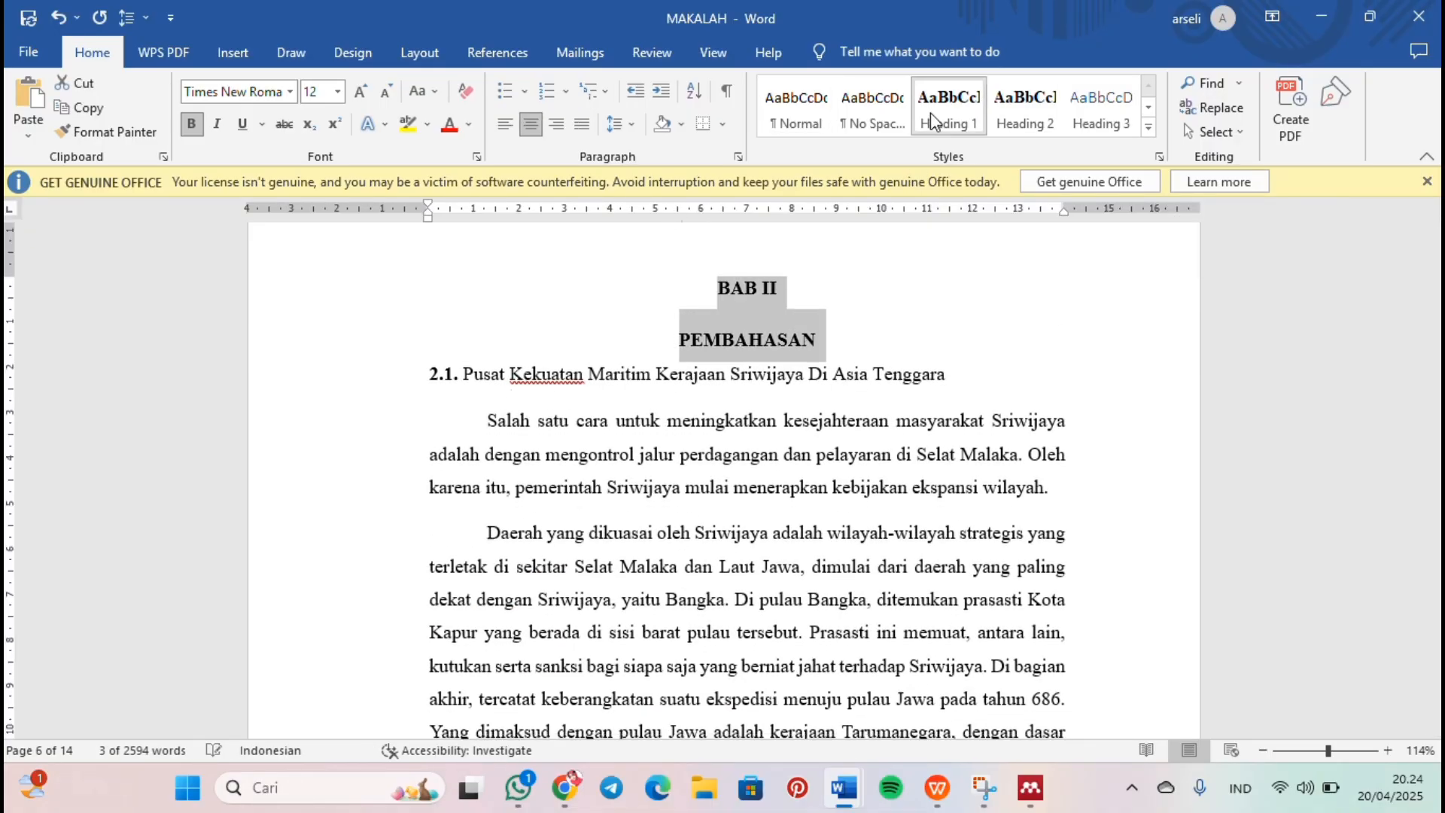
{"action": "left_click_drag", "start_coordinate": [953, 379], "coordinate": [436, 356]}
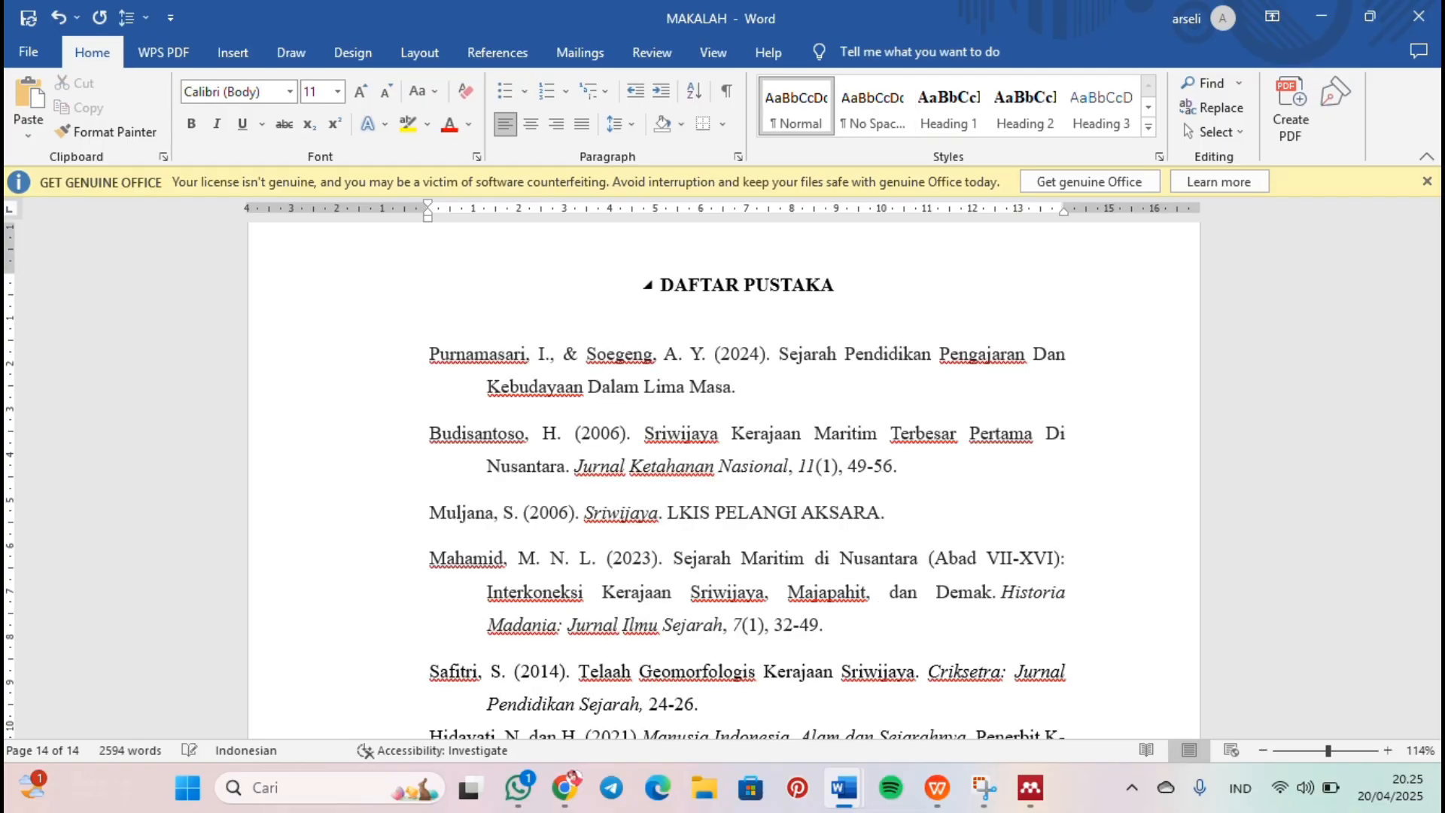
Step: Insert the built-in Automatic Table 1 table of contents below the "DAFTAR ISI" heading on page 3
{"action": "scroll", "coordinate": [724, 481], "scroll_direction": "down", "scroll_amount": 5}
{"action": "scroll", "coordinate": [724, 482], "scroll_direction": "up", "scroll_amount": 3}
{"action": "scroll", "coordinate": [722, 482], "scroll_direction": "up", "scroll_amount": 20}
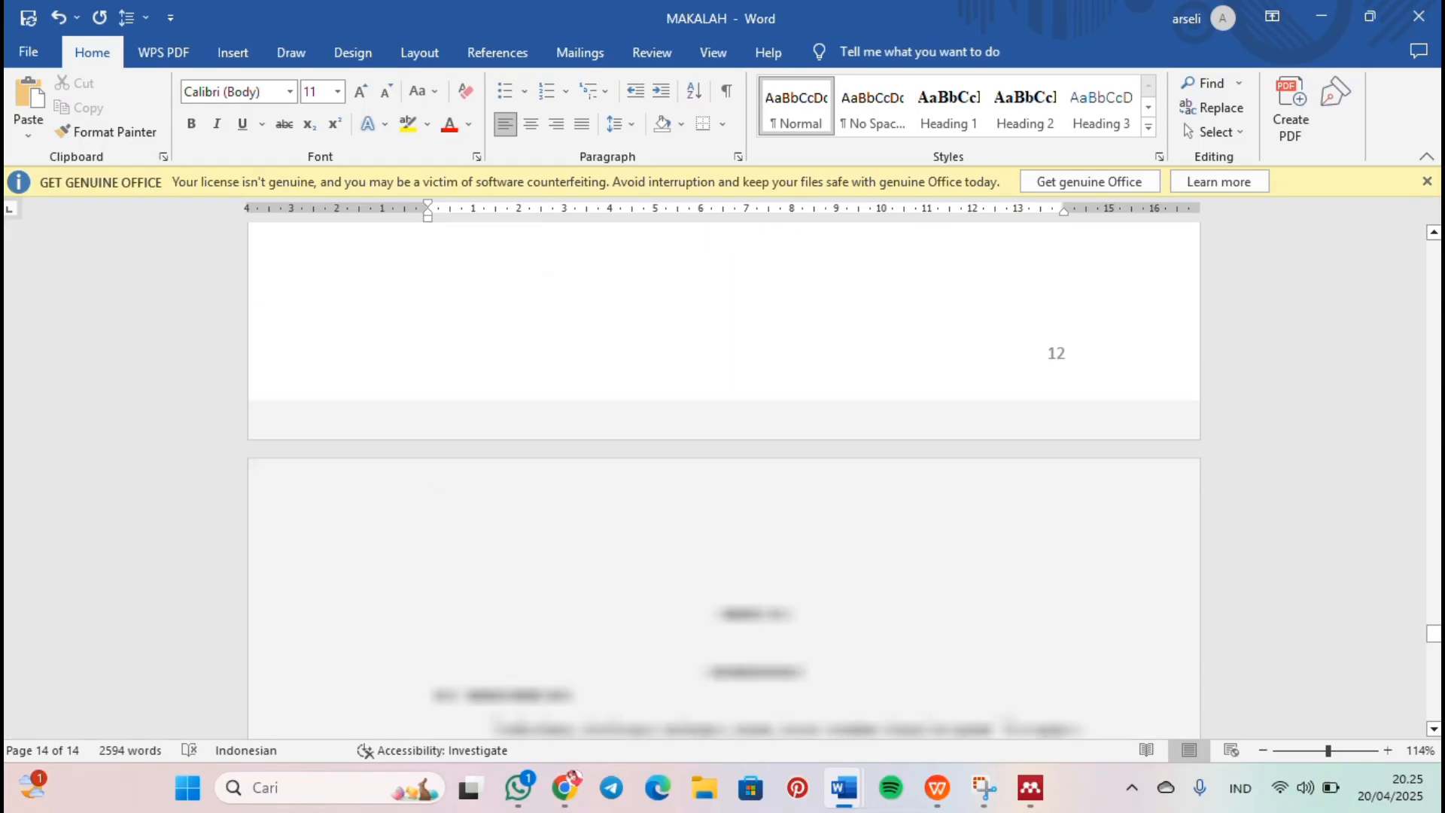
{"action": "scroll", "coordinate": [1413, 524], "scroll_direction": "up", "scroll_amount": 5}
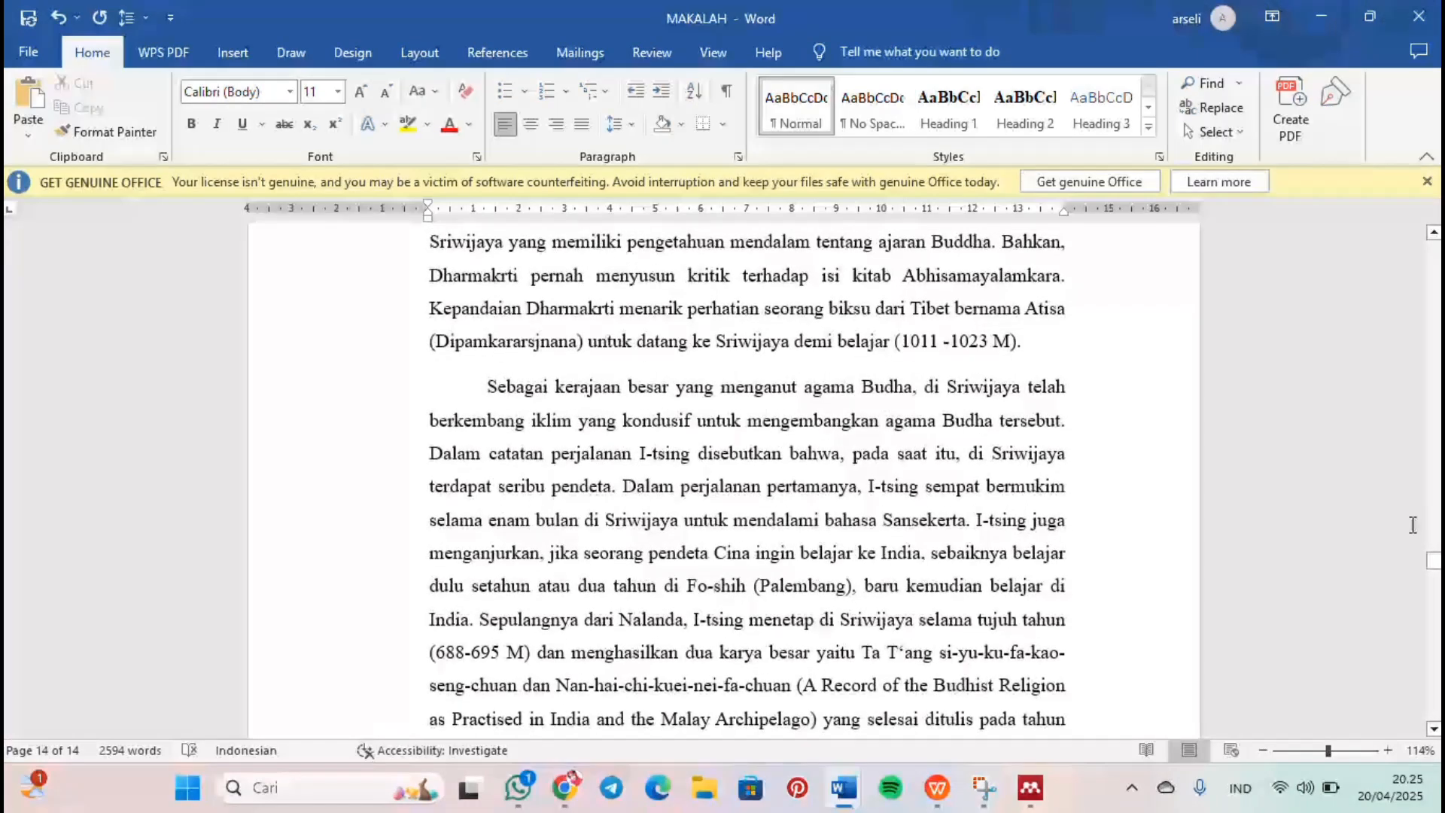
{"action": "left_click_drag", "start_coordinate": [1434, 569], "coordinate": [1434, 271]}
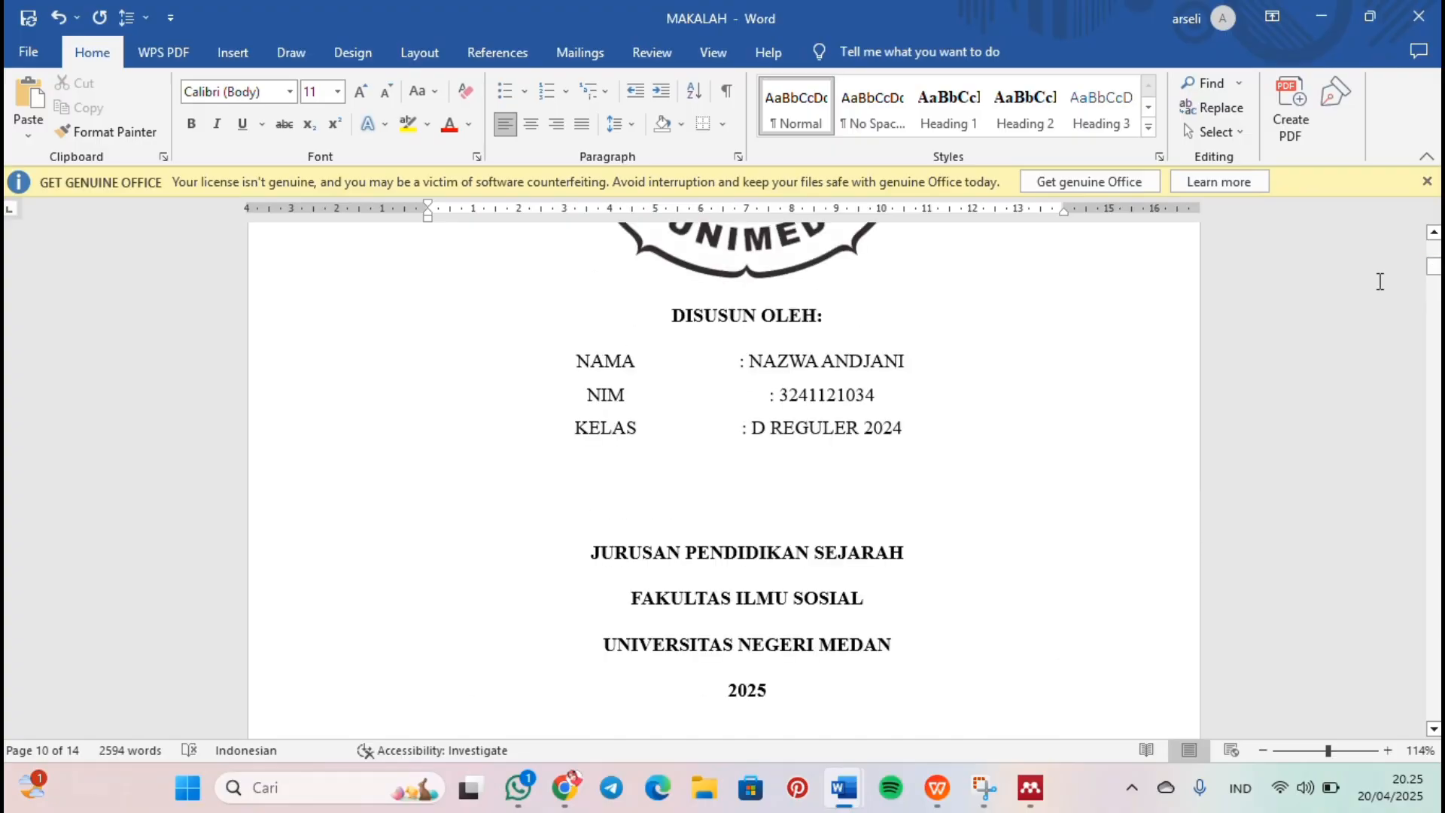
{"action": "scroll", "coordinate": [1046, 371], "scroll_direction": "down", "scroll_amount": 20}
{"action": "left_click", "coordinate": [570, 529]}
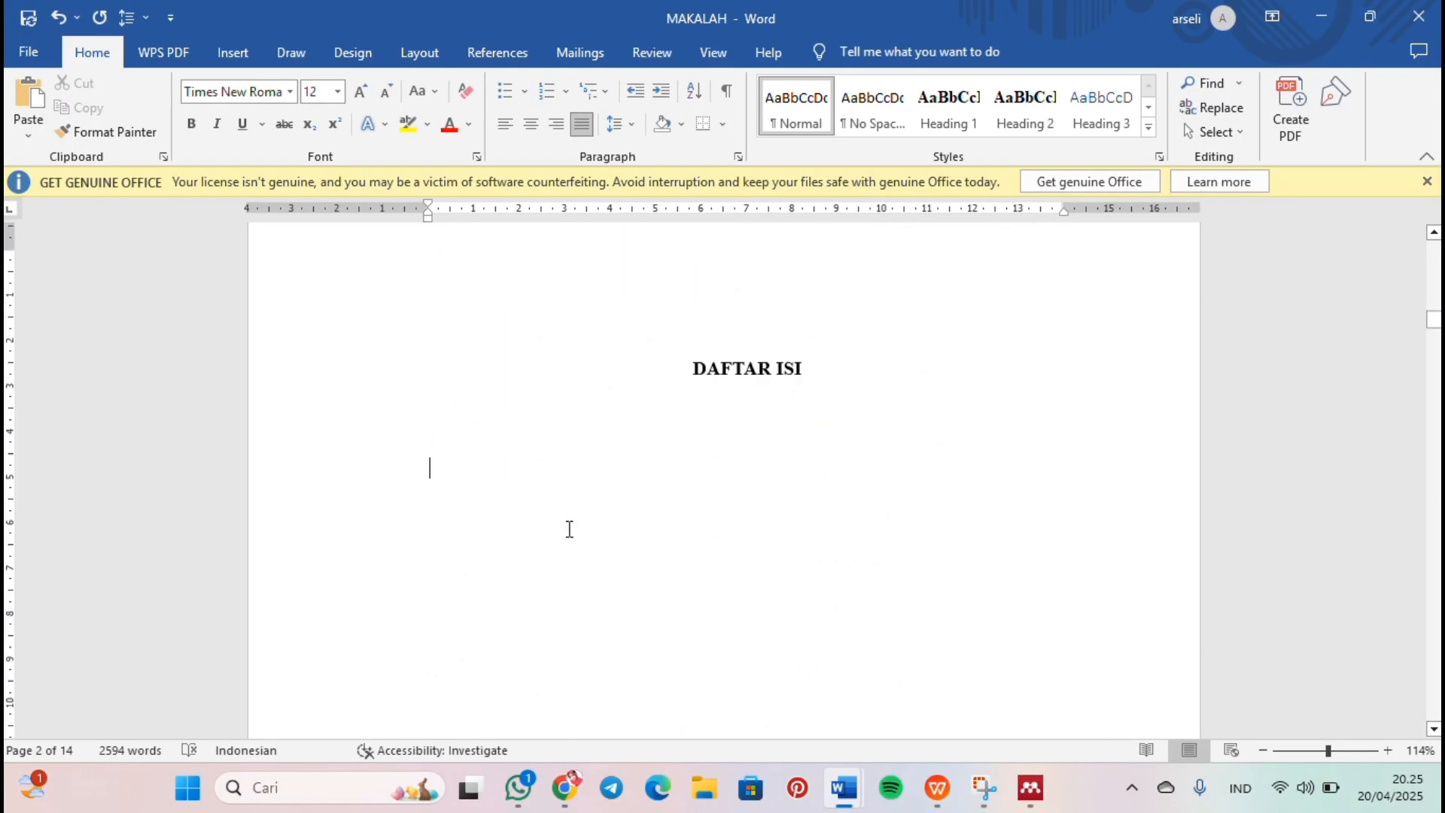
{"action": "left_click", "coordinate": [495, 52]}
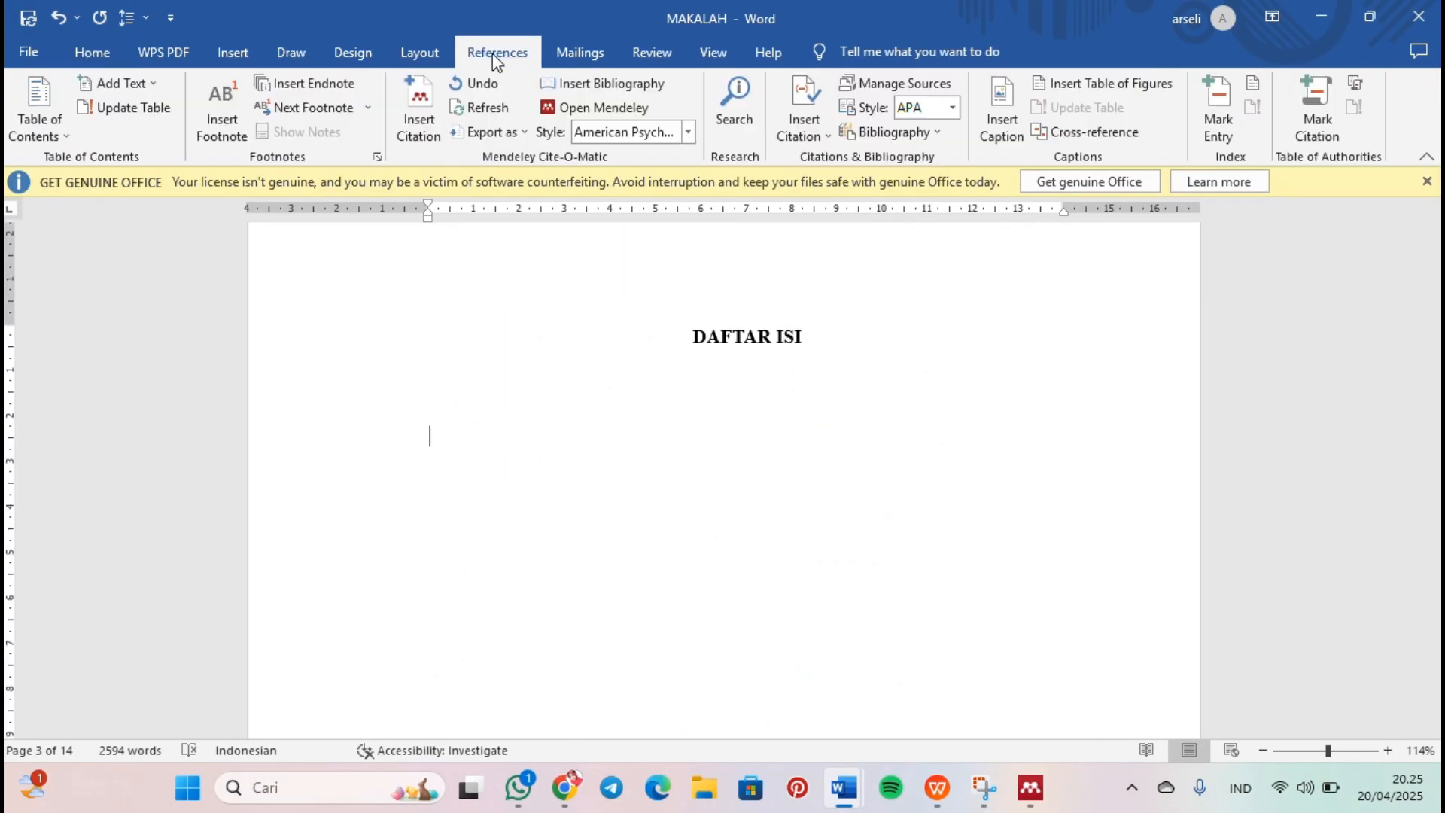
{"action": "left_click", "coordinate": [50, 128]}
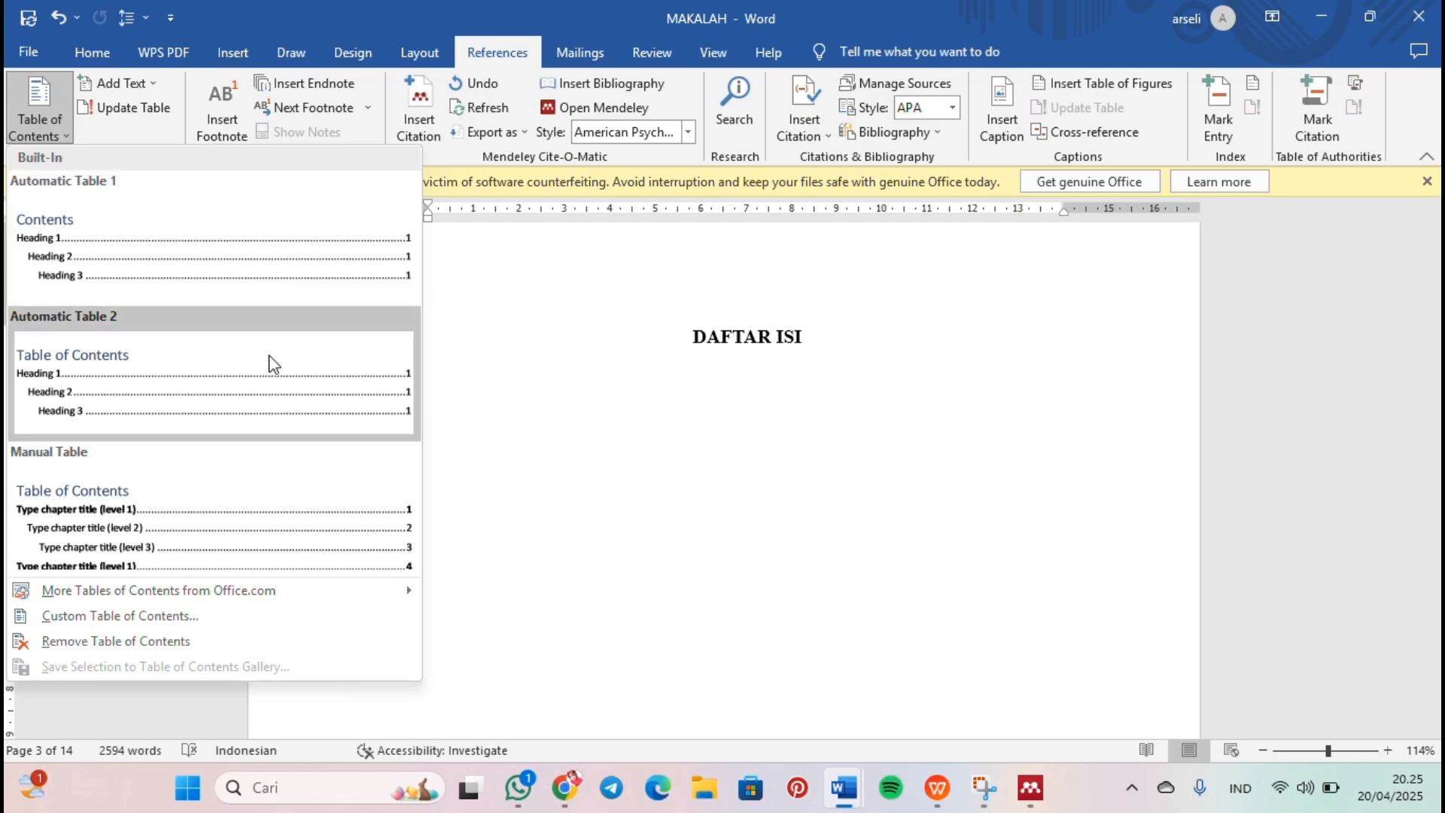
{"action": "left_click", "coordinate": [278, 290]}
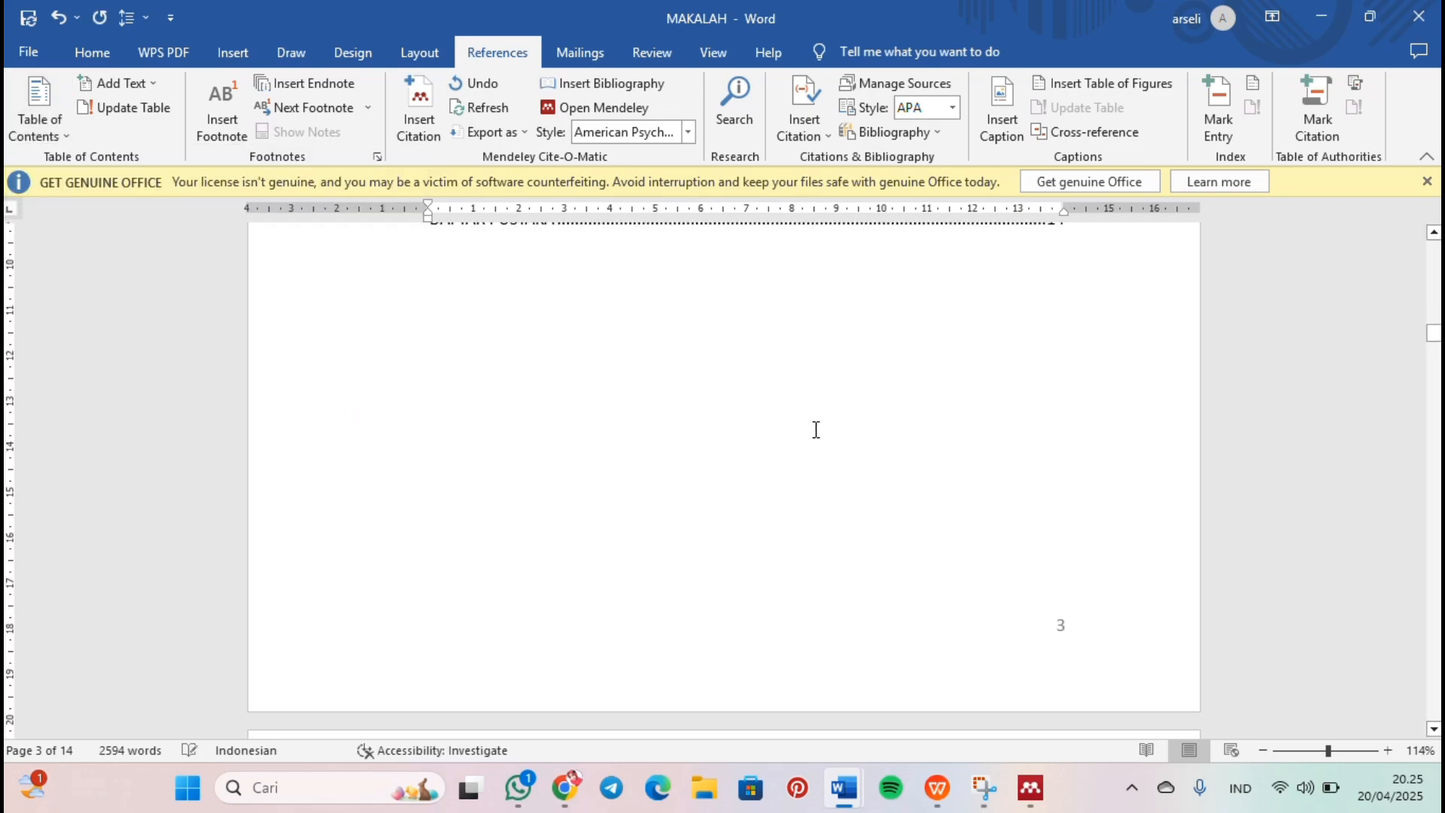
Step: Select all text and set the table of contents entries to Times New Roman, size 12
{"action": "scroll", "coordinate": [816, 430], "scroll_direction": "up", "scroll_amount": 8}
{"action": "key", "text": "ctrl+a"}
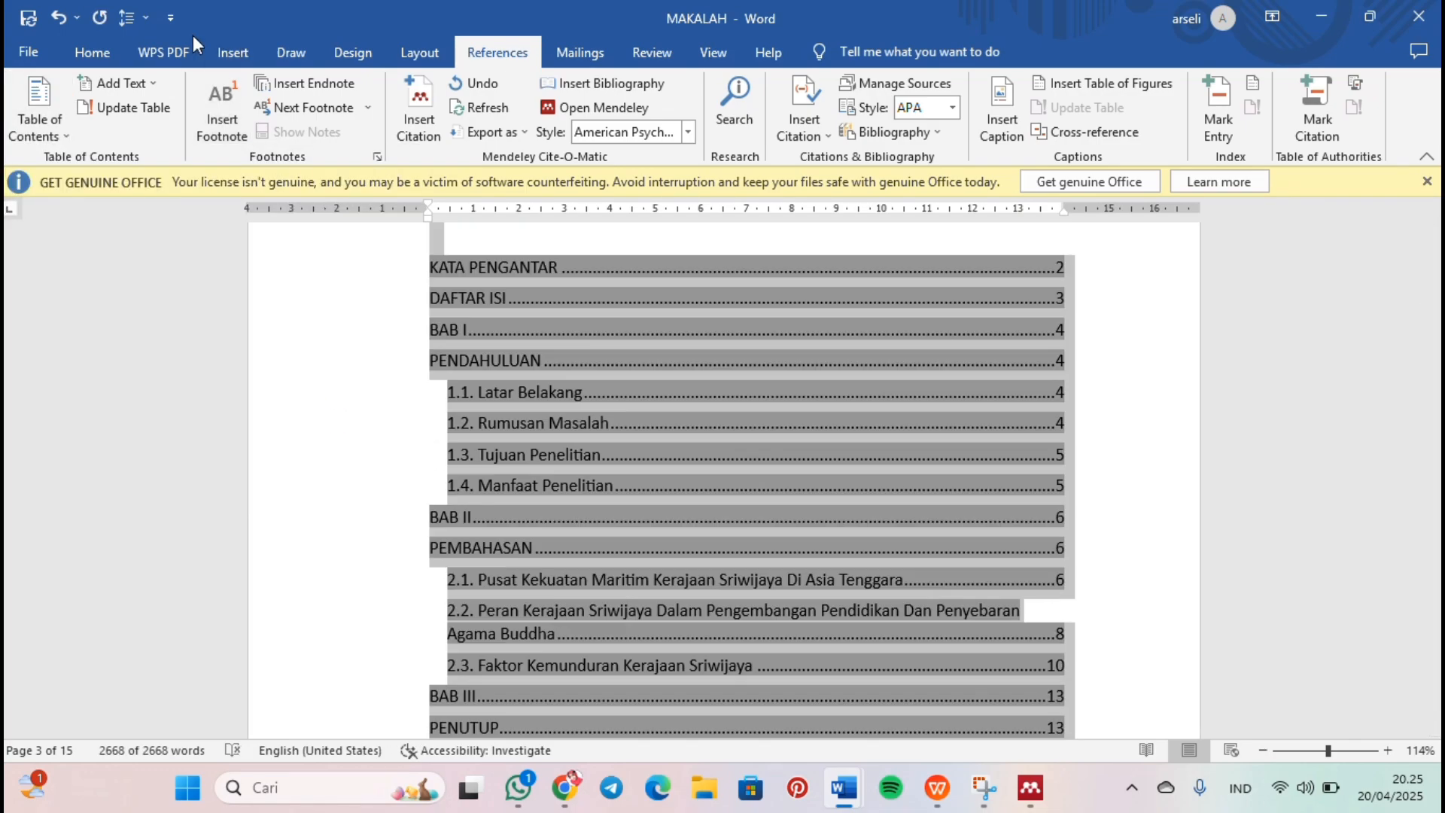
{"action": "left_click", "coordinate": [93, 54]}
{"action": "left_click", "coordinate": [289, 92]}
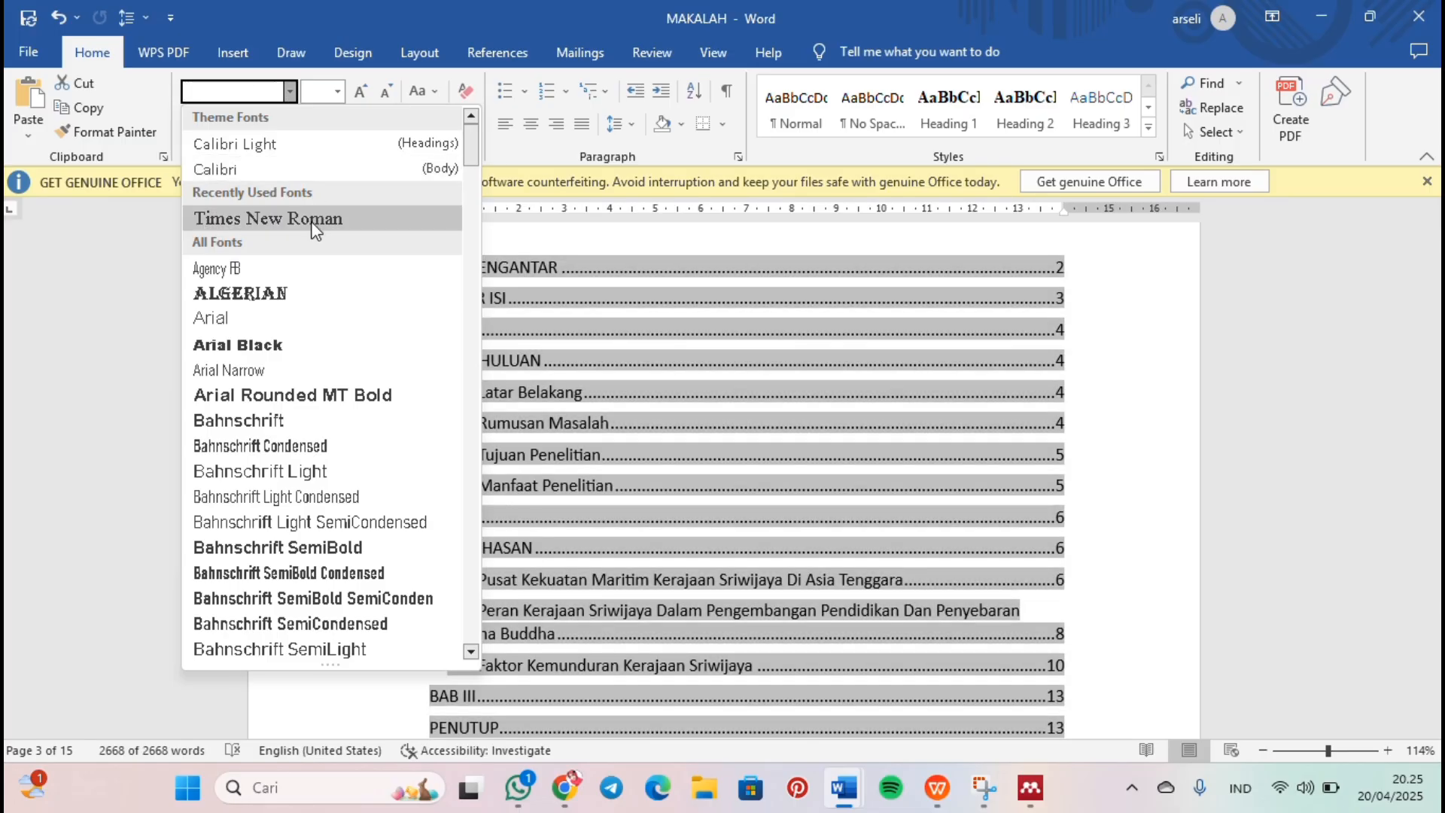
{"action": "left_click", "coordinate": [256, 219]}
{"action": "left_click", "coordinate": [338, 91]}
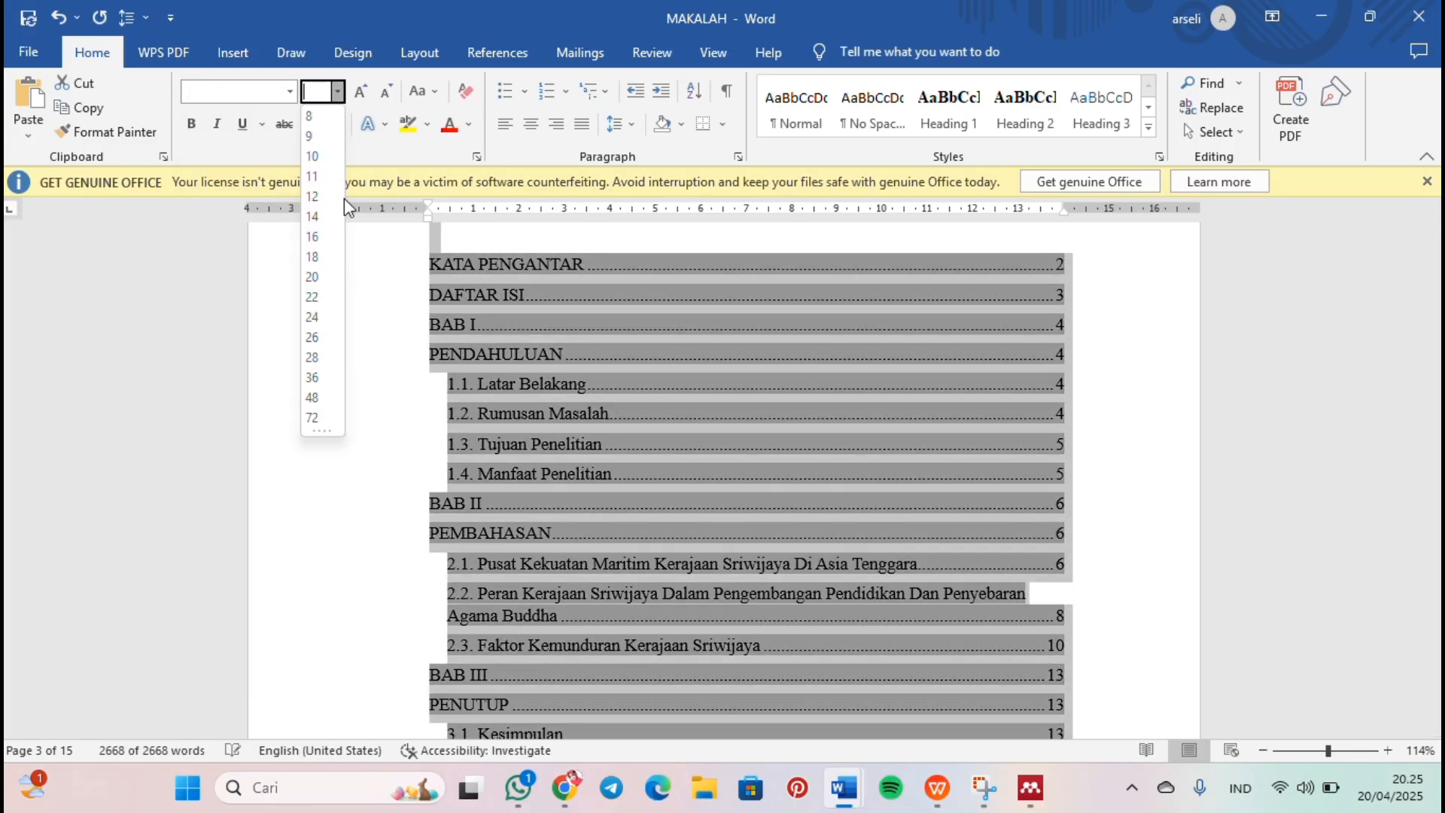
{"action": "left_click", "coordinate": [319, 214]}
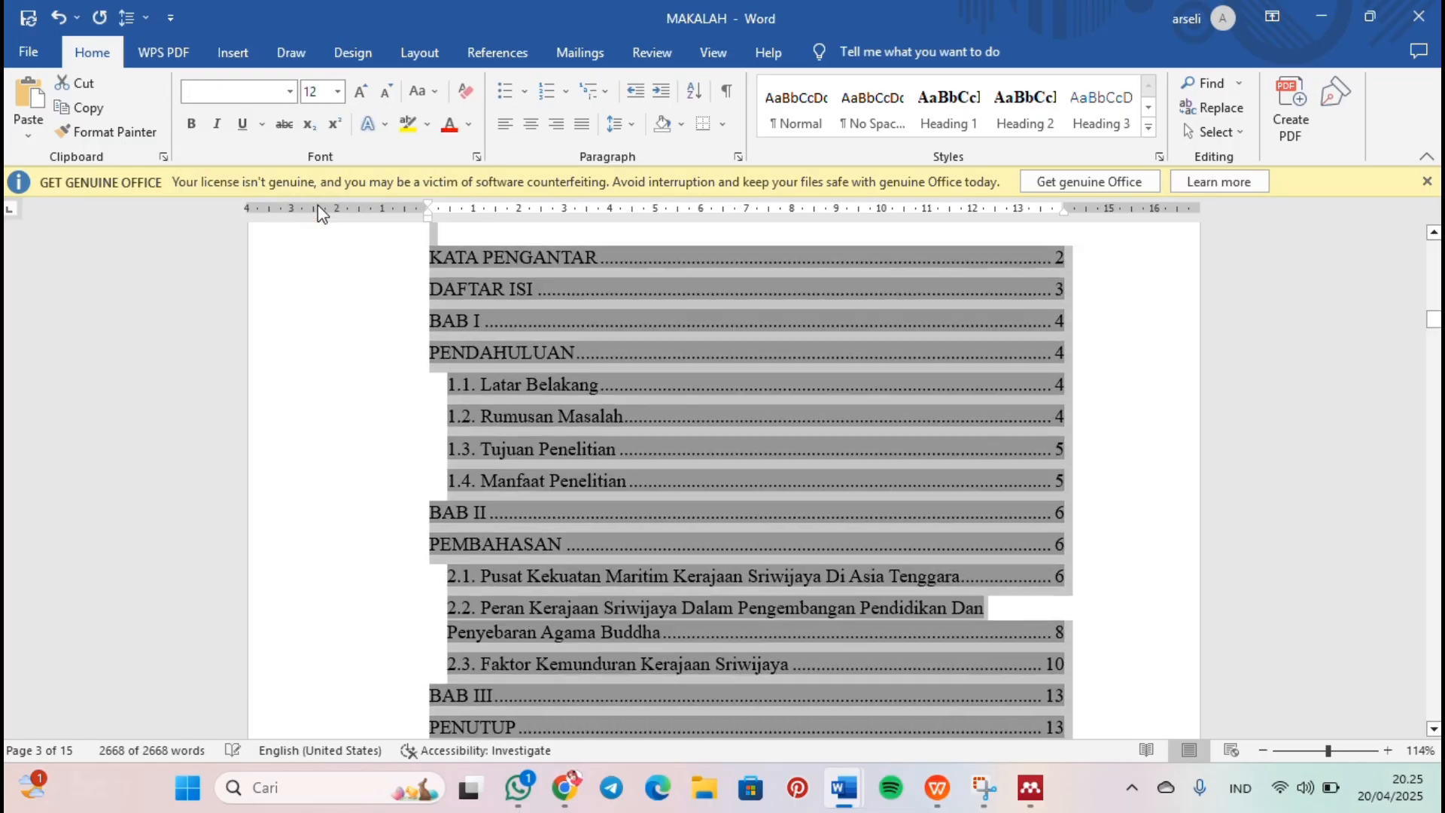
Step: Set the table of contents to 1.5 line spacing and delete the empty line below the "DAFTAR ISI" heading
{"action": "left_click", "coordinate": [637, 122]}
{"action": "left_click", "coordinate": [641, 205]}
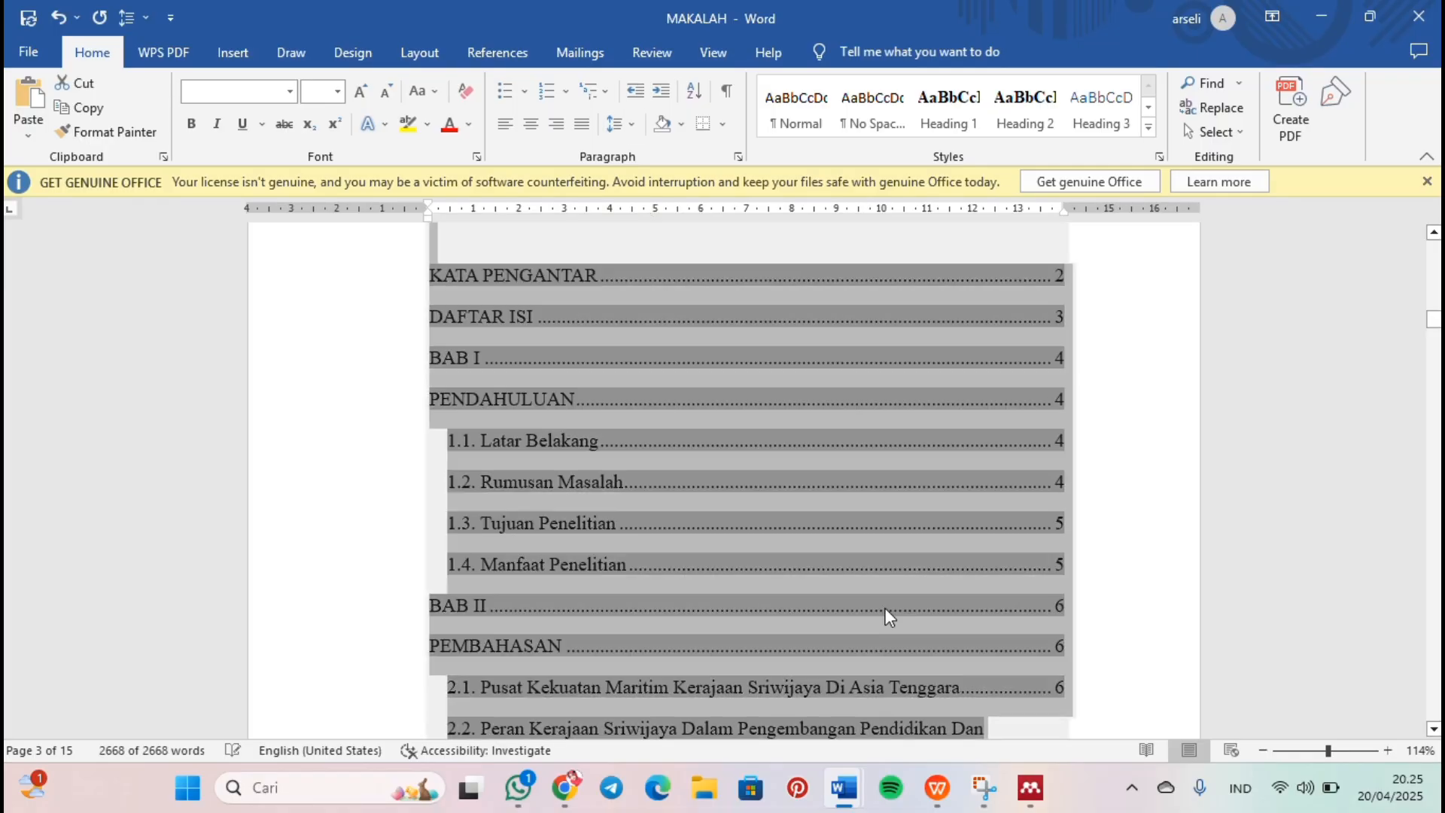
{"action": "left_click", "coordinate": [1126, 510]}
{"action": "scroll", "coordinate": [1124, 503], "scroll_direction": "up", "scroll_amount": 4}
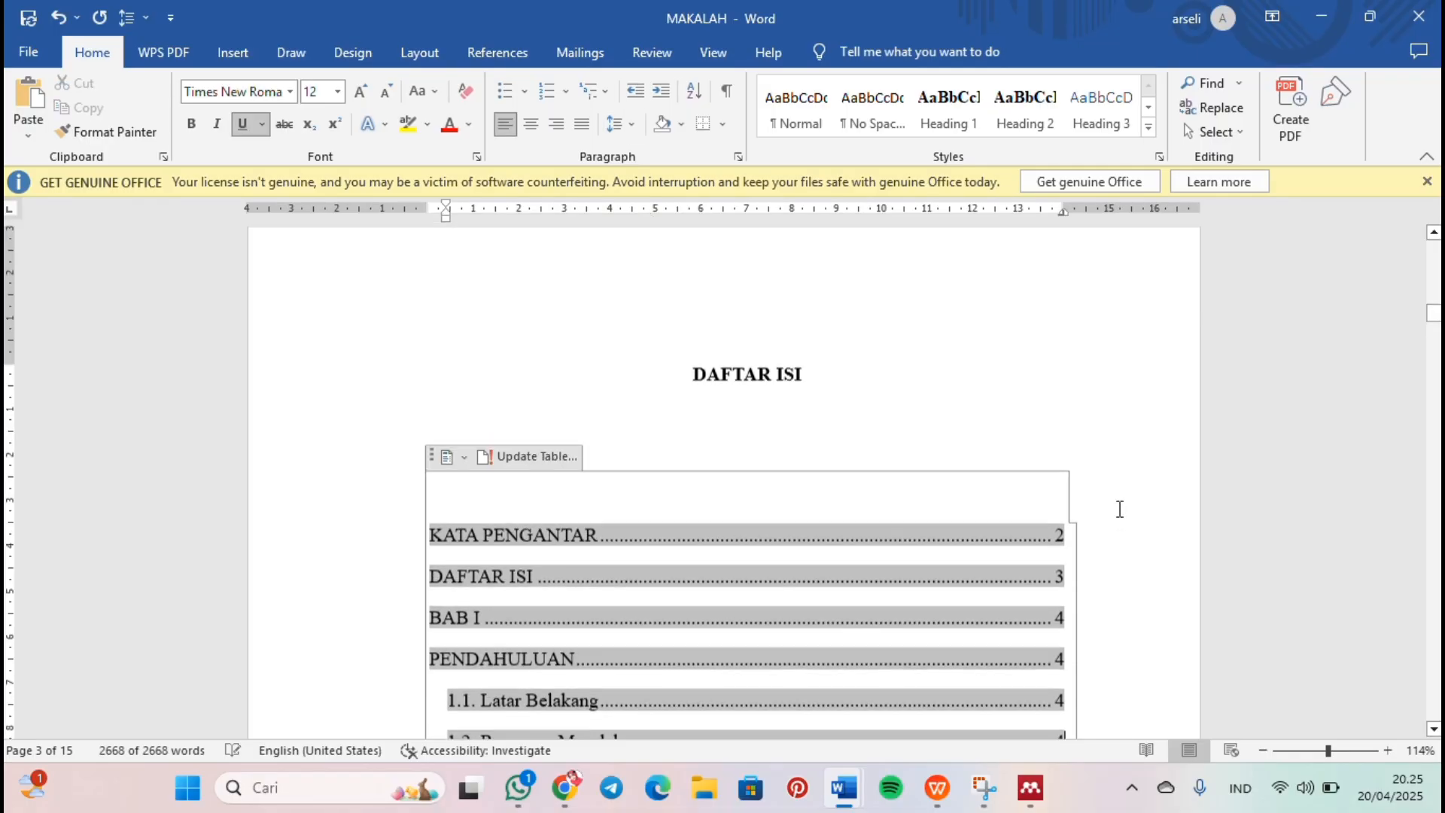
{"action": "left_click", "coordinate": [628, 433]}
{"action": "key", "text": "BackSpace"}
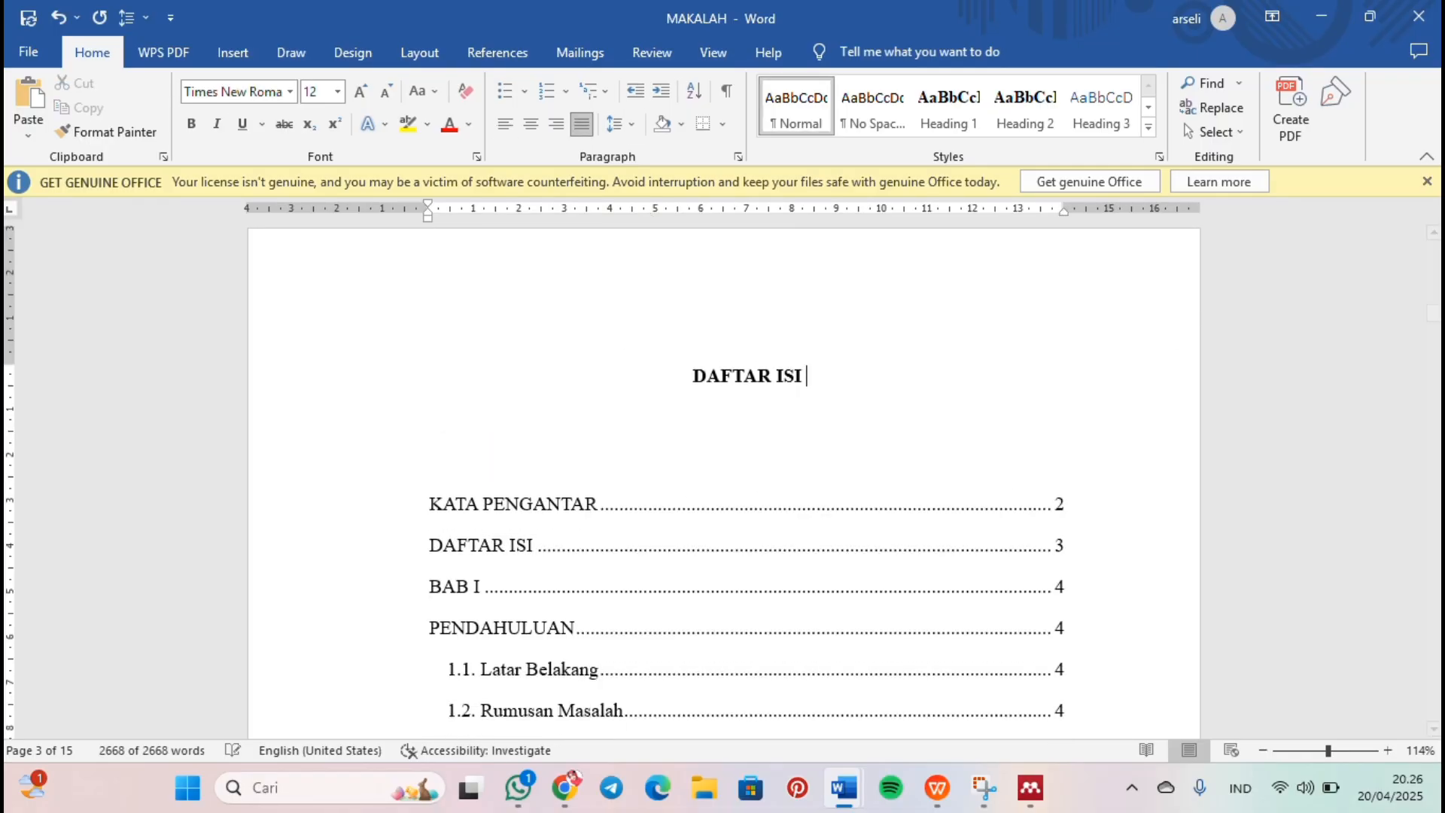
Step: Review the table of contents entries and the chapter pages of the paper, back up to section 2.2
{"action": "scroll", "coordinate": [629, 433], "scroll_direction": "down", "scroll_amount": 3}
{"action": "scroll", "coordinate": [722, 482], "scroll_direction": "down", "scroll_amount": 5}
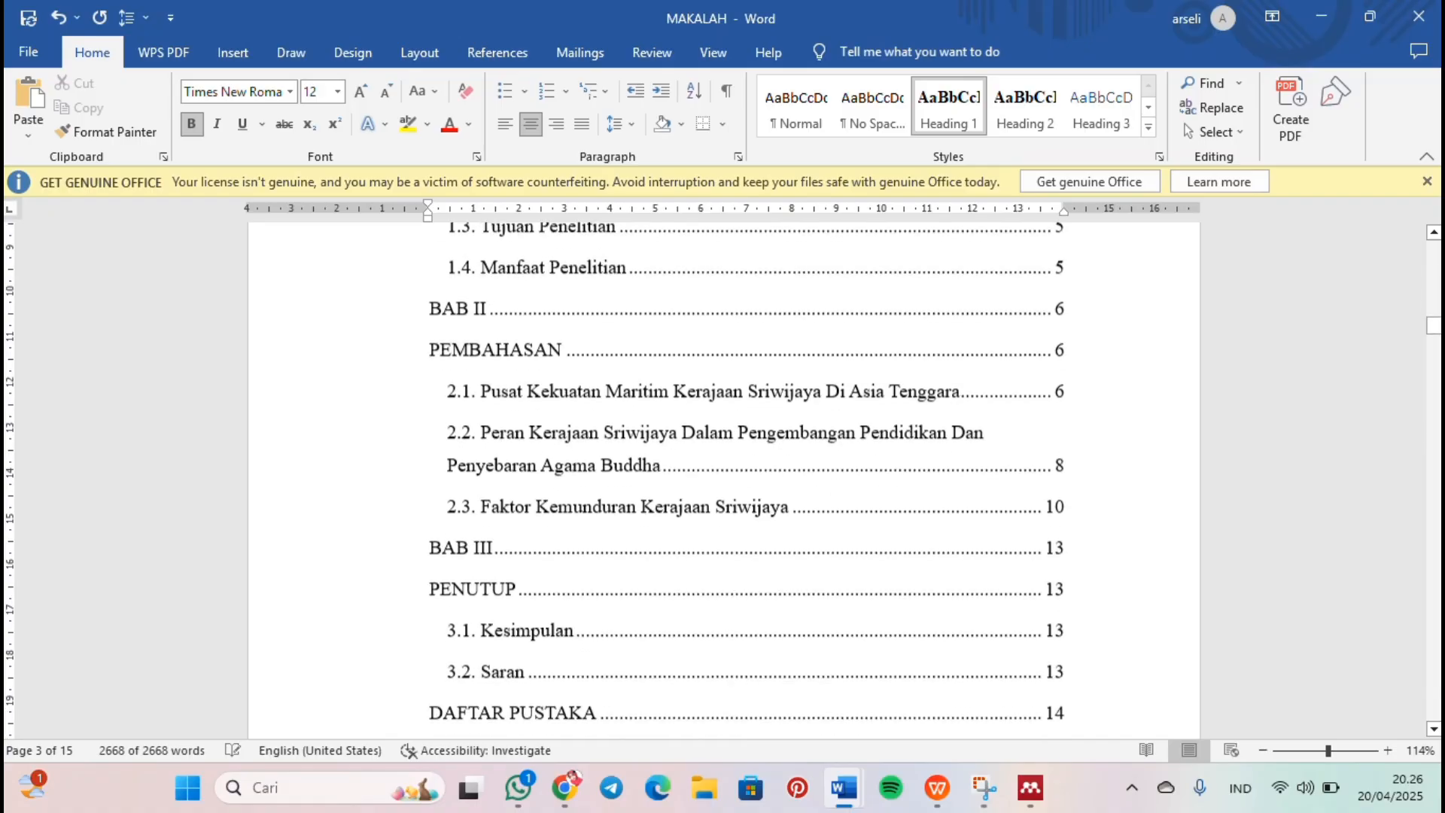
{"action": "scroll", "coordinate": [426, 561], "scroll_direction": "down", "scroll_amount": 8}
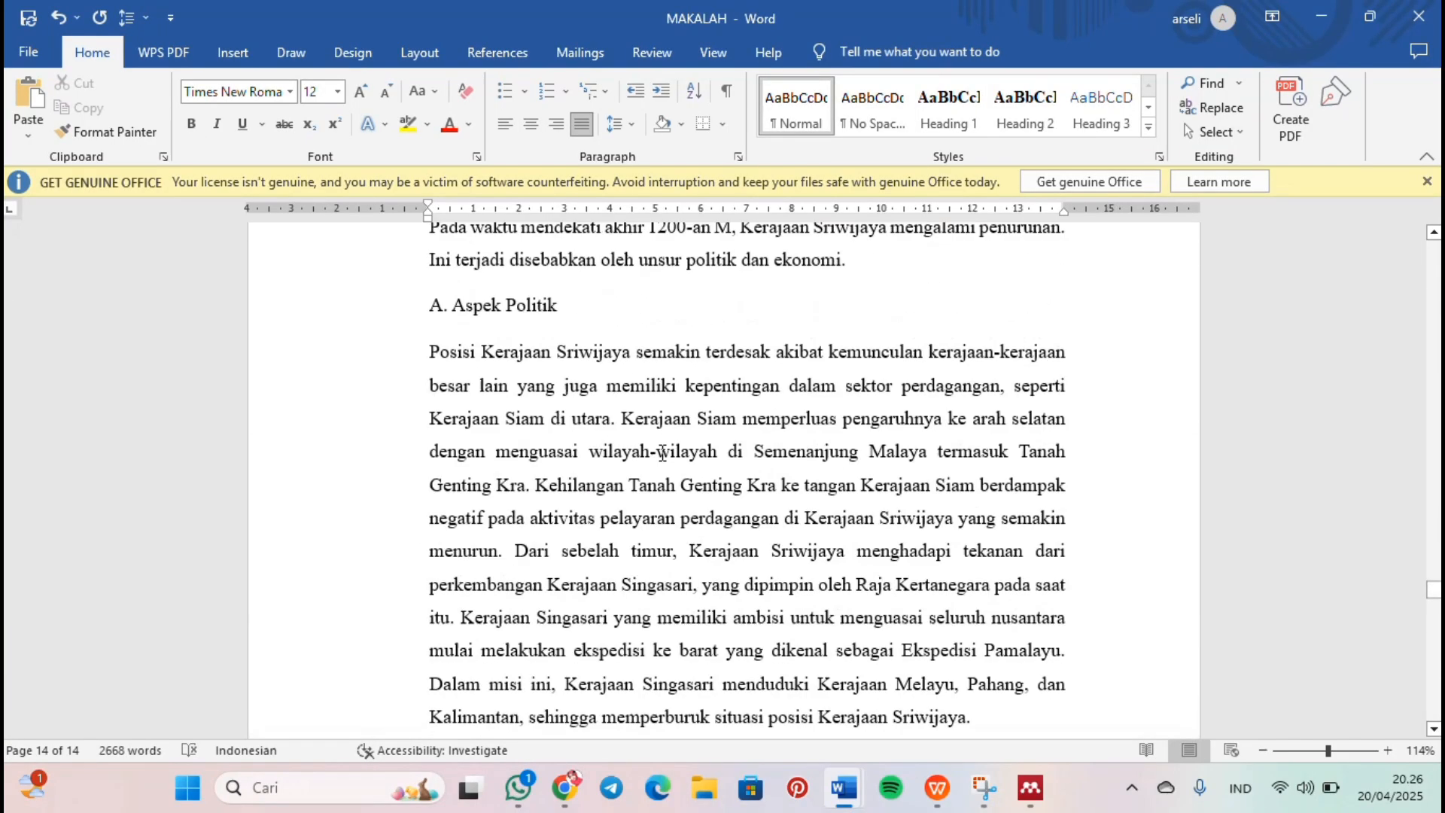
{"action": "scroll", "coordinate": [651, 445], "scroll_direction": "up", "scroll_amount": 2}
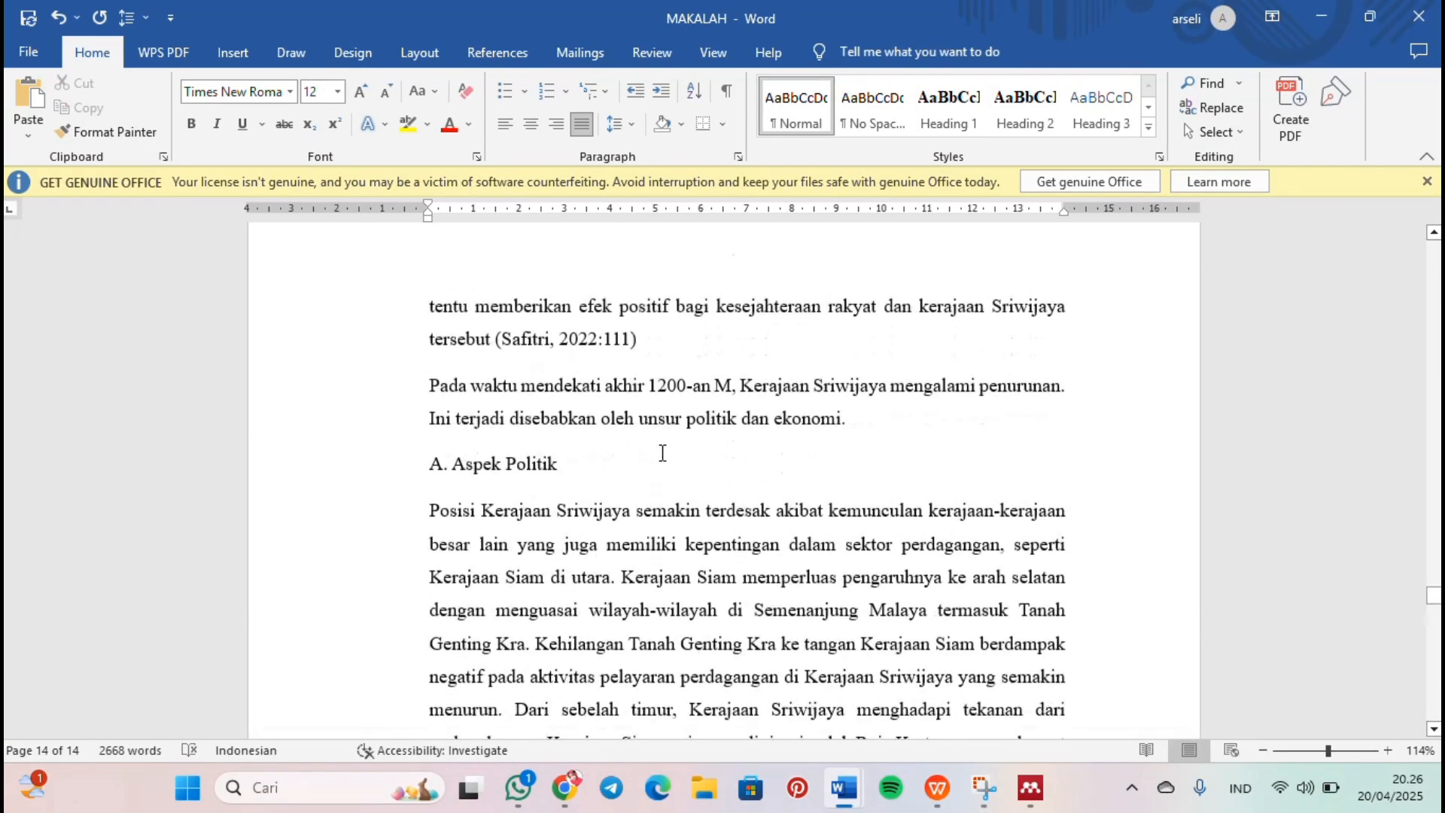
{"action": "scroll", "coordinate": [652, 445], "scroll_direction": "down", "scroll_amount": 3}
{"action": "scroll", "coordinate": [652, 445], "scroll_direction": "up", "scroll_amount": 3}
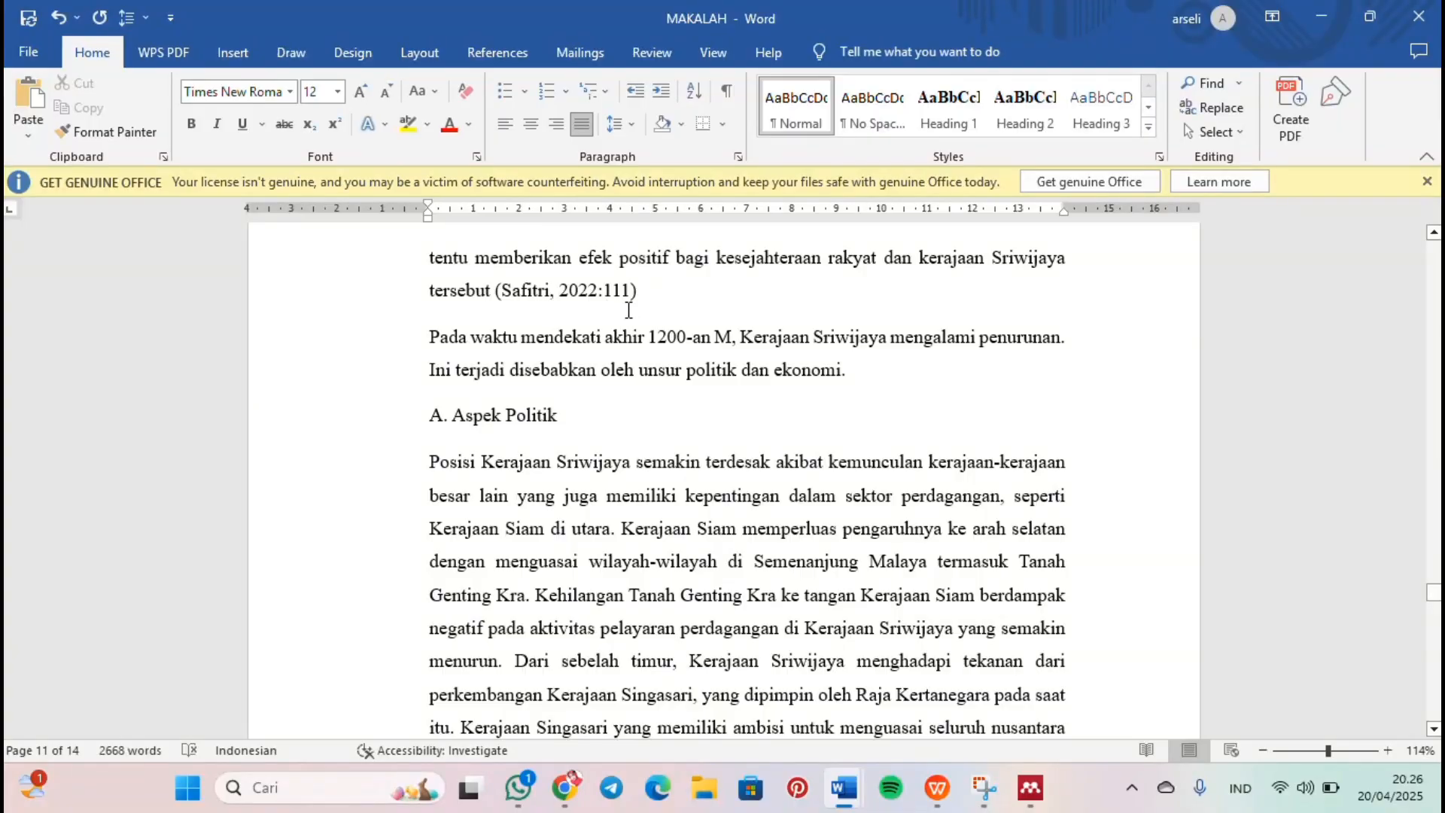
{"action": "scroll", "coordinate": [628, 310], "scroll_direction": "up", "scroll_amount": 20}
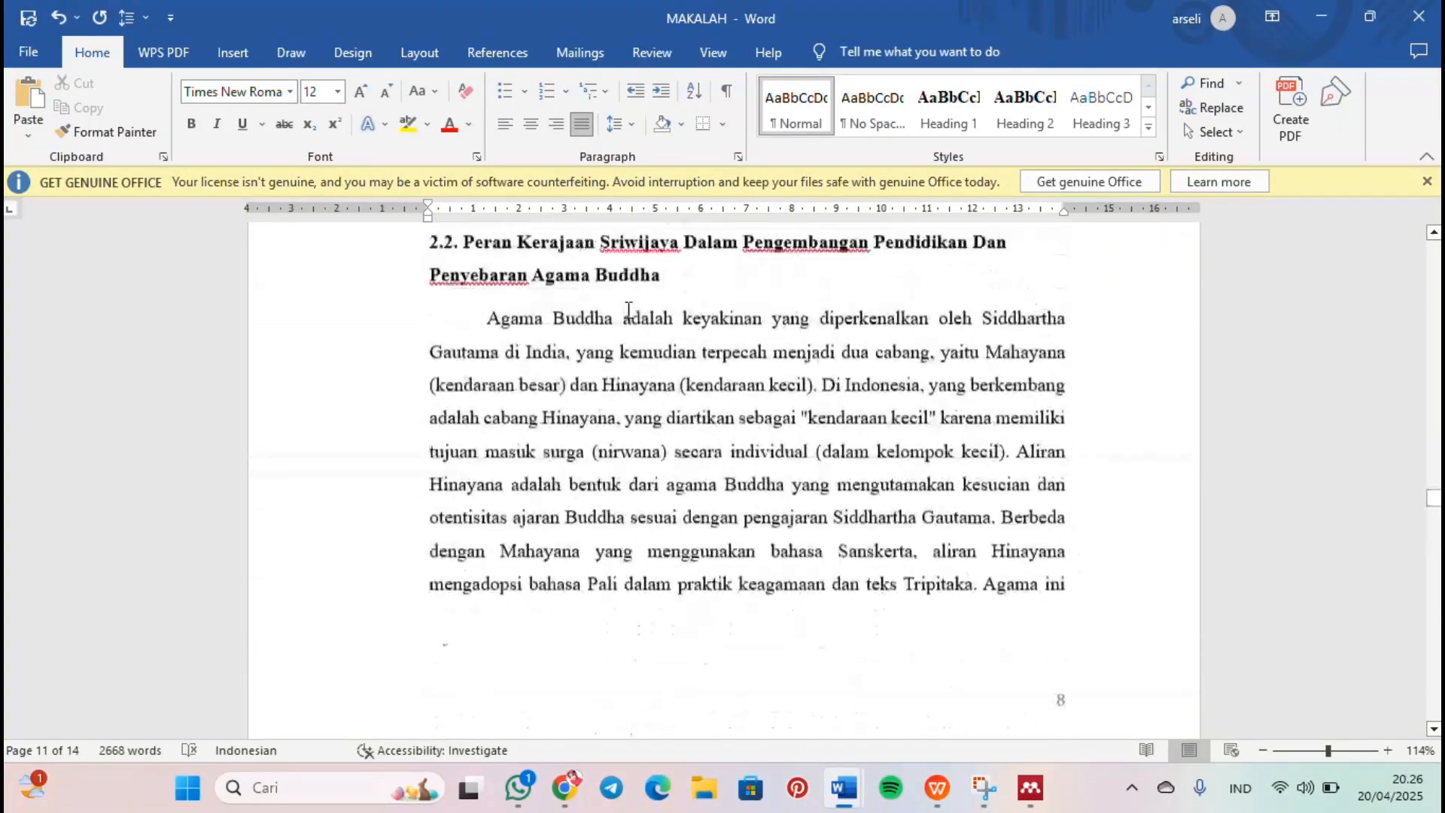
{"action": "scroll", "coordinate": [628, 310], "scroll_direction": "up", "scroll_amount": 10}
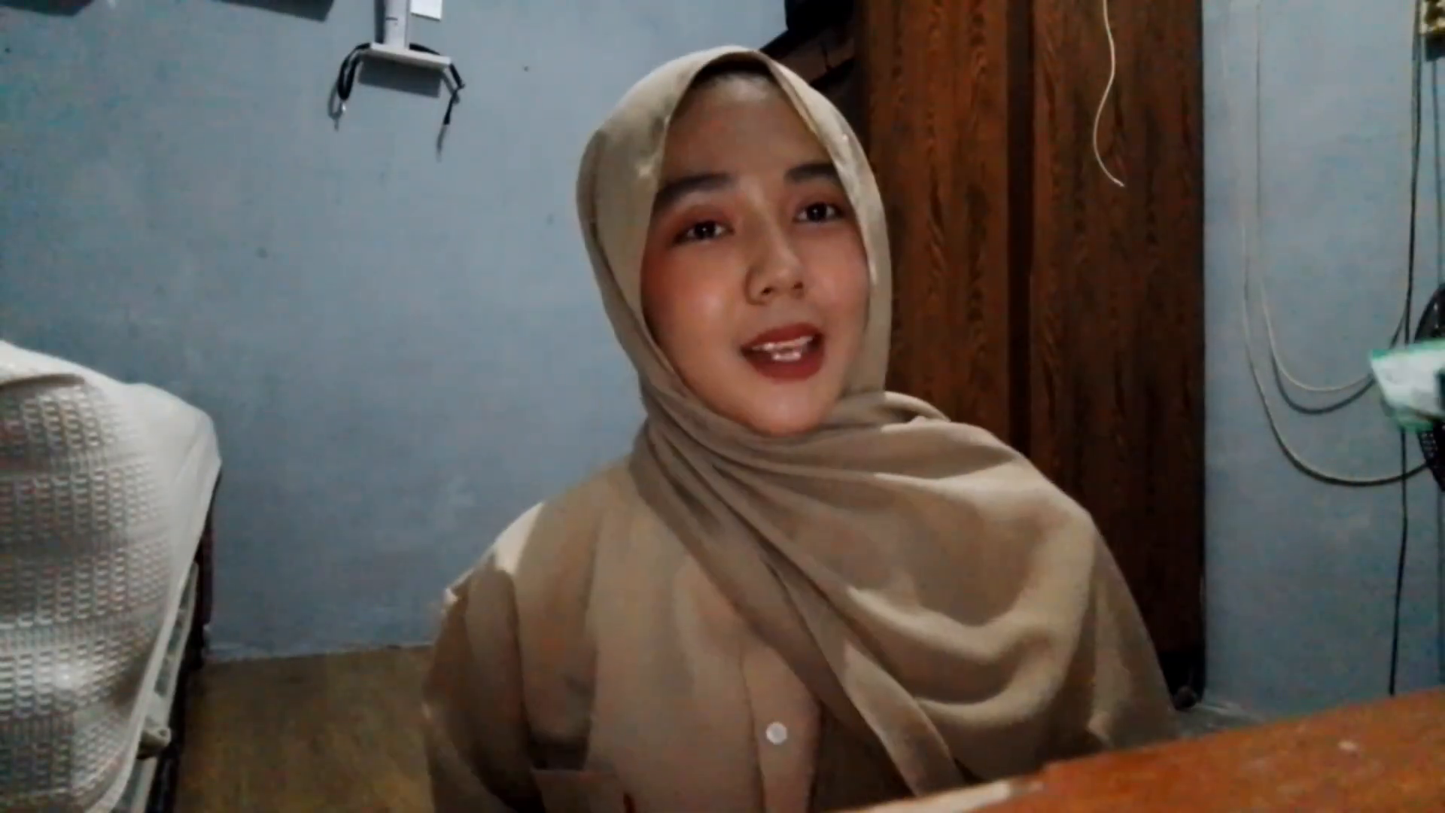